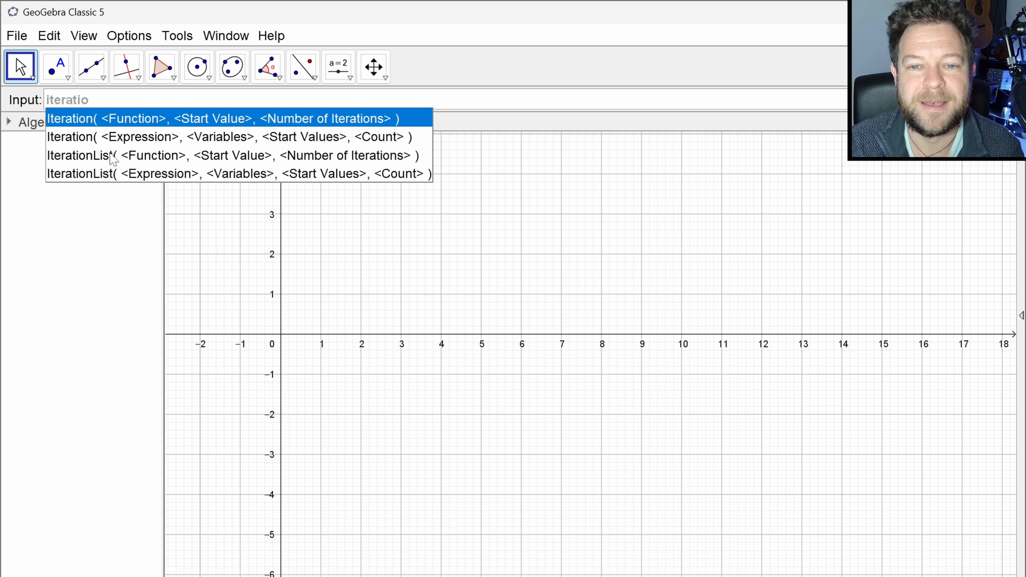
- Look through the suggested Iteration and IterationList command variants and compare their arguments
key(Down)
key(Down)
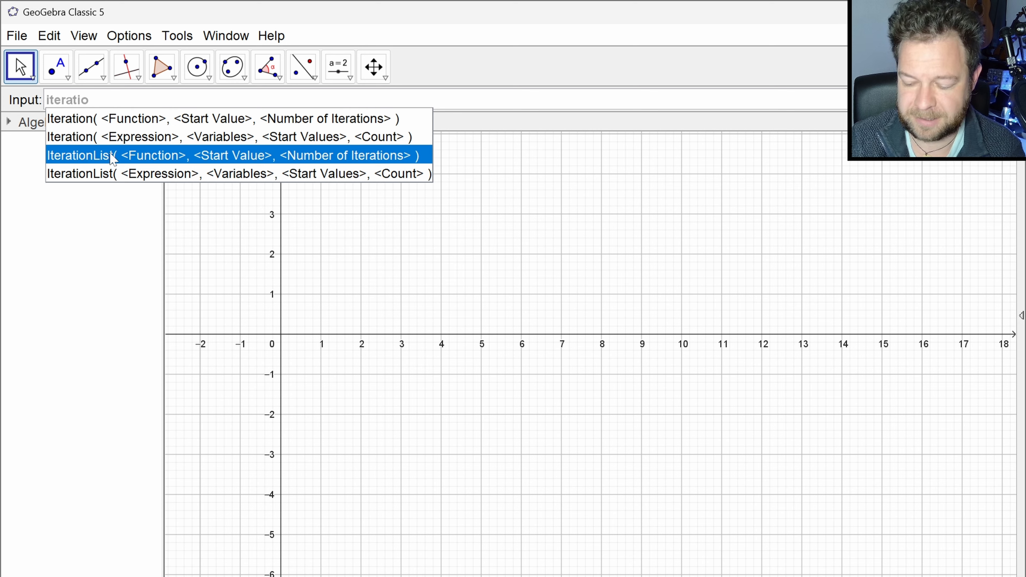
key(Up)
key(Up)
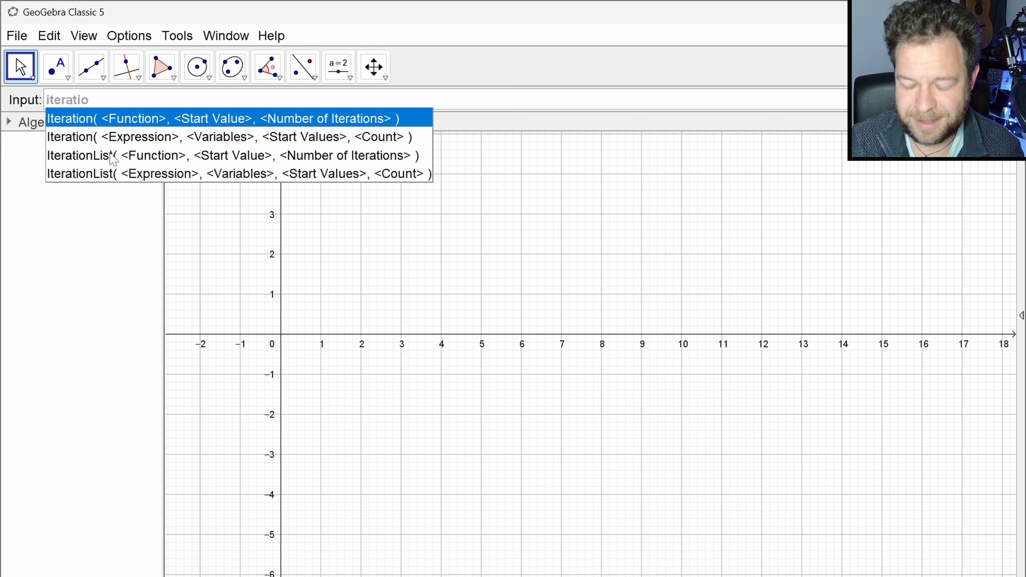
key(Down)
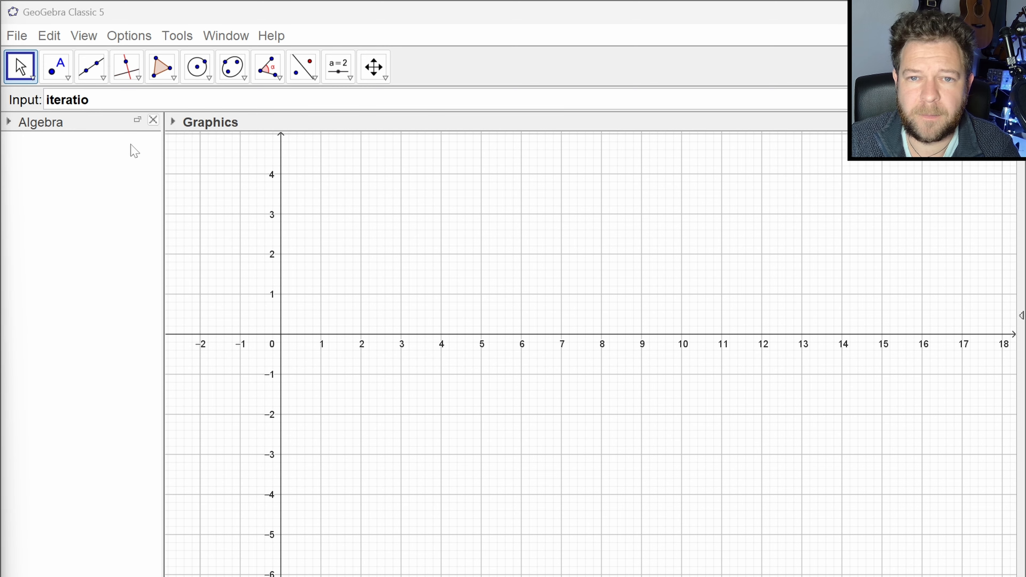
- Clear the unfinished "iteratio" text from the command entry
click(126, 100)
key(ctrl+a)
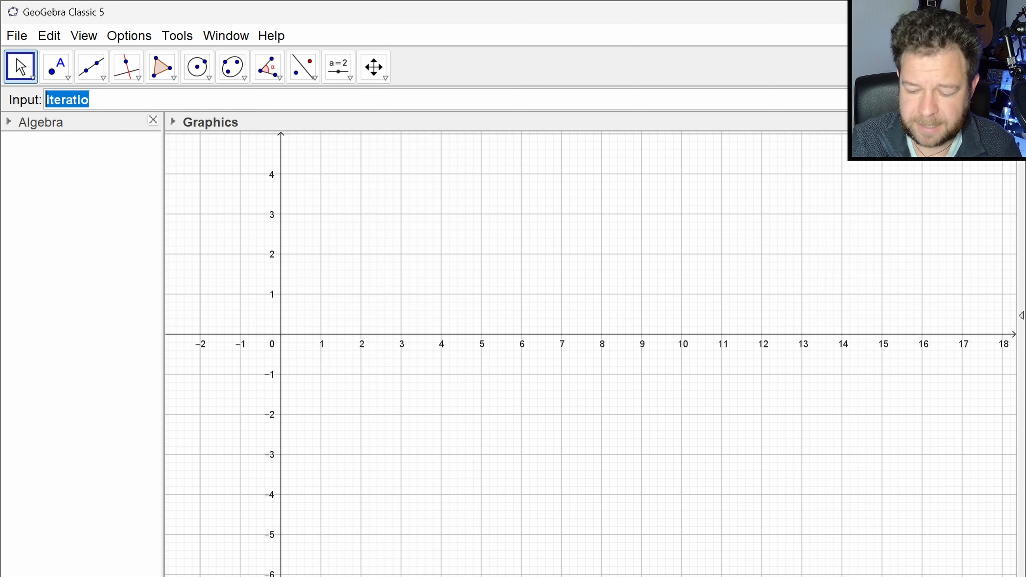
key(BackSpace)
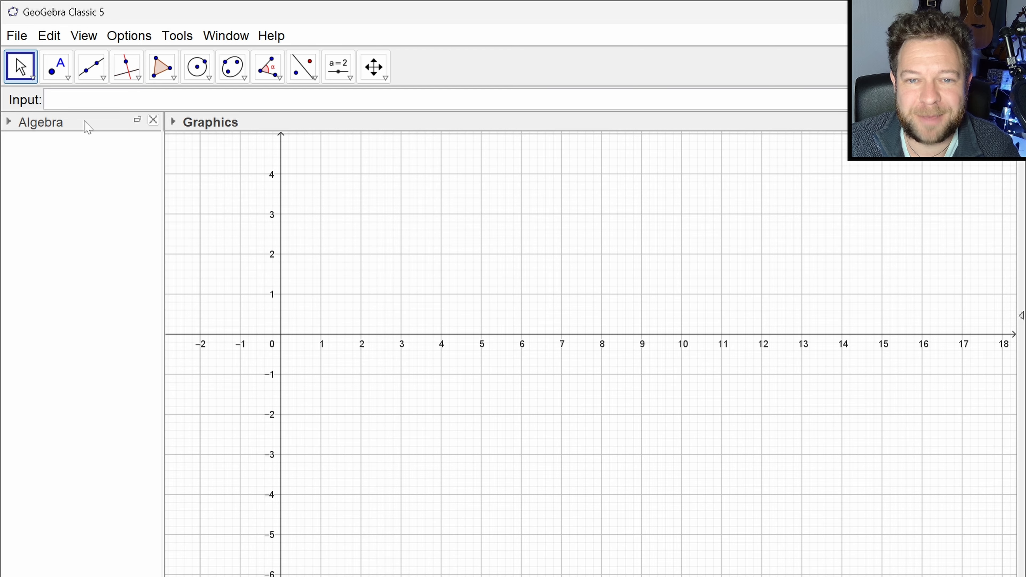
- Place three free points: A at about (4.54, 2.84), B at about (1.72, 1.12) and C at about (5.74, -1.84)
click(56, 67)
click(463, 220)
click(350, 290)
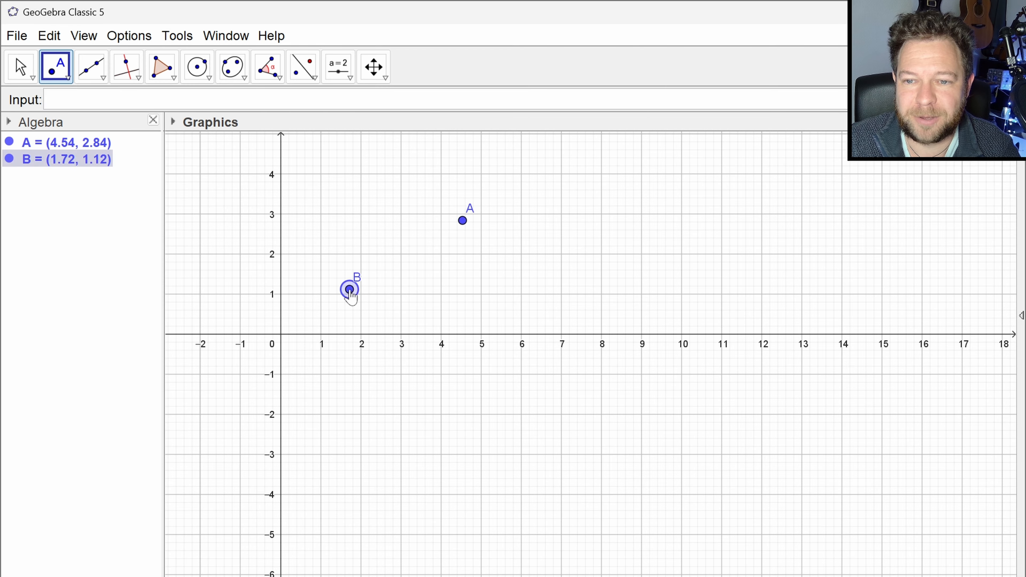
click(511, 408)
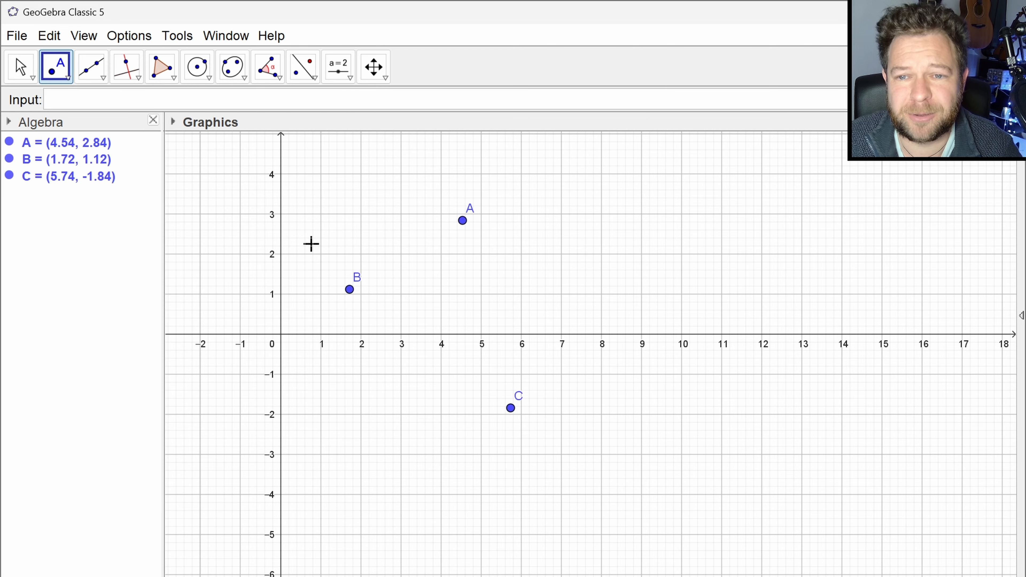
- Hide the coordinate axes and the grid in the graphics view
click(173, 122)
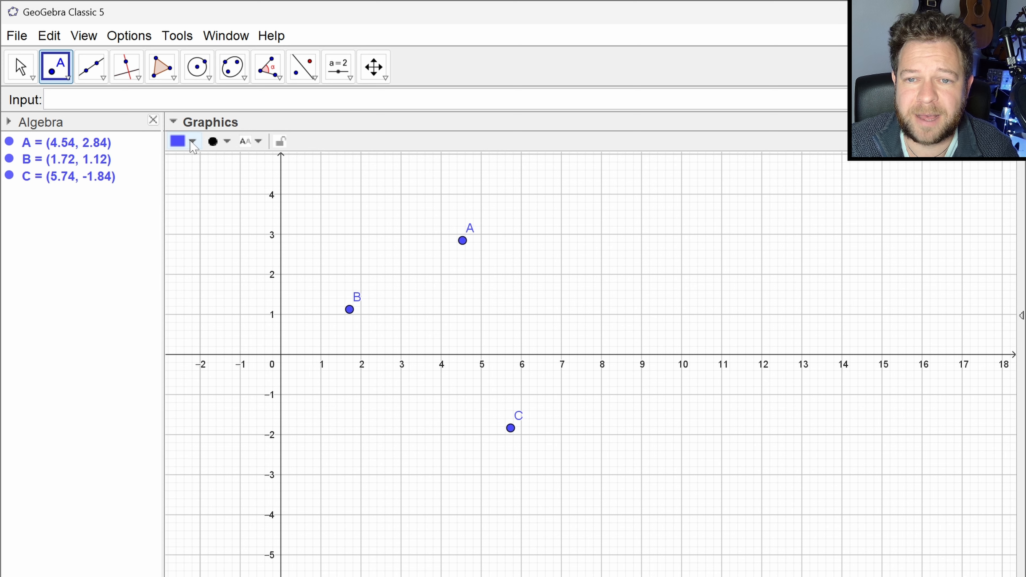
key(Escape)
click(178, 142)
click(195, 140)
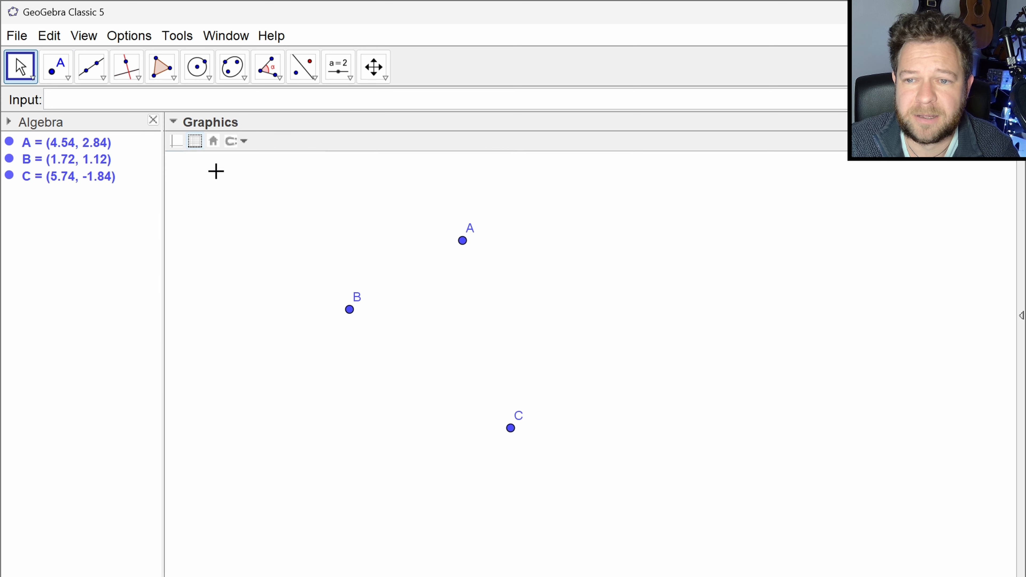
- Spread the points apart, moving A to about (11.3, 3.8), B to about (1.02, 0.66) and C to about (8.92, -3.74)
drag(349, 309, 283, 338)
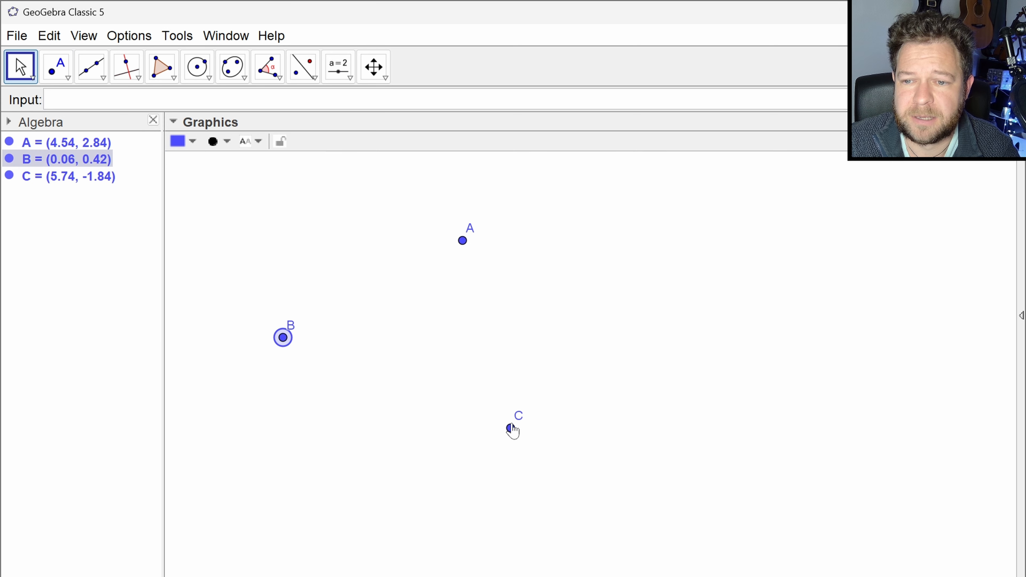
drag(464, 241, 635, 217)
drag(511, 429, 626, 490)
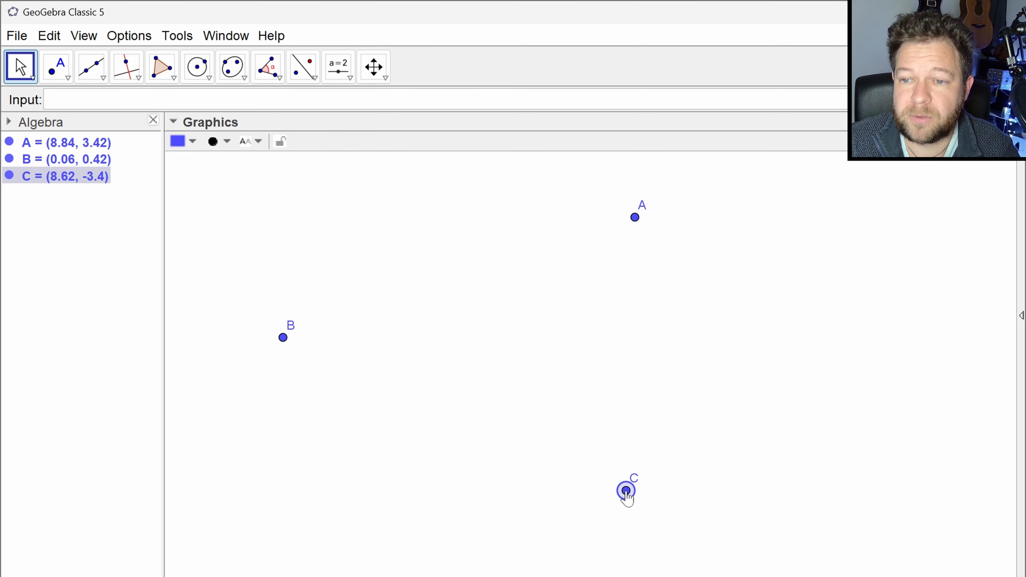
drag(636, 219, 733, 202)
drag(279, 340, 322, 329)
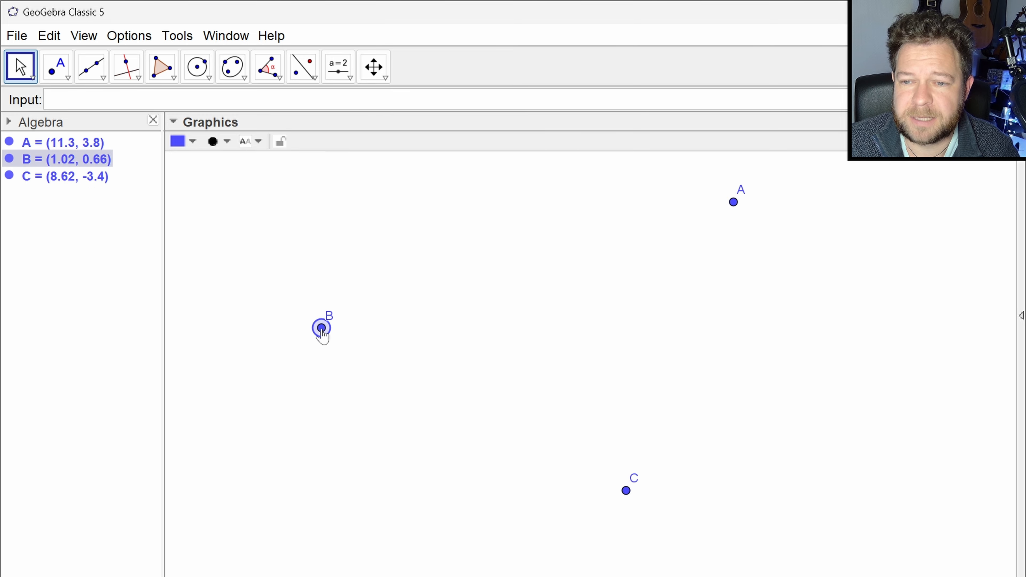
drag(626, 494, 638, 504)
click(430, 261)
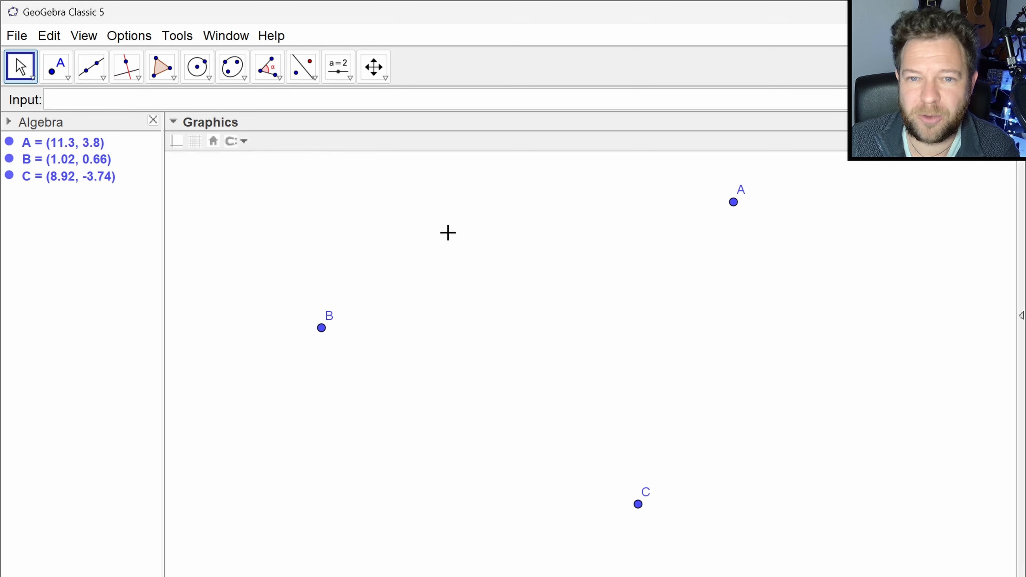
- Look up the syntax variants of the Polygon command
click(115, 100)
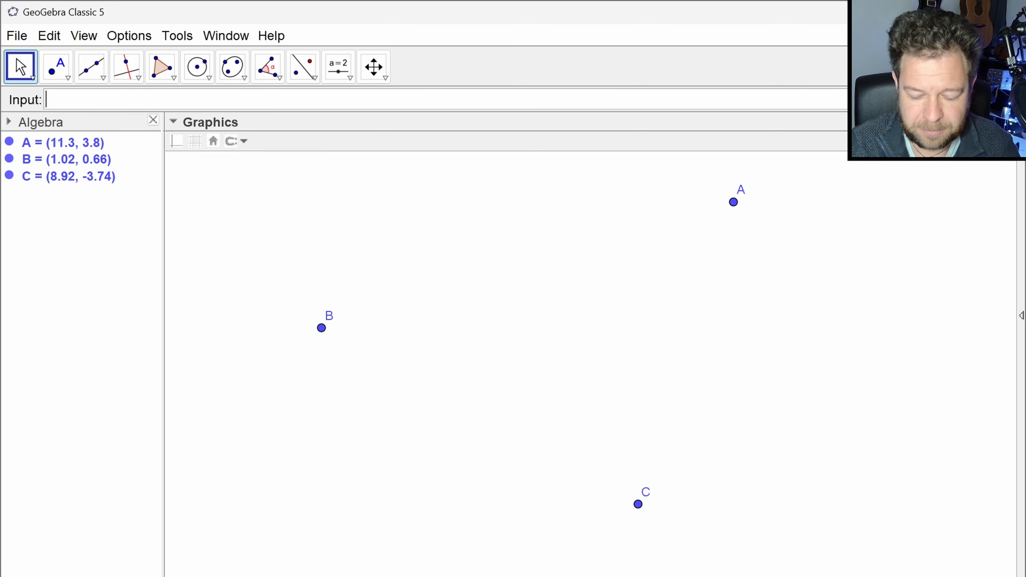
text(polyg)
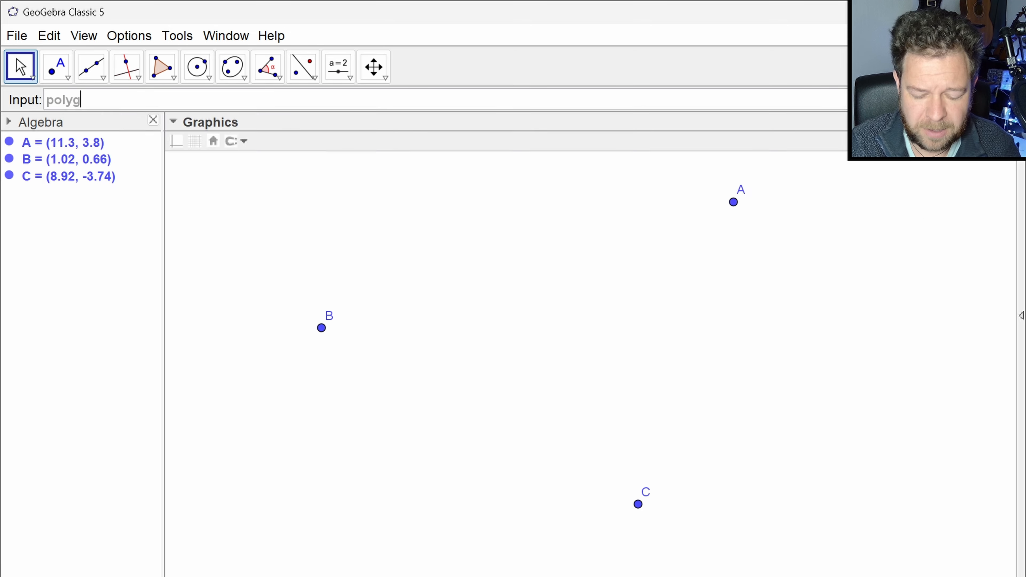
text(on)
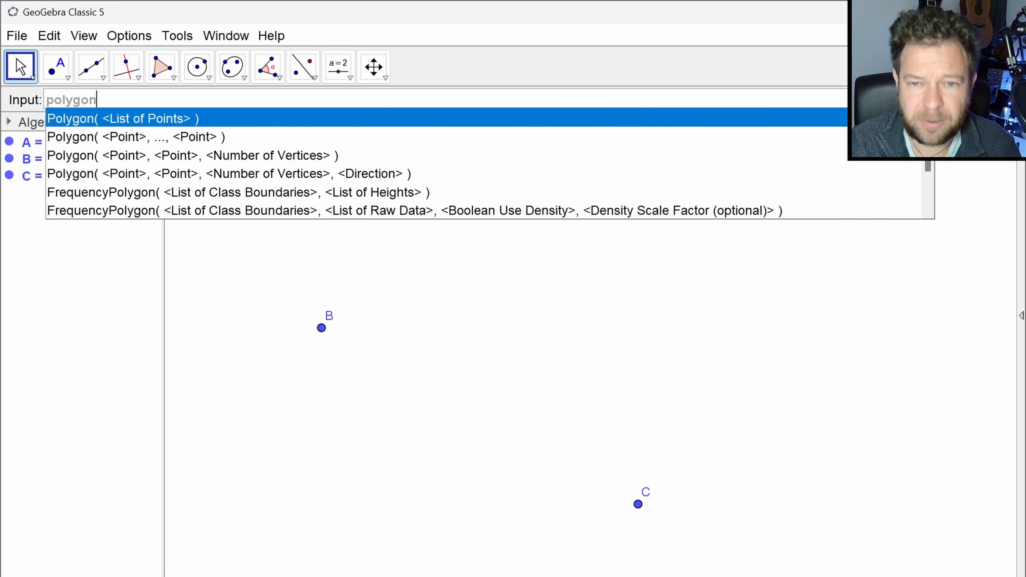
- Draw a triangle through points B, A and C with the Polygon tool
click(162, 67)
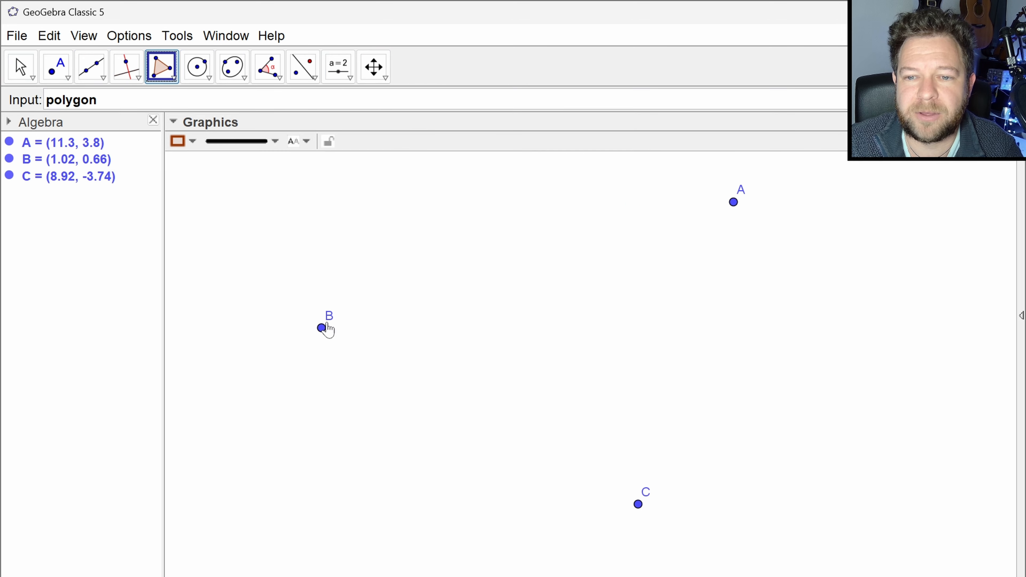
click(322, 328)
click(734, 202)
click(636, 502)
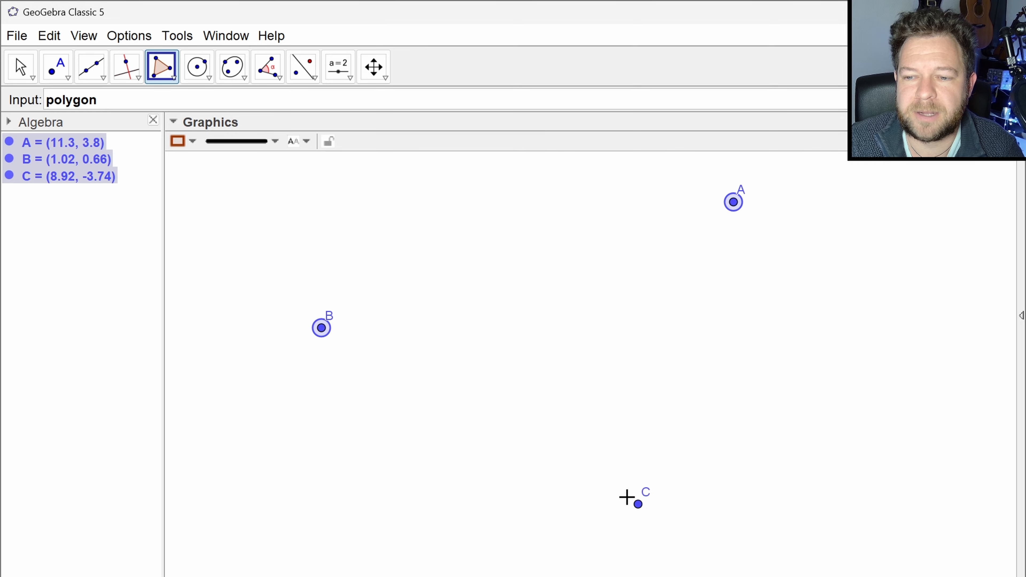
click(323, 329)
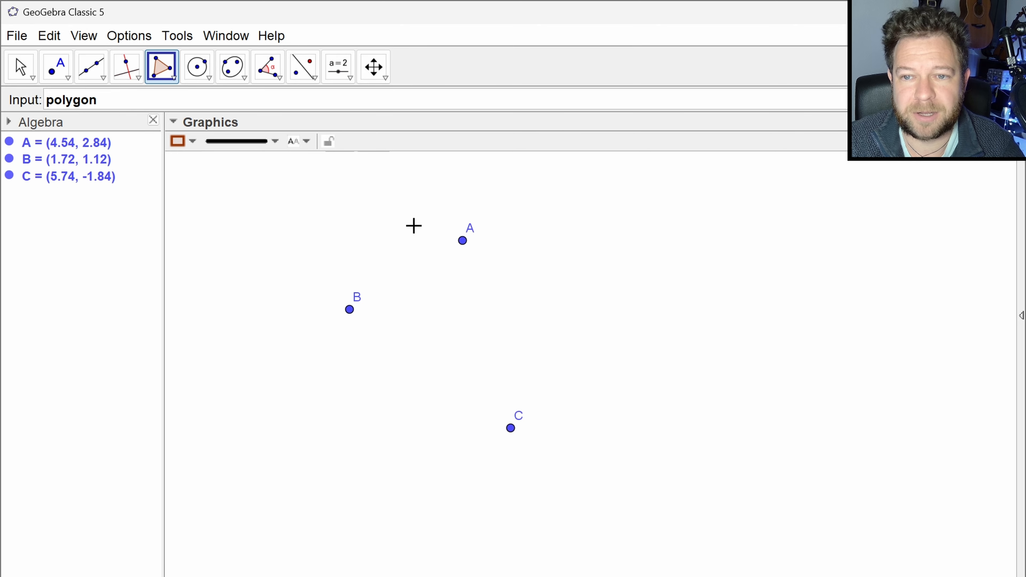
- Move point A to about (10.38, 3.42) and point C to about (9.92, -3.7)
key(Escape)
drag(462, 240, 697, 218)
drag(511, 428, 679, 504)
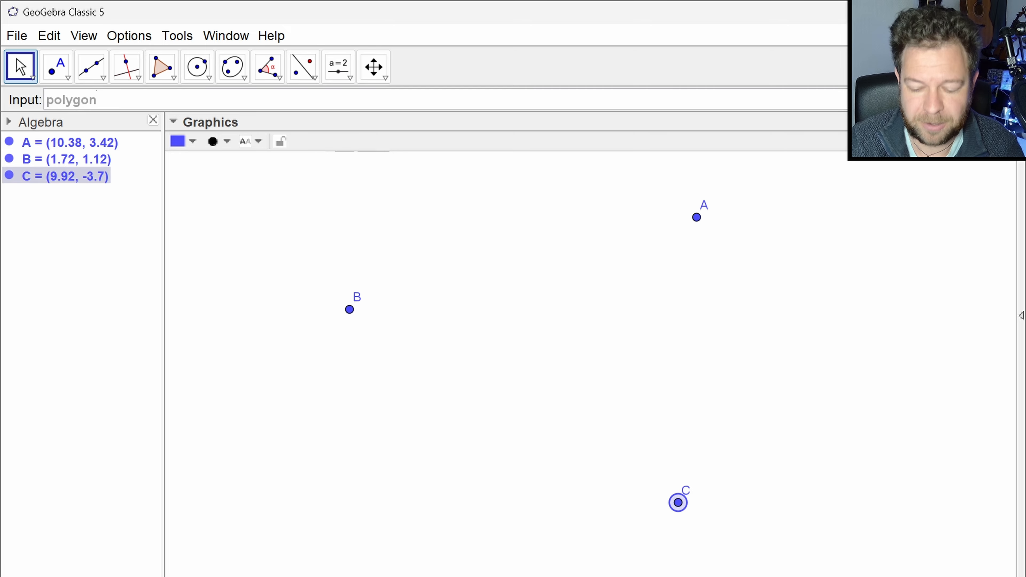
- Create a triangle with the Polygon command, giving A, B and C as separate point arguments
key(BackSpace)
key(BackSpace)
key(BackSpace)
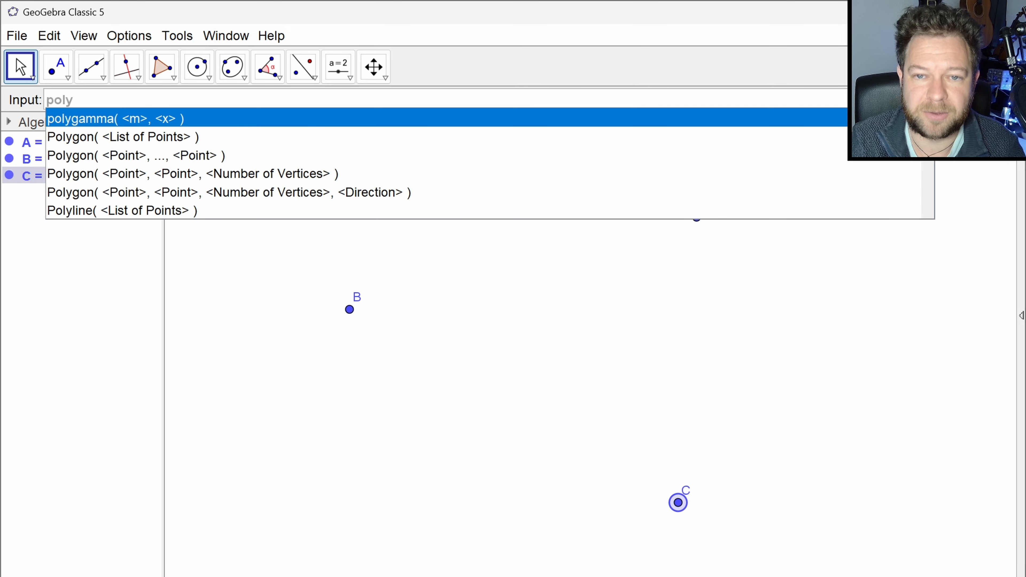
key(Down)
key(Down)
key(Return)
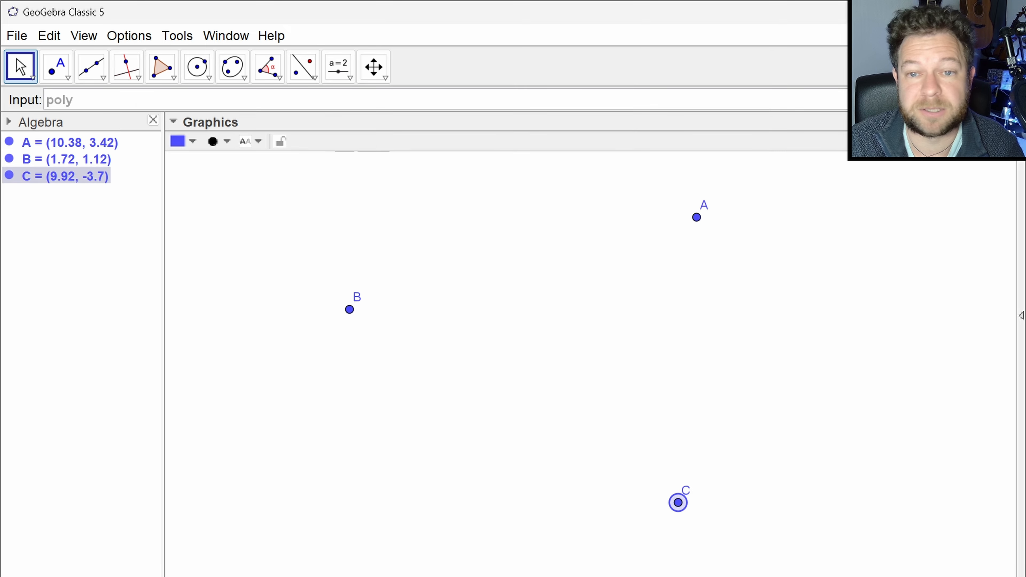
text(A)
key(Tab)
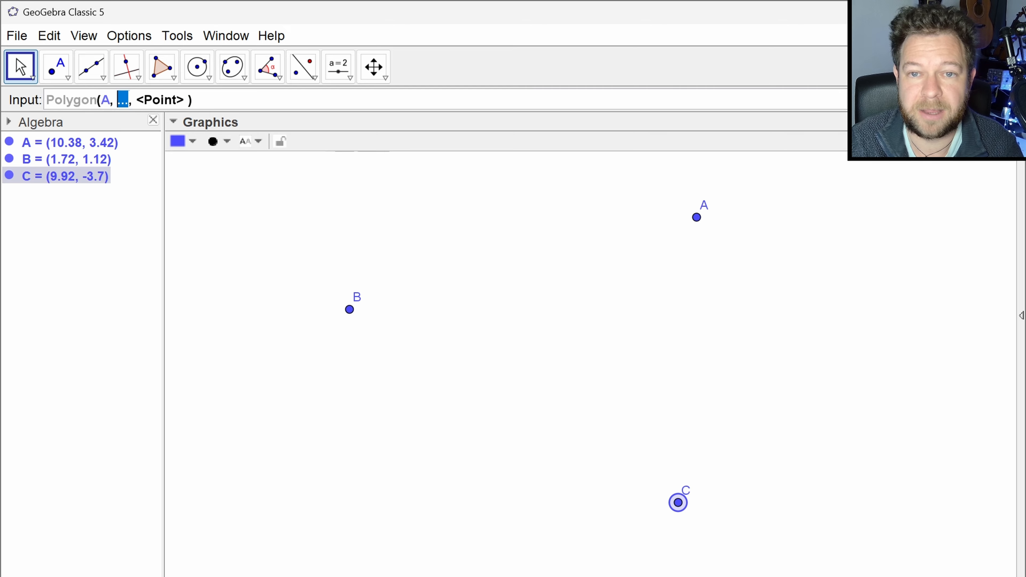
text(B)
key(Tab)
text(C)
key(Return)
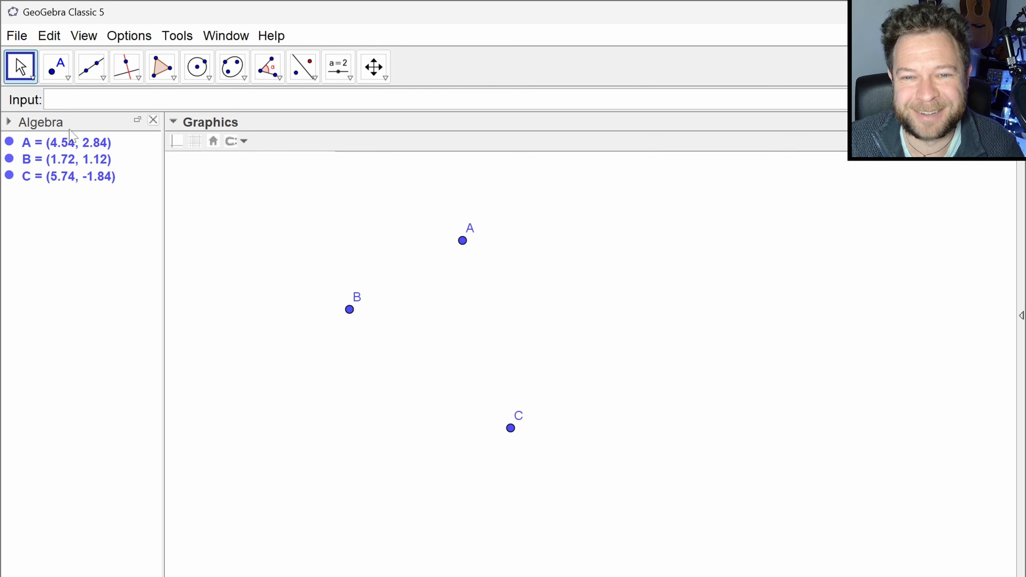
- Create a triangle with the list-of-points form of the Polygon command, Polygon({A,B,C})
text(poly)
key(Down)
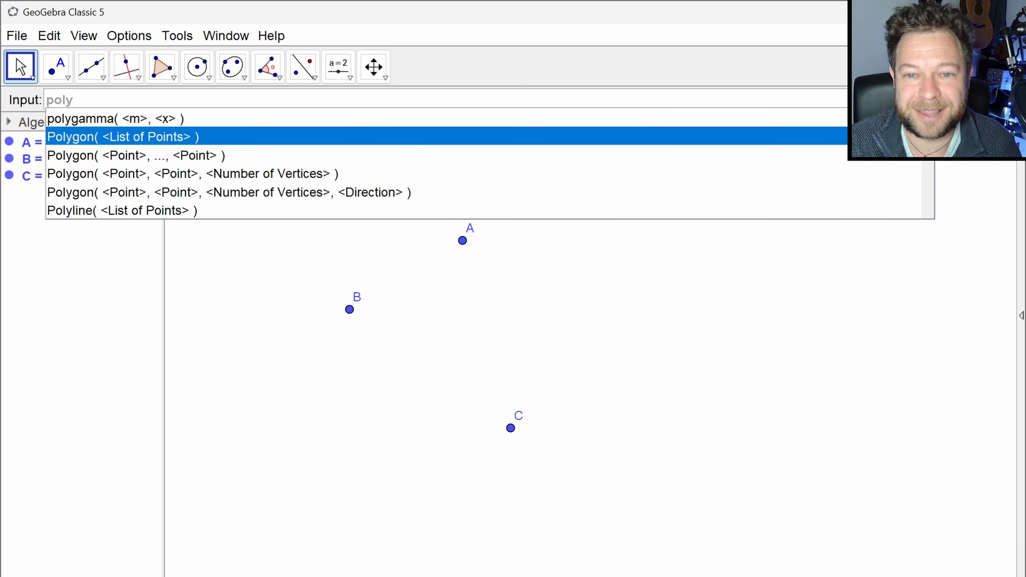
key(Return)
text({)
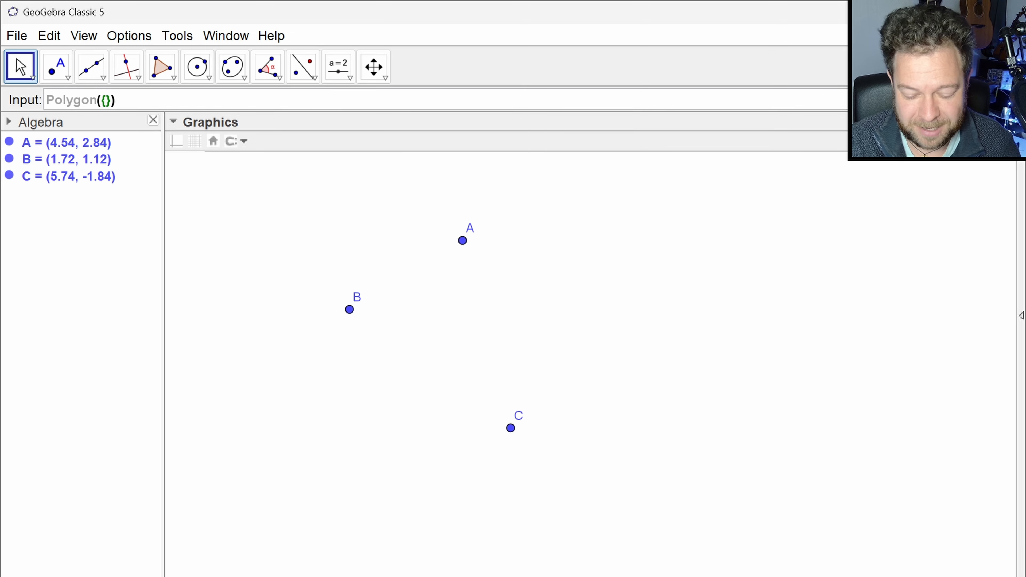
text(A,B,C)
key(Return)
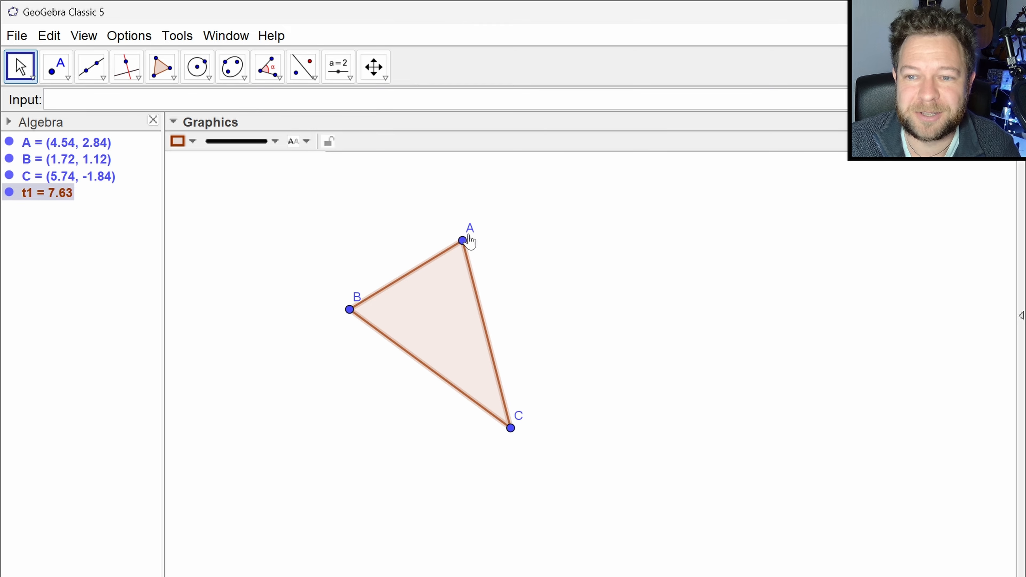
- Enlarge the triangle by moving vertex A to about (8.9, 3.44) and vertex C to about (6.96, -2.78)
drag(463, 241, 637, 217)
drag(511, 428, 561, 468)
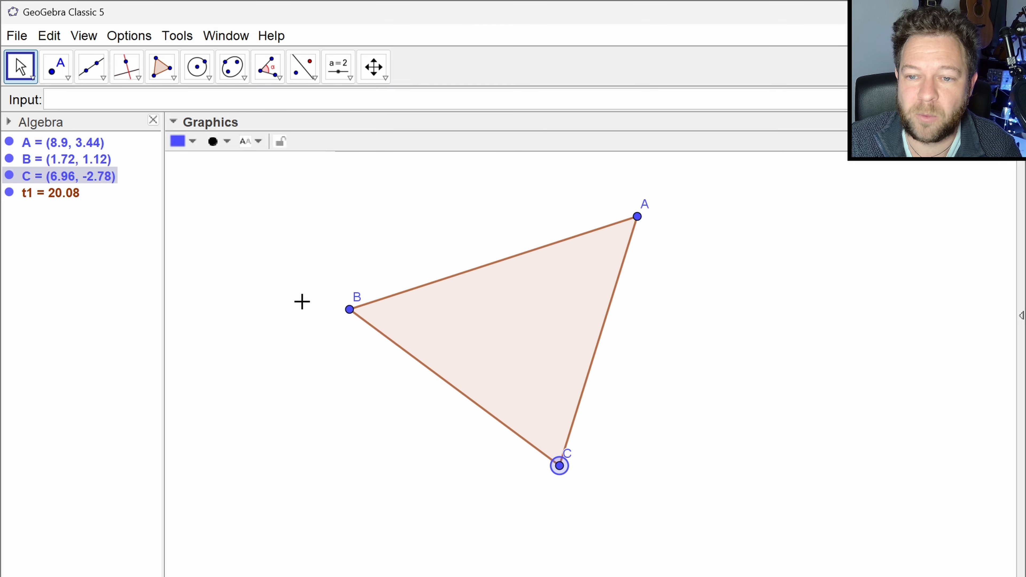
- Toggle the display of auxiliary objects in the algebra list twice
right_click(81, 287)
click(139, 339)
right_click(93, 303)
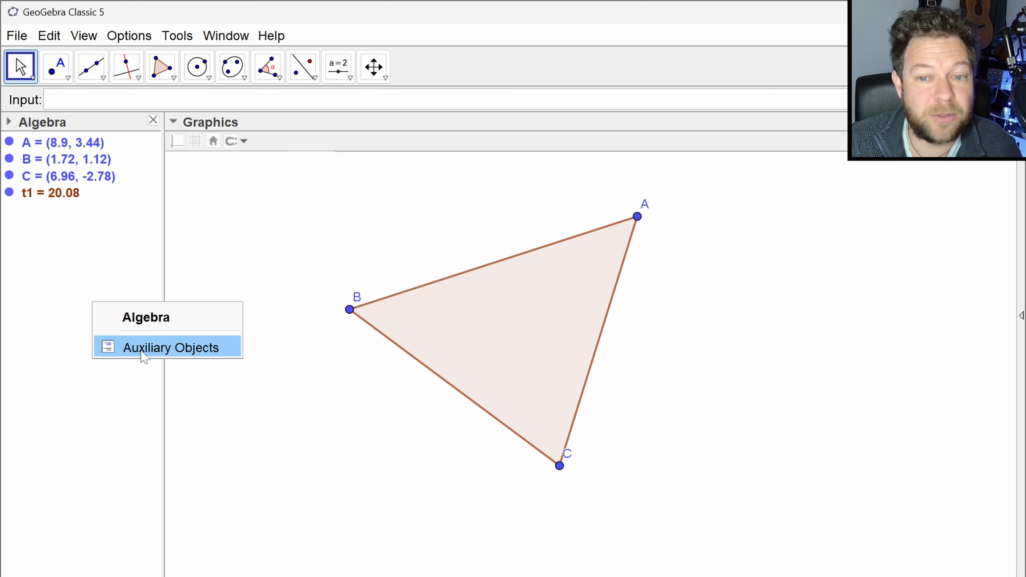
click(144, 349)
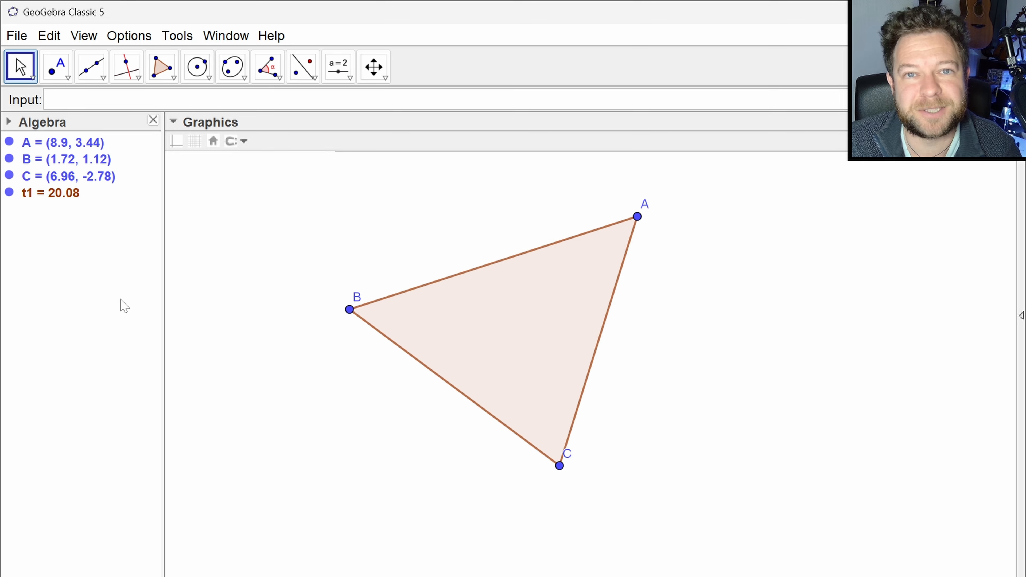
- Adjust the triangle by moving vertex B to about (0.58, 0.72) and vertex C to about (7.4, -3.36)
drag(349, 310, 304, 326)
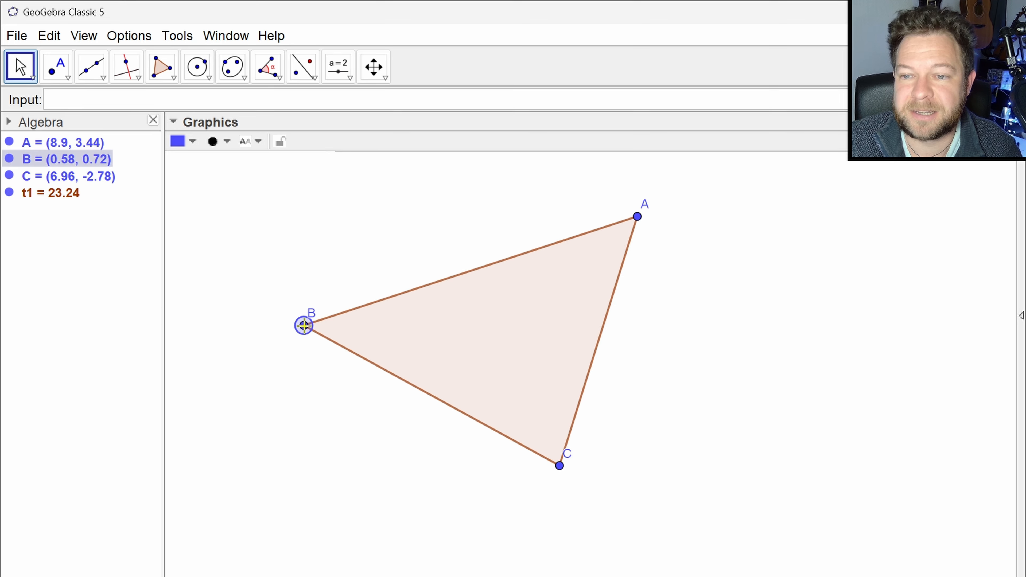
drag(559, 466, 577, 489)
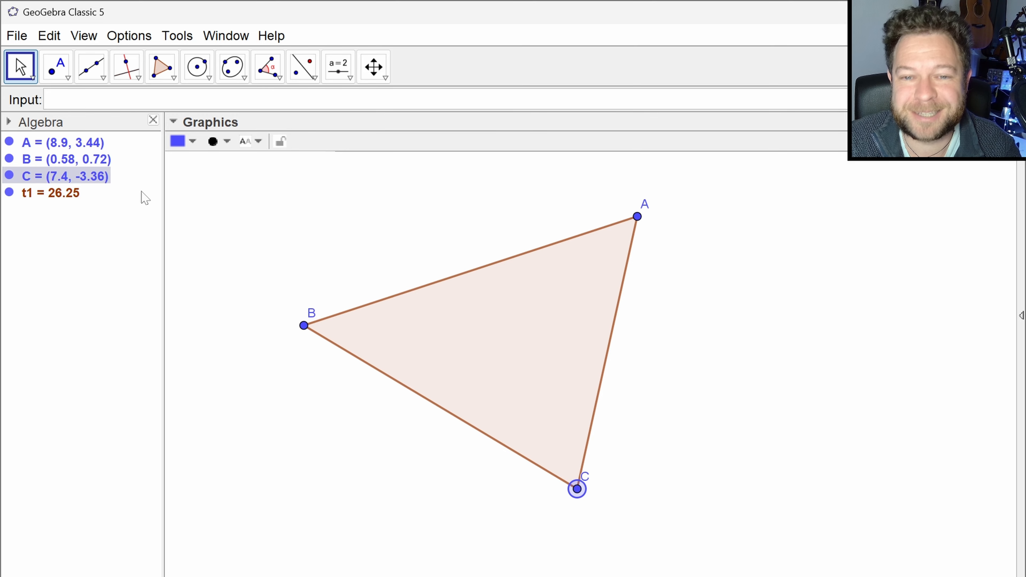
- Hide points A, B and C, leaving only the triangle displayed
click(9, 141)
click(9, 158)
click(9, 175)
click(322, 251)
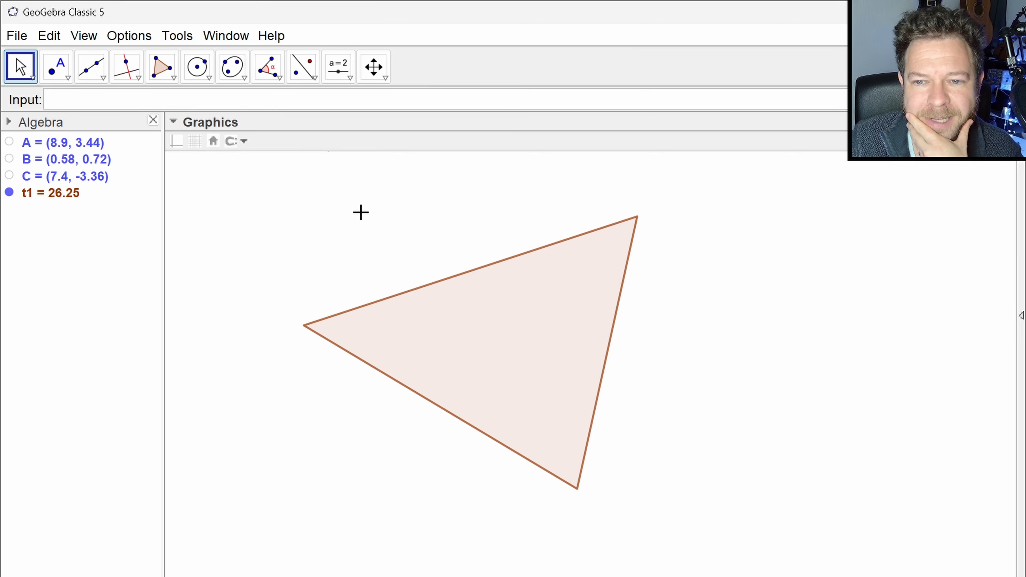
- Preview the first vertex of triangle t1 by entering Vertex(t1, 1) without executing it
click(158, 100)
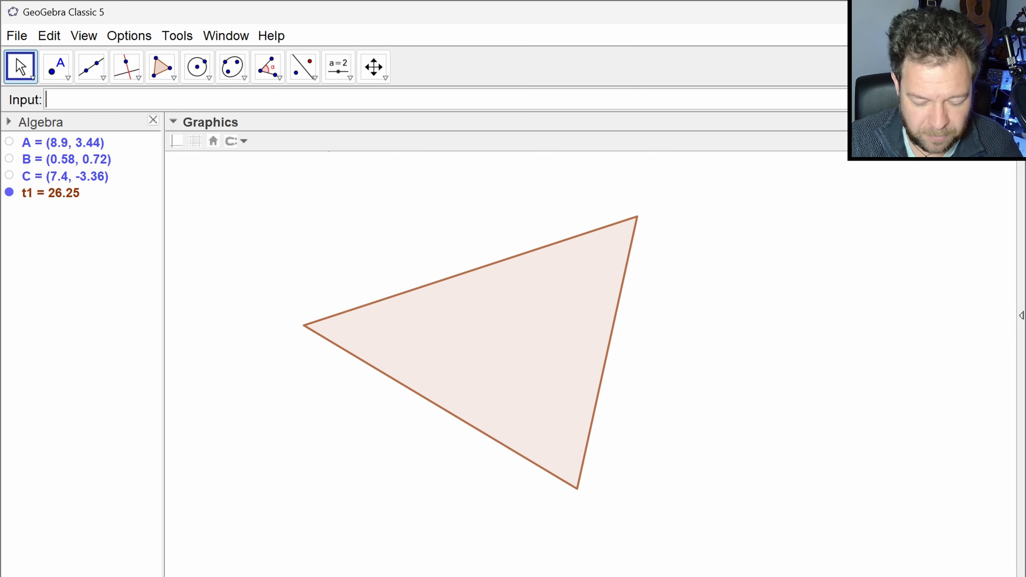
text(vertex)
key(Down)
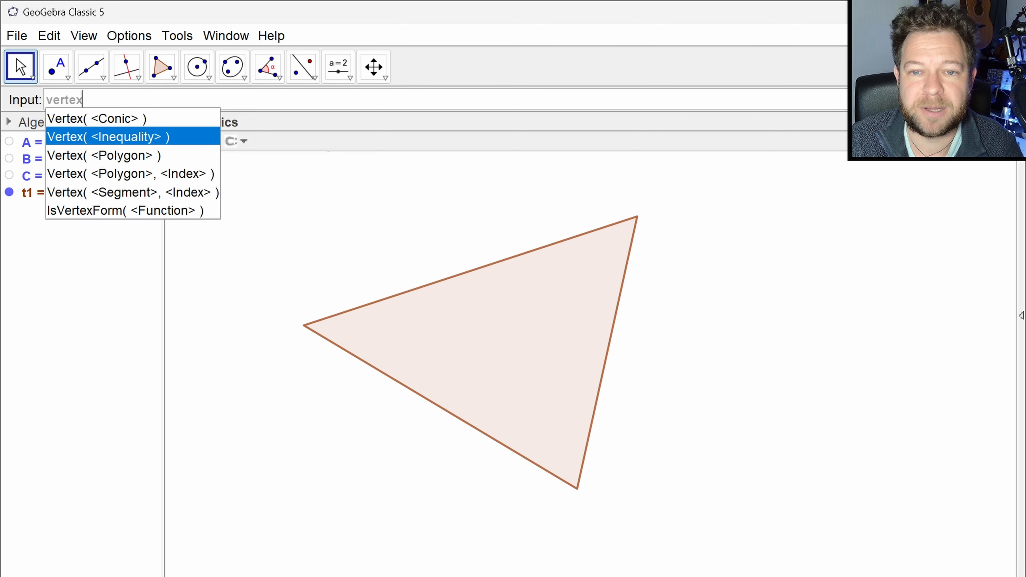
key(Down)
key(Down)
key(Return)
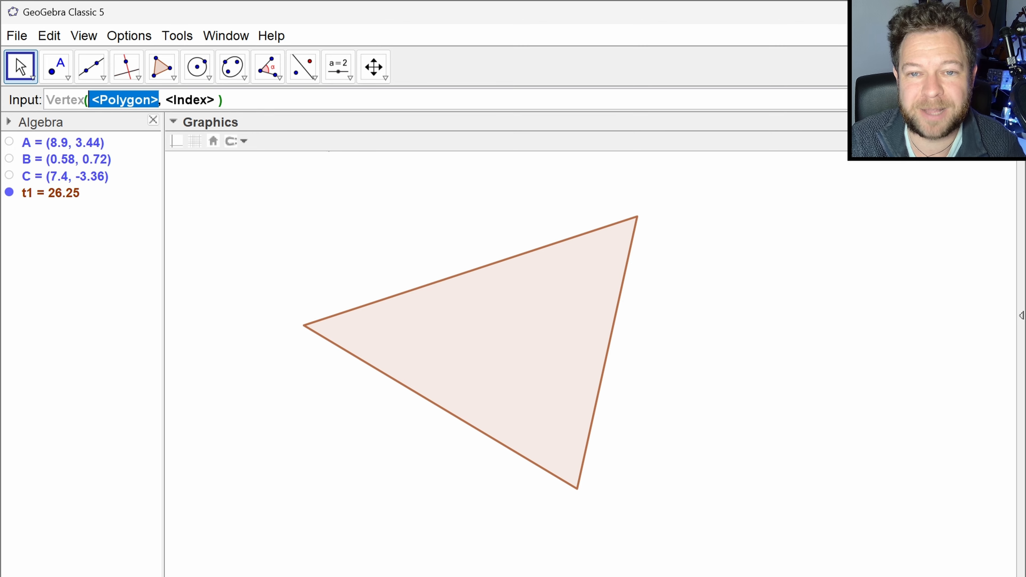
text(t1)
key(Tab)
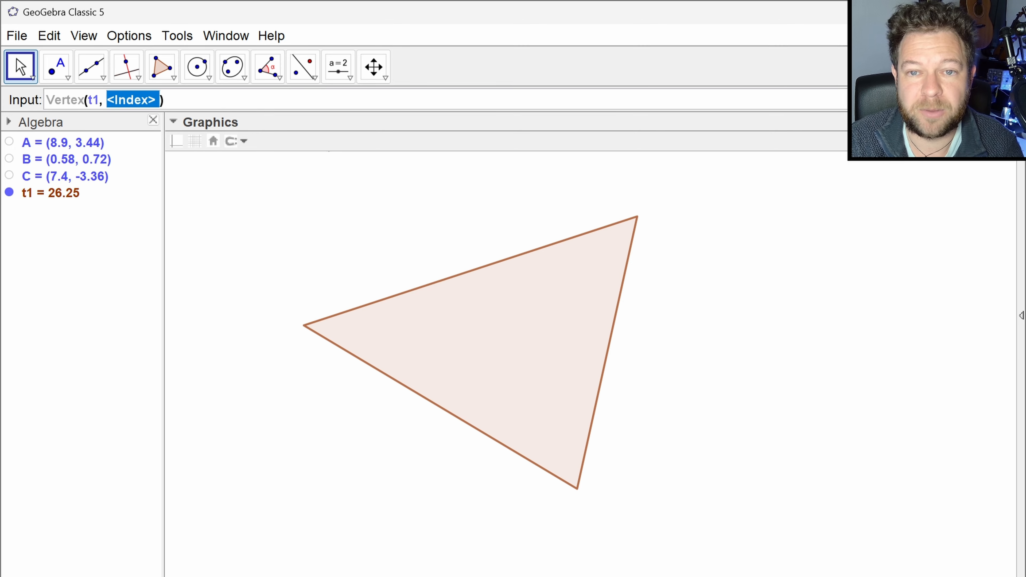
text(1)
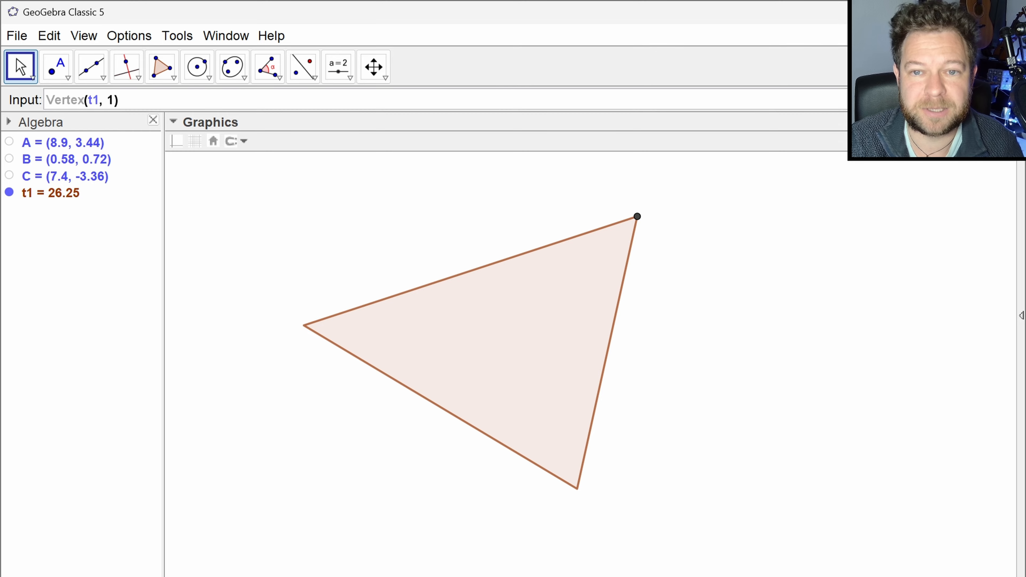
- Preview vertices 2 and 3 of t1 by changing the Vertex index, and clear the command without executing it
key(BackSpace)
text(2)
key(BackSpace)
text(3)
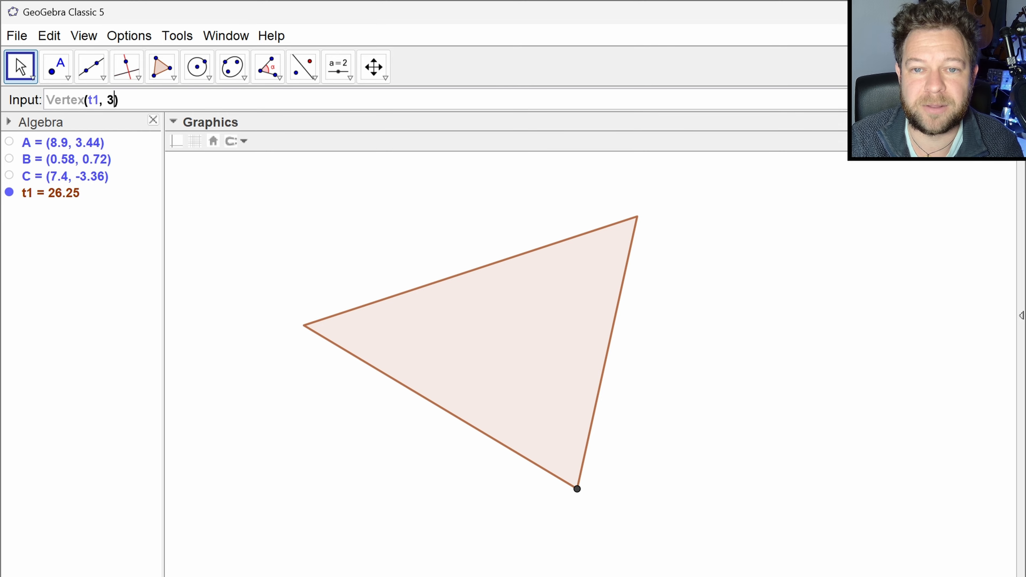
key(BackSpace)
key(BackSpace)
key(BackSpace)
key(BackSpace)
key(BackSpace)
key(BackSpace)
key(BackSpace)
key(BackSpace)
key(BackSpace)
key(BackSpace)
key(BackSpace)
key(BackSpace)
key(BackSpace)
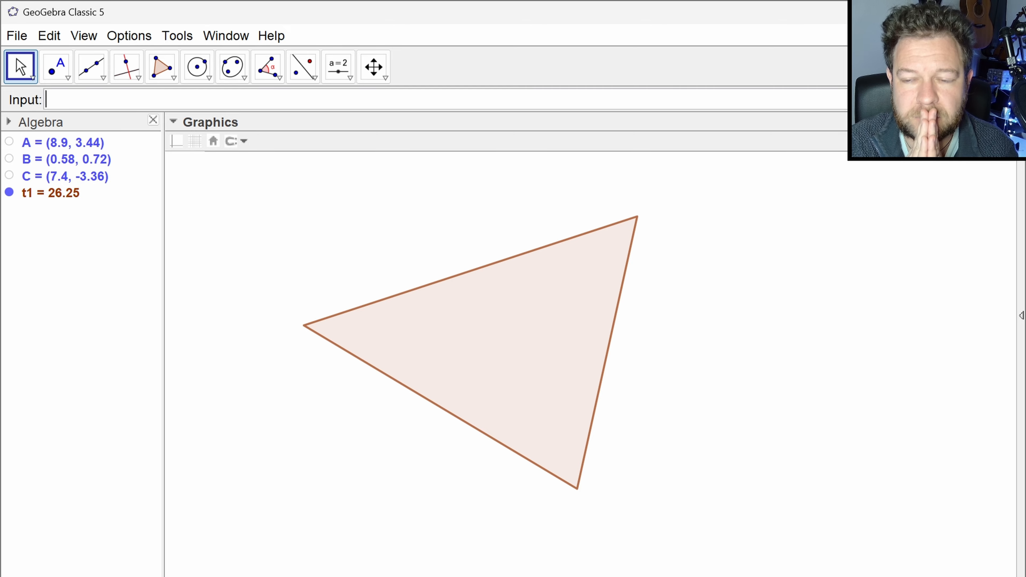
- Write an Enlarge command that scales t1 by 0.5 about its first vertex: Enlarge(t1, 0.5, vertex(t1,1))
text(enlarg)
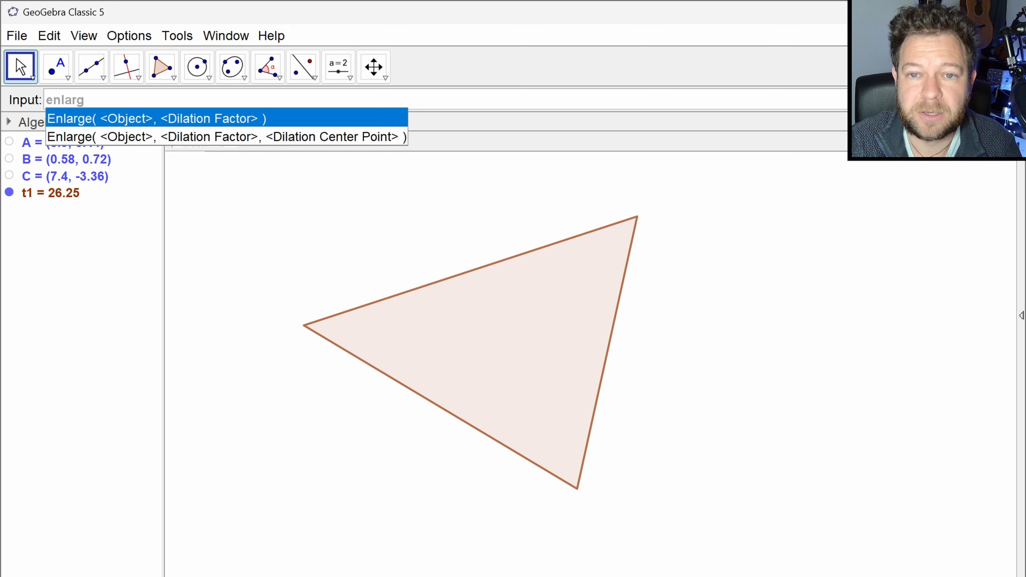
key(Return)
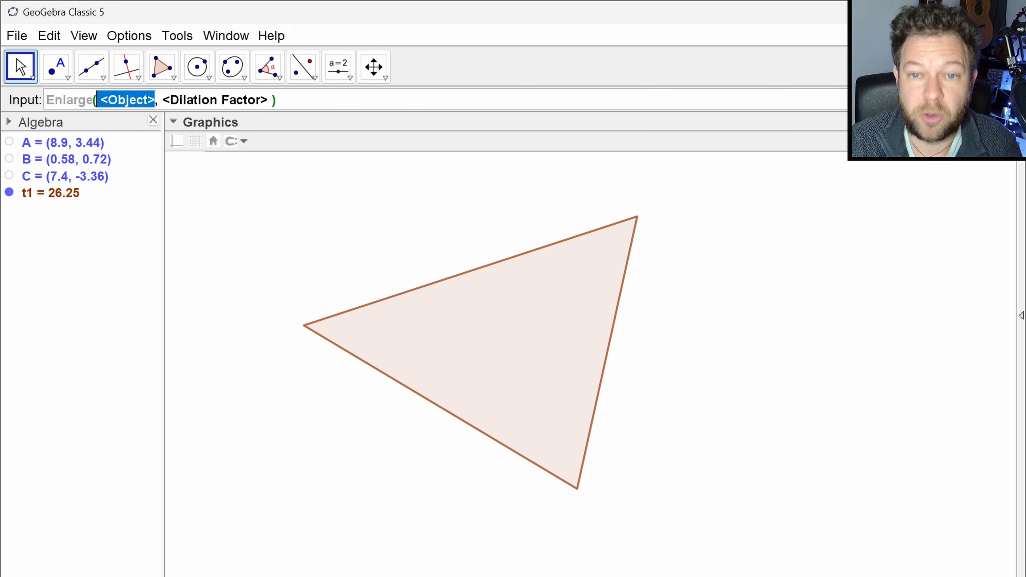
text(t1)
key(Tab)
text(0.5)
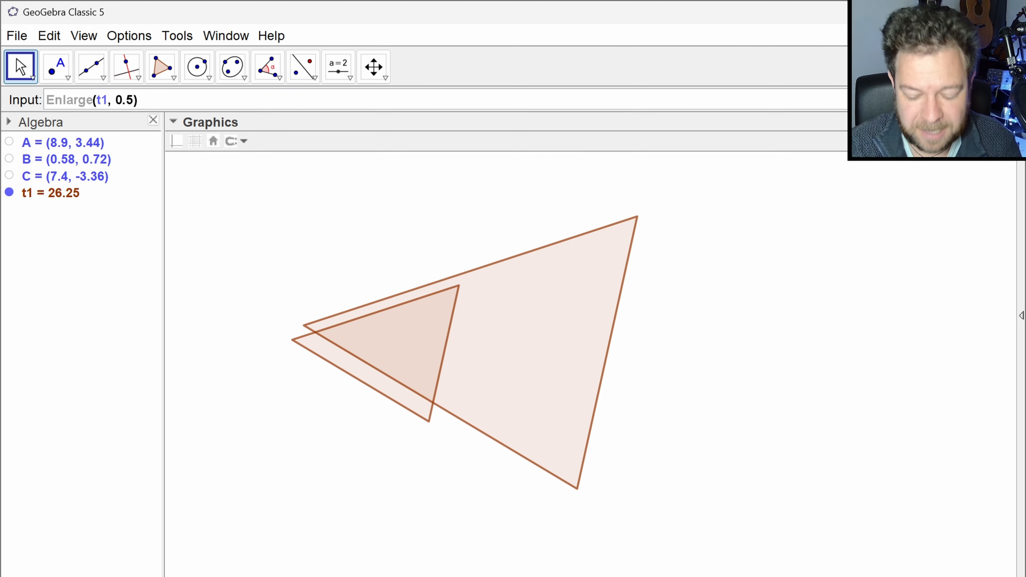
text(,)
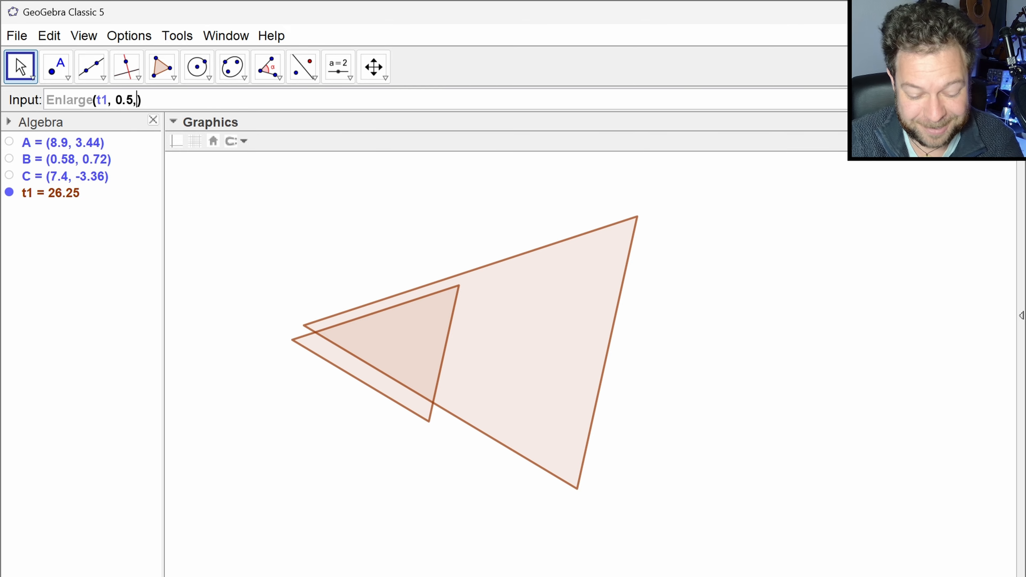
text(vertex(t)
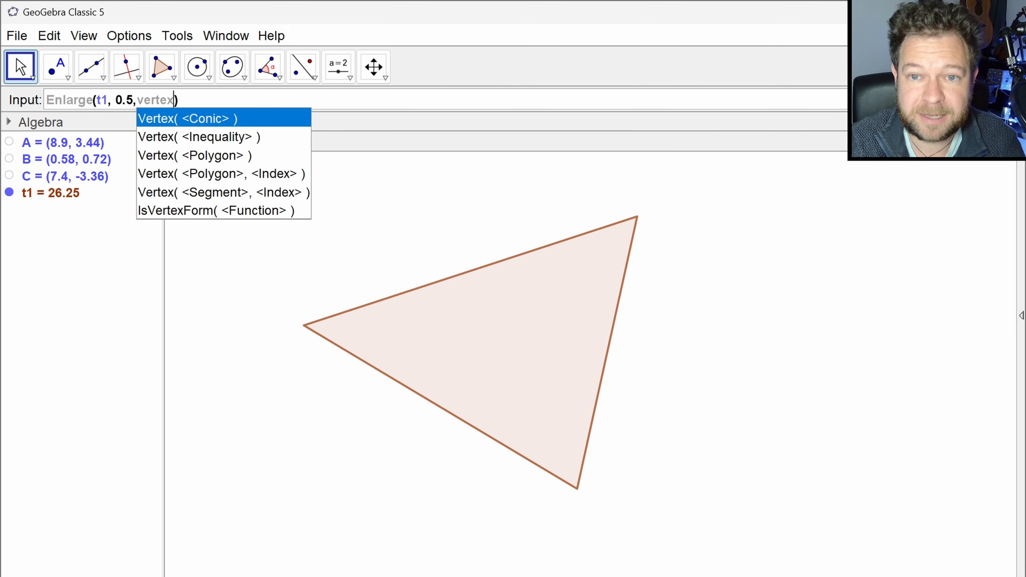
text(1,1)
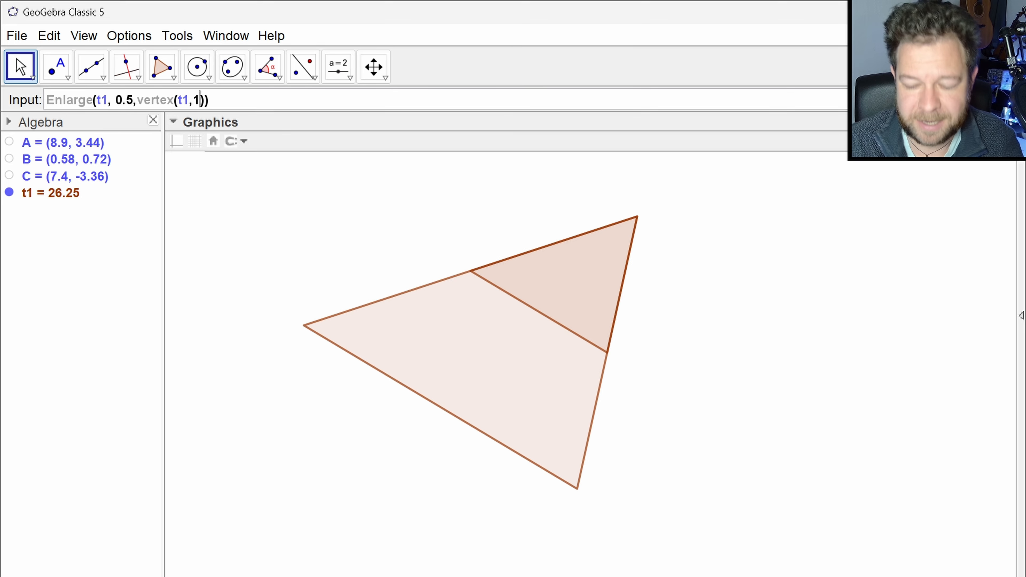
key(End)
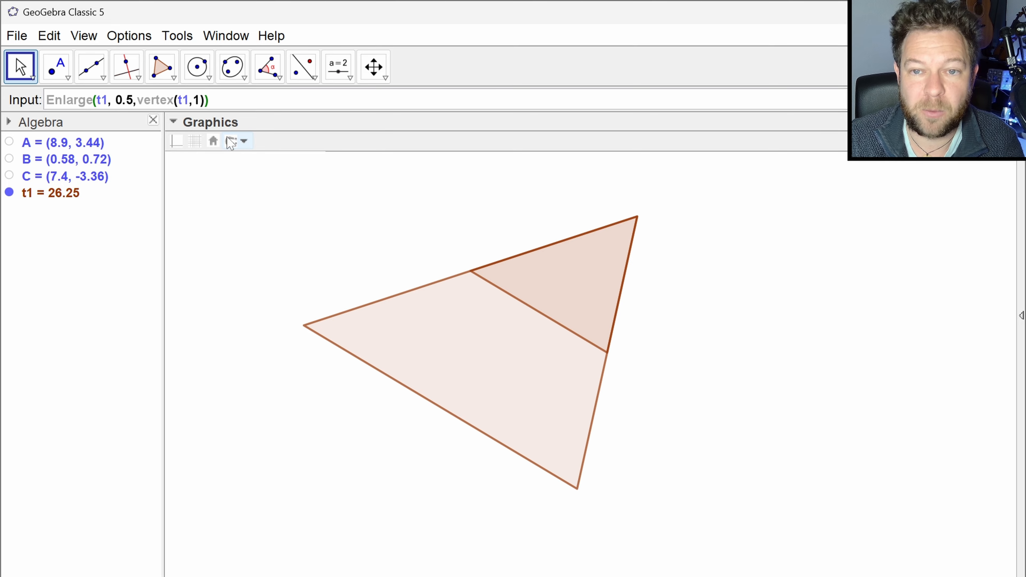
- Wrap the Enlarge command in a Sequence with vertex index k from 1 to 3, and create the list of half-size triangles
key(Home)
text(sequence()
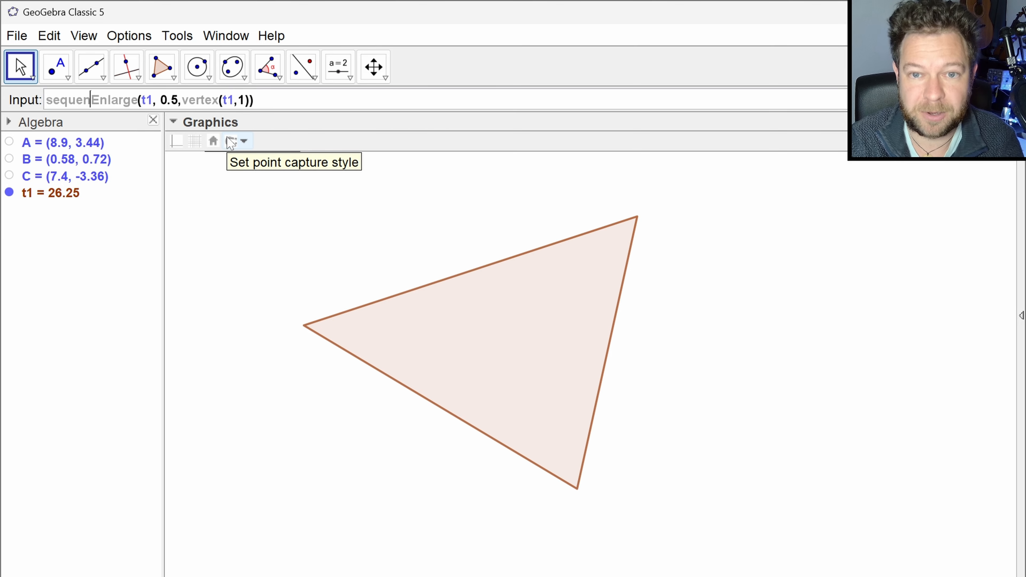
key(End)
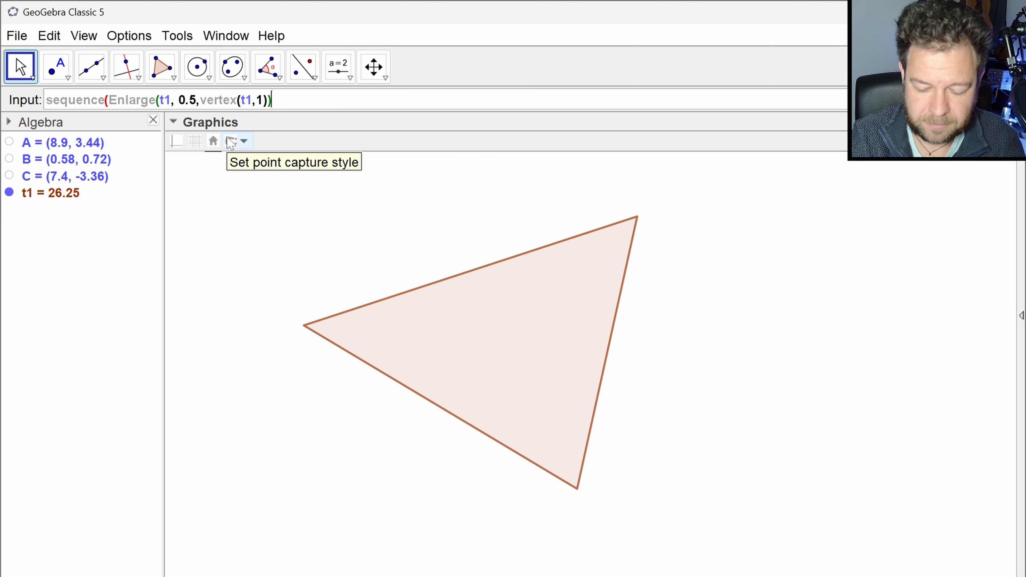
key(Left)
key(Left)
key(BackSpace)
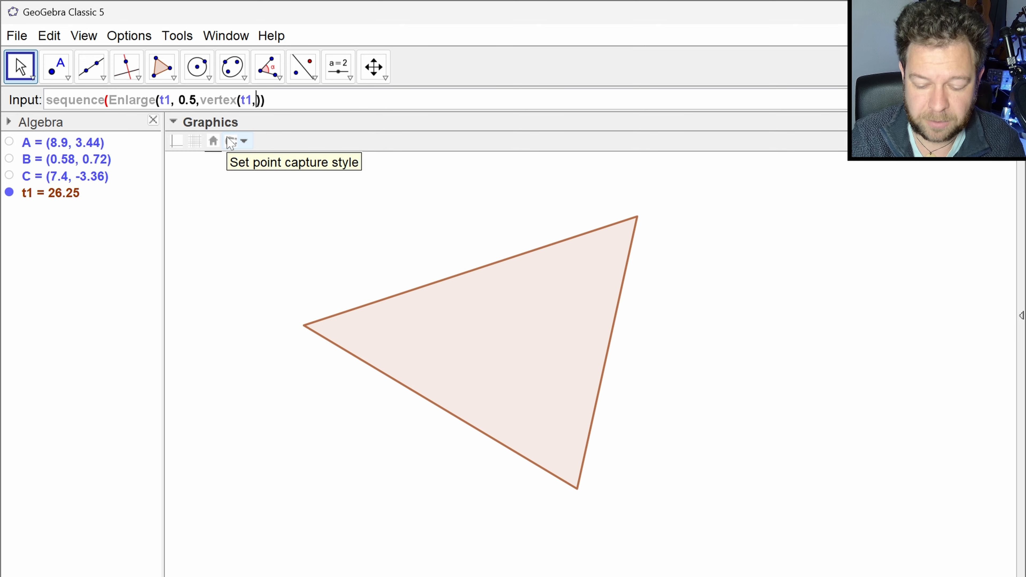
text(k)
key(End)
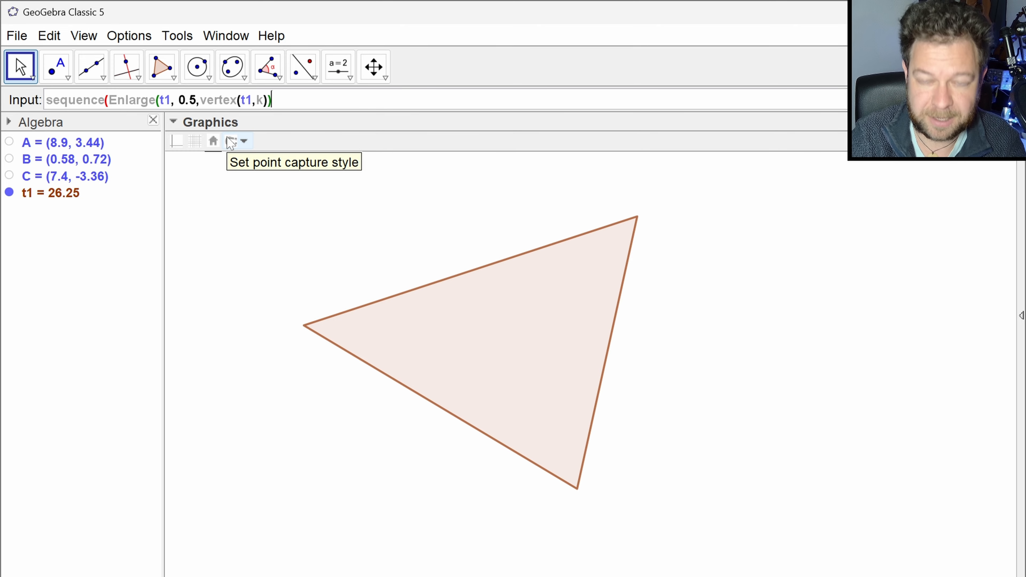
text(,k,1,)
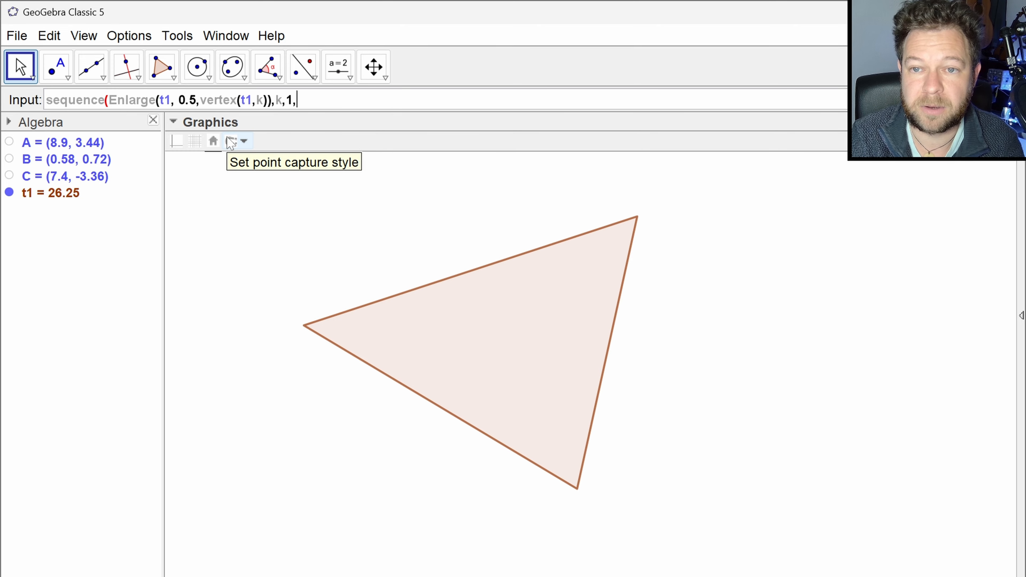
text(3)
key(Return)
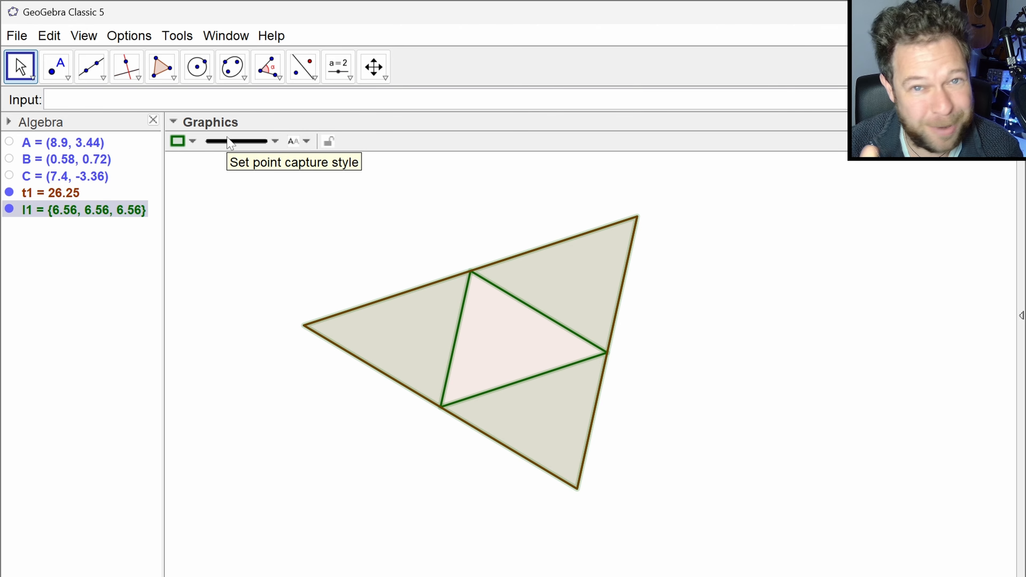
- Hide triangle t1, show point A to move it to about (9.3, 3.4), and hide it again
click(12, 193)
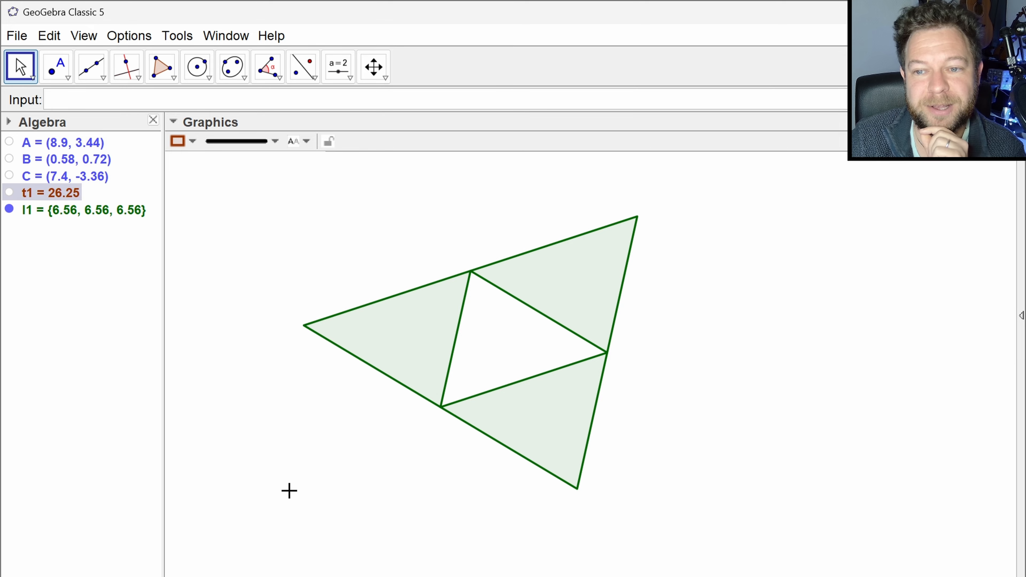
click(10, 142)
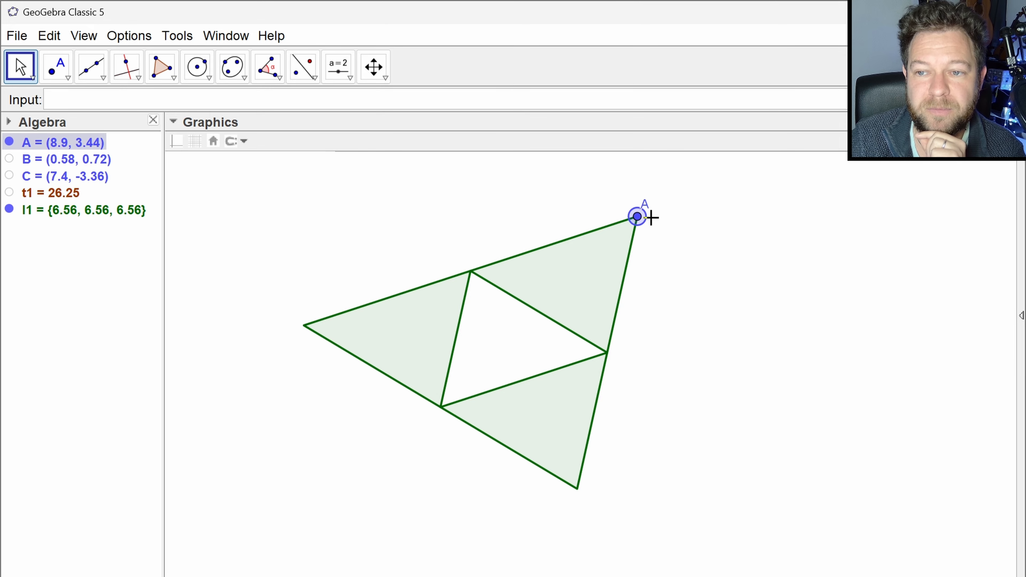
mouse_move(639, 218)
mouse_down()
mouse_move(484, 209)
mouse_move(610, 301)
mouse_move(639, 222)
mouse_move(654, 226)
mouse_up()
click(9, 142)
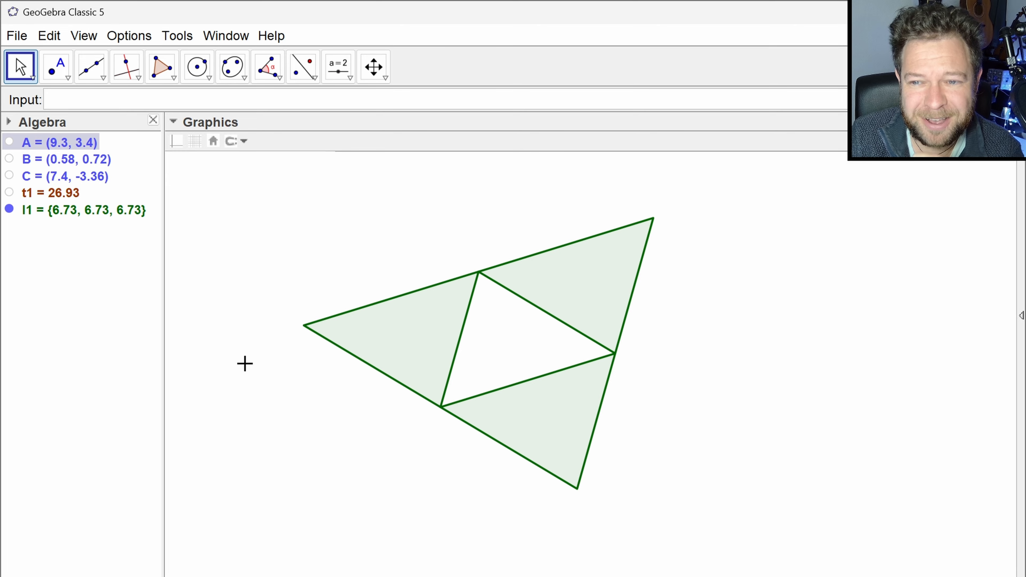
- Examine the defining commands of list l1 and triangle t1, closing the definitions without changes
double_click(94, 211)
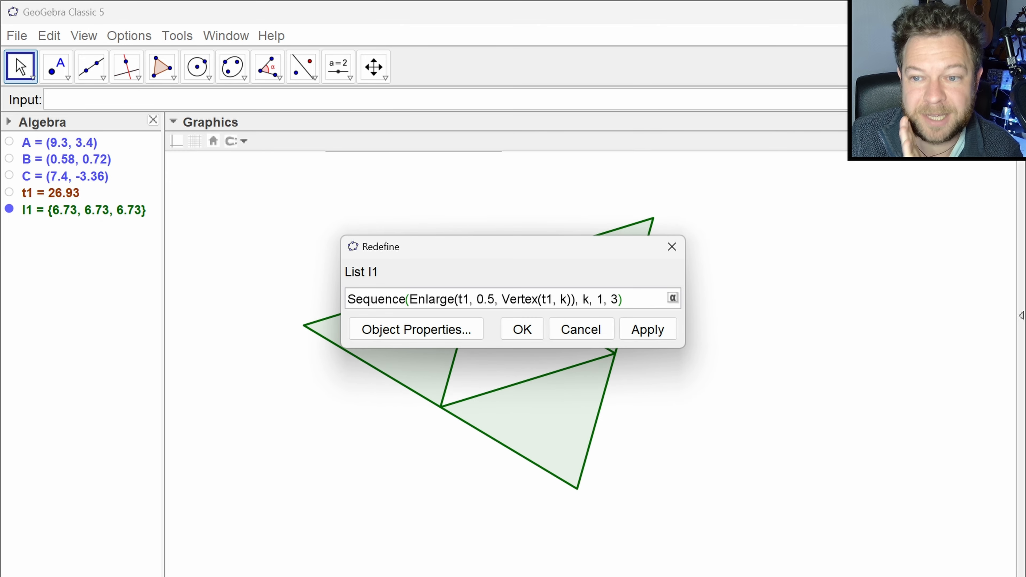
click(585, 333)
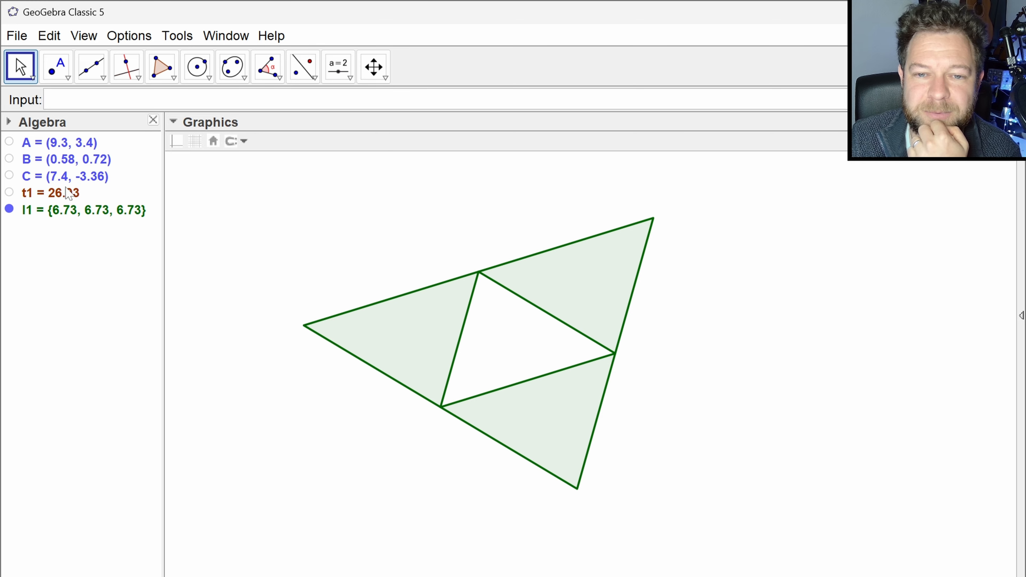
click(60, 194)
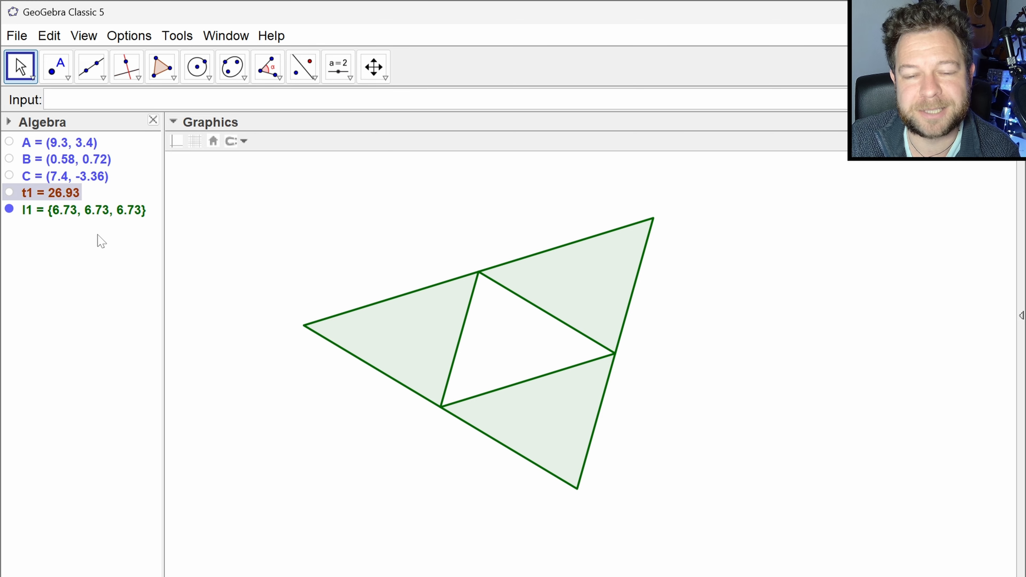
click(73, 210)
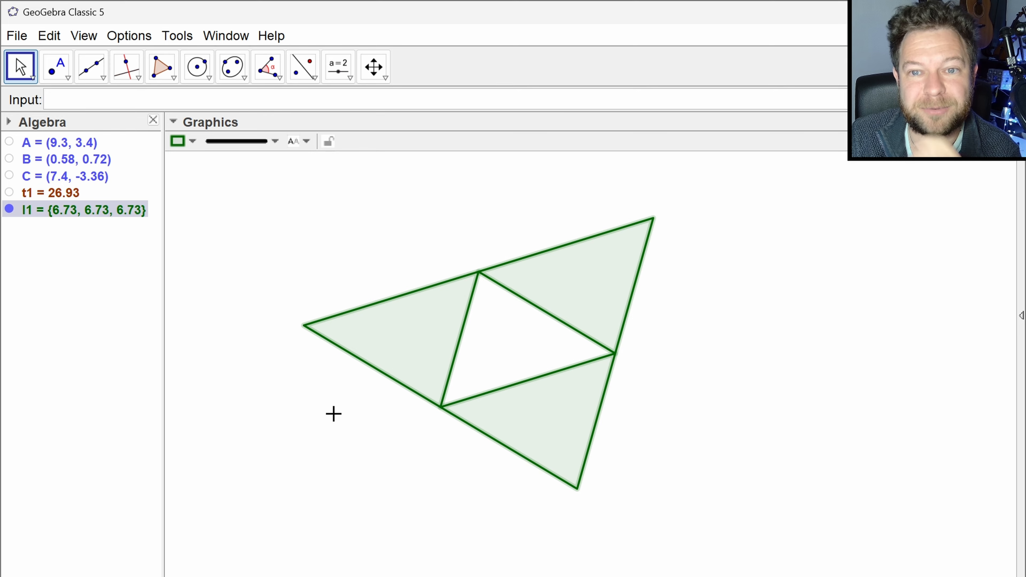
click(220, 359)
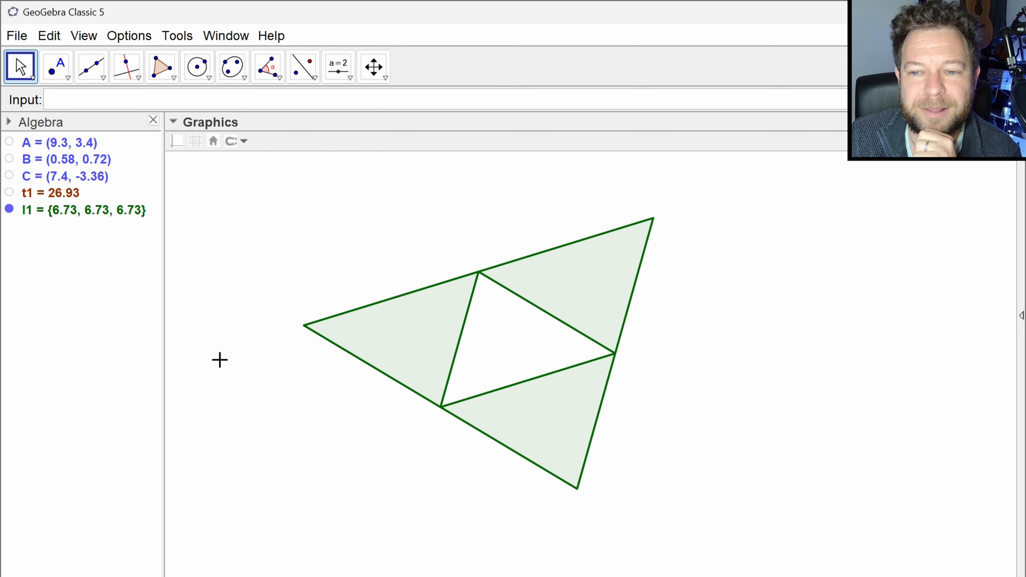
double_click(56, 195)
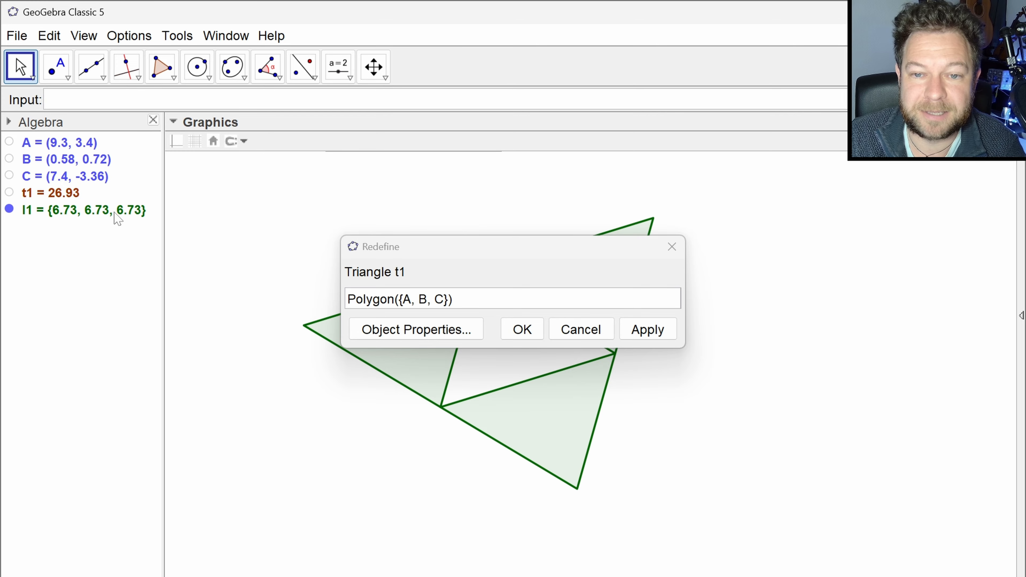
click(595, 328)
double_click(110, 211)
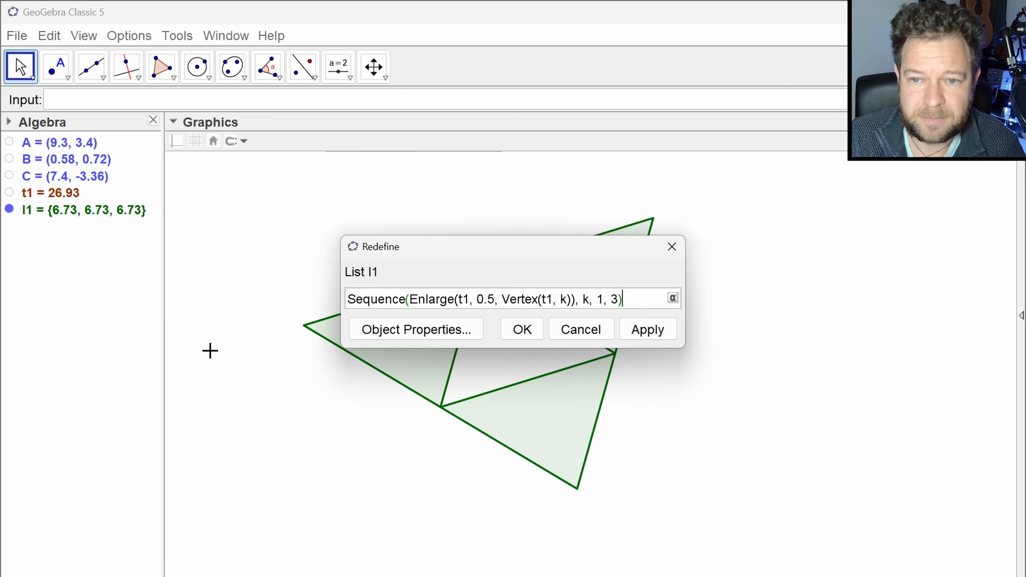
click(238, 396)
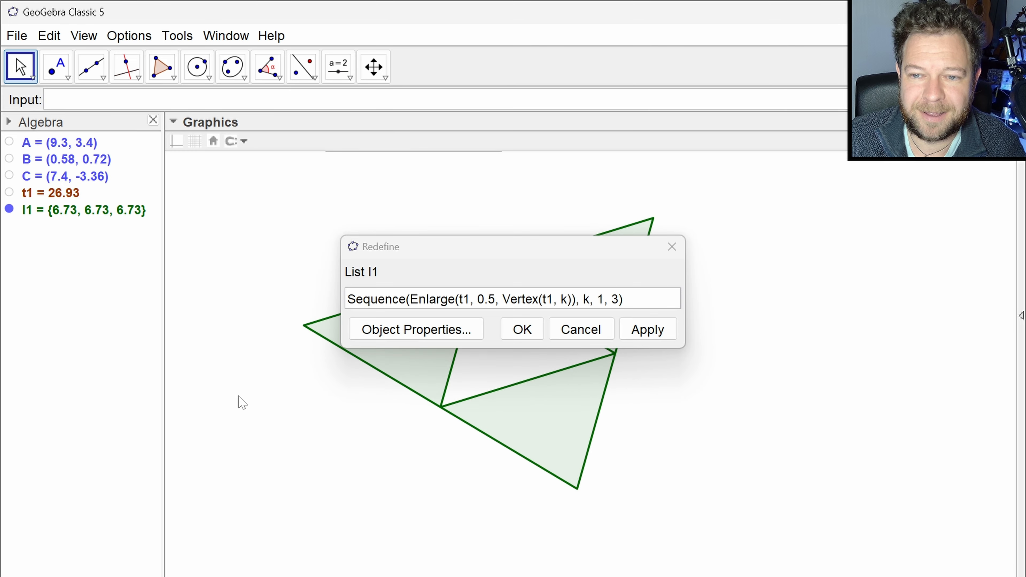
drag(622, 299, 580, 299)
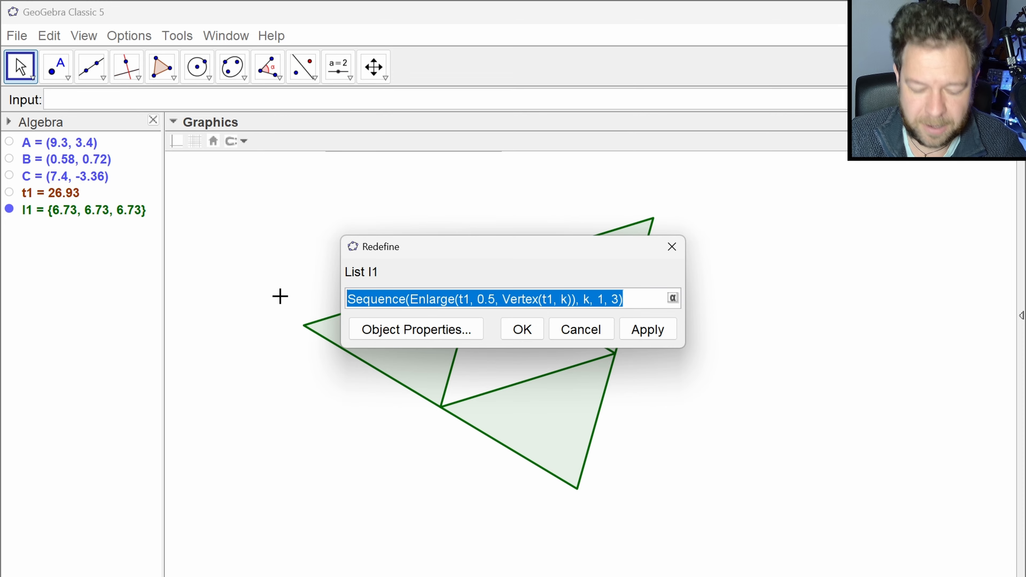
click(671, 247)
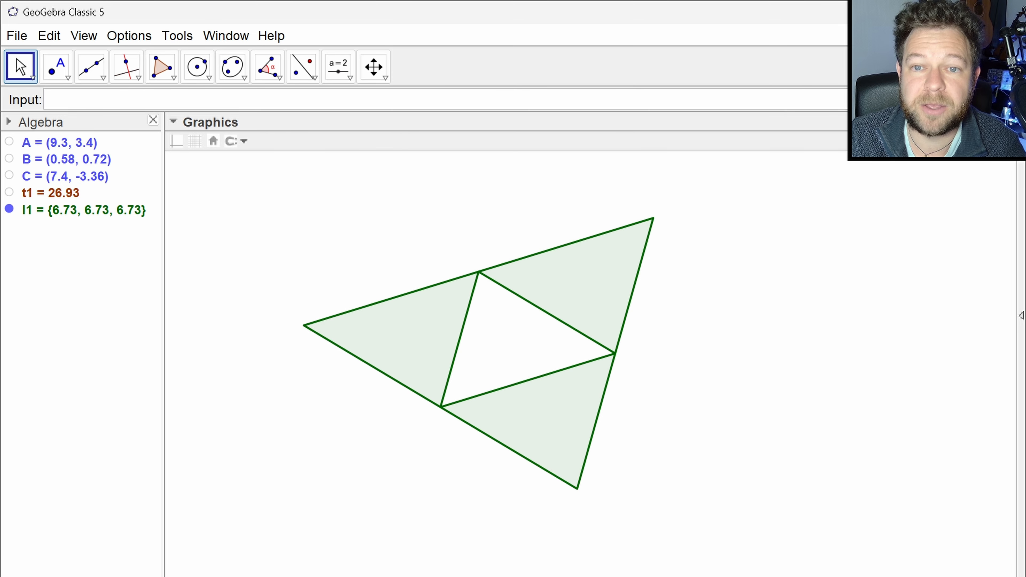
- Recall the command Sequence(Enlarge(t1, 0.5, Vertex(t1, k)), k, 1, 3) into the input field for reuse
click(97, 99)
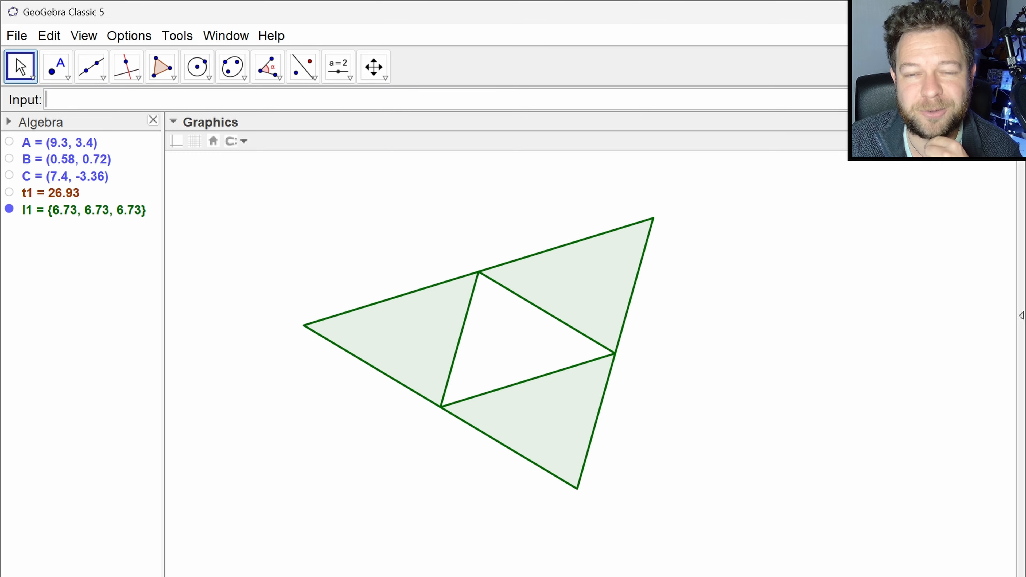
key(Up)
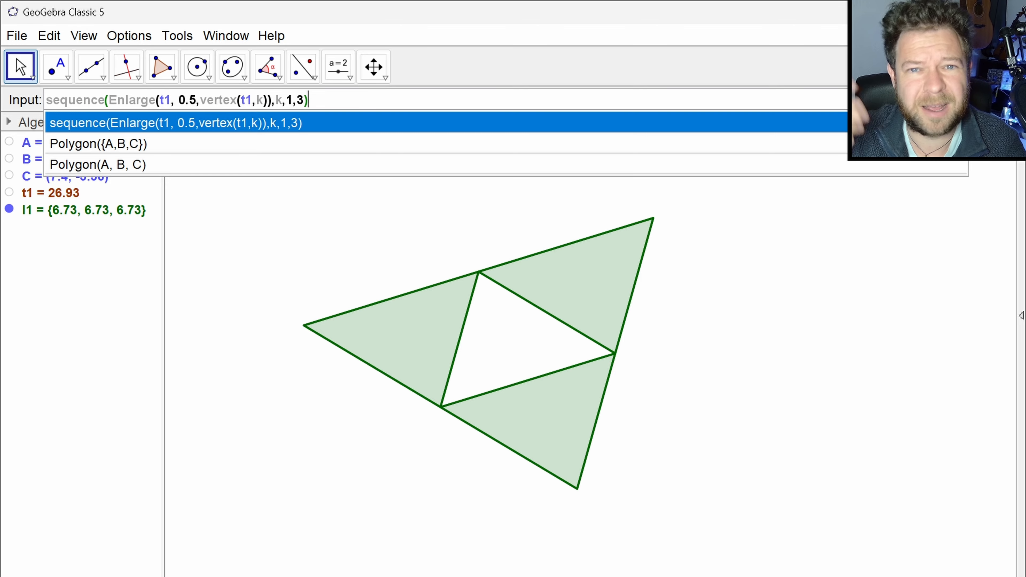
key(Return)
key(ctrl+a)
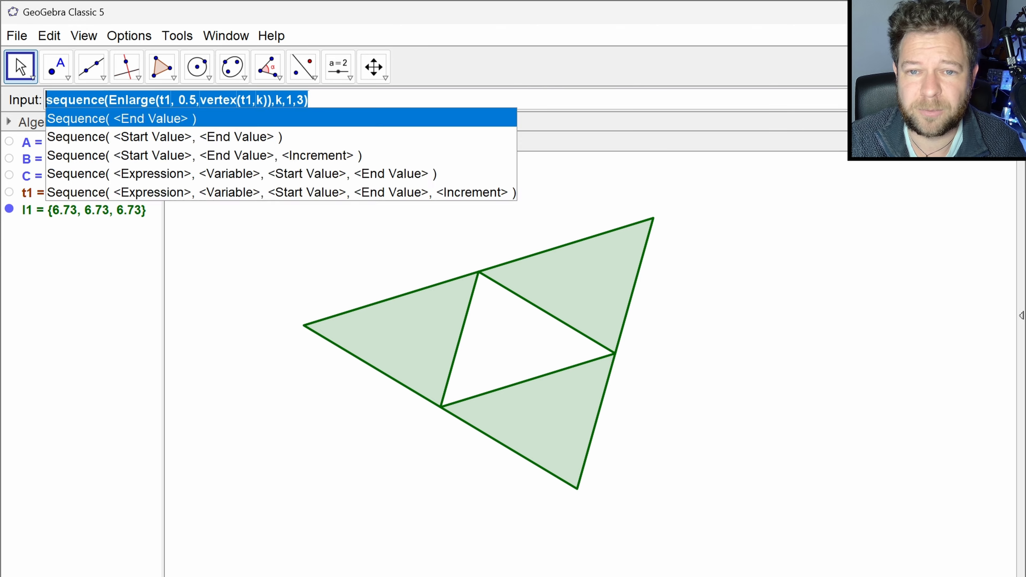
key(ctrl+x)
key(ctrl+v)
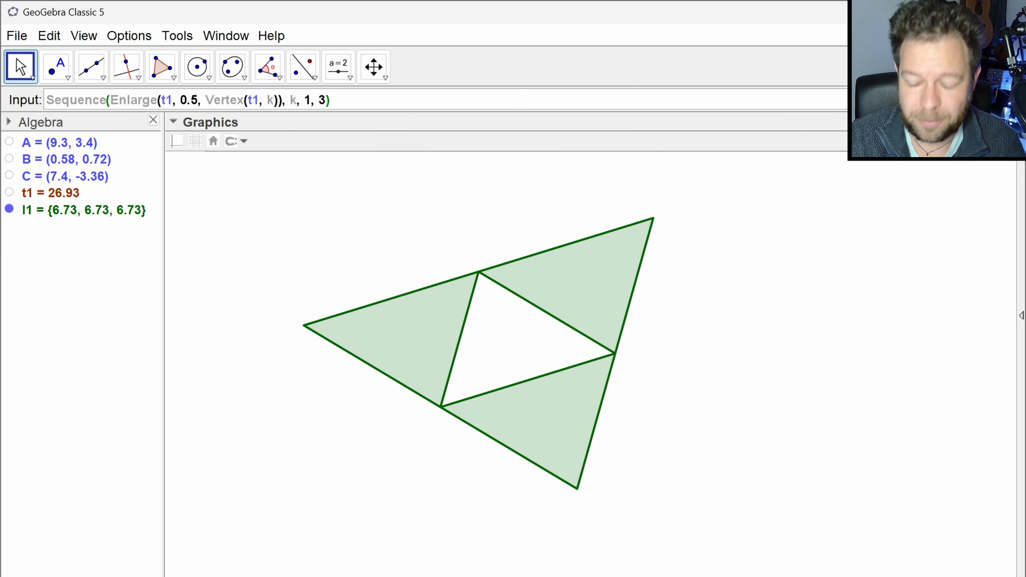
key(ctrl+a)
key(ctrl+x)
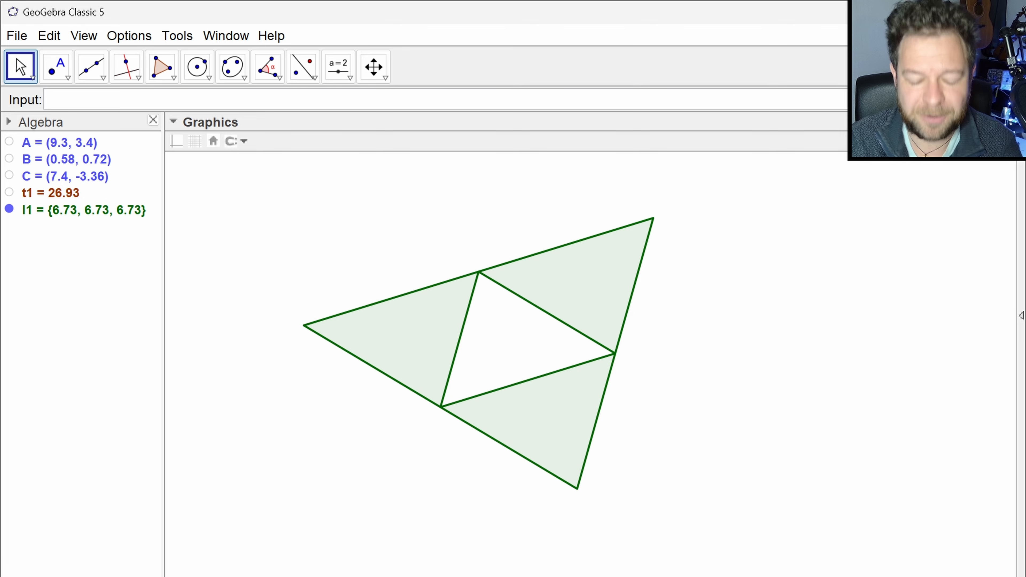
key(ctrl+v)
- Try to create a list from the Sequence command with l1 in place of t1 in both the Enlarge and Vertex arguments
key(ctrl+Left)
key(ctrl+Left)
key(ctrl+Left)
key(ctrl+Left)
key(ctrl+Left)
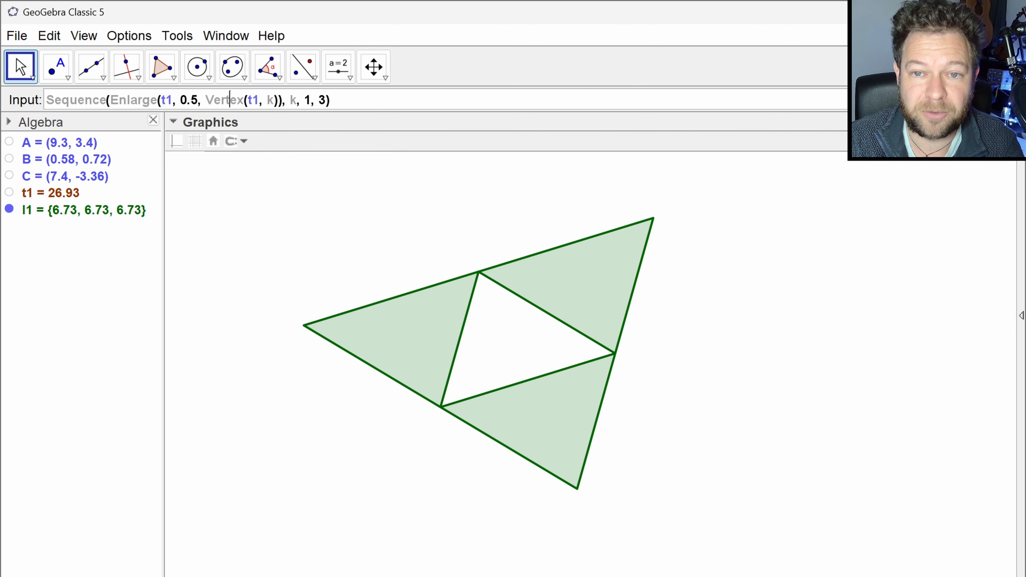
key(BackSpace)
key(BackSpace)
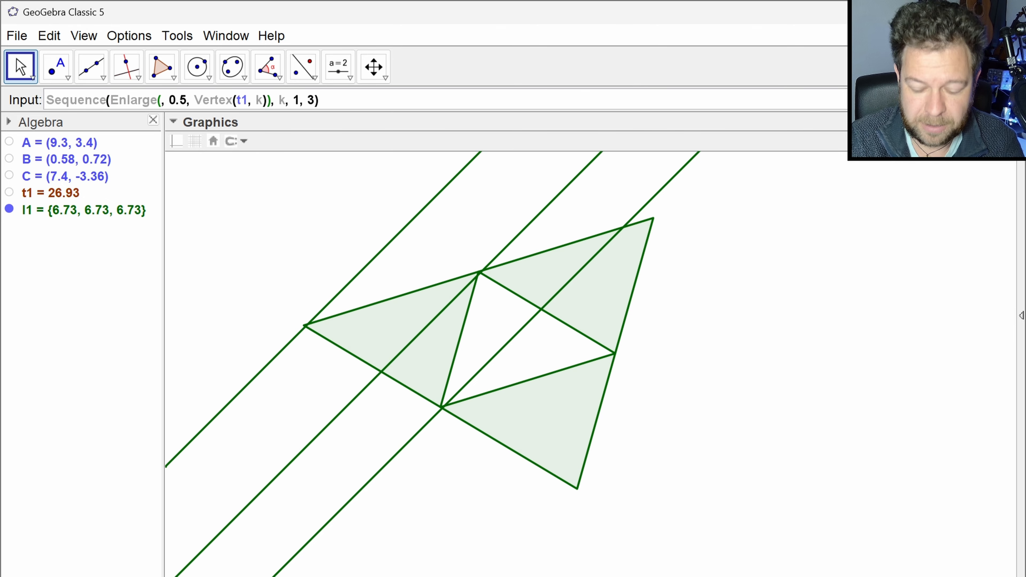
text(l1)
key(ctrl+Right)
key(ctrl+Right)
key(ctrl+Right)
key(ctrl+Right)
key(BackSpace)
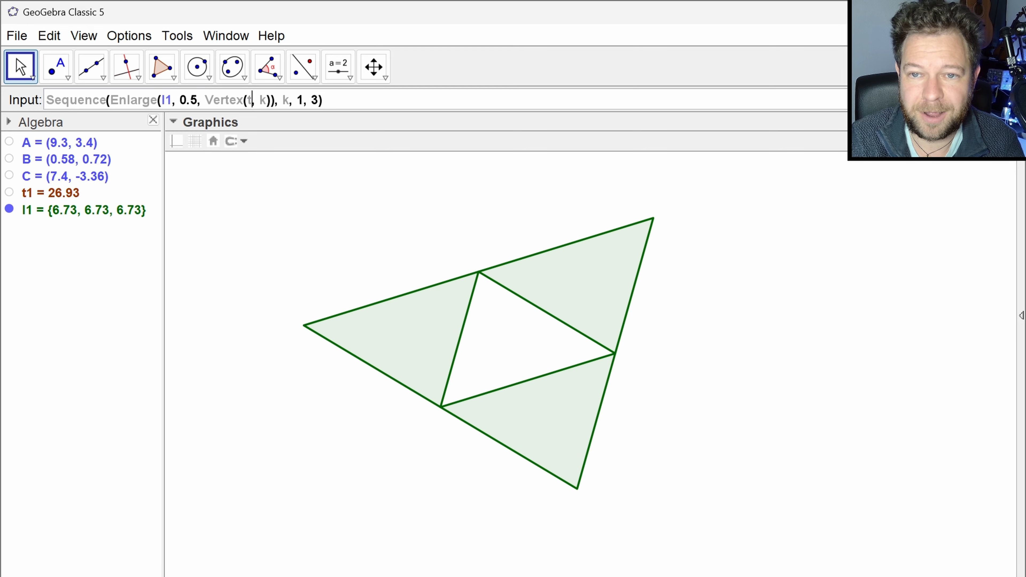
key(BackSpace)
text(l1)
key(End)
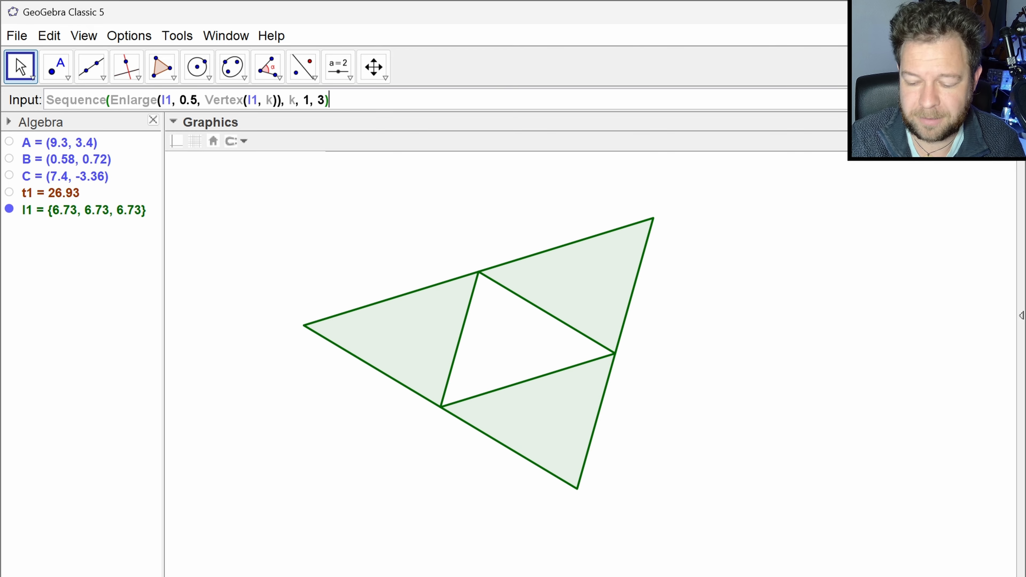
key(Return)
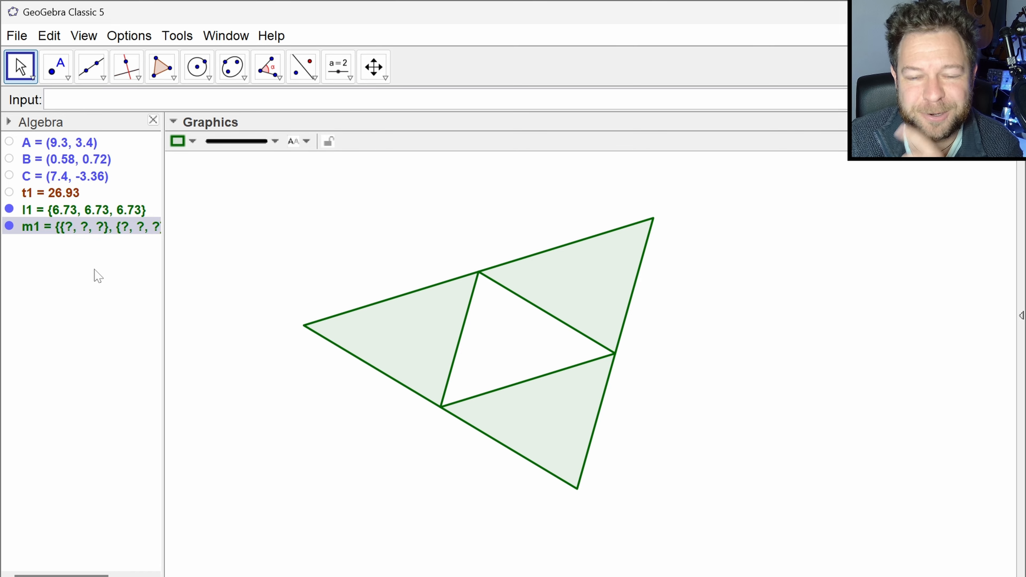
- Check the definition of the new list m1, close it without changes, and delete the list
double_click(97, 232)
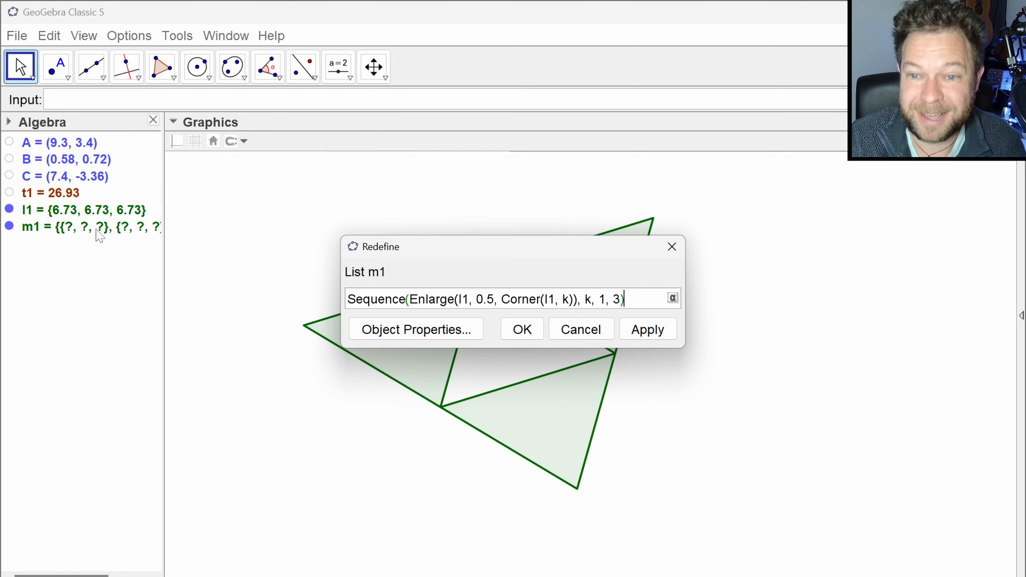
key(Return)
key(Delete)
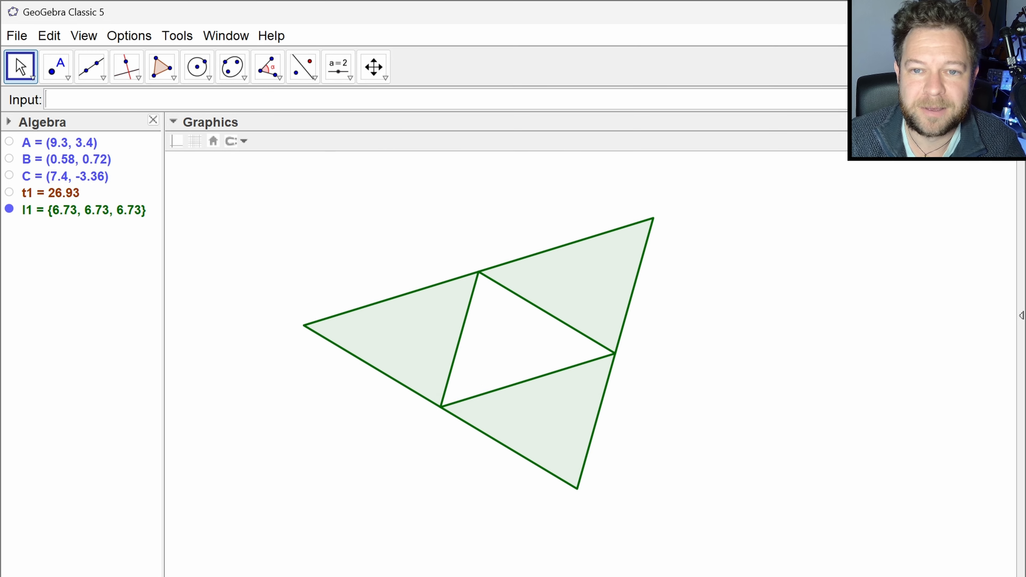
- Recall the Sequence command, put zip( in front of it, and change both t1 references to the variable t
key(Up)
key(Home)
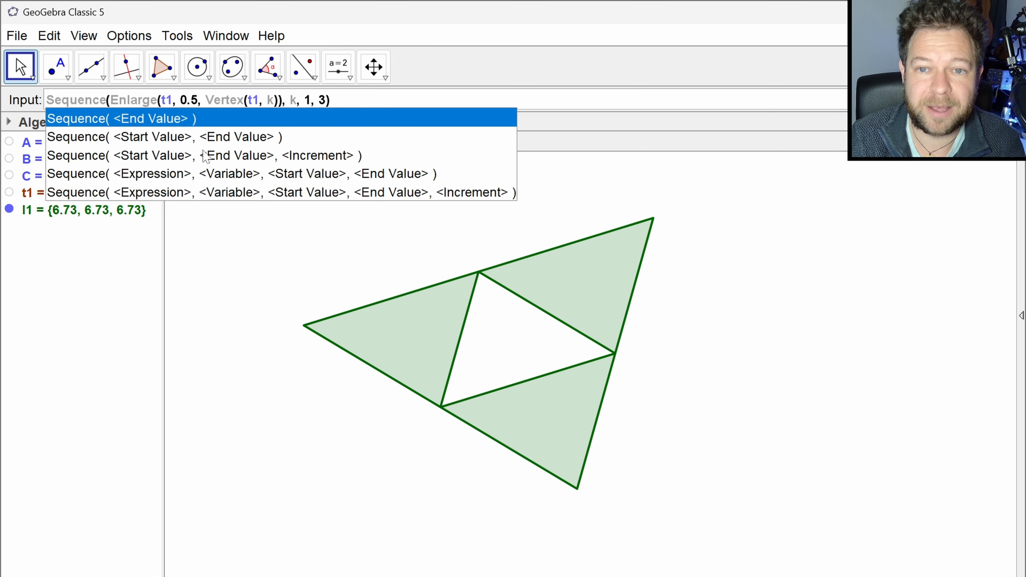
text(zip()
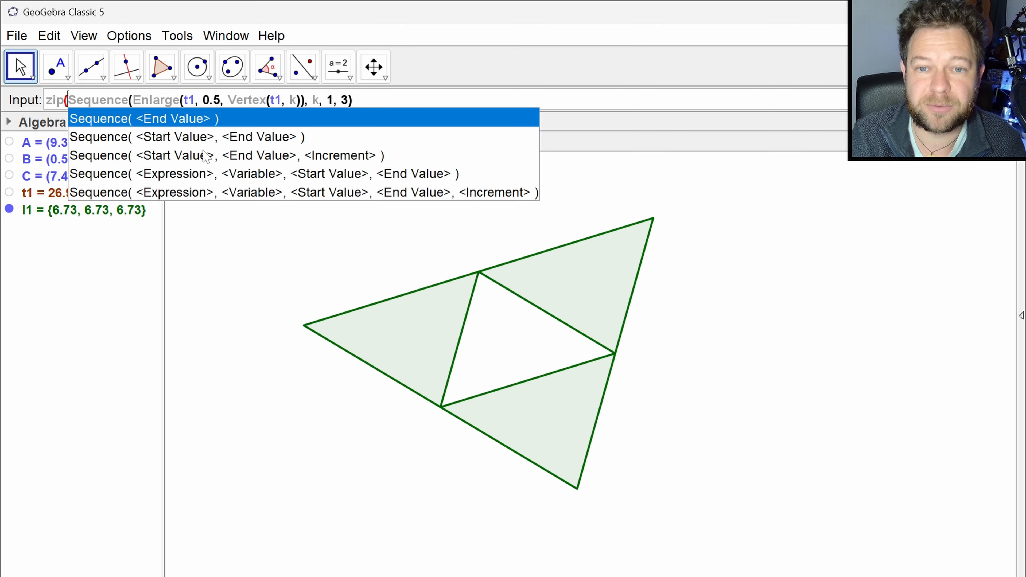
key(Escape)
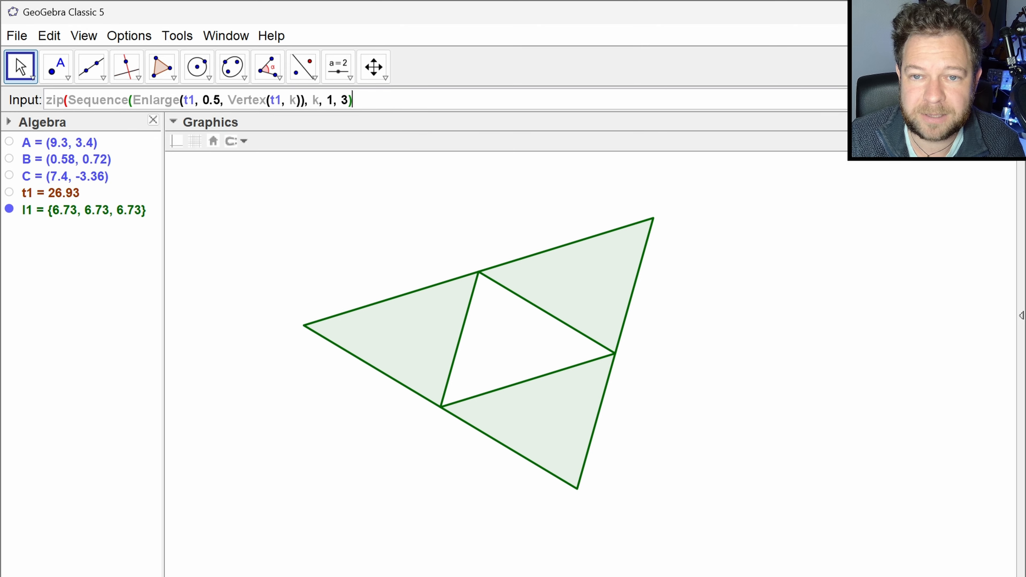
key(BackSpace)
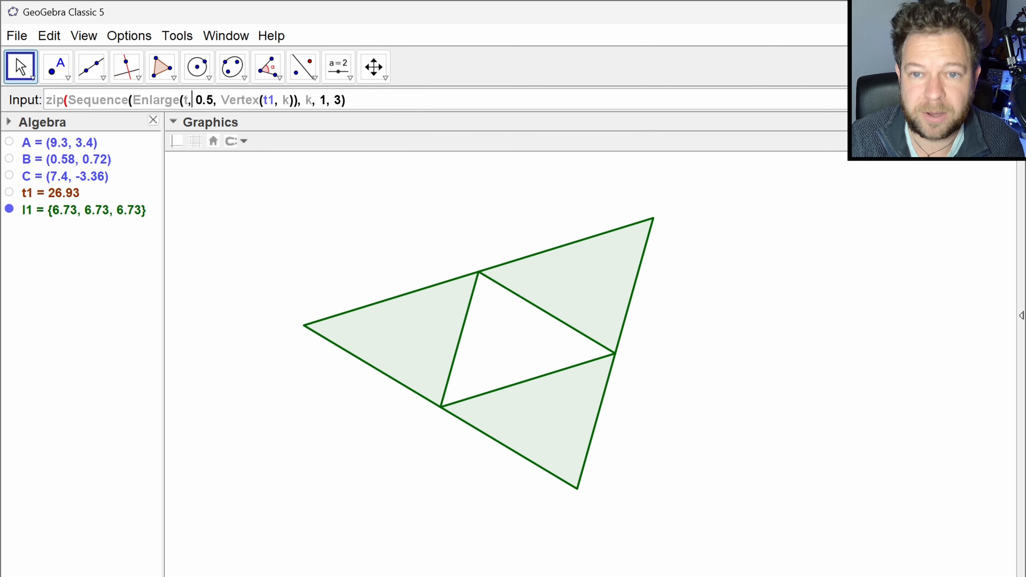
key(Right)
key(Right)
key(Right)
key(Right)
key(Right)
key(Right)
key(Right)
key(Right)
key(Right)
key(Right)
key(Right)
key(Right)
key(Right)
key(Right)
key(Right)
key(Right)
key(BackSpace)
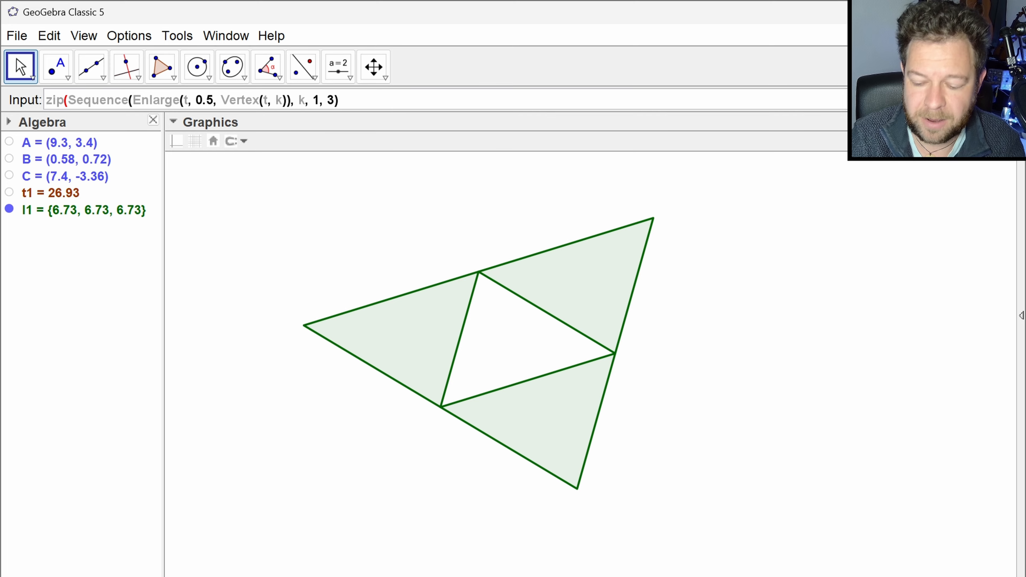
- Complete the Zip command with variable t running over list l1, and create the list of smaller triangles
key(End)
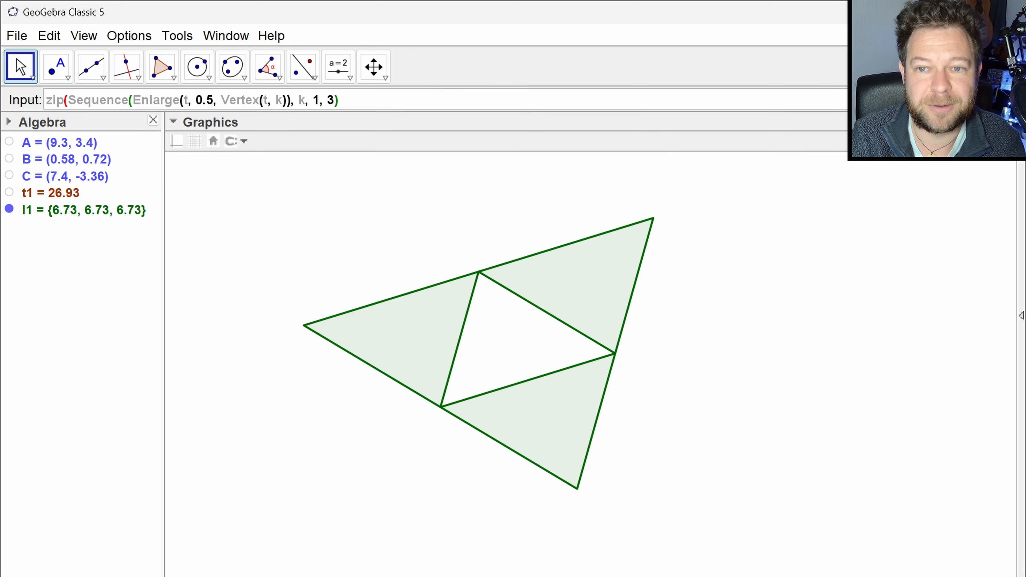
text(,)
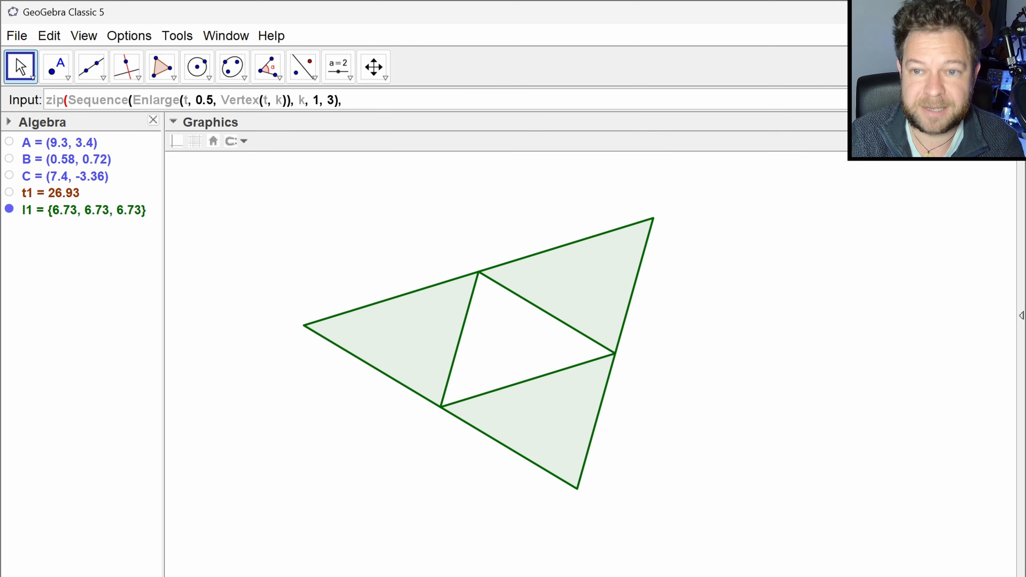
text(t,)
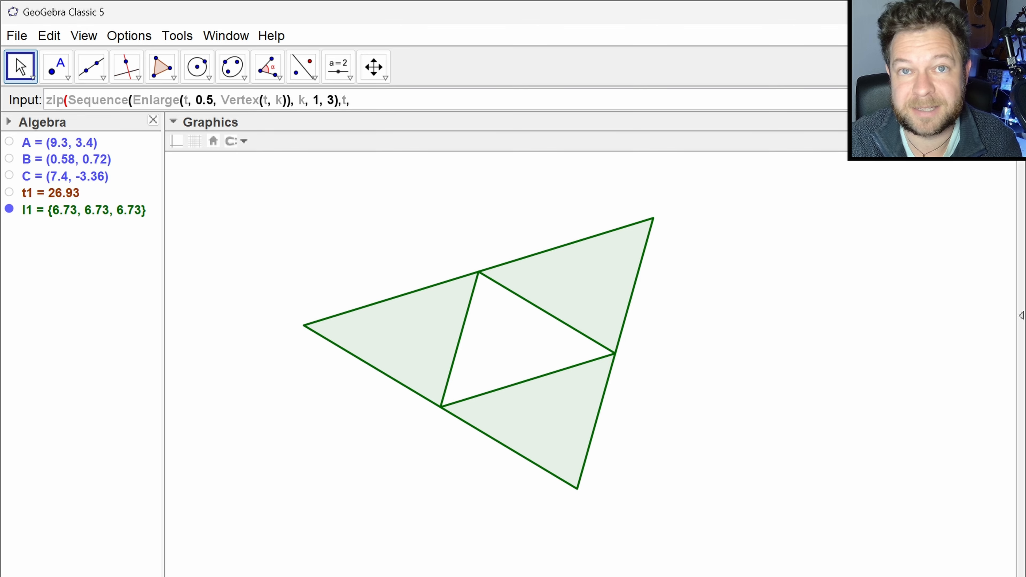
text(l1))
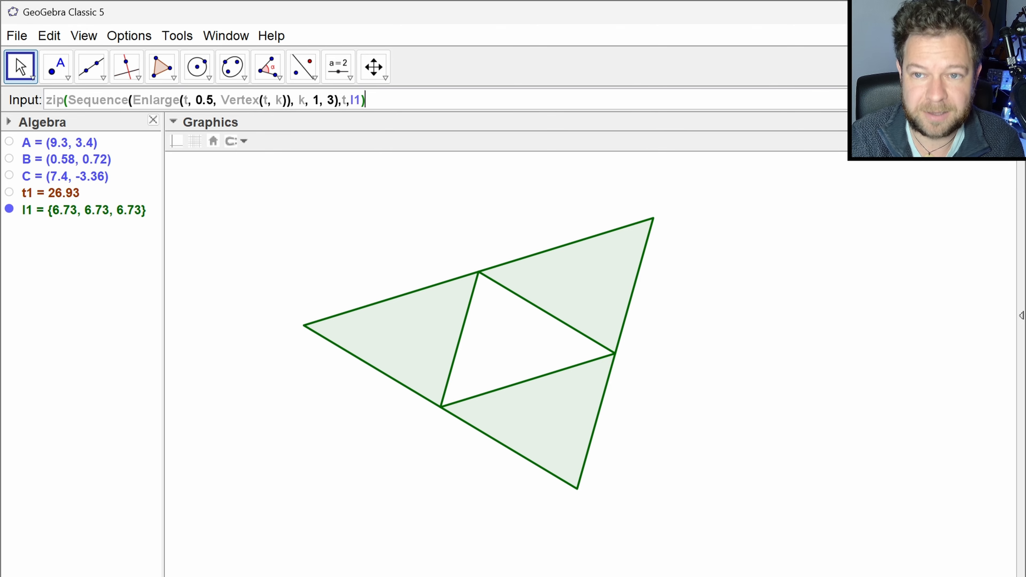
key(Return)
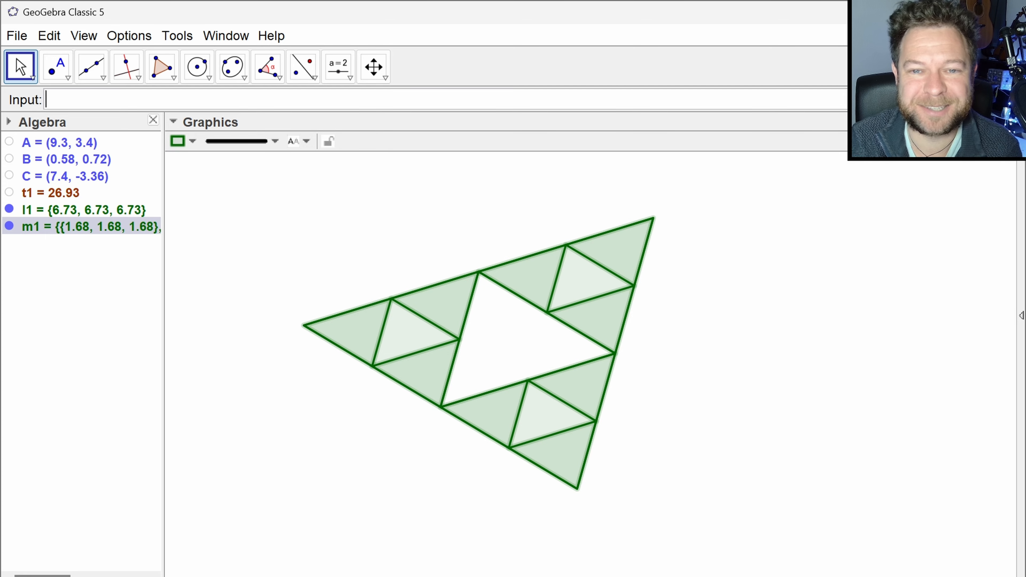
- Widen the Algebra view and redefine list m1 by wrapping its whole Zip command in flatten( )
drag(160, 264, 222, 264)
click(119, 248)
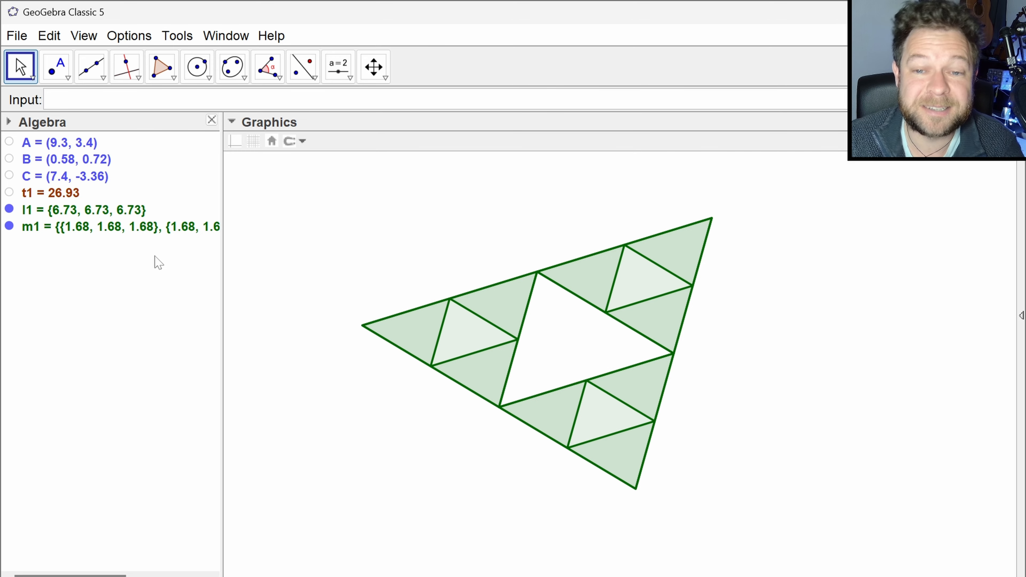
click(146, 229)
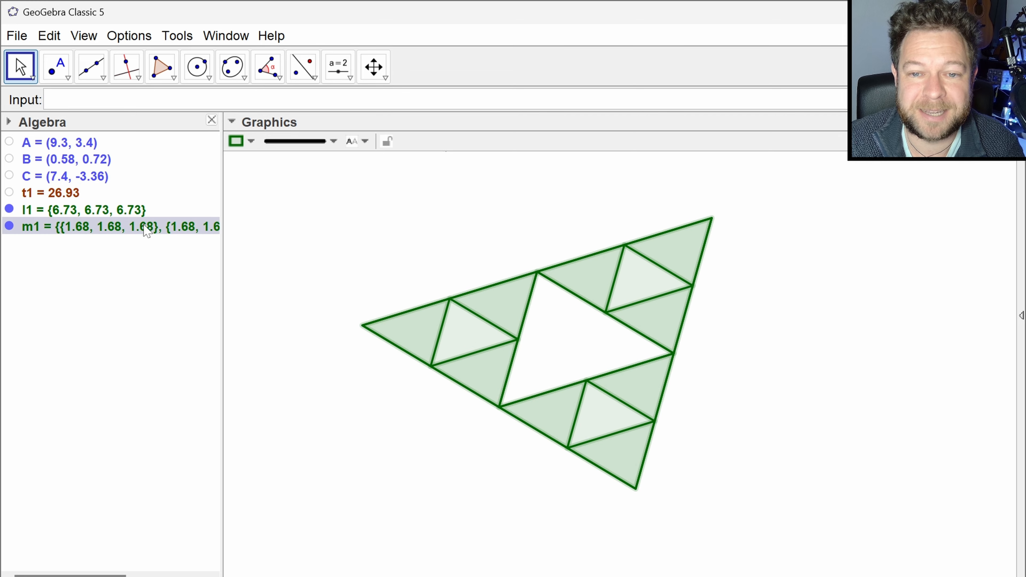
double_click(146, 229)
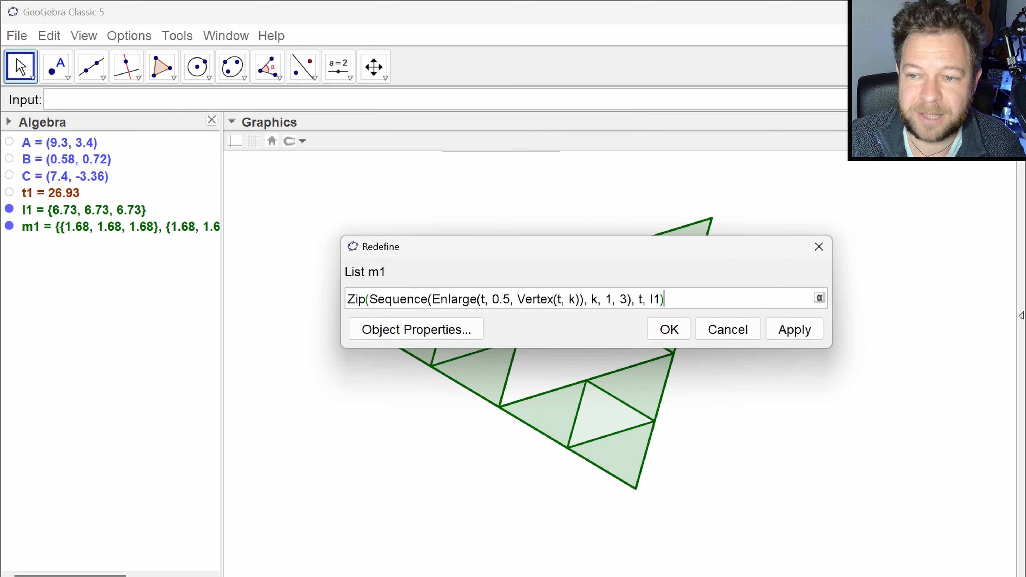
key(Home)
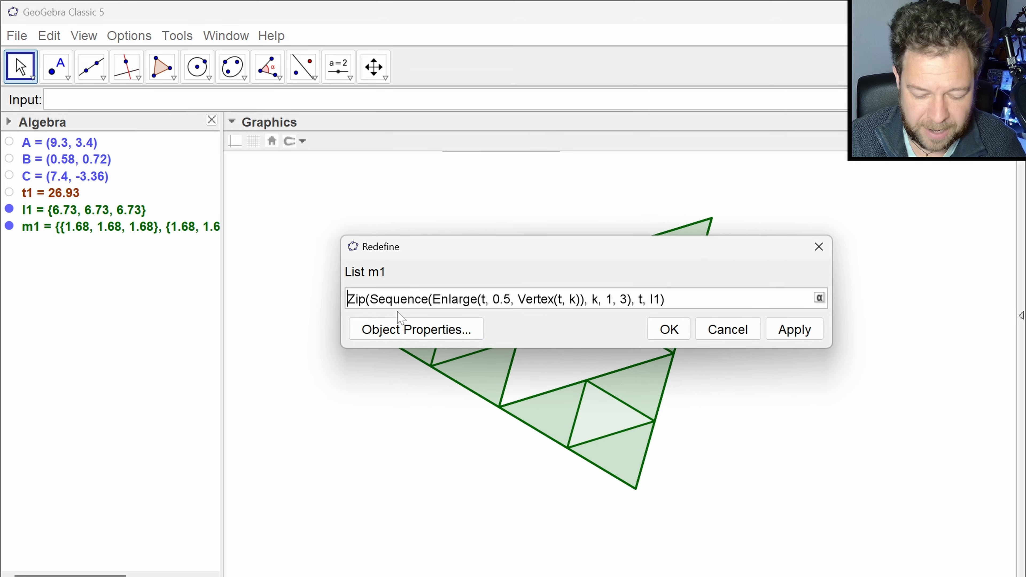
text(flatten()
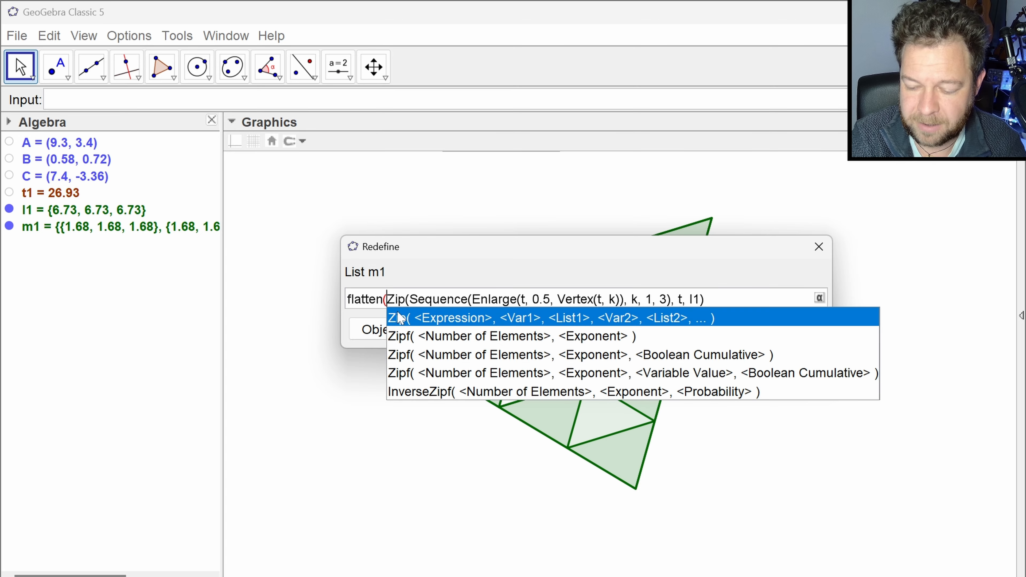
key(Escape)
key(End)
text())
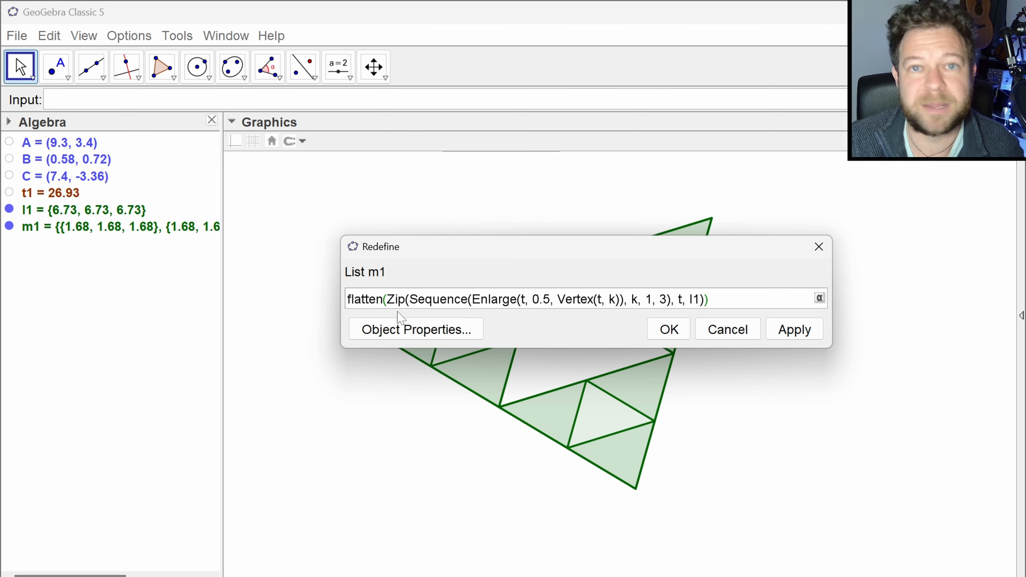
key(Return)
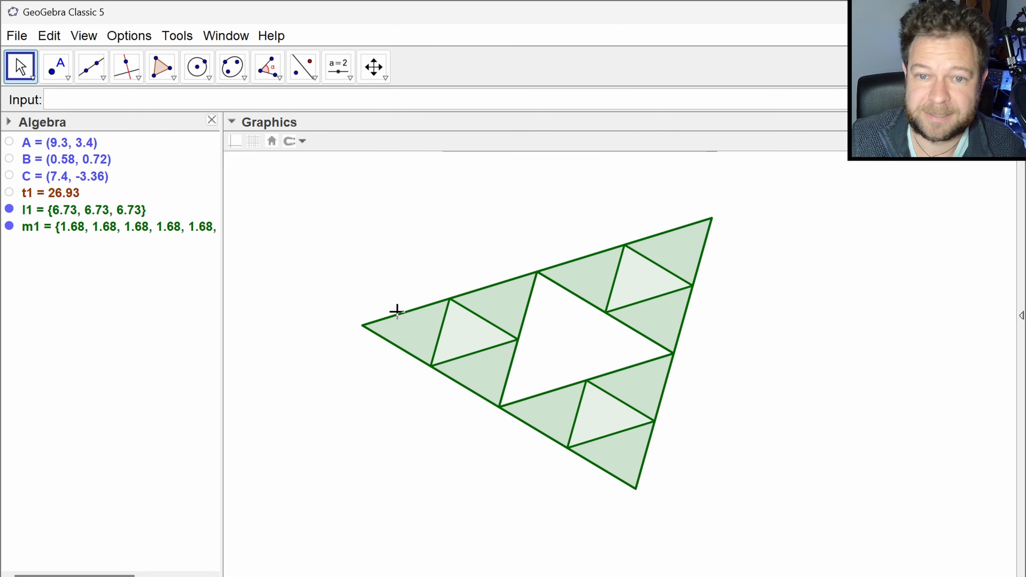
- Open list m1's definition and close it without changes, and narrow the Algebra view again
click(96, 232)
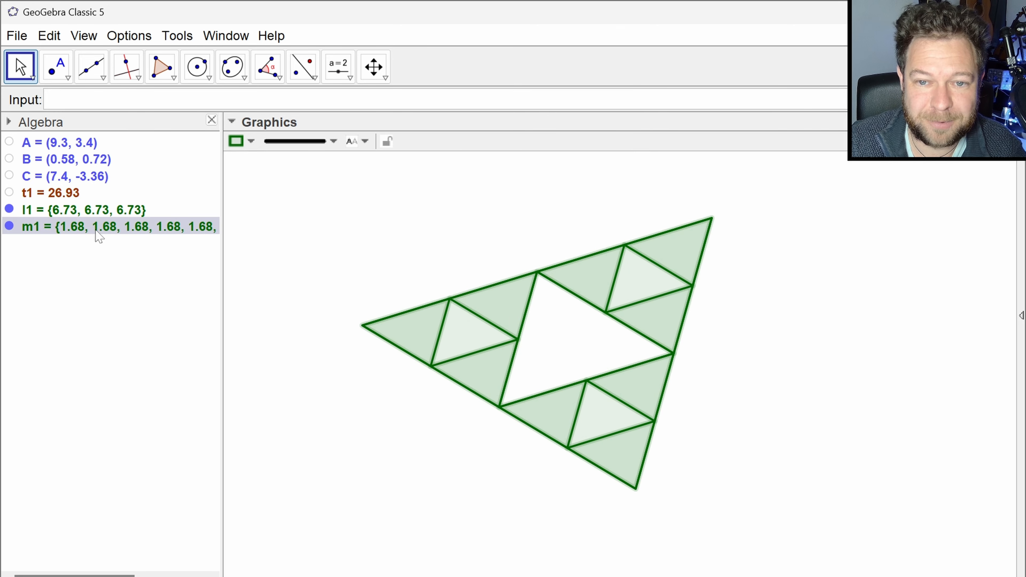
double_click(96, 230)
click(672, 246)
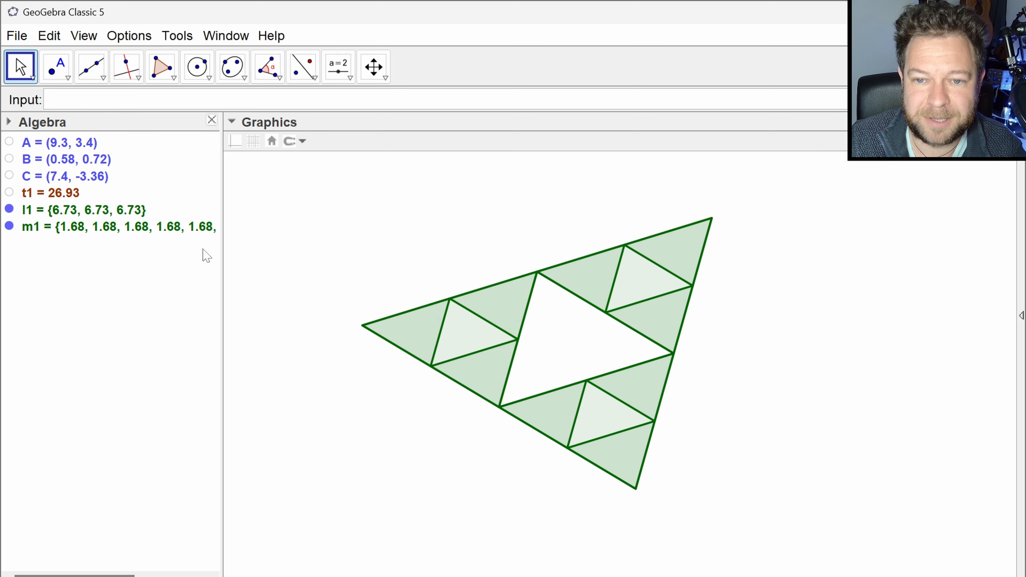
mouse_move(223, 258)
mouse_down()
mouse_move(315, 257)
mouse_move(202, 248)
mouse_move(175, 257)
mouse_up()
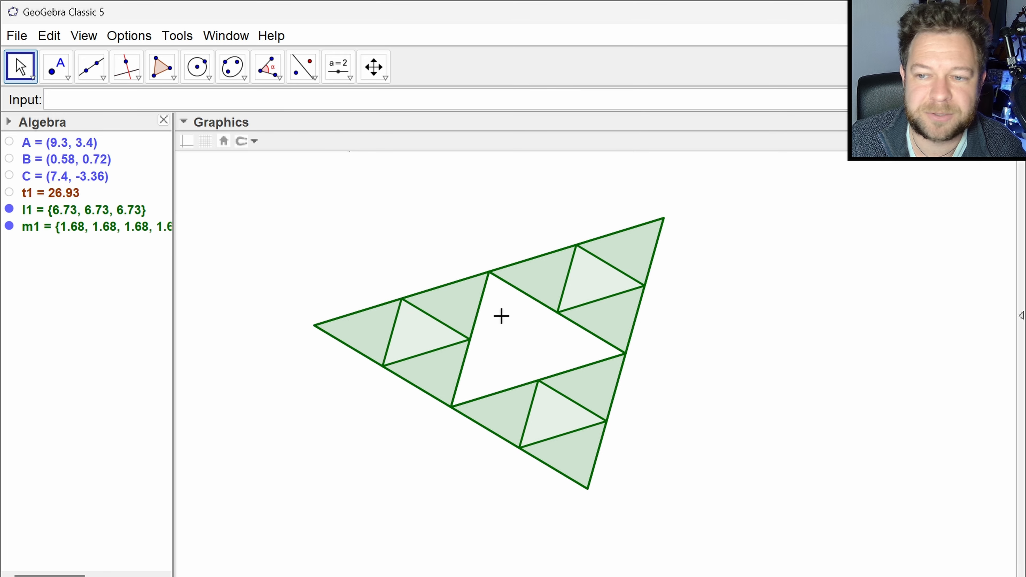
- Hide list l1 and open list m1's definition in a Redefine dialog widened to fit the full command
click(9, 210)
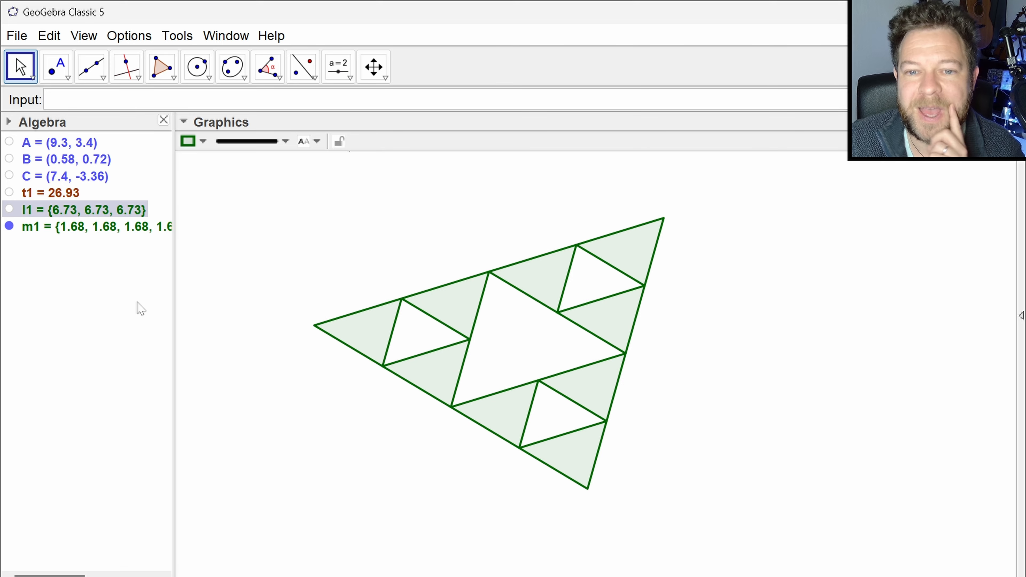
double_click(124, 229)
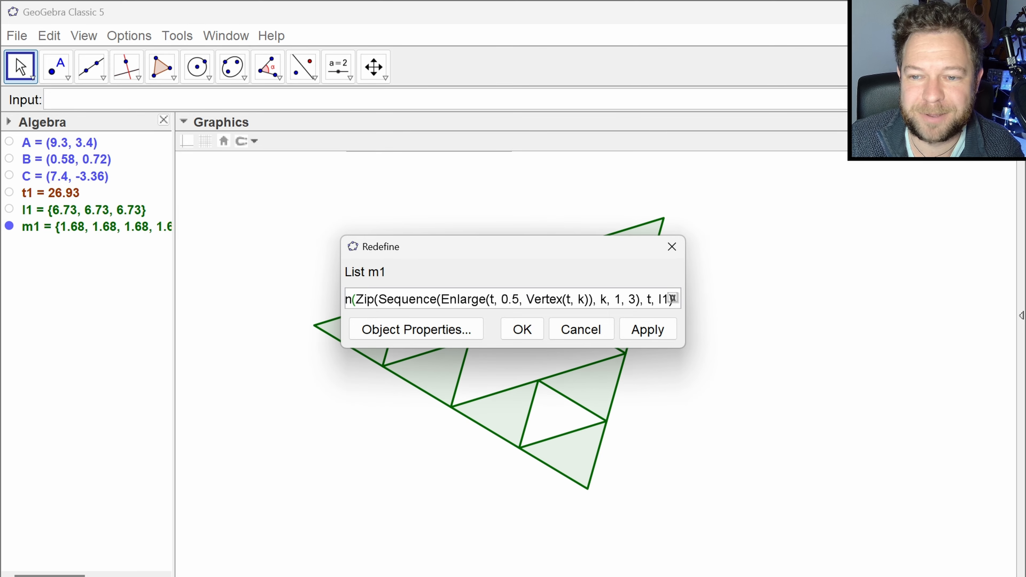
drag(685, 285, 840, 283)
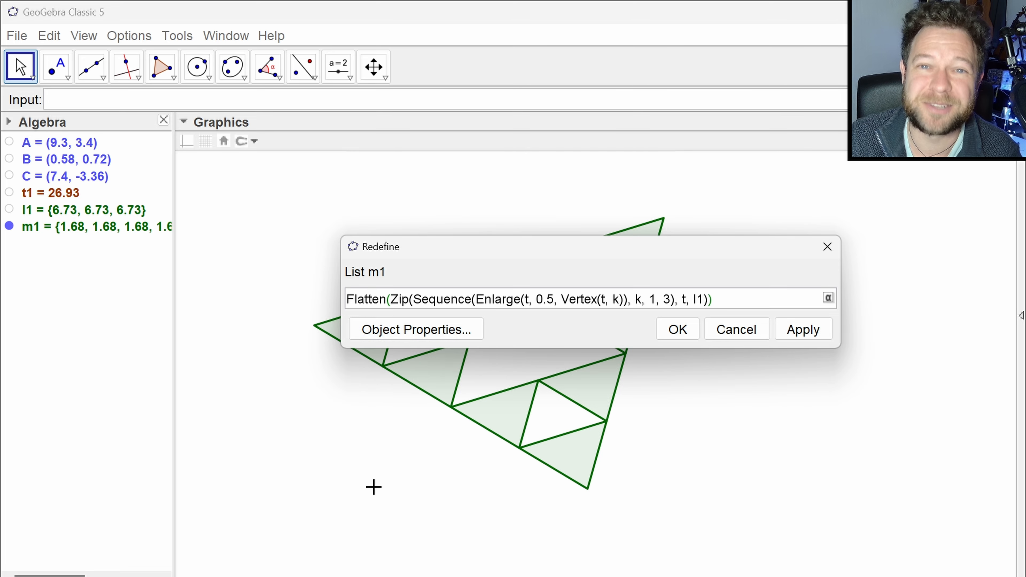
- Close the Redefine dialog, show triangle t1 and hide list m1
click(758, 331)
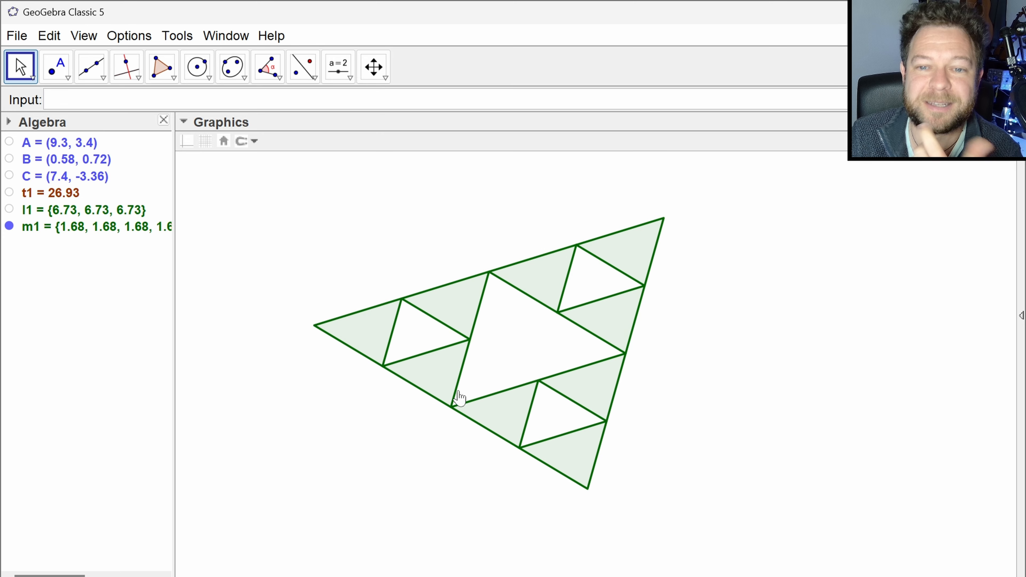
click(9, 193)
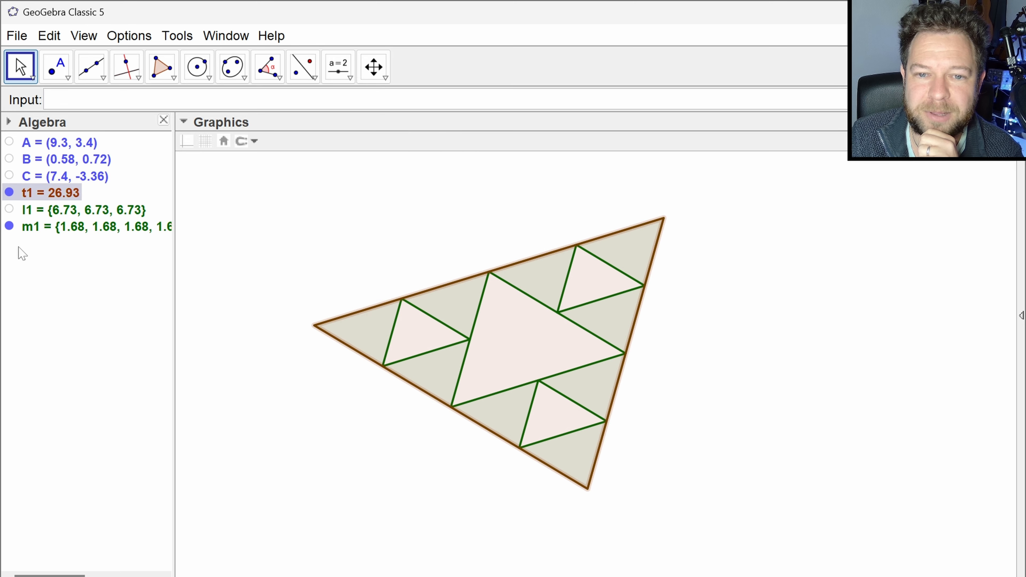
click(9, 226)
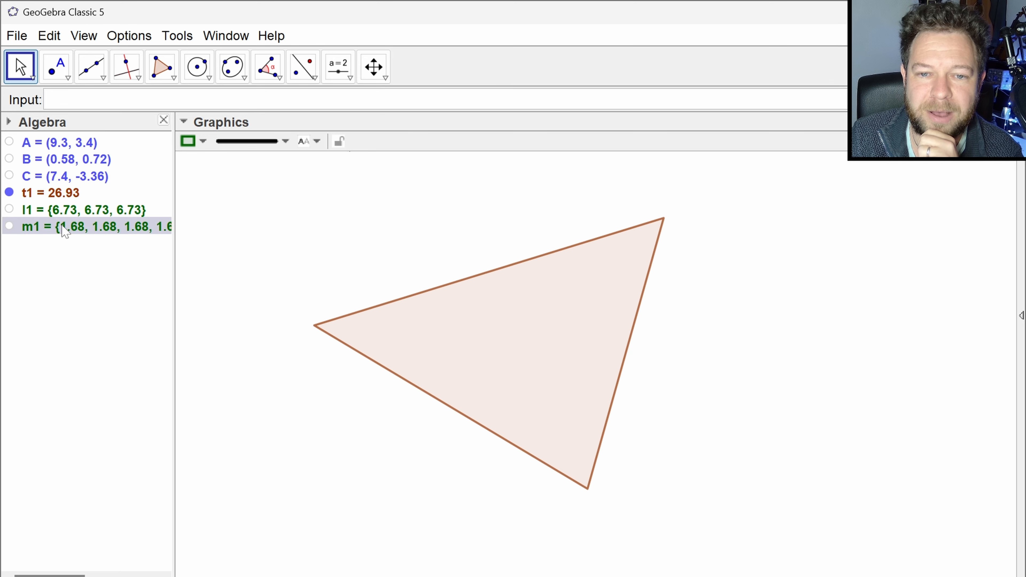
- Open list m1's definition, copy its whole Flatten expression and close the dialog without changes
double_click(101, 231)
drag(684, 274, 756, 274)
key(ctrl+a)
key(ctrl+c)
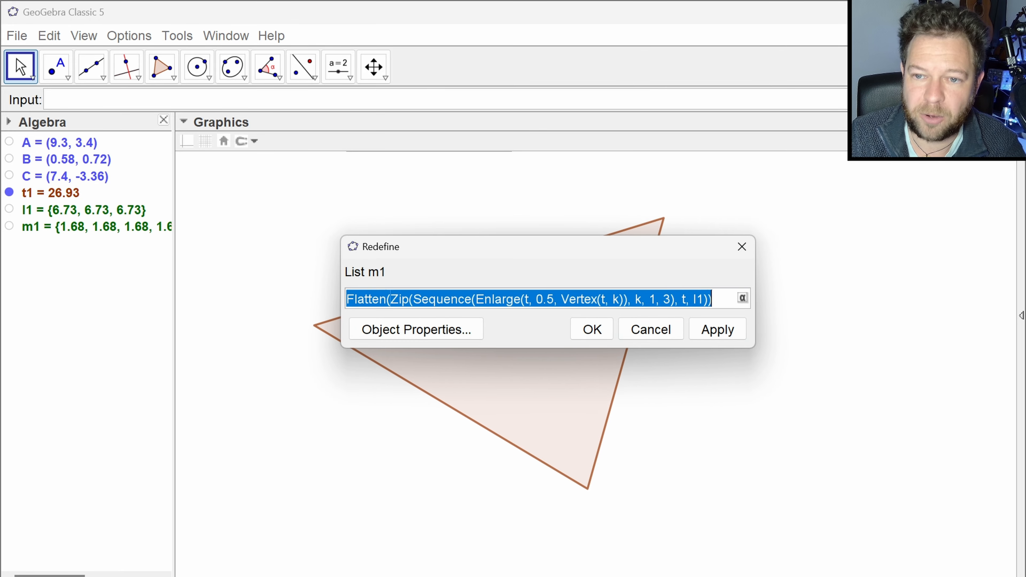
click(592, 329)
click(294, 100)
key(Down)
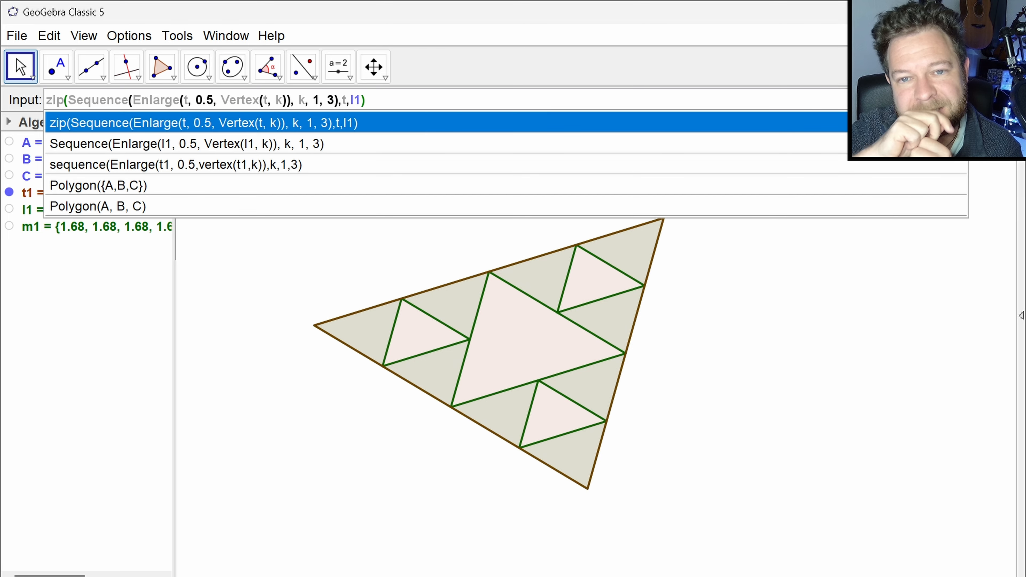
click(98, 207)
key(shift+Home)
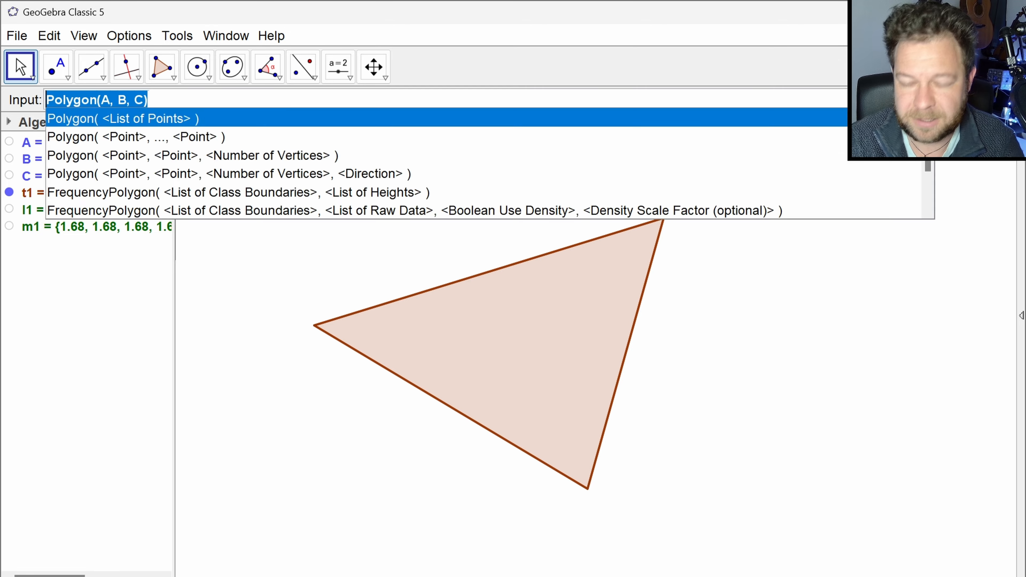
key(BackSpace)
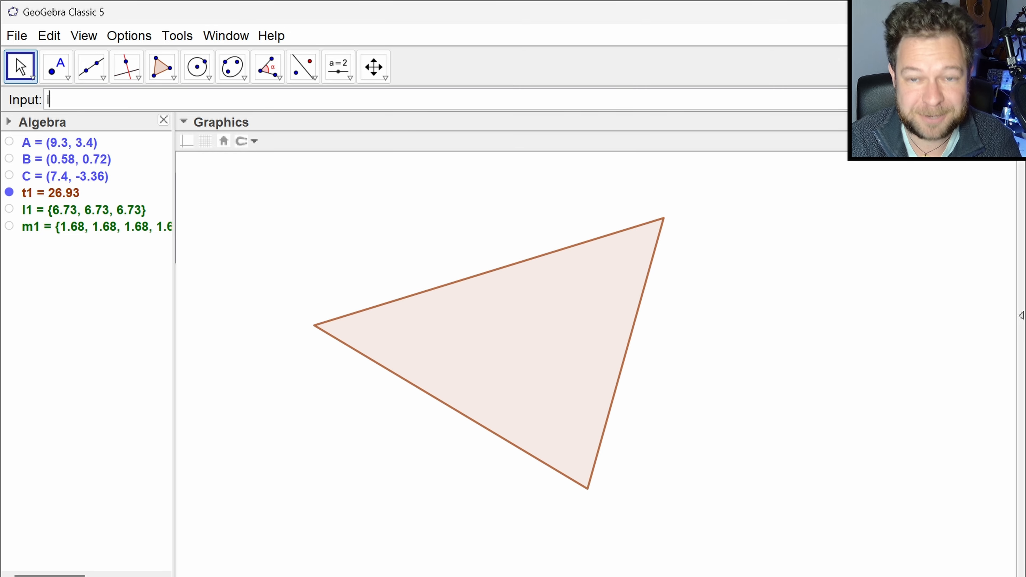
- Start an Iteration command with the expression, variables, start values and count syntax, and paste m1's Flatten expression as its expression
text(itera)
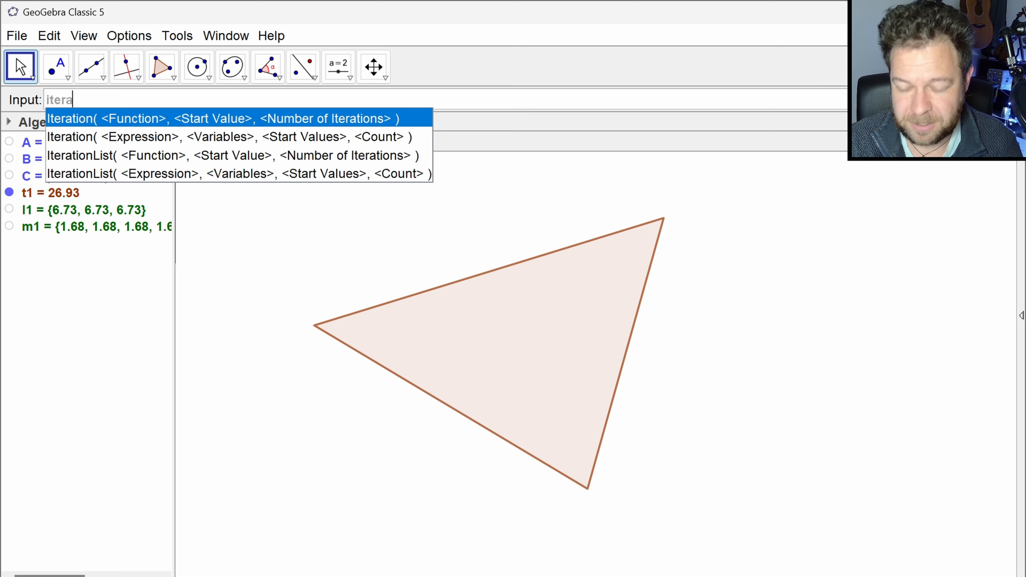
key(Down)
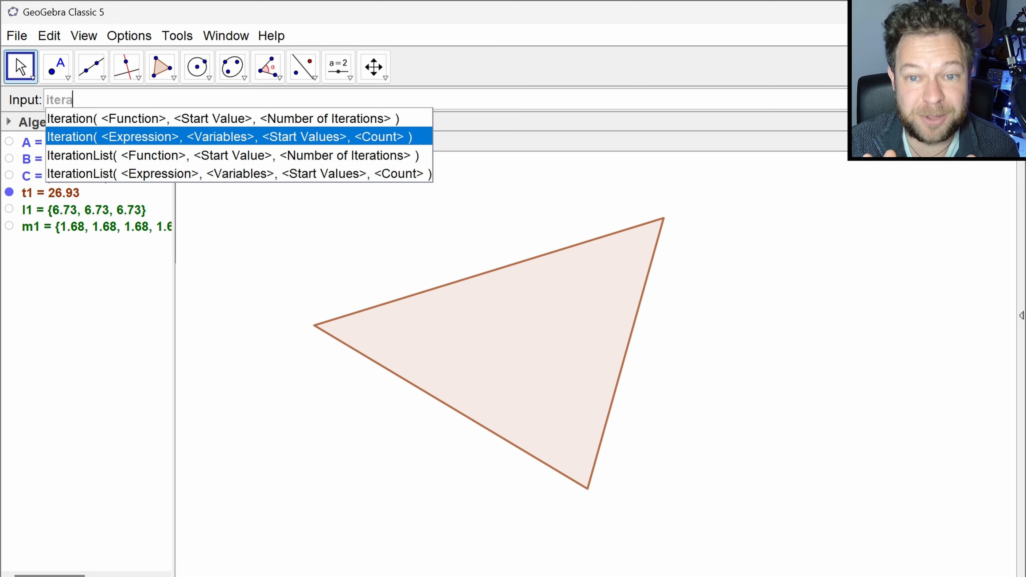
key(Return)
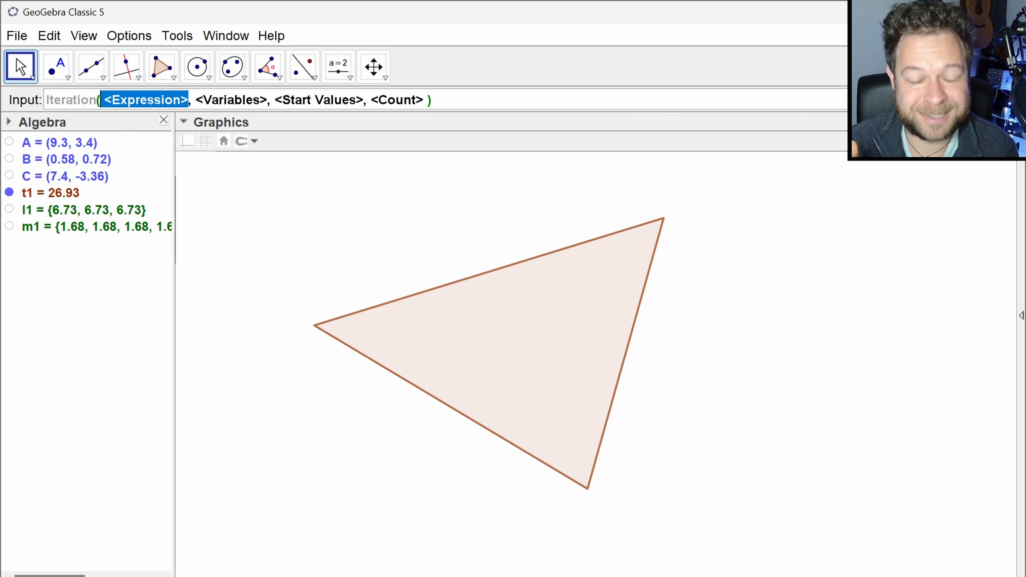
key(ctrl+v)
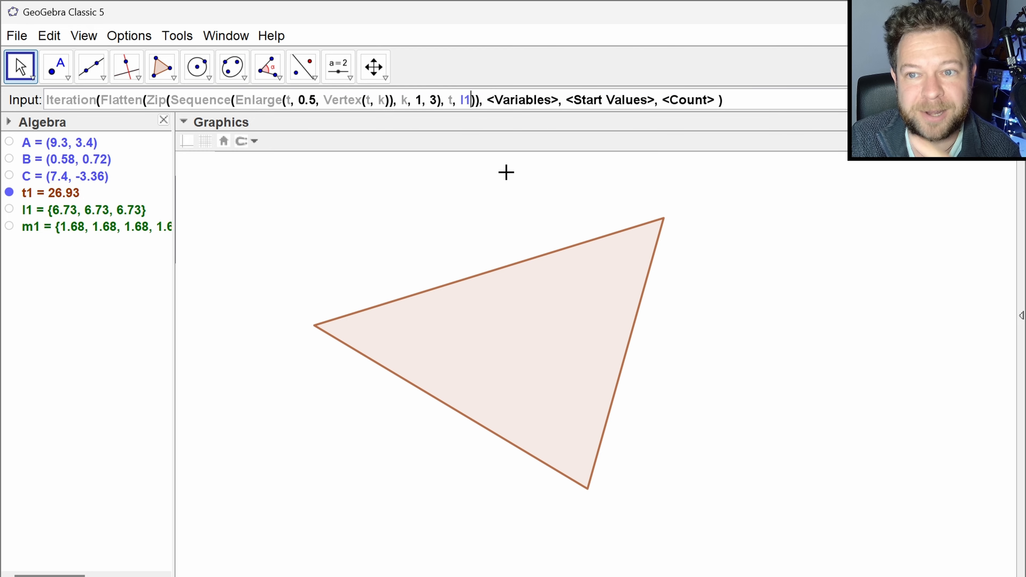
- Replace l1 with ts in the pasted Zip command and enter ts as the Iteration variable
key(BackSpace)
key(BackSpace)
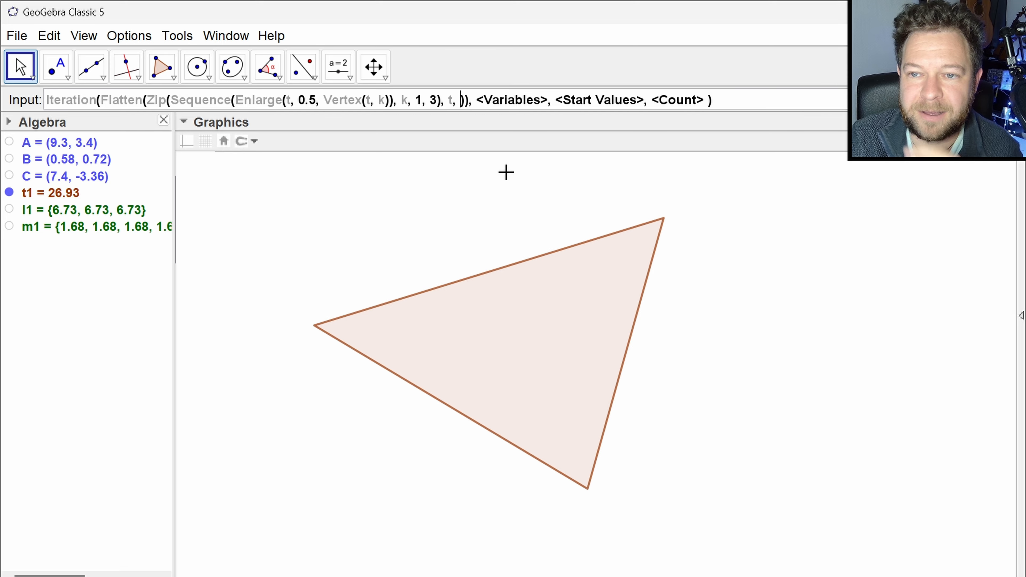
text(ts)
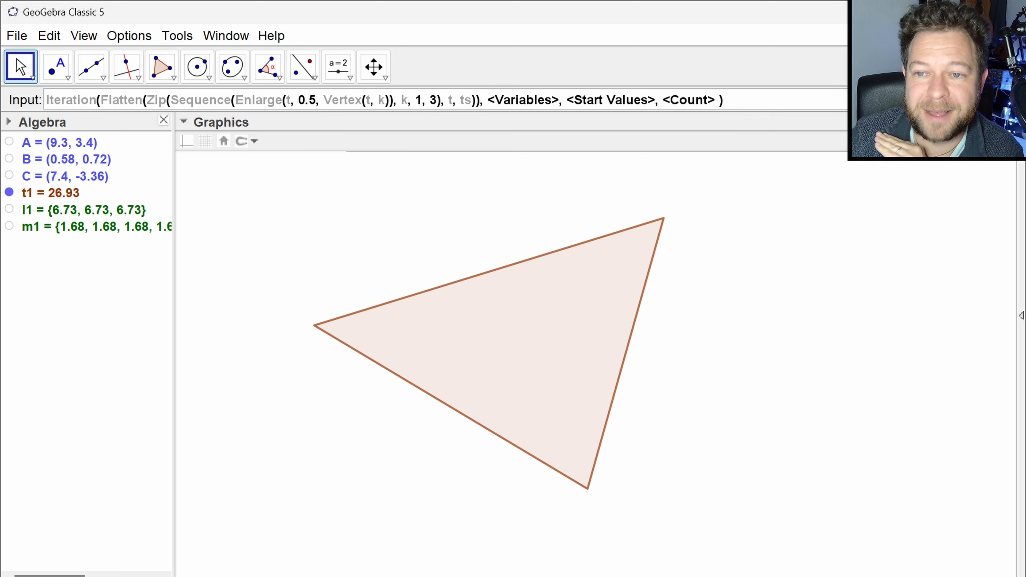
key(Tab)
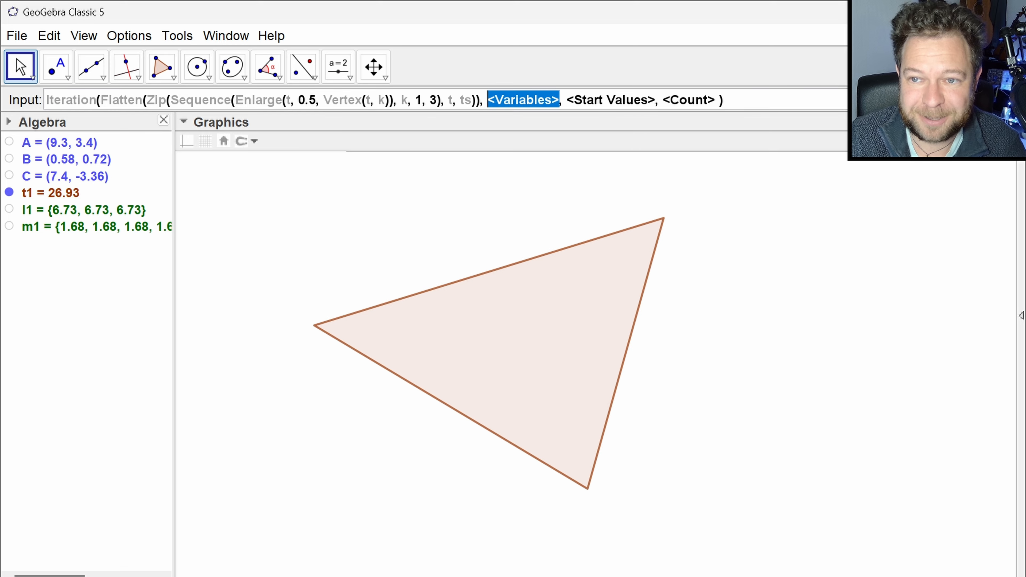
text(ts)
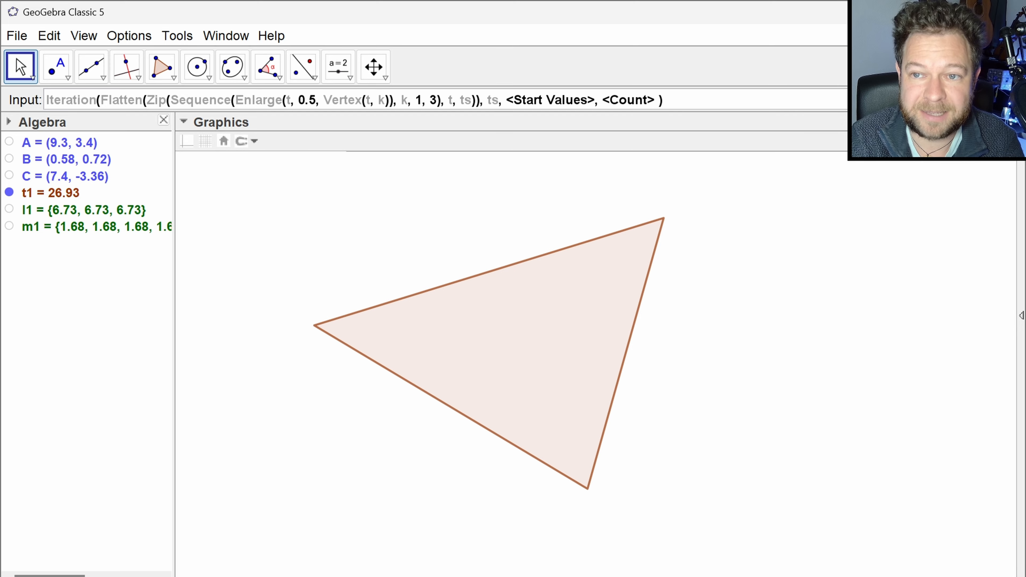
- Enter t1 as the Iteration start value and enclose it in braces as {t1}
key(Tab)
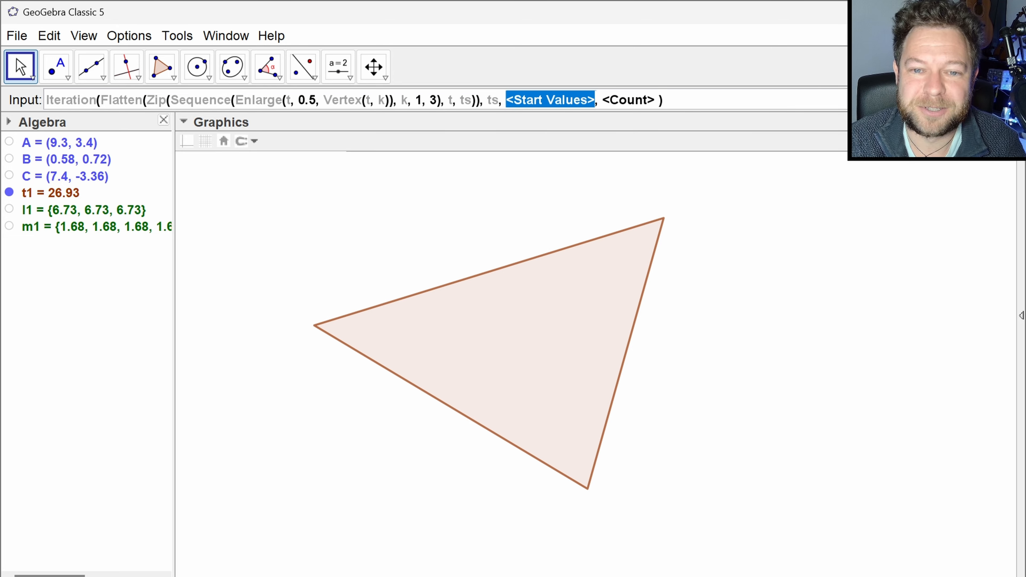
text(t1)
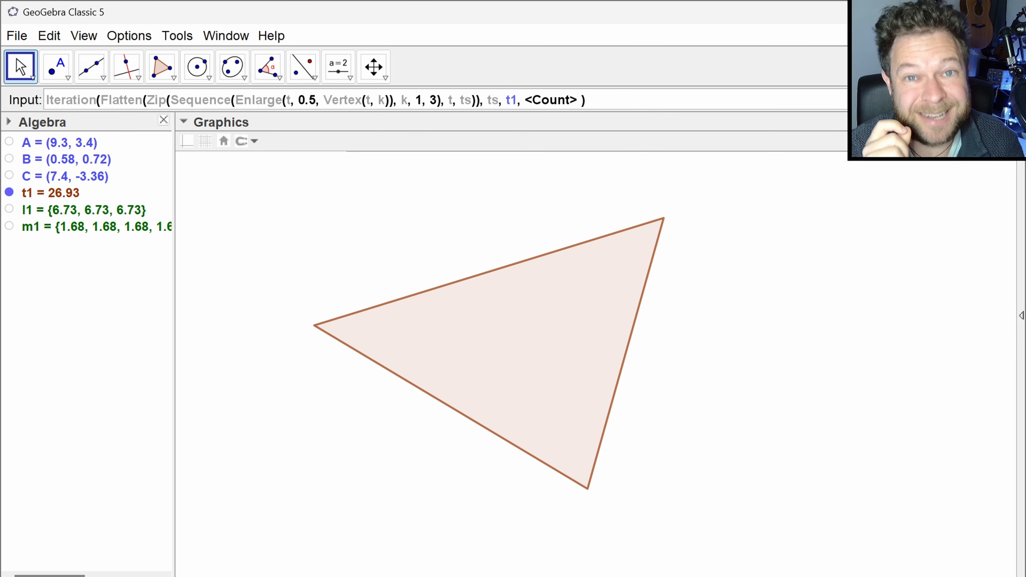
key(Left)
key(Left)
text({)
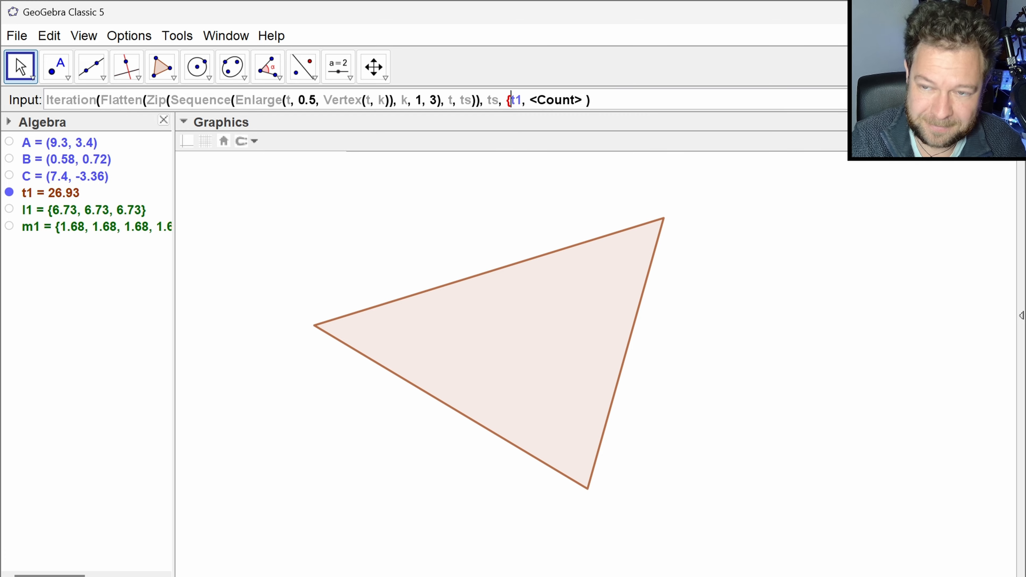
key(Right)
key(Right)
text(})
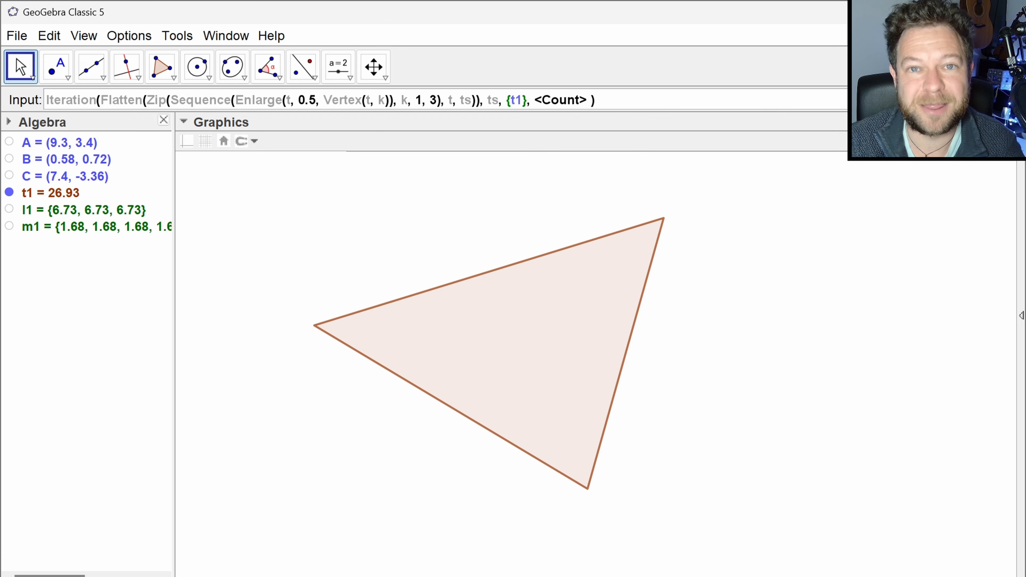
- Wrap the start value in a second pair of braces so it reads {{t1}}
key(Left)
key(Left)
key(Left)
key(Left)
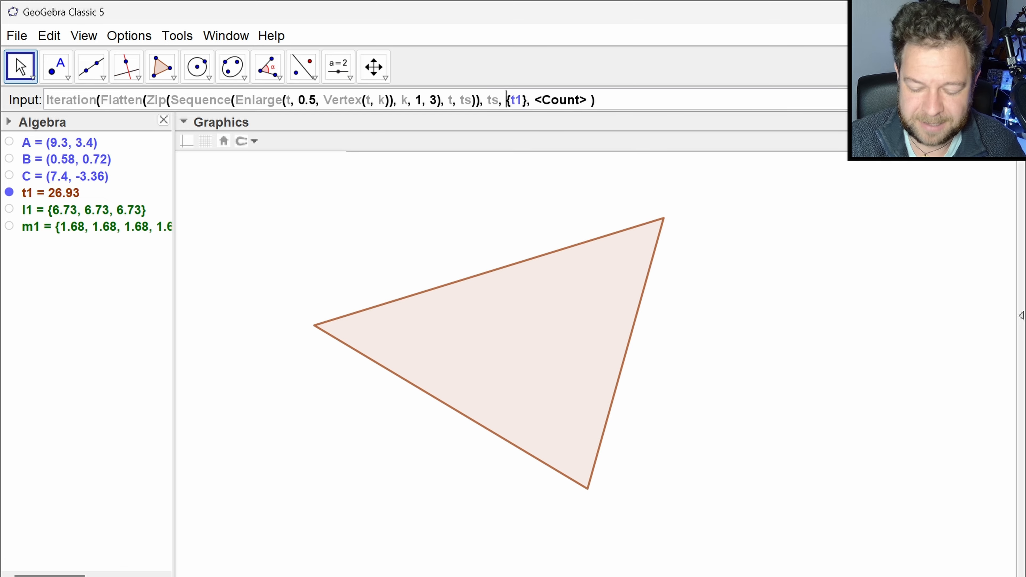
text({)
key(Right)
key(Right)
key(Right)
key(Right)
text(})
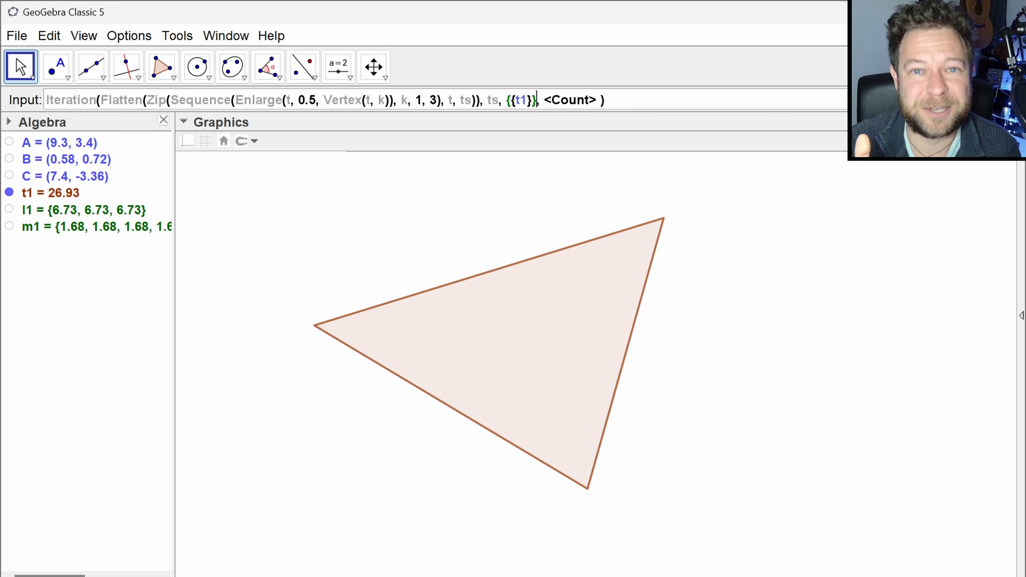
- Set the Iteration count to 3, create the list of triangles and hide triangle t1
key(Tab)
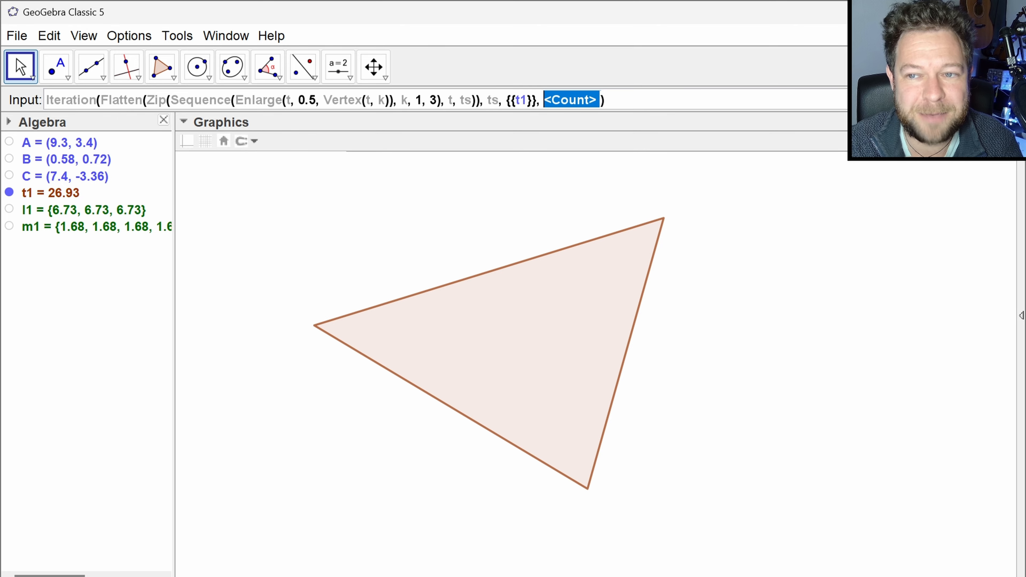
text(3)
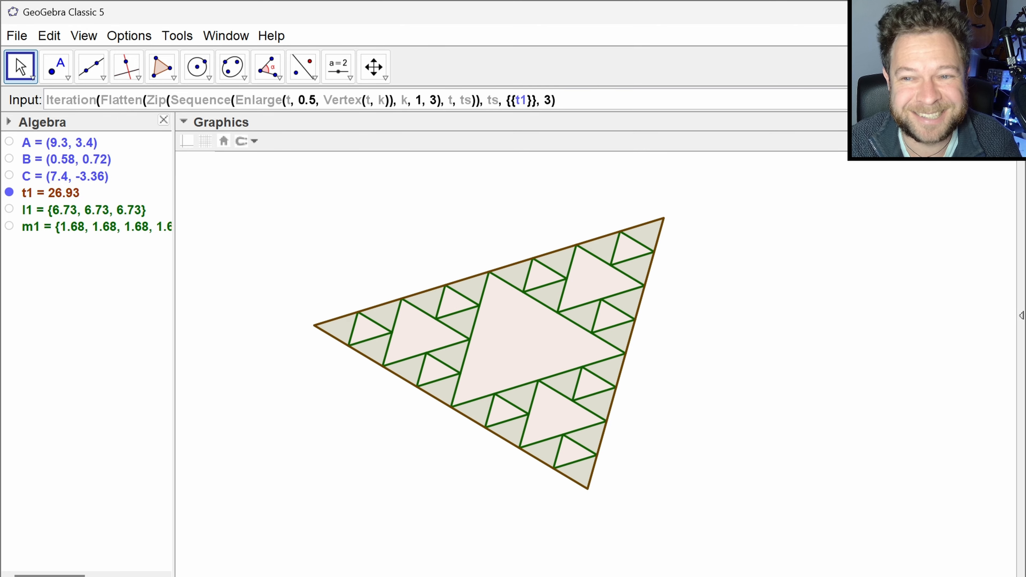
key(Return)
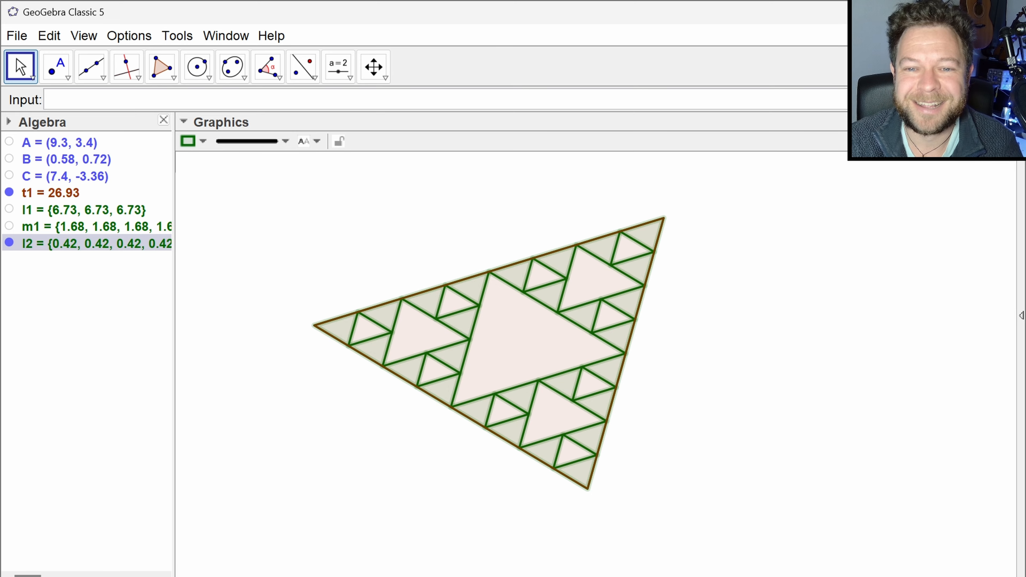
click(307, 273)
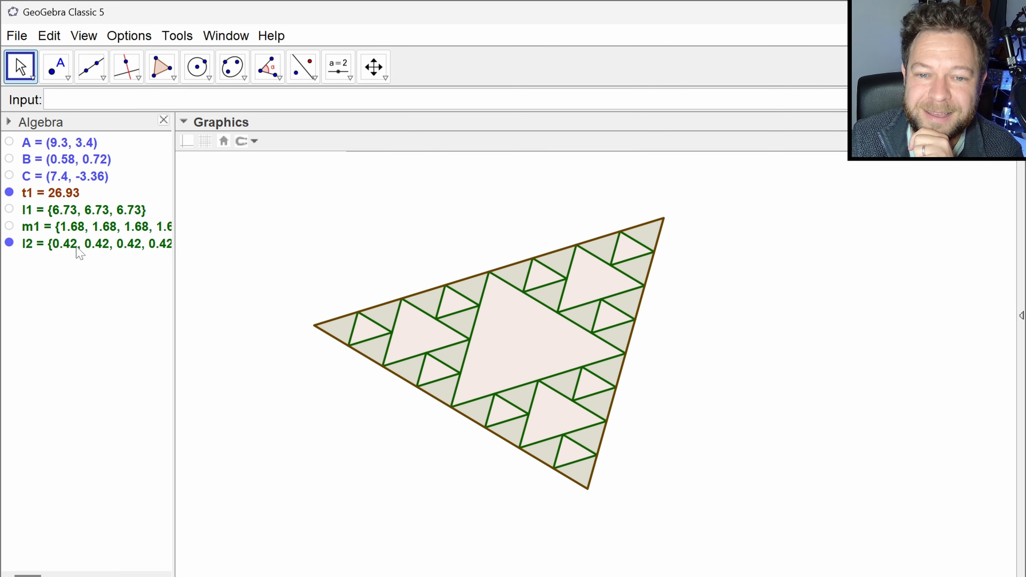
click(9, 193)
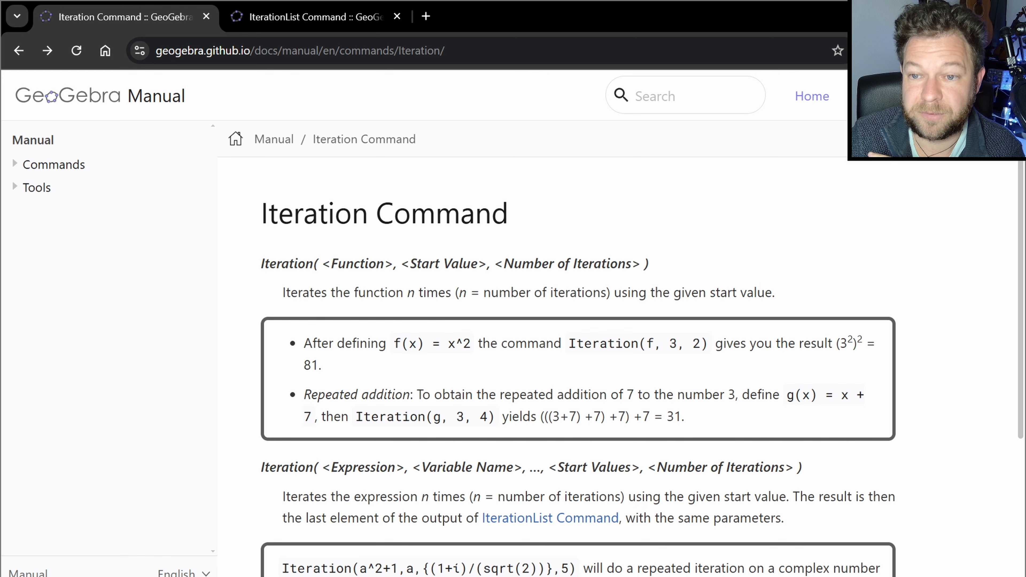
- Examine the Iteration and IterationList pages of the GeoGebra Manual in the browser for the start values and number of iterations arguments
scroll(575, 327, down, 4)
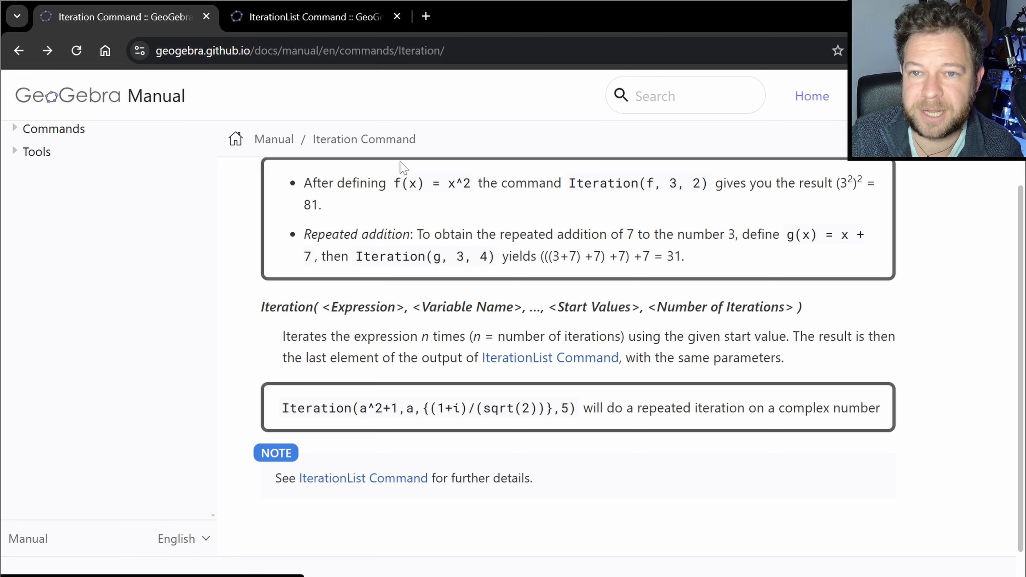
click(329, 26)
scroll(621, 311, down, 6)
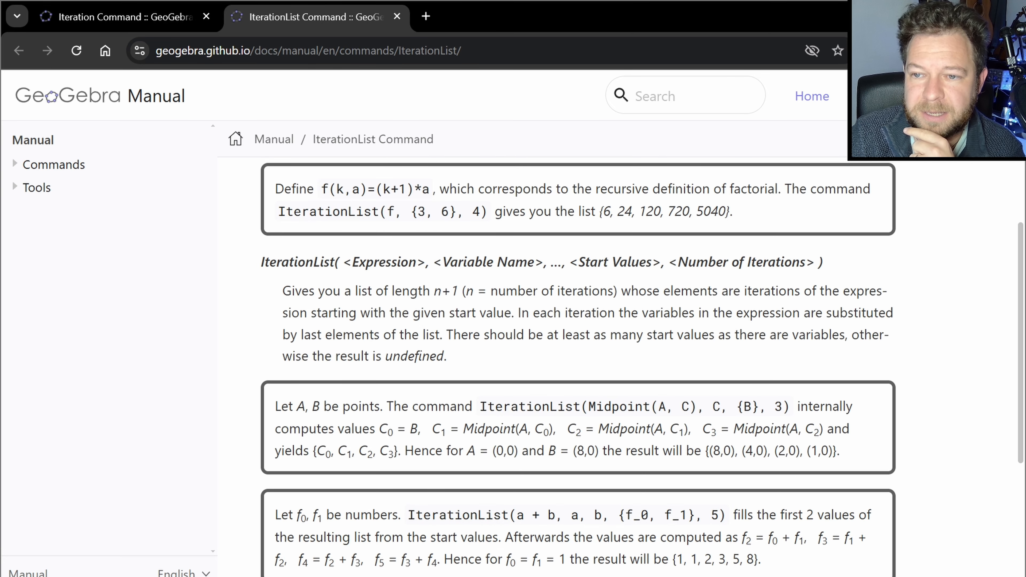
drag(665, 262, 815, 262)
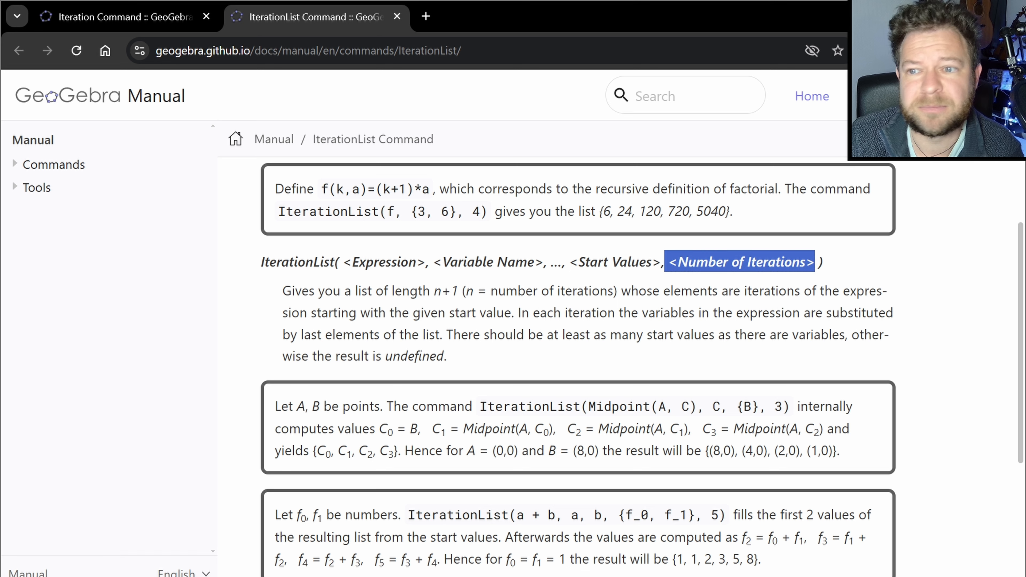
click(852, 275)
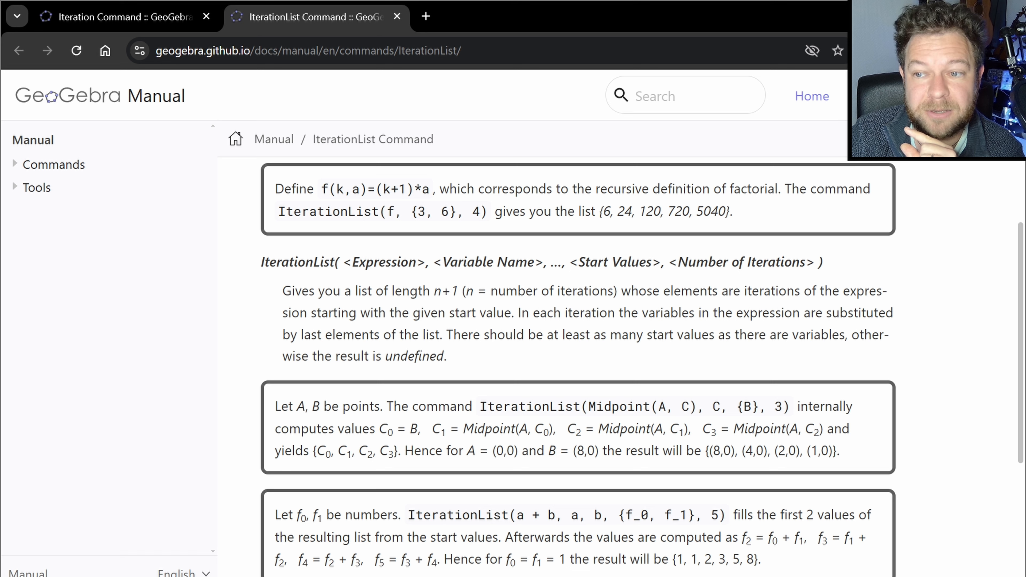
drag(570, 262, 661, 262)
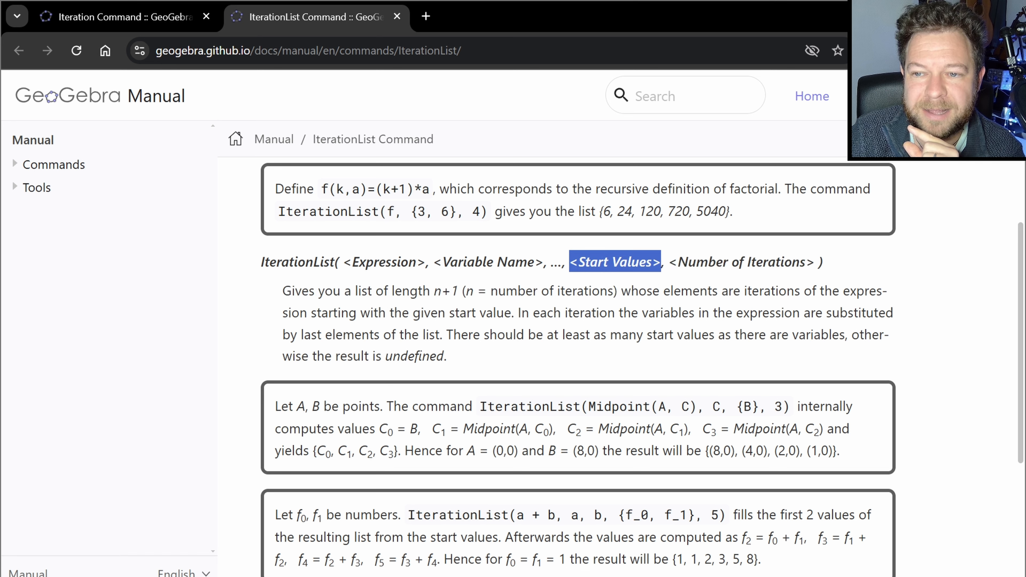
click(662, 265)
drag(736, 407, 760, 406)
click(724, 424)
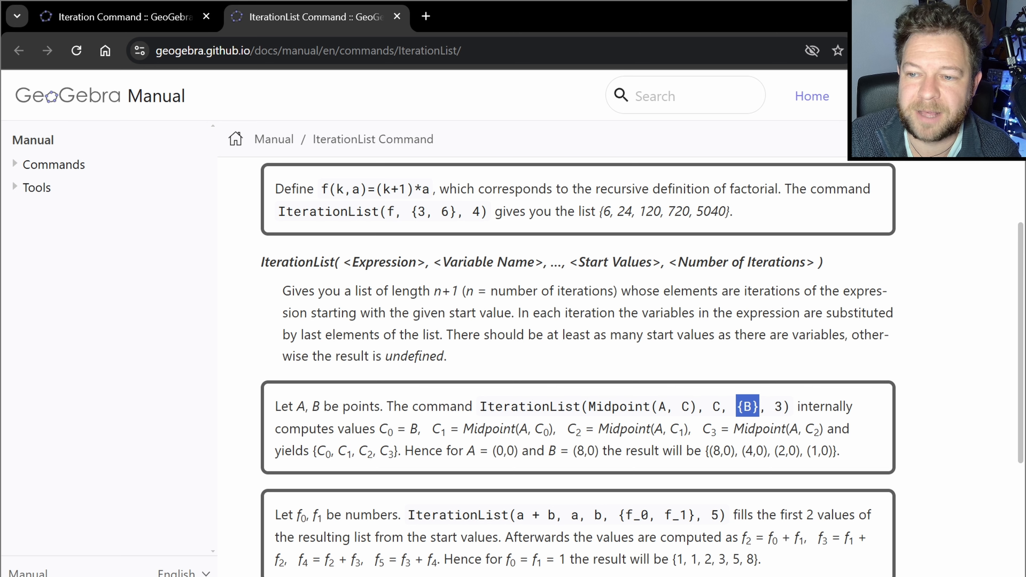
click(763, 378)
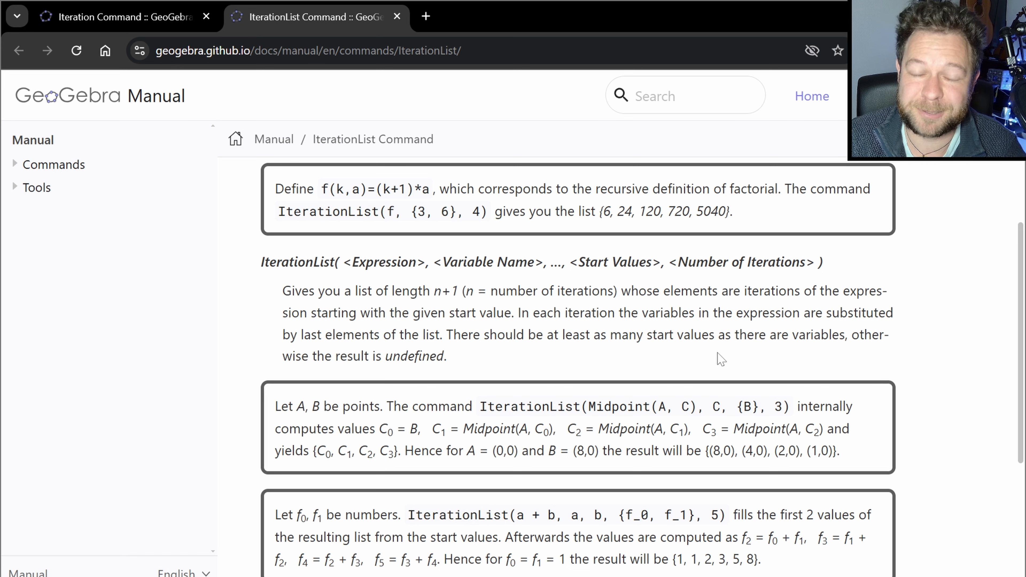
- Switch to GeoGebra, create an integer slider n from 1 to 10 above the triangle, and set it to 2
key(alt+Tab)
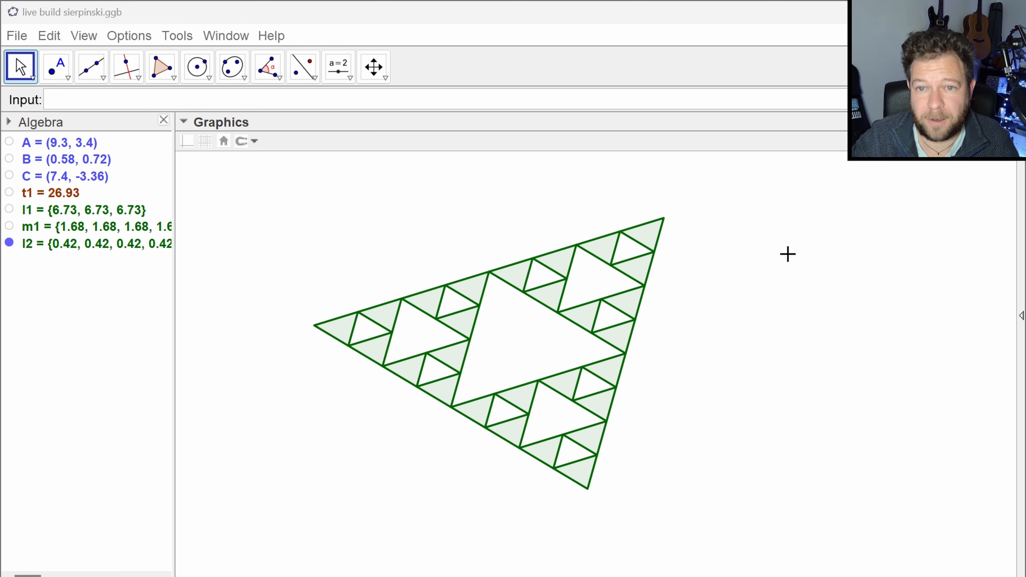
click(340, 76)
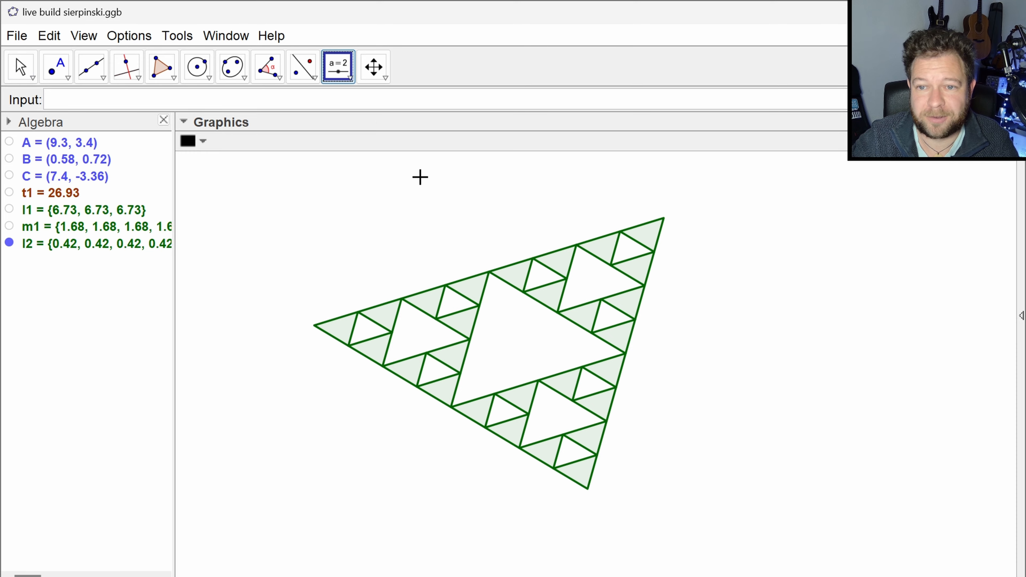
click(349, 262)
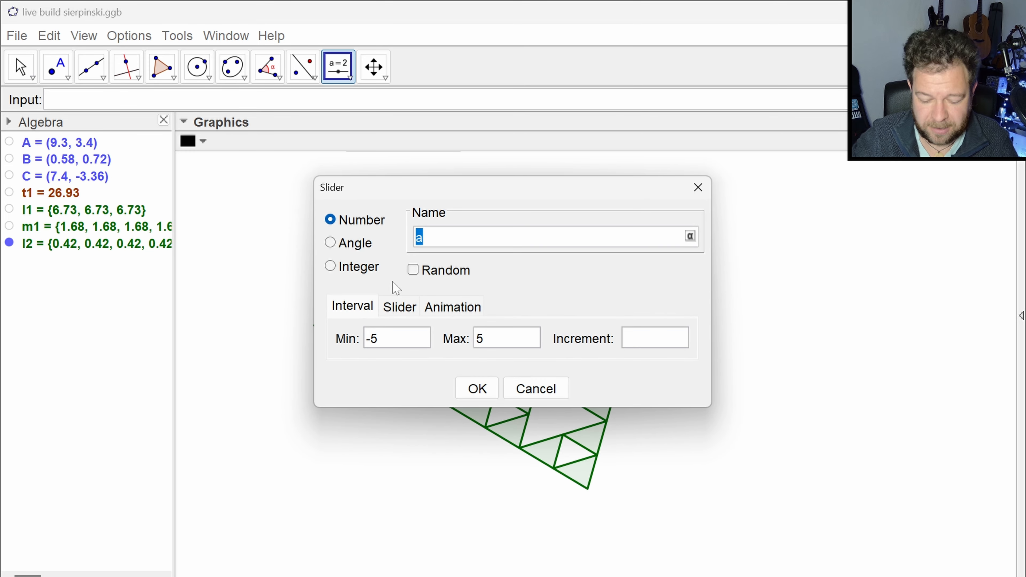
text(n)
click(330, 266)
click(488, 351)
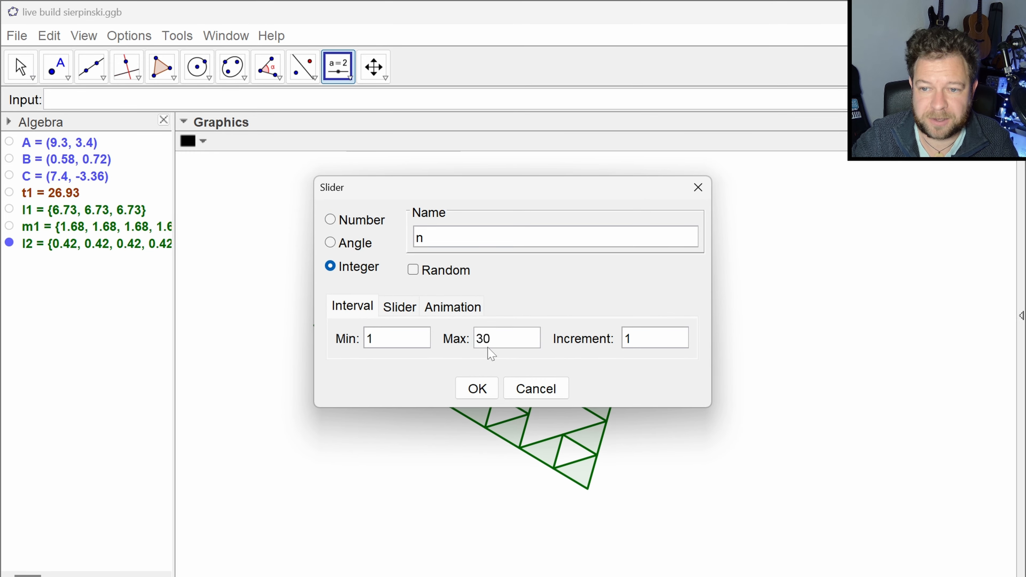
double_click(498, 352)
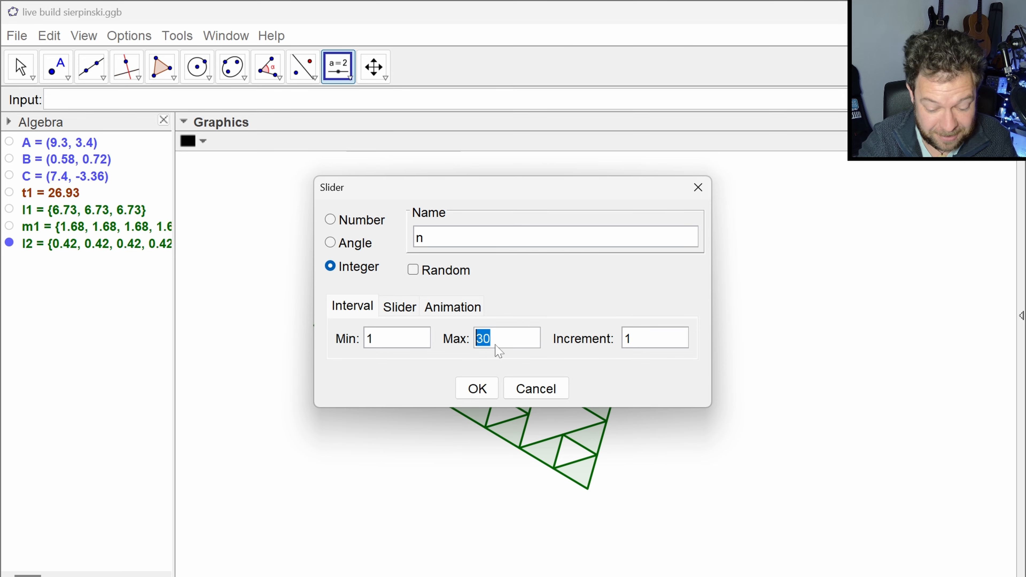
text(10)
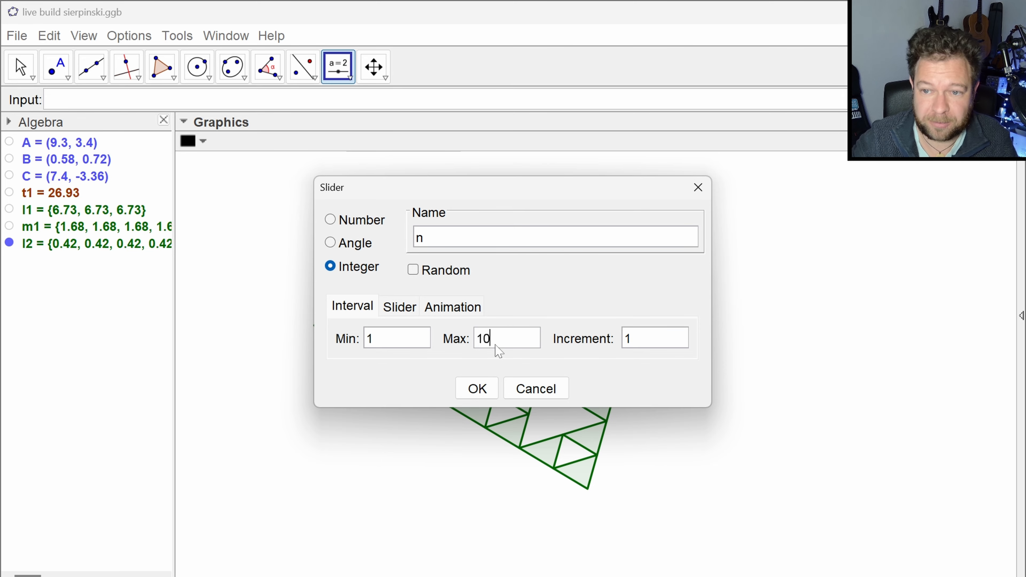
click(477, 389)
key(Escape)
mouse_move(268, 207)
mouse_down()
mouse_move(305, 216)
mouse_move(286, 209)
mouse_up()
- Redefine list l2 so that the Iteration command uses n as its number of iterations
double_click(116, 245)
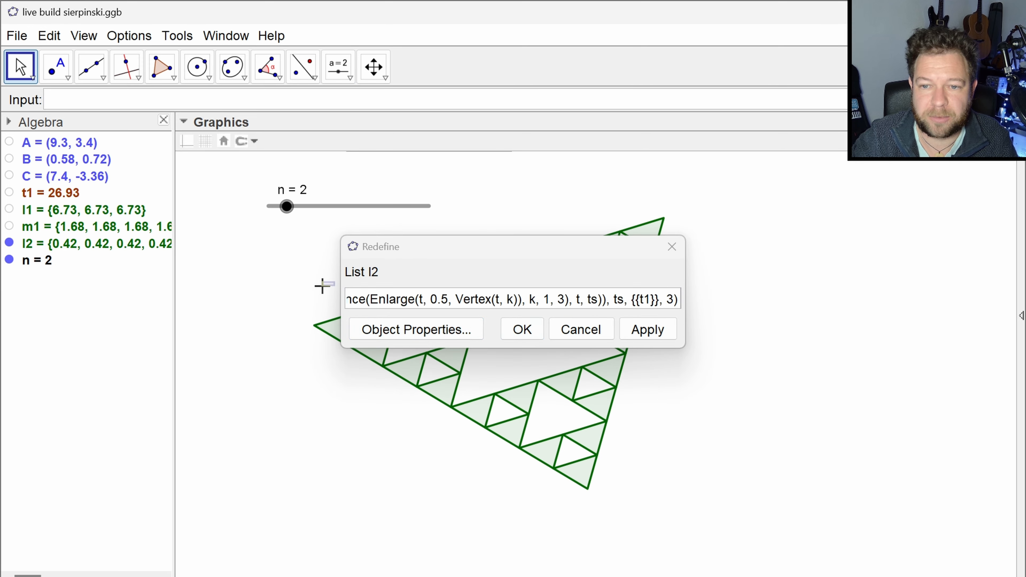
drag(340, 283, 120, 284)
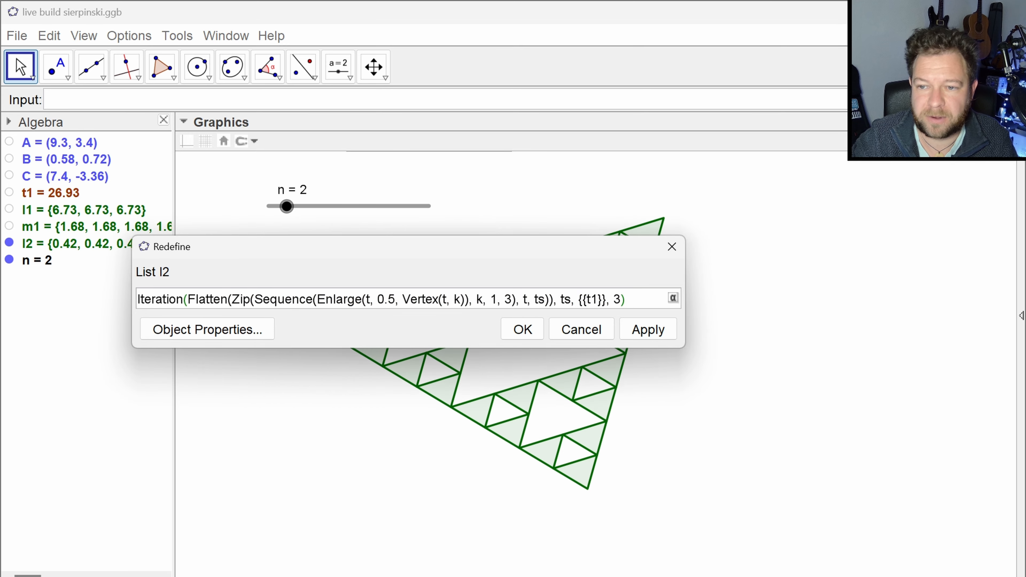
key(Left)
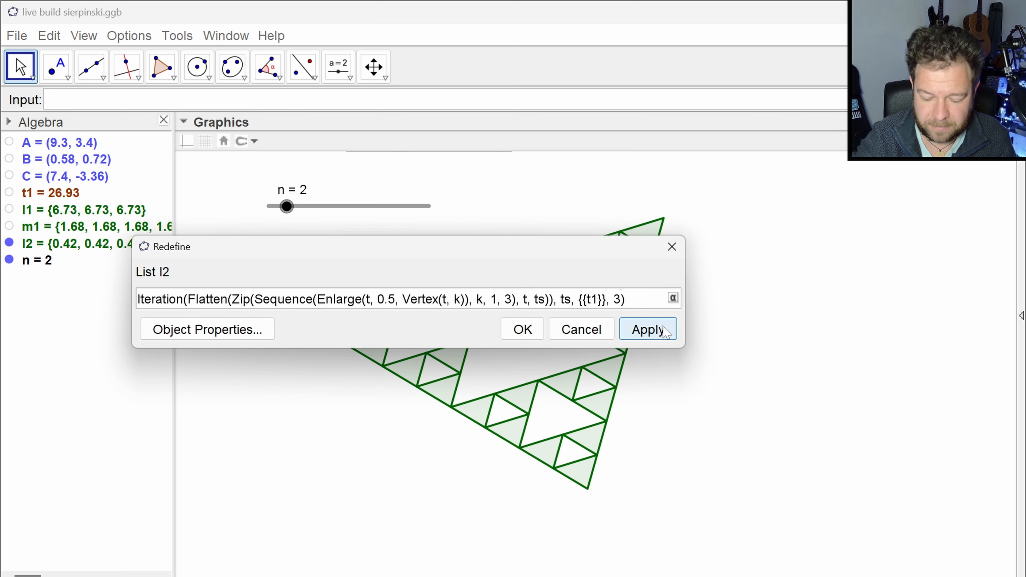
key(BackSpace)
text(n)
key(Return)
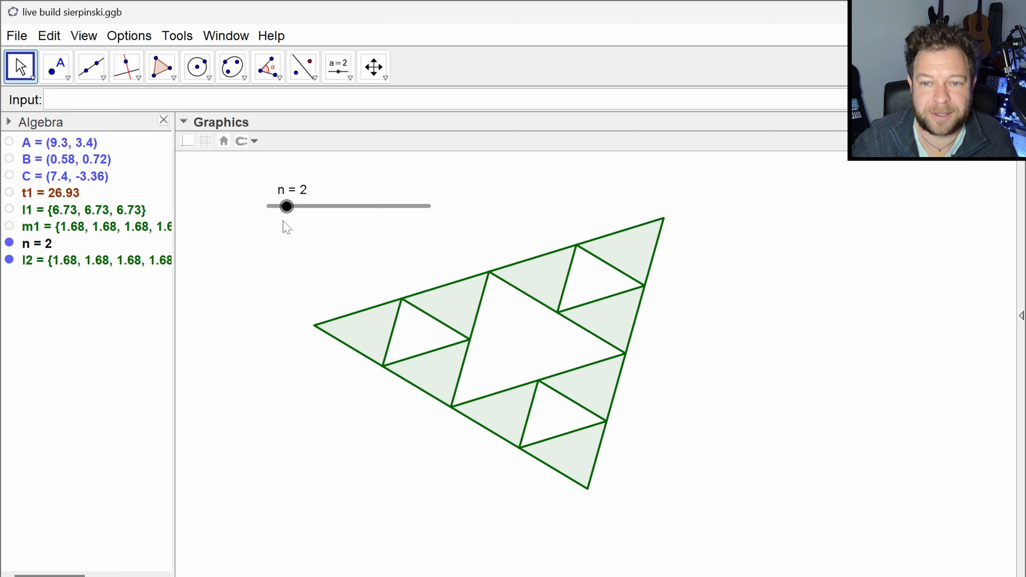
- Step slider n up to 6 to test the subdivision, and bring it back to 4
click(287, 210)
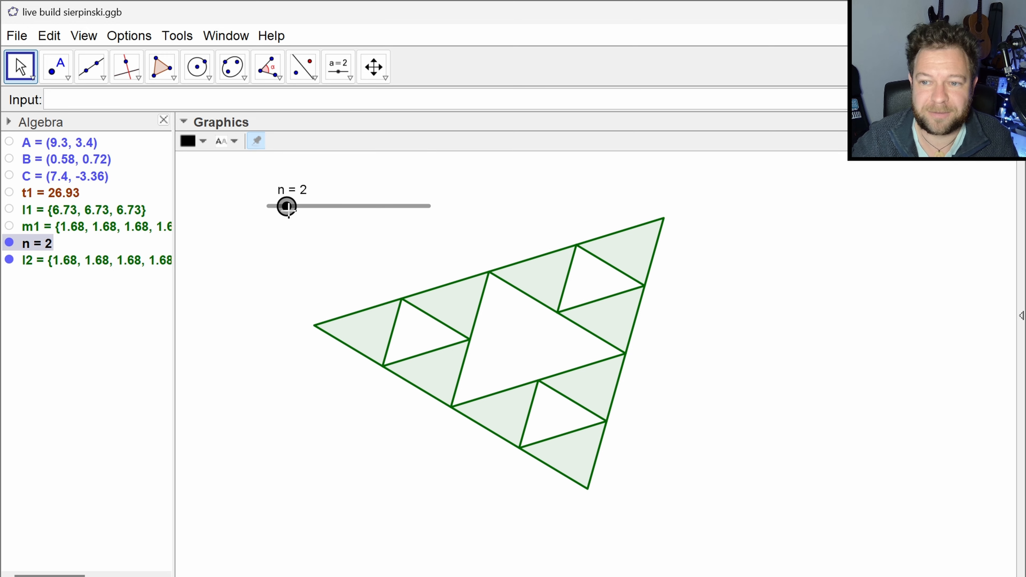
key(Right)
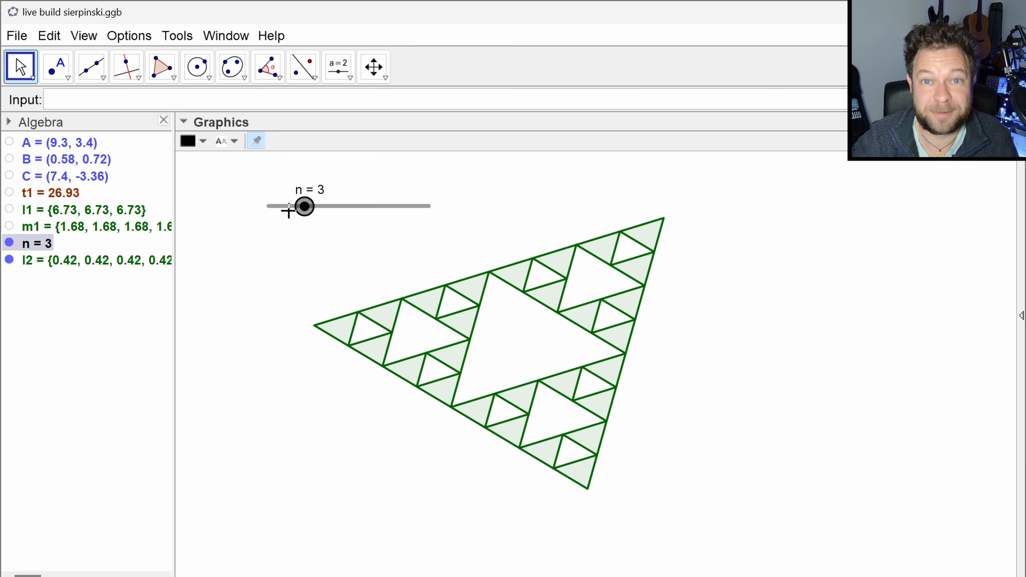
key(Right)
key(Right)
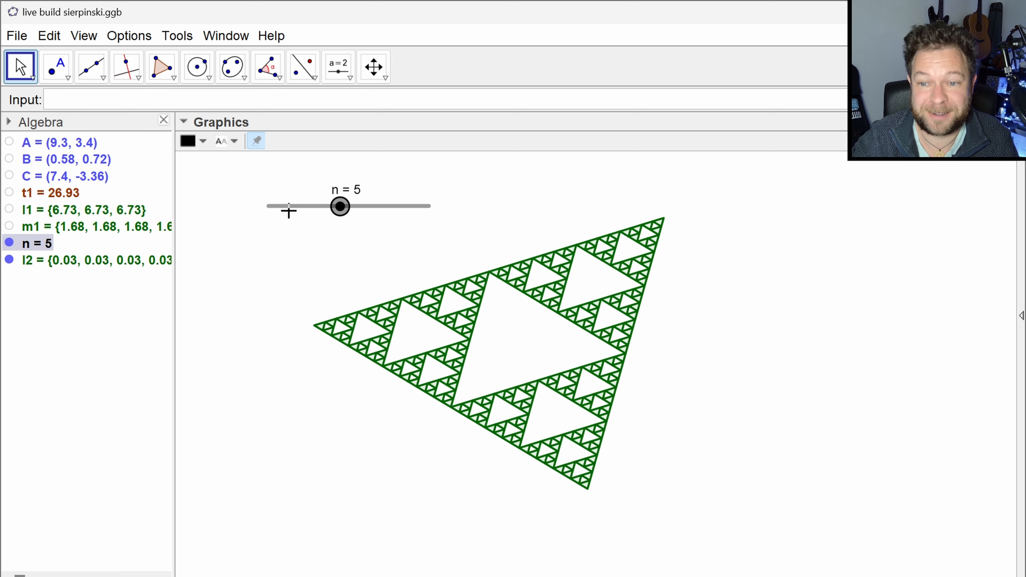
key(Right)
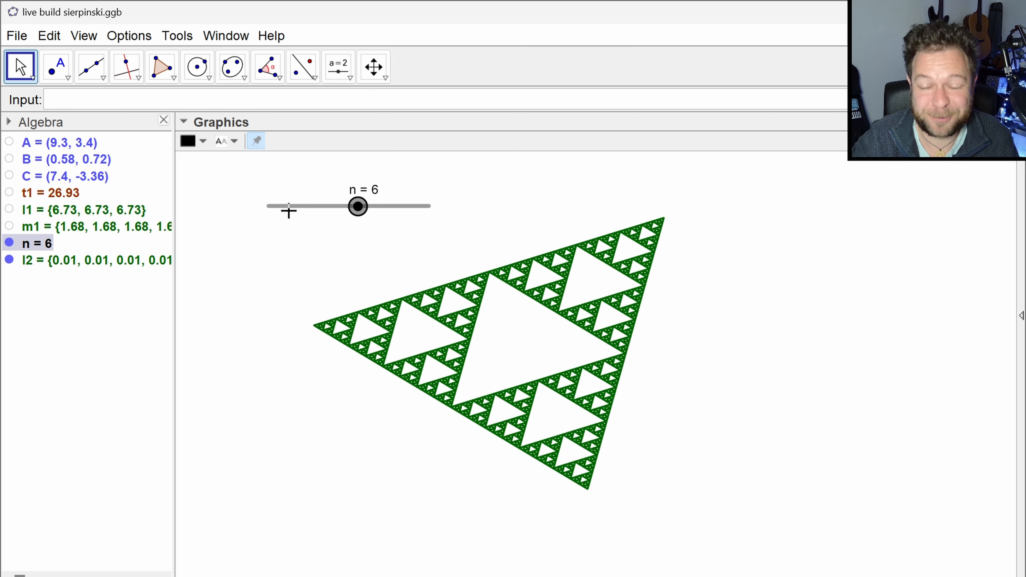
key(Left)
key(Left)
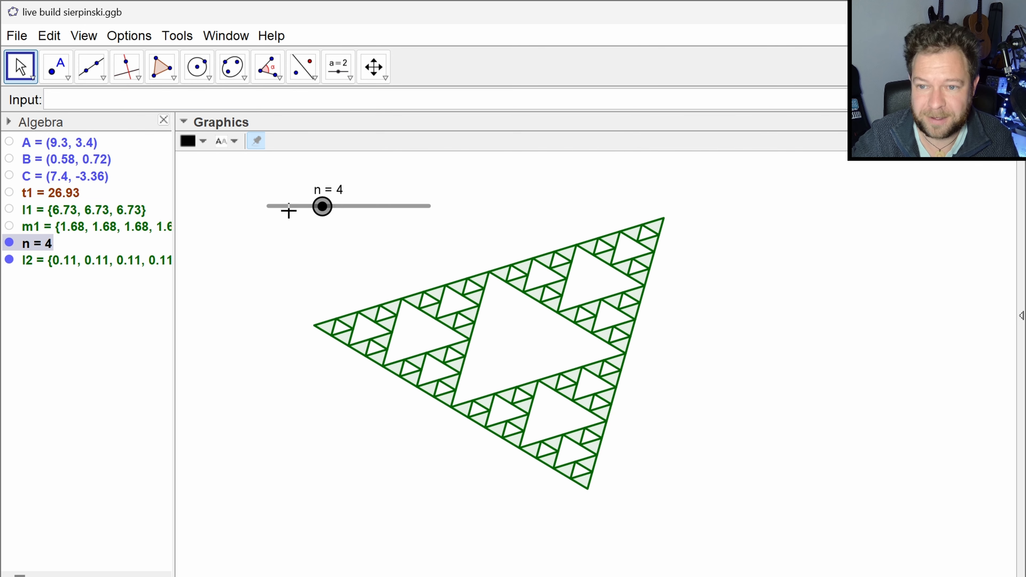
- Remove the outlines of the triangle list l2 by reducing its line thickness to the minimum
click(360, 258)
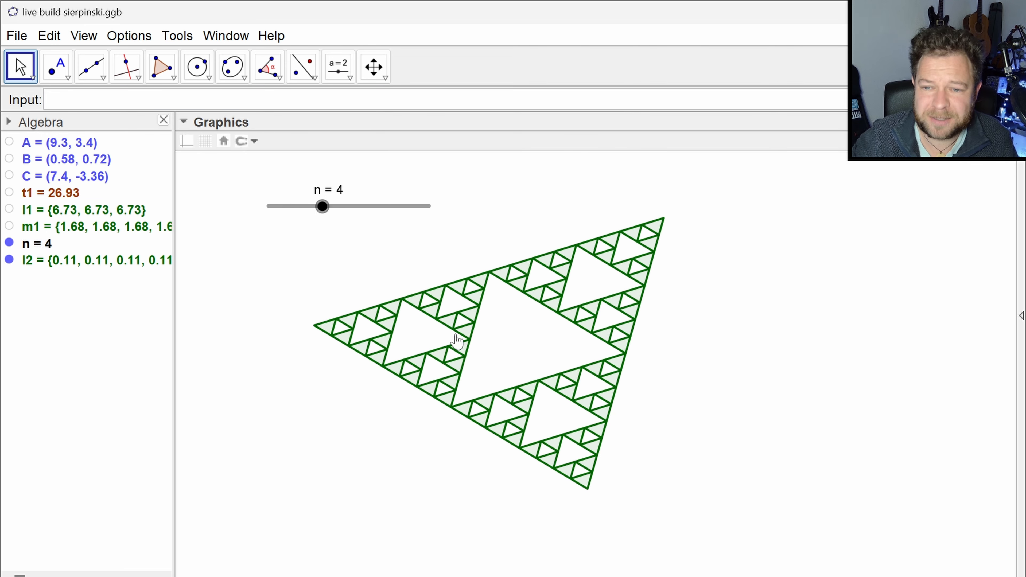
click(413, 303)
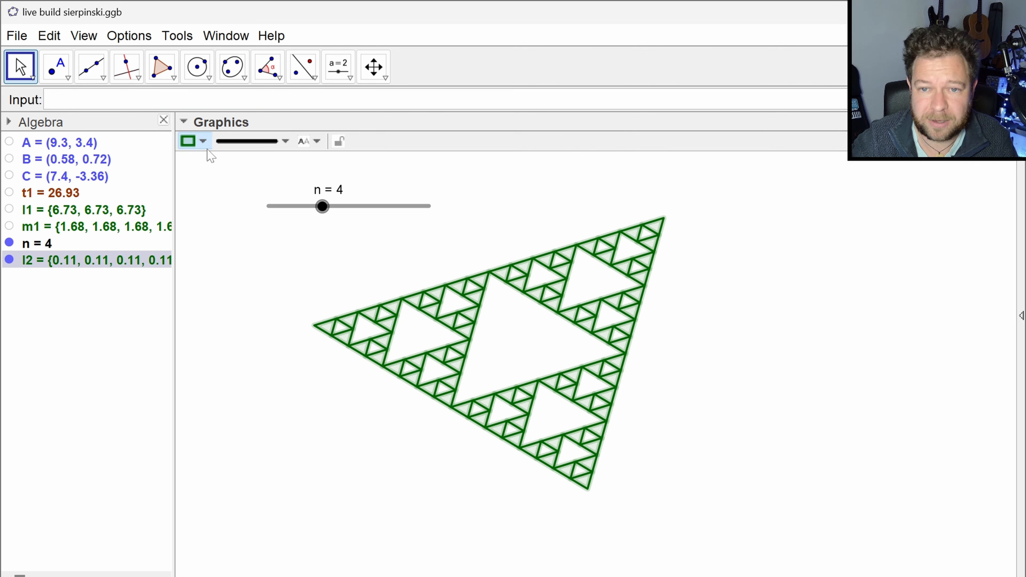
click(242, 141)
drag(248, 263, 221, 262)
click(344, 275)
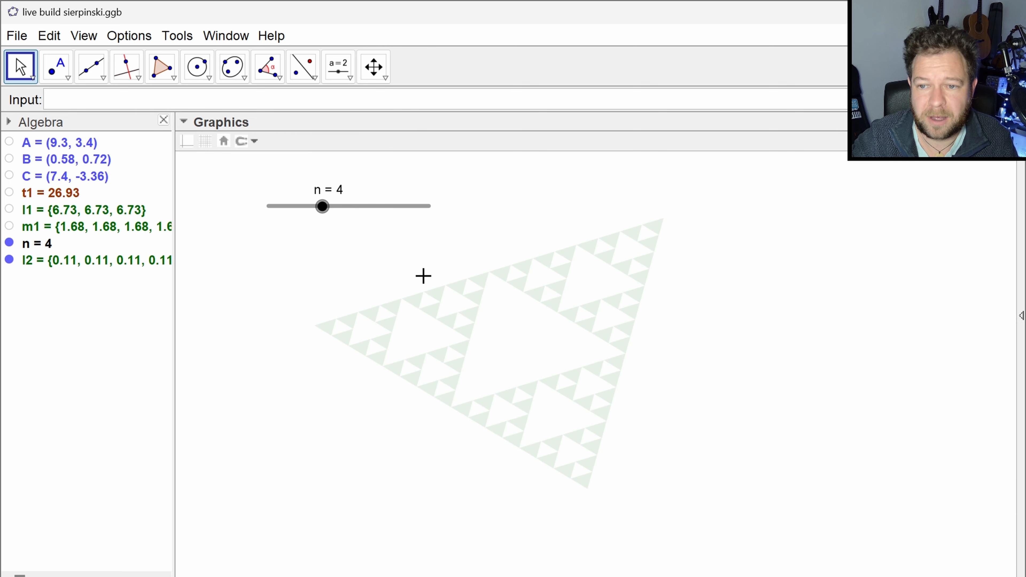
- Colour the triangle list l2 black and raise its fill opacity to the maximum
click(418, 305)
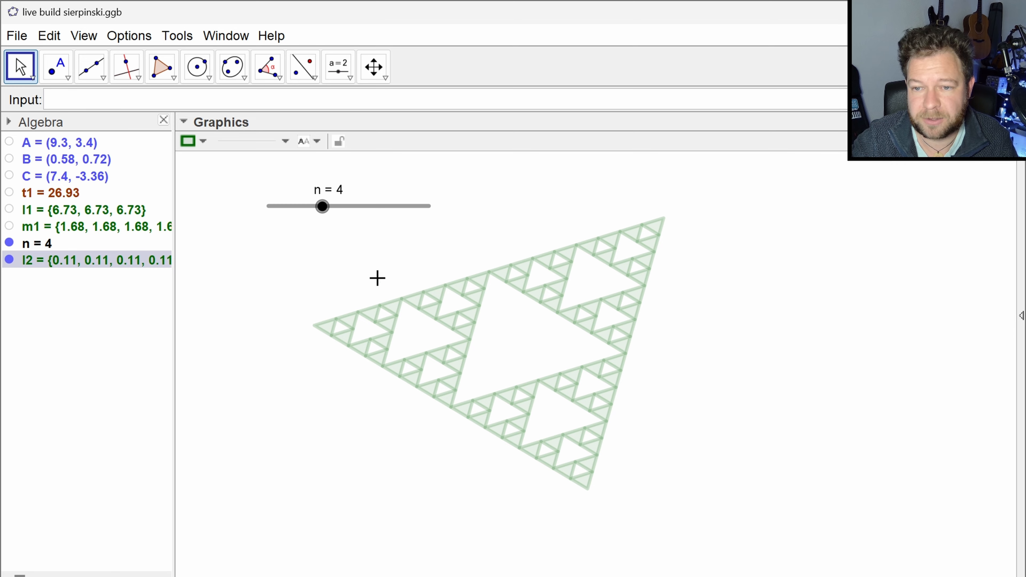
click(202, 140)
click(324, 187)
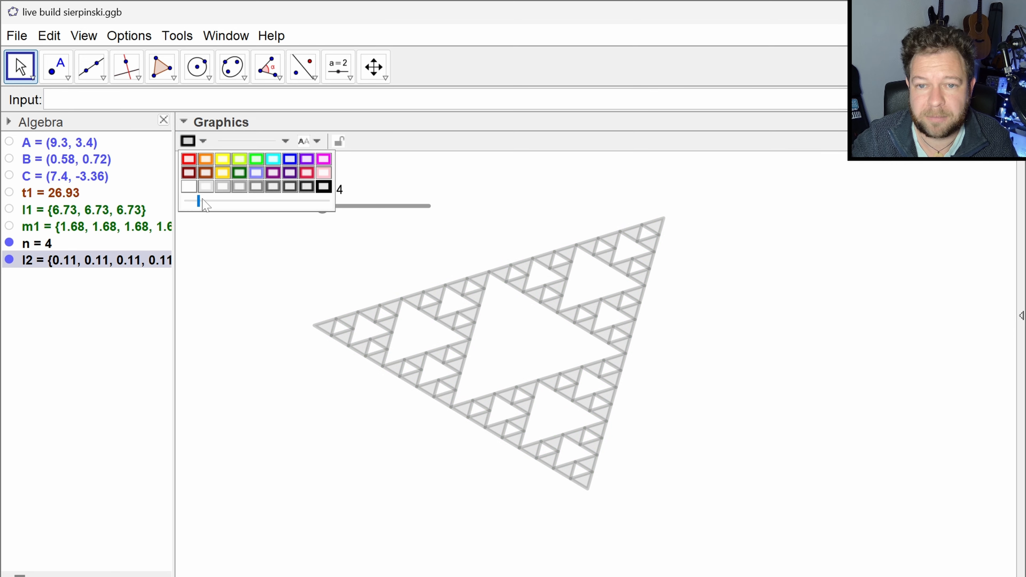
drag(199, 201, 190, 201)
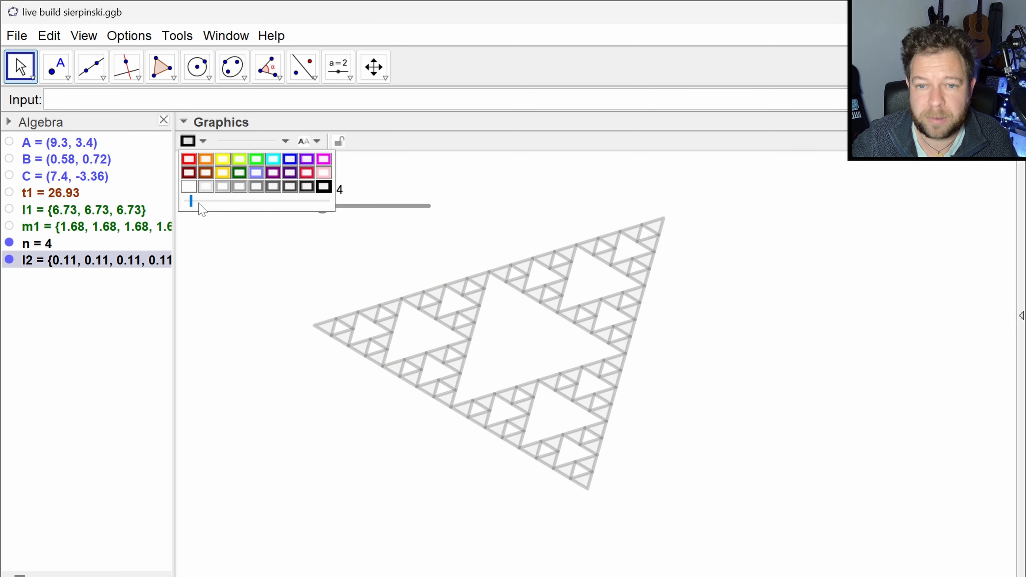
click(261, 204)
click(262, 204)
drag(206, 202, 332, 206)
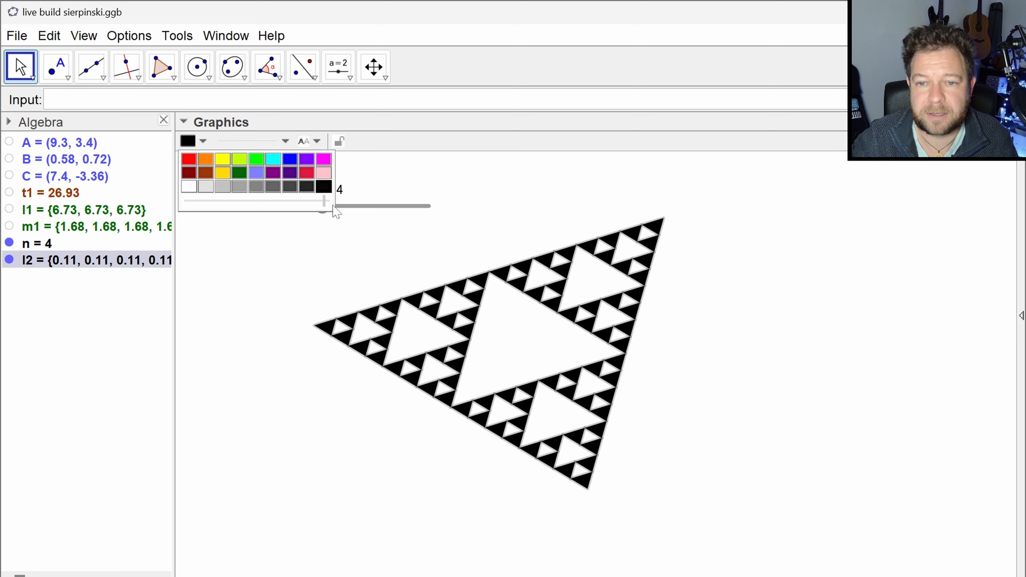
click(326, 300)
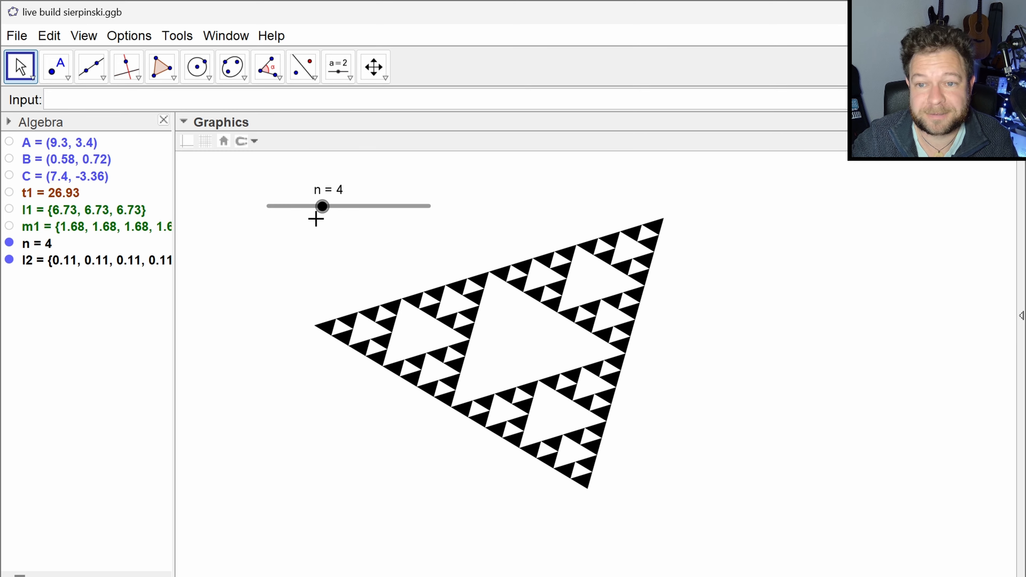
- Increase slider n step by step to 7 to try deeper subdivisions of the black triangle
click(322, 207)
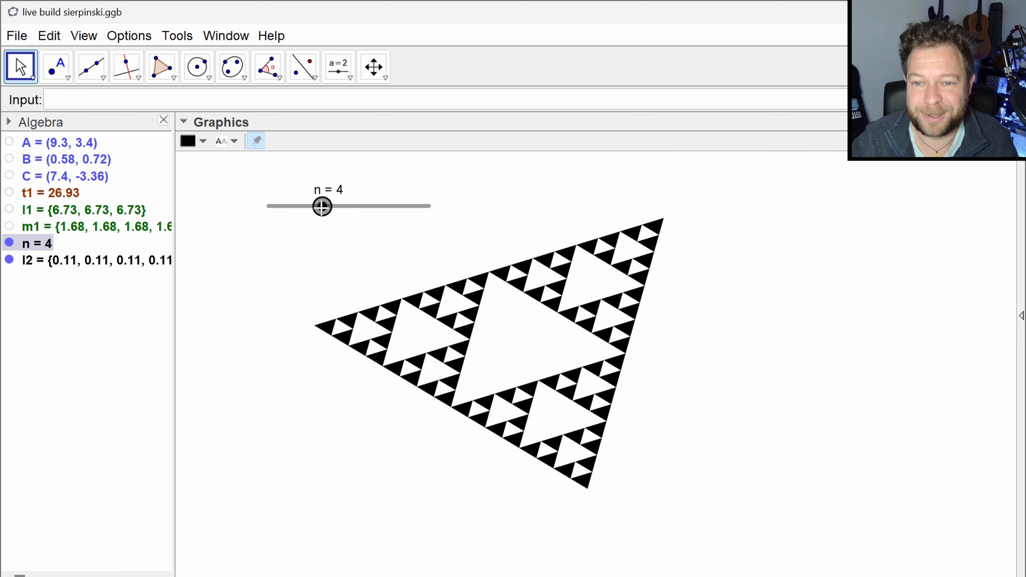
key(Right)
key(Right)
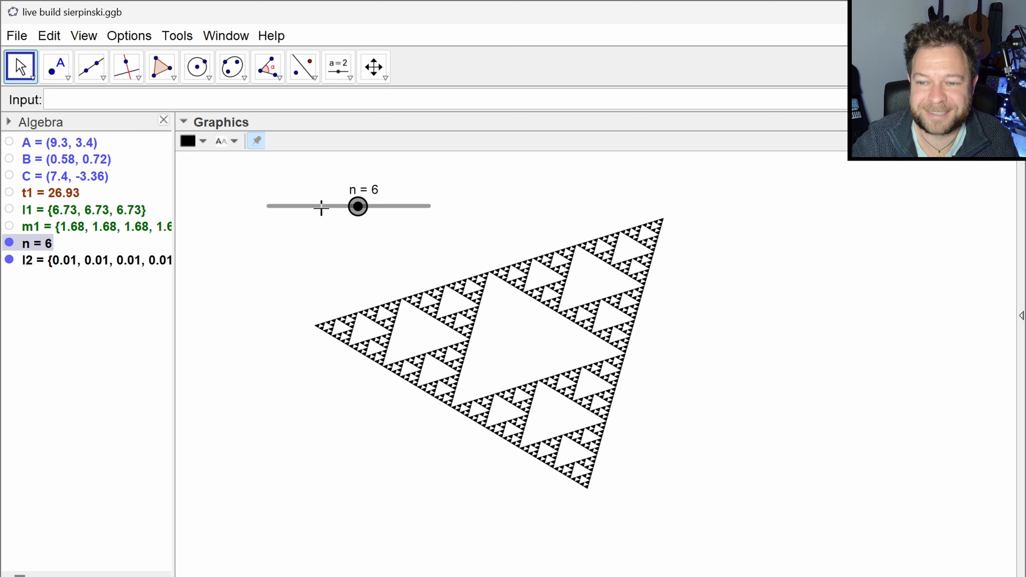
key(Right)
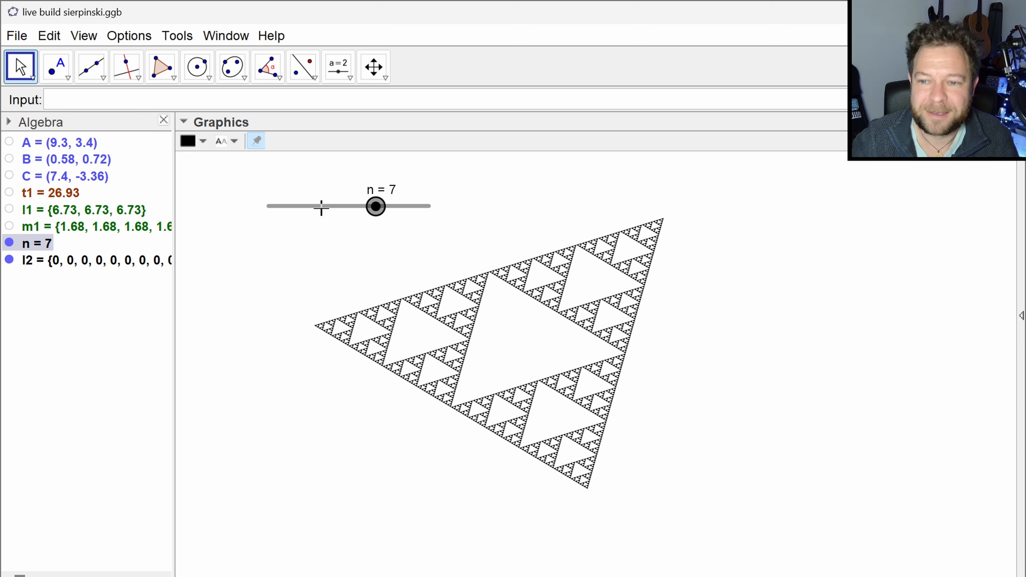
- Show the corner points A, B and C and set slider n to 4
click(10, 141)
click(10, 158)
click(9, 175)
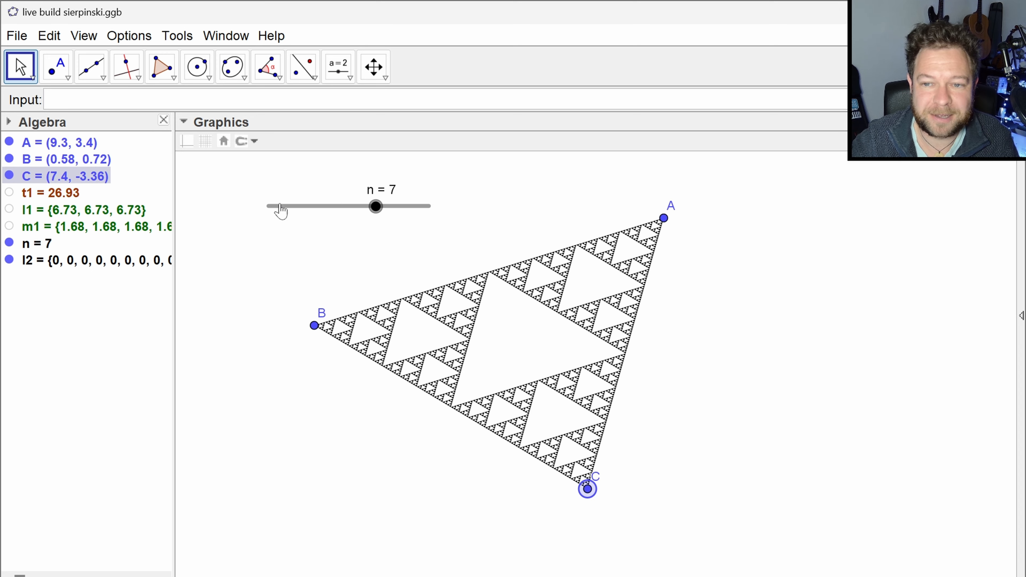
drag(376, 207, 322, 207)
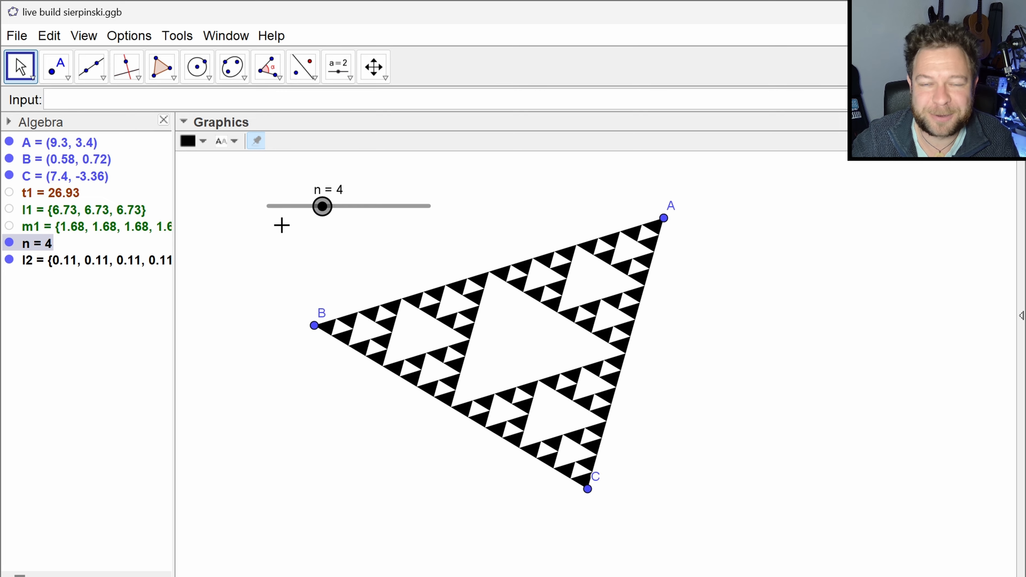
- Enlarge the triangle by moving A to about (13.62, 4.54), B to (-1.26, 2.16) and C to (11.16, -5.22)
drag(665, 219, 856, 198)
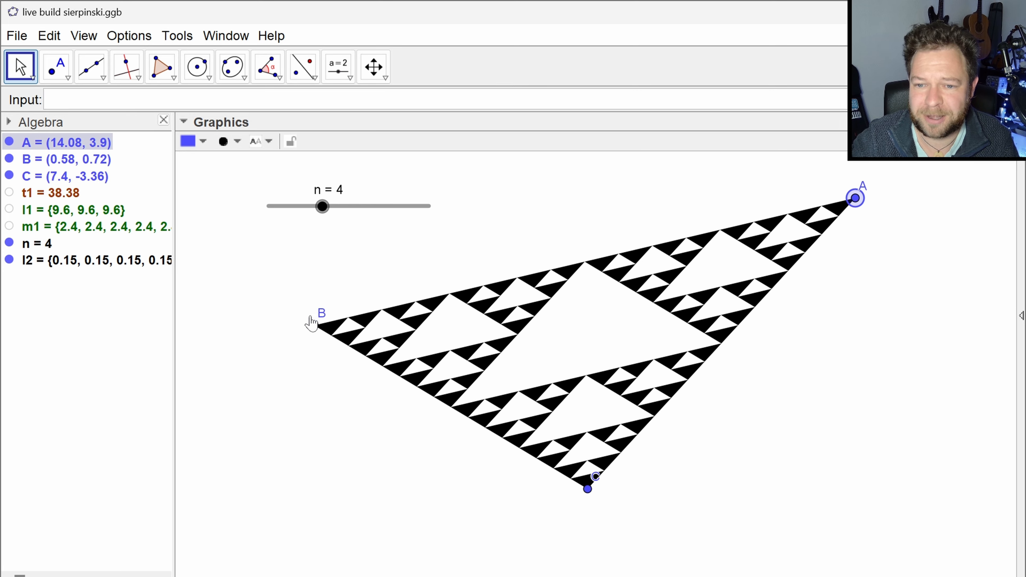
drag(311, 323, 241, 267)
drag(588, 489, 739, 564)
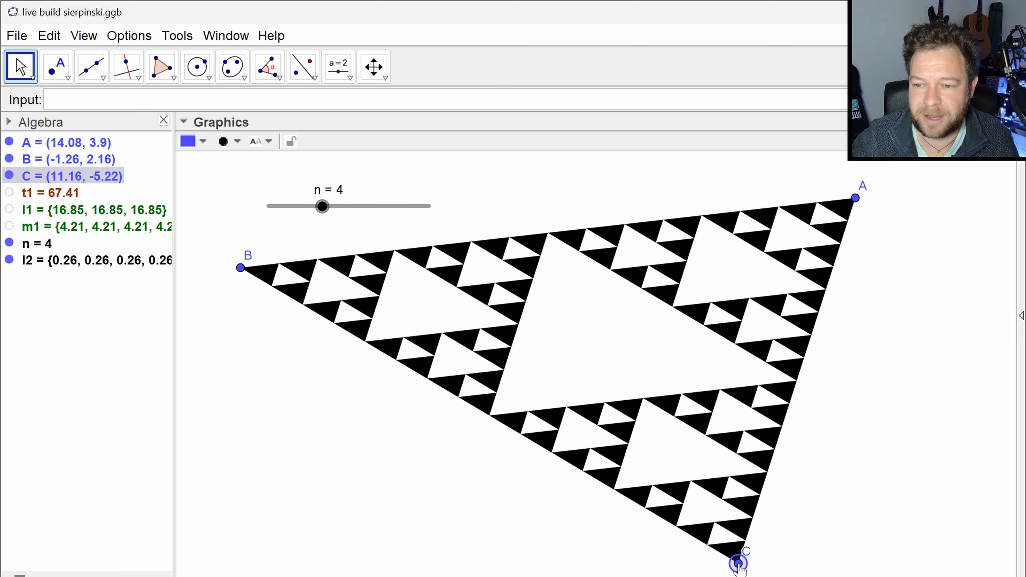
drag(856, 198, 837, 172)
click(678, 167)
- Increase slider n step by step to its maximum of 10 on the enlarged triangle
click(322, 206)
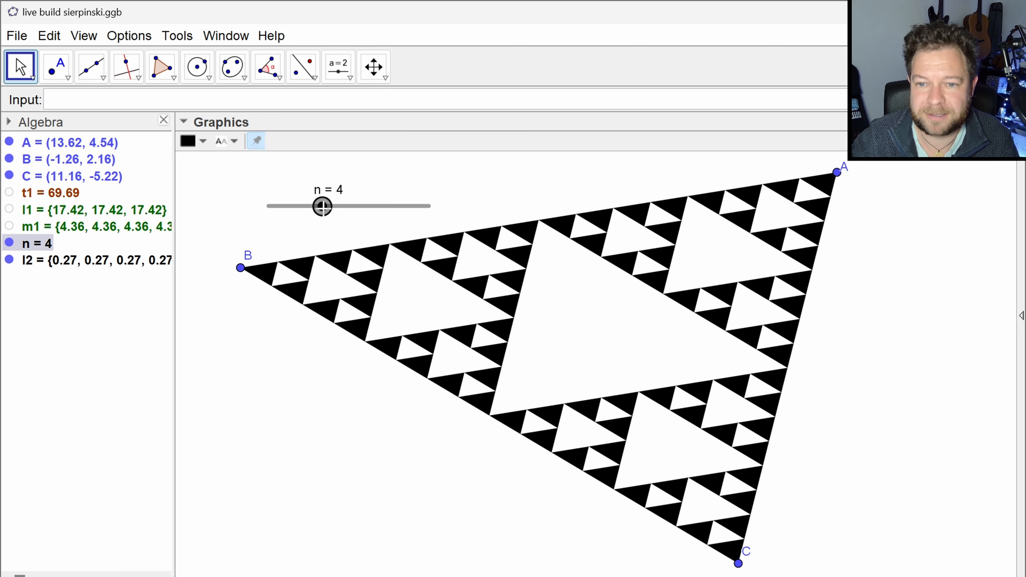
key(Right)
key(Right)
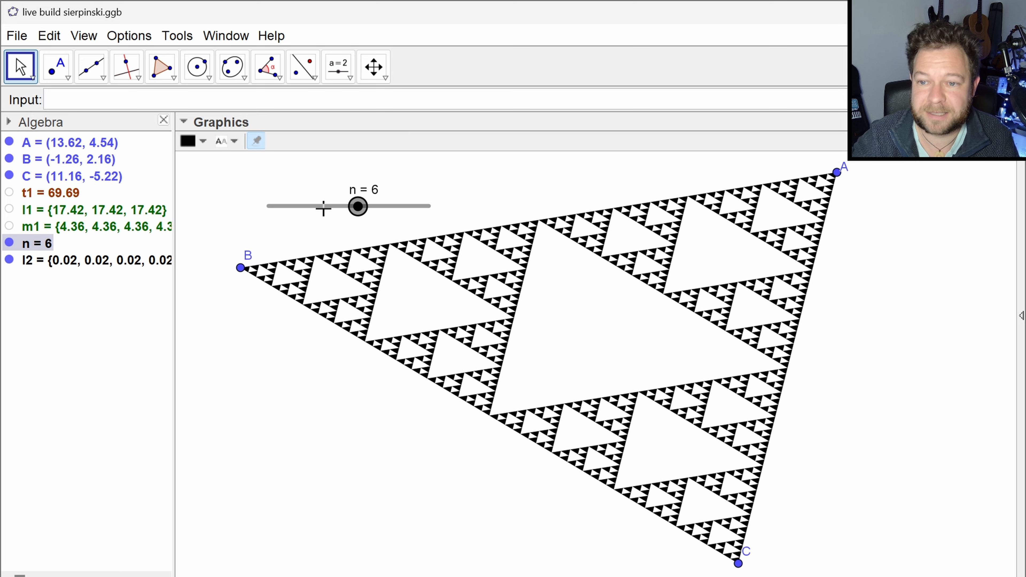
key(Right)
key(Right)
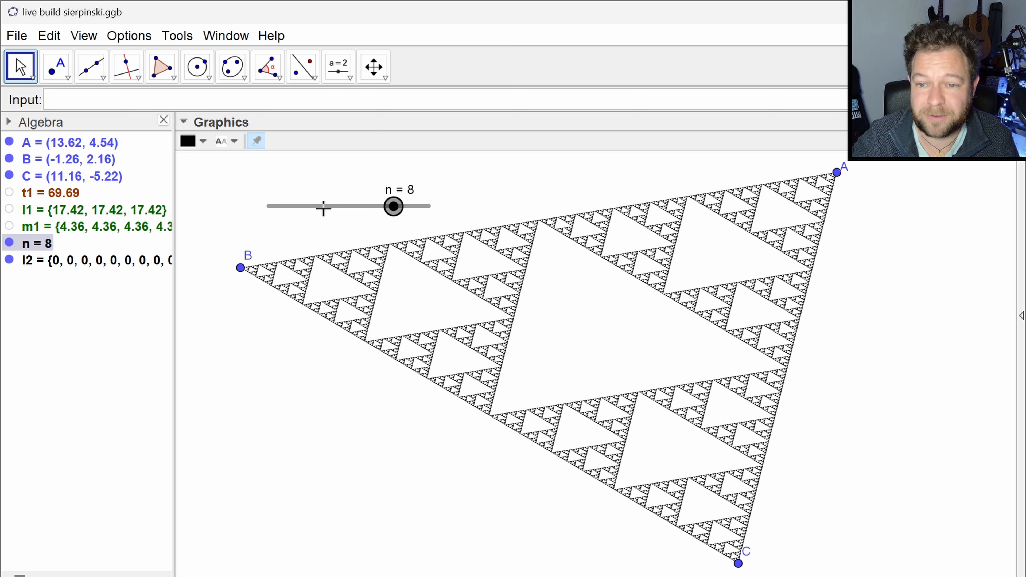
key(Right)
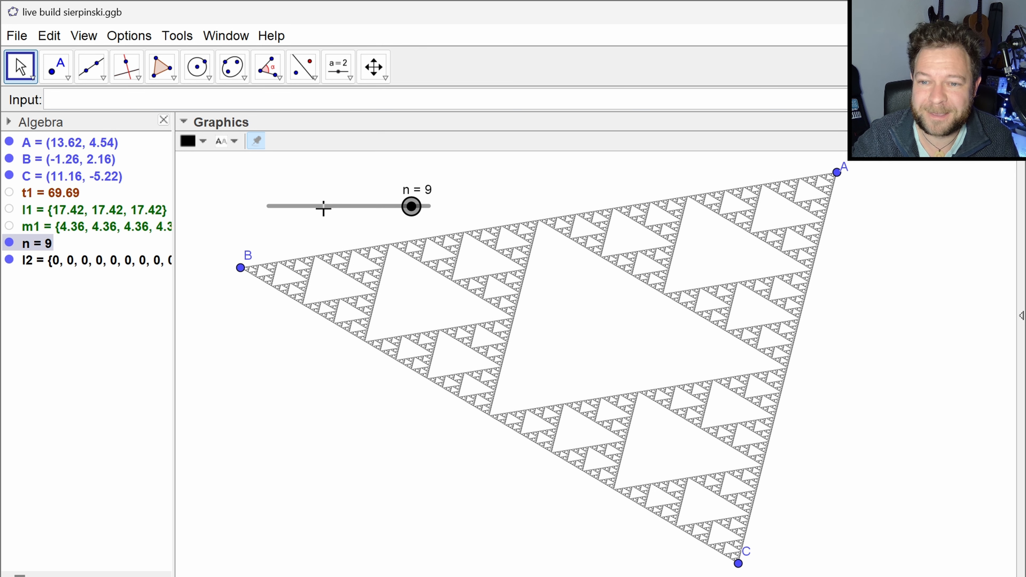
key(Right)
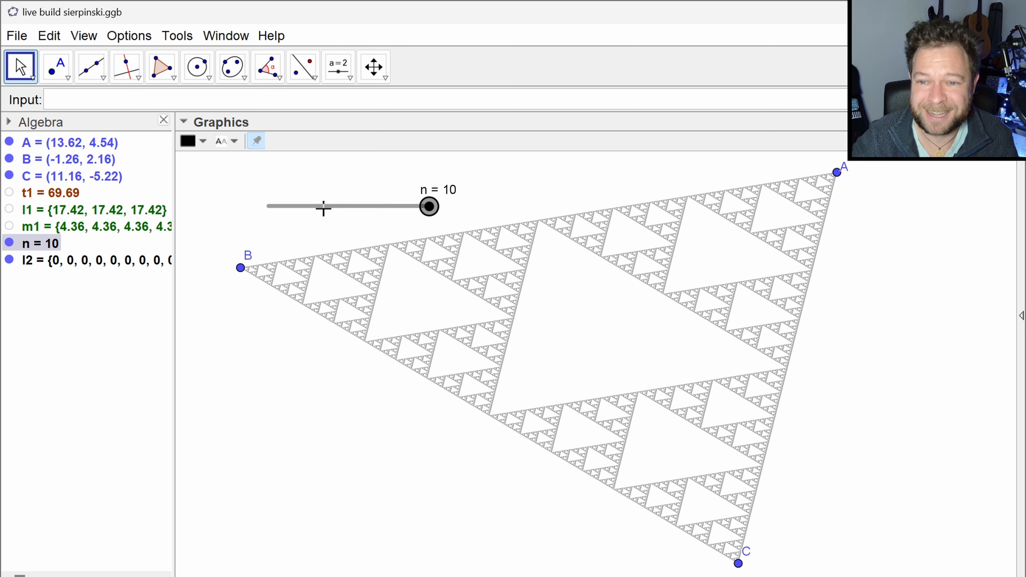
- Decrease slider n step by step to 1 on the enlarged triangle
key(Left)
key(Left)
key(Left)
key(Left)
key(Left)
key(Left)
key(Left)
key(Left)
key(Left)
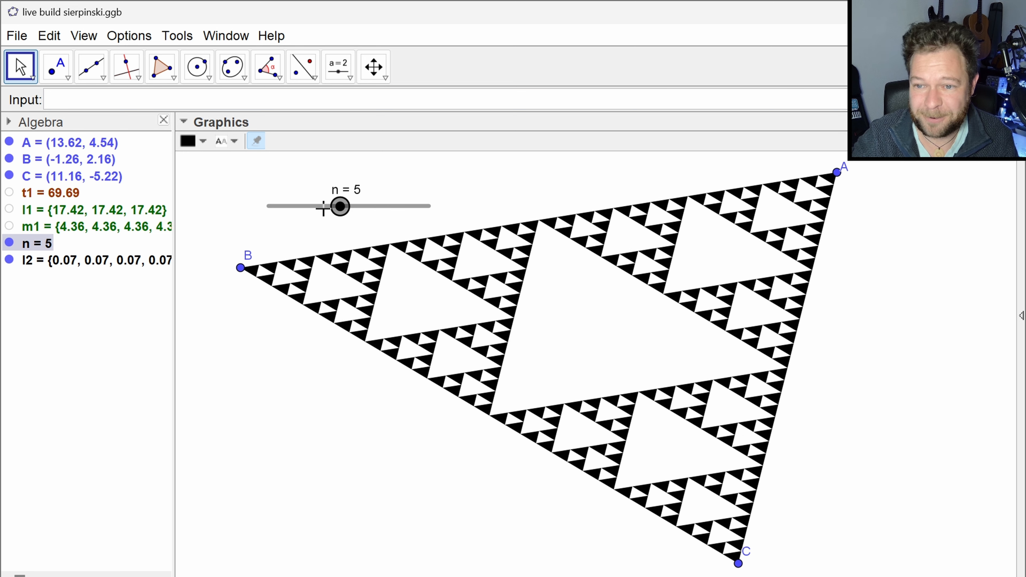
- Set the minimum of slider n to 0 in its object properties and close the preferences
right_click(323, 208)
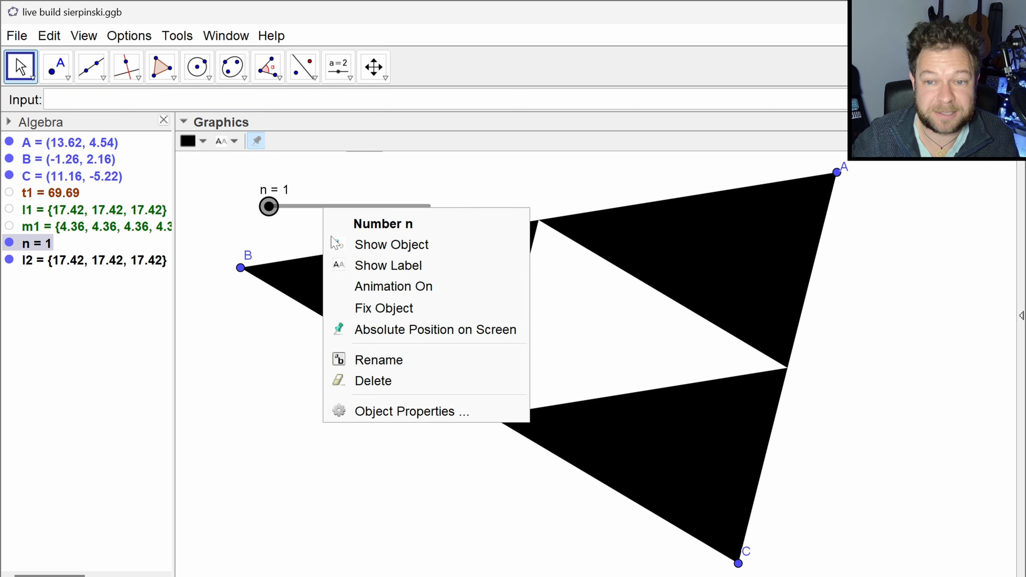
click(394, 413)
drag(428, 195, 321, 193)
text(0)
key(Return)
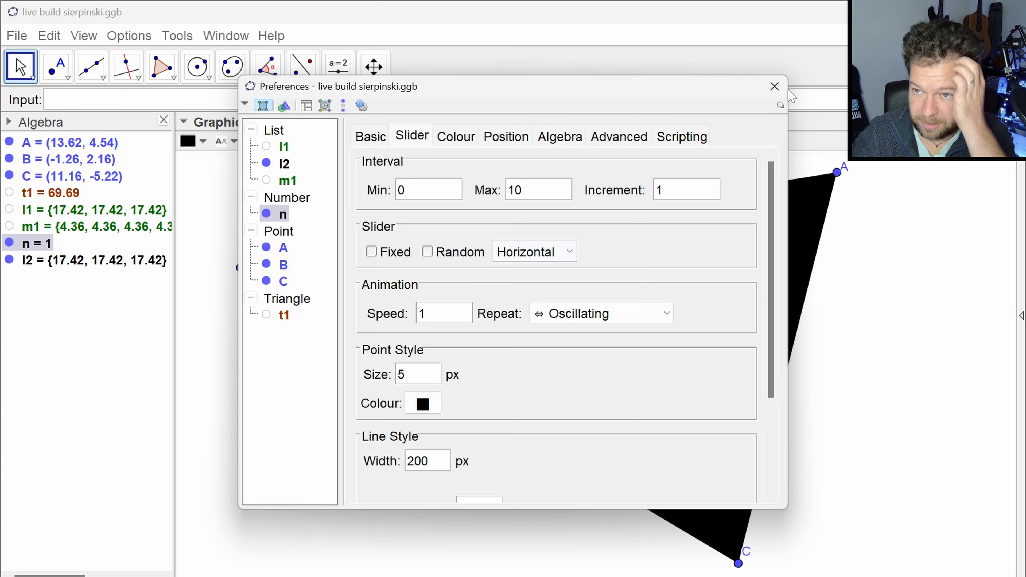
click(774, 87)
- Test the extended slider range by lowering n to 0 and raising it step by step to 10
drag(292, 209, 292, 208)
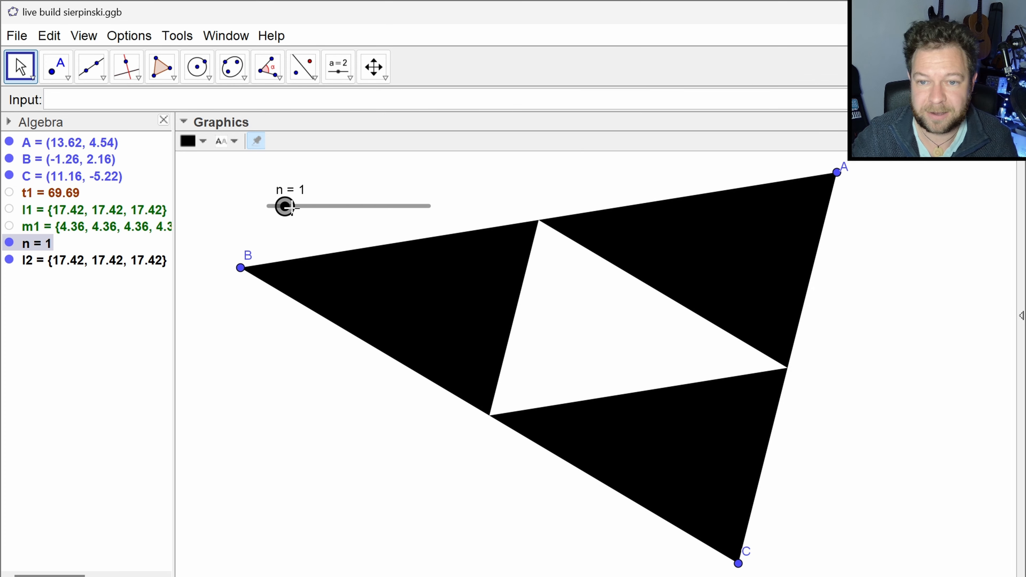
key(Left)
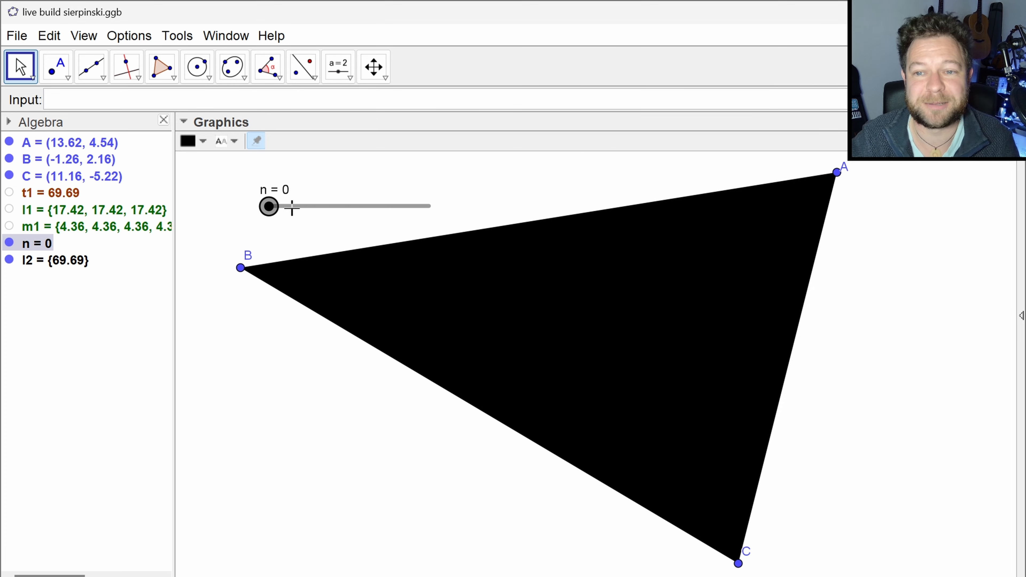
key(Right)
key(Right)
key(Right)
key(Right)
key(Right)
key(Right)
key(Right)
key(Right)
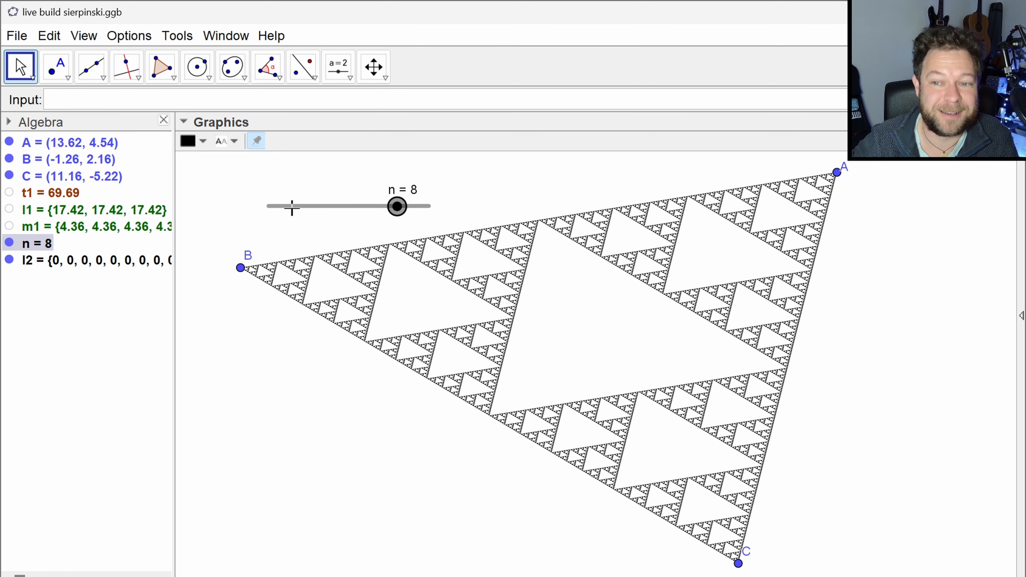
key(Right)
key(Right)
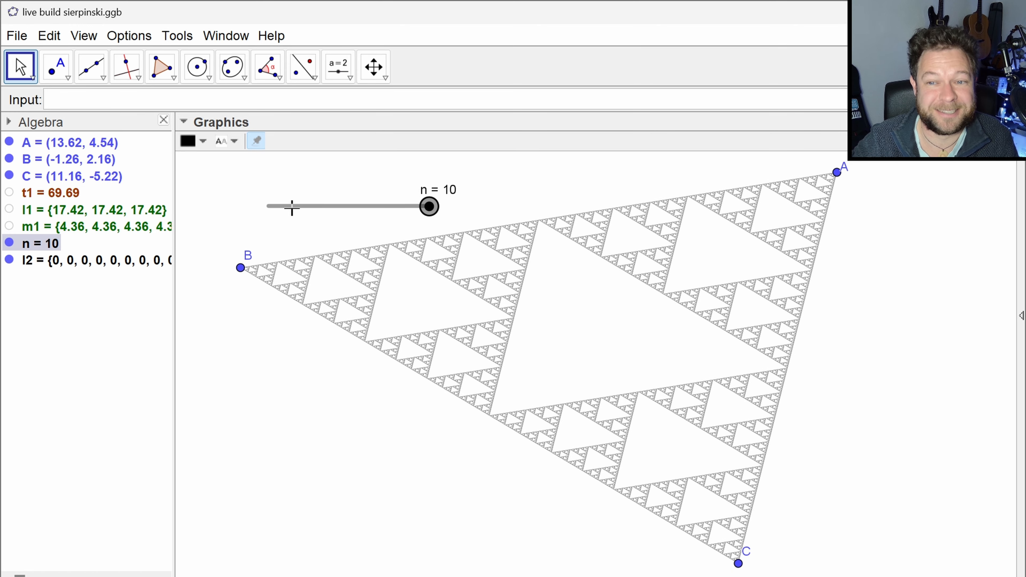
- Decrease slider n step by step to 4
key(Left)
key(Left)
key(Left)
key(Left)
key(Left)
key(Left)
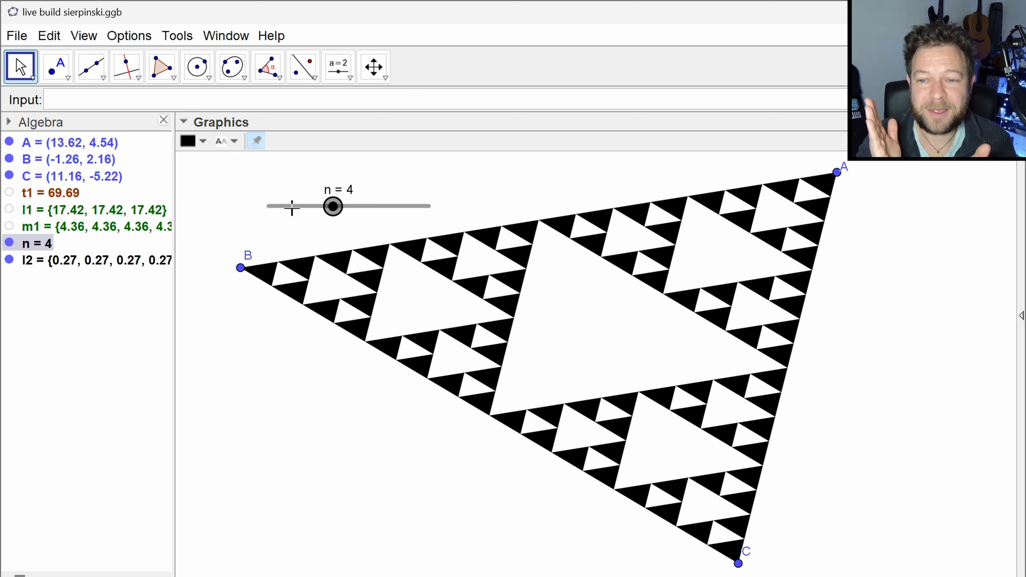
- Delete the leftover helper list l1 together with the list m1 that depends on it
key(Escape)
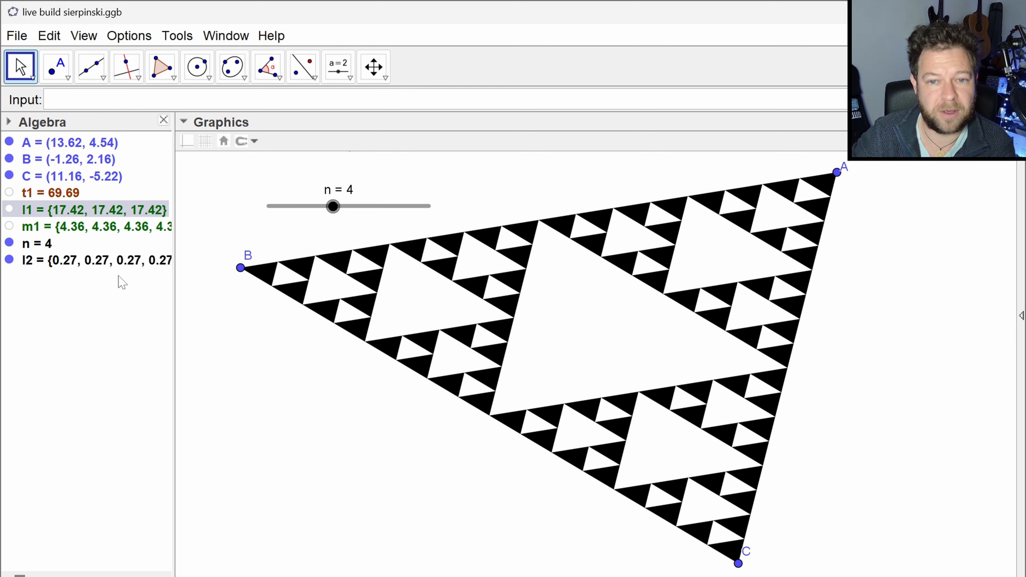
key(Delete)
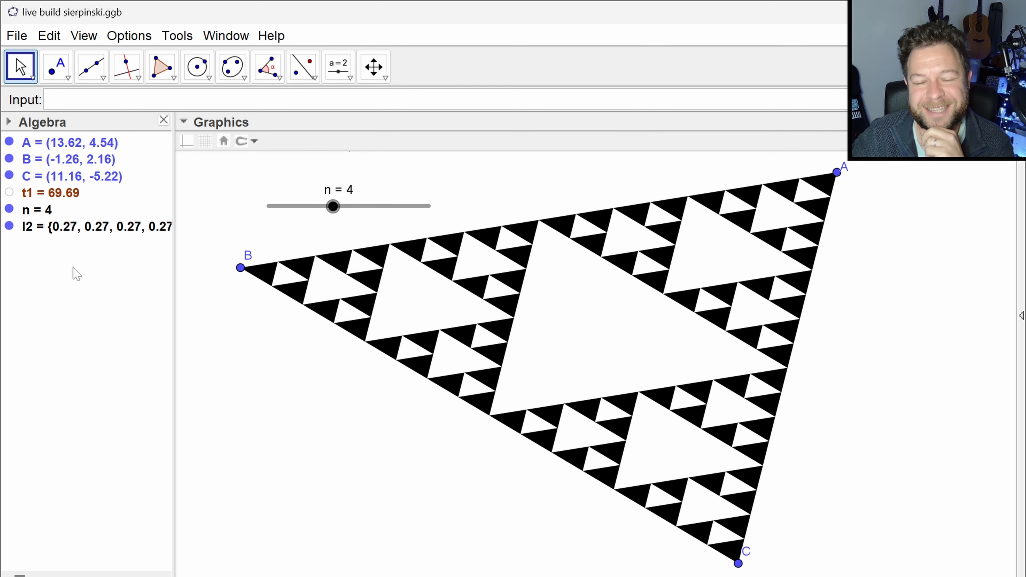
click(51, 232)
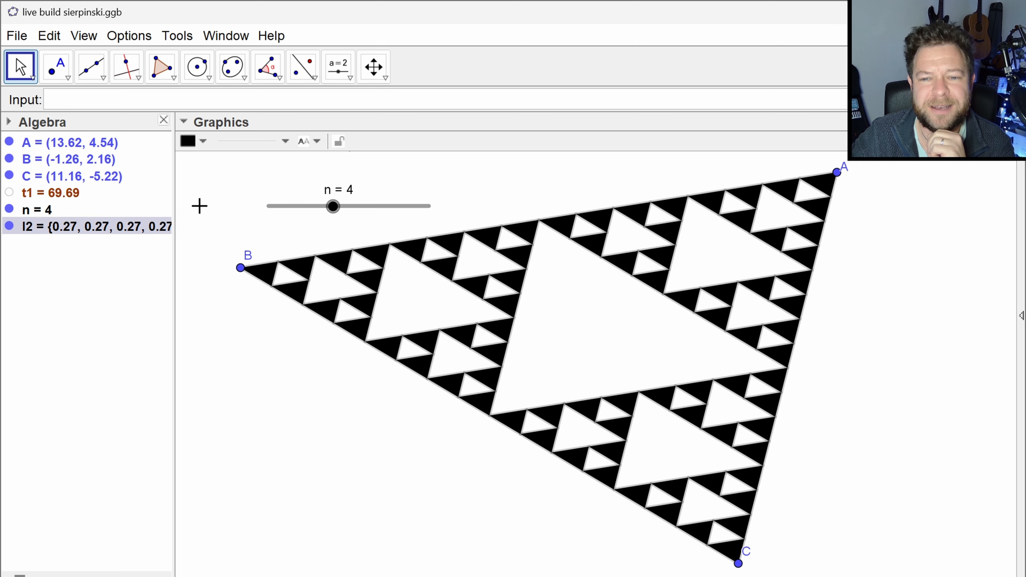
key(Escape)
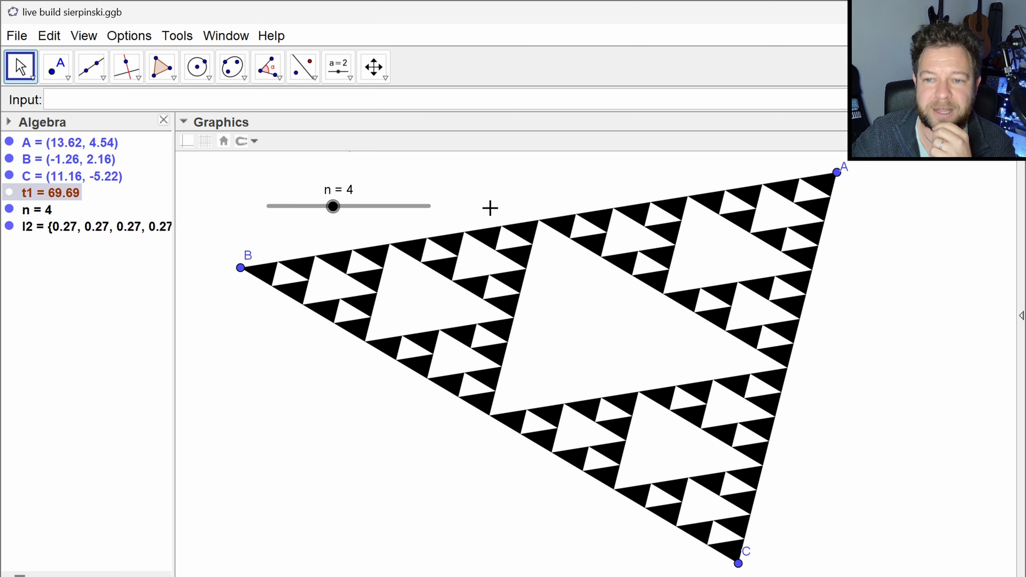
click(126, 230)
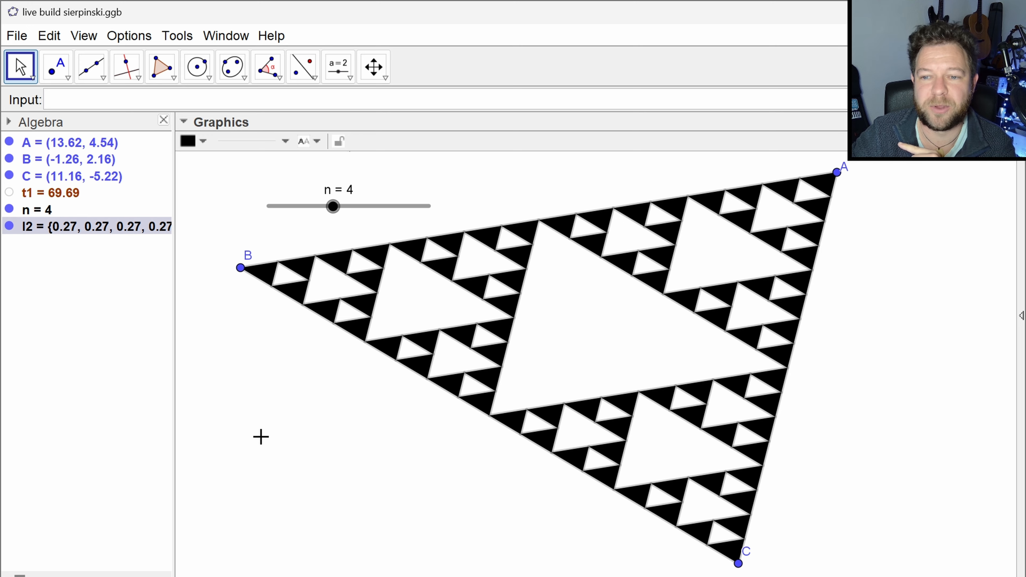
click(440, 395)
- Step slider n through 1, 2 and 3, and finish with it set to 2
click(332, 207)
drag(333, 210, 285, 207)
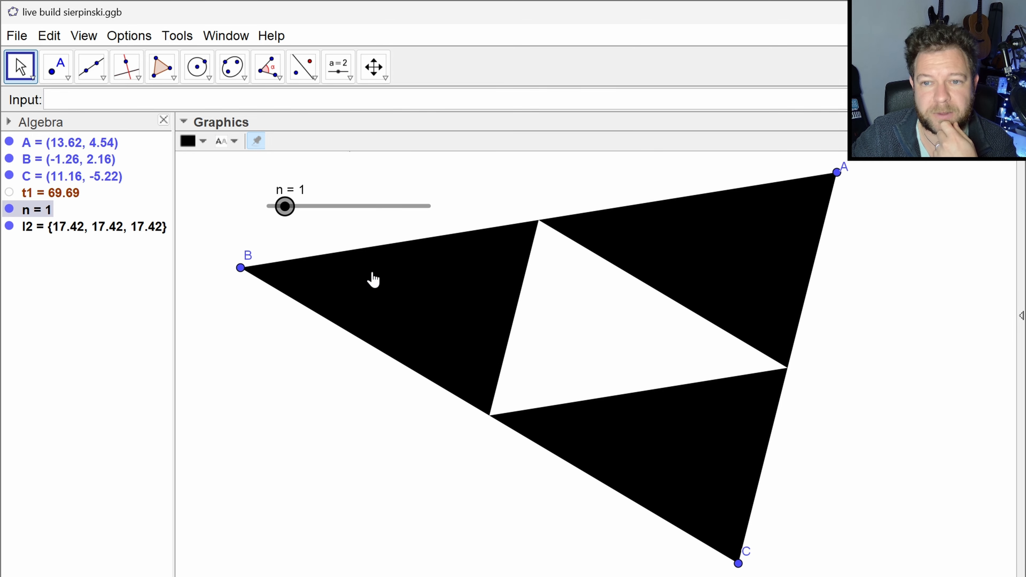
key(Right)
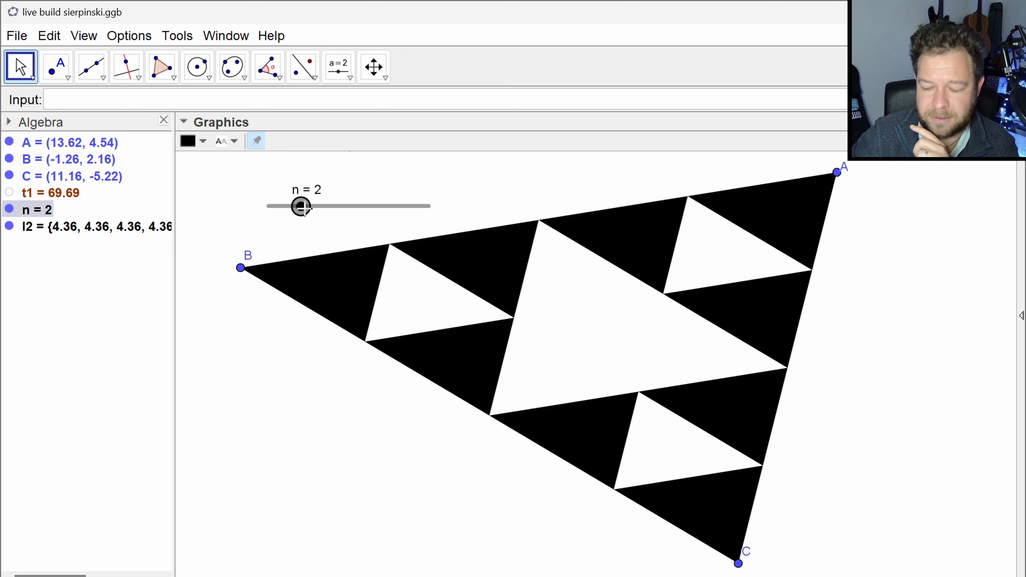
key(Right)
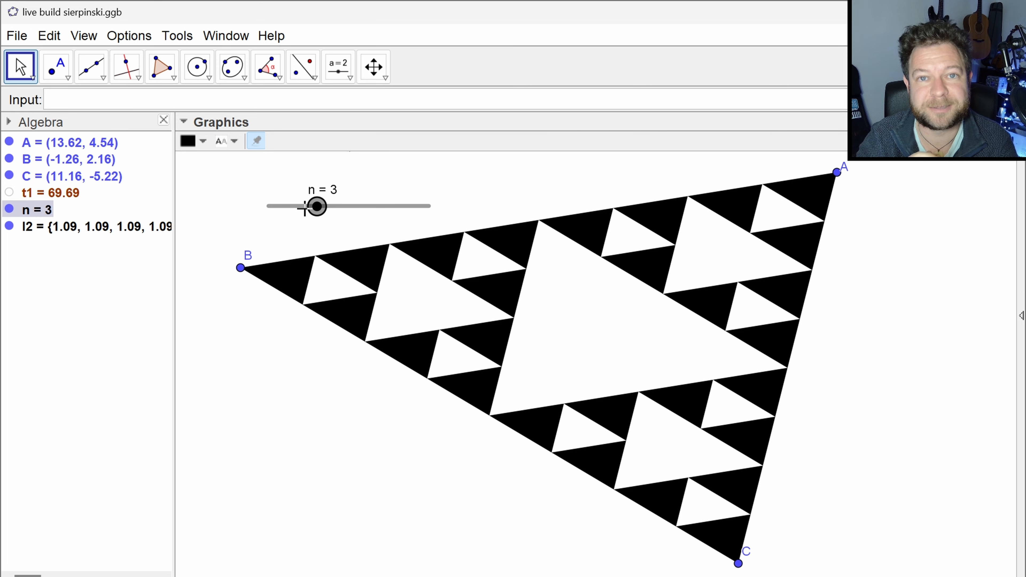
key(Escape)
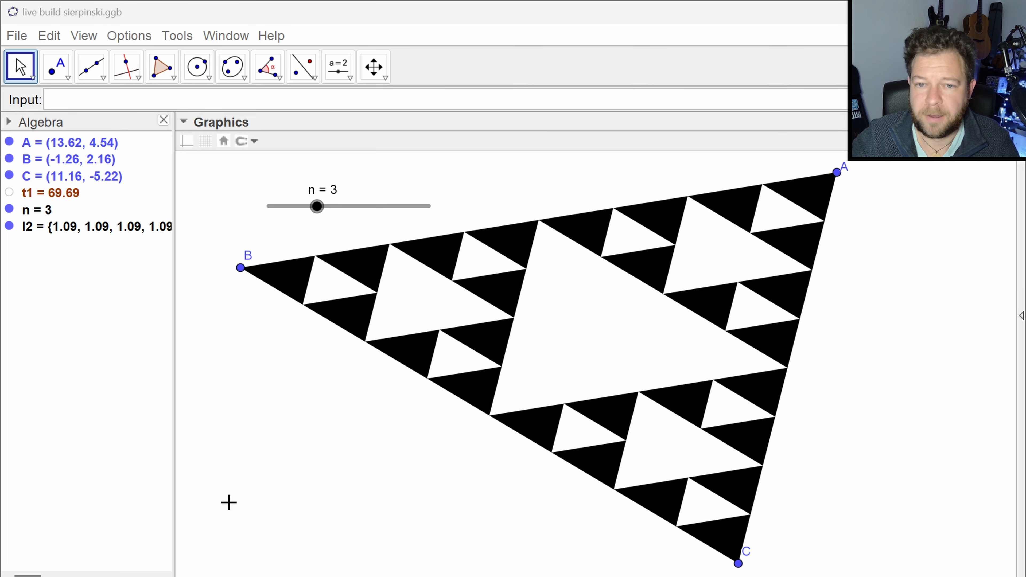
drag(317, 213, 305, 214)
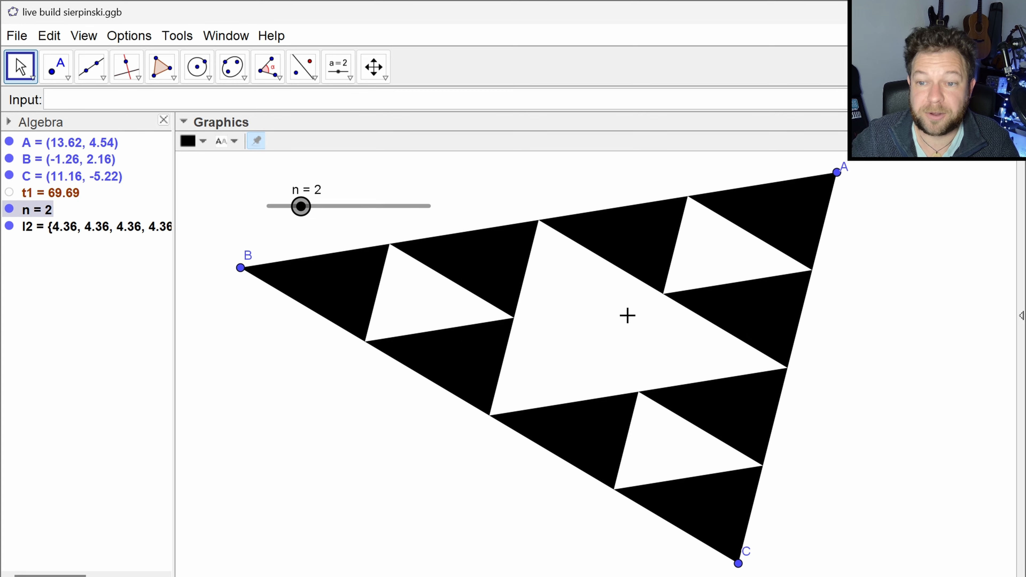
- Shrink the Sierpinski triangle by moving A to about (2.16, 2.18), B to (-2.24, 2.66) and C to (-1.52, -1.3)
drag(838, 173, 398, 259)
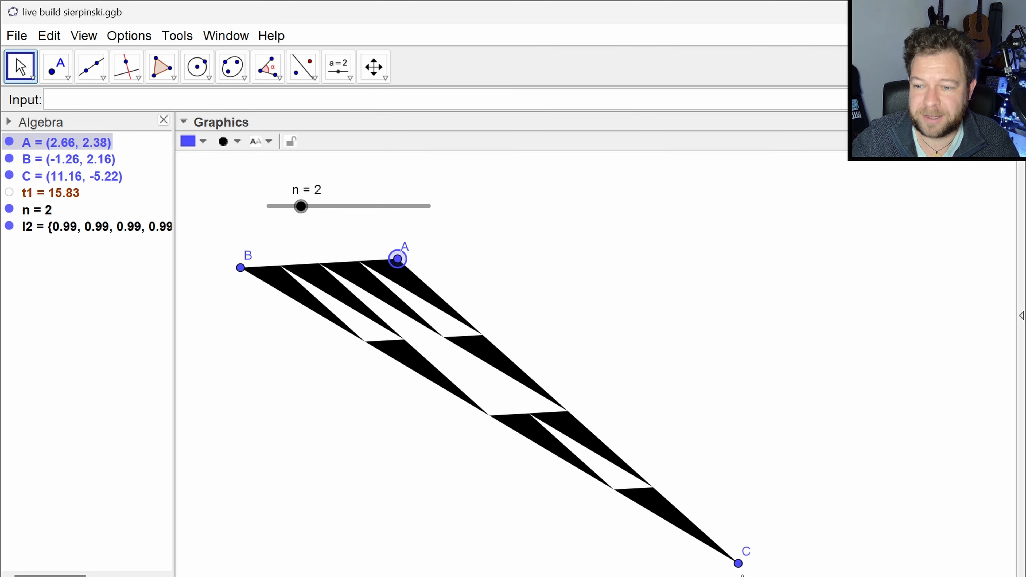
drag(738, 564, 229, 406)
drag(241, 267, 200, 249)
drag(398, 259, 377, 268)
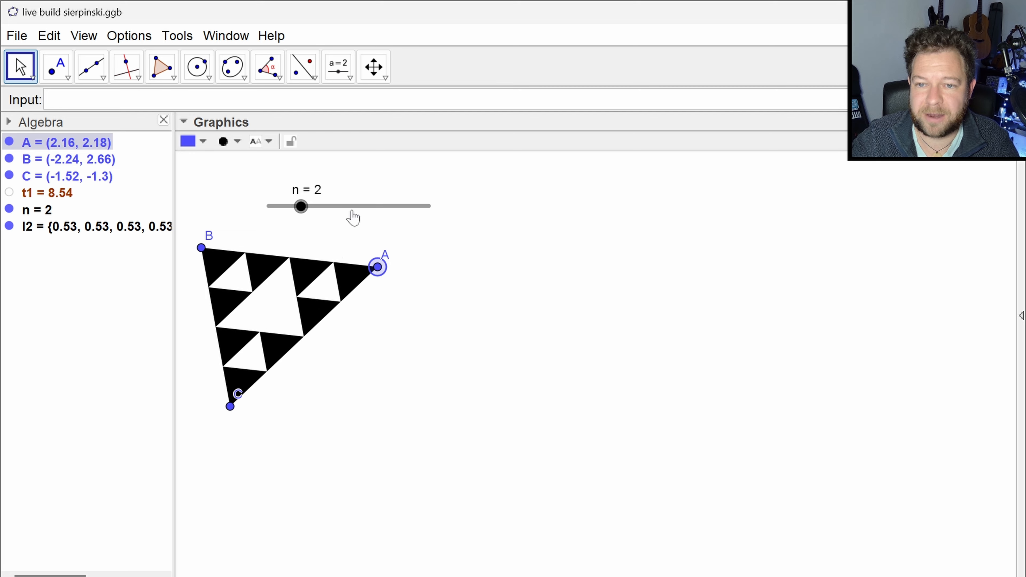
- Move slider n to just above the small triangle and rename it n_1
drag(352, 218, 275, 222)
right_click(270, 217)
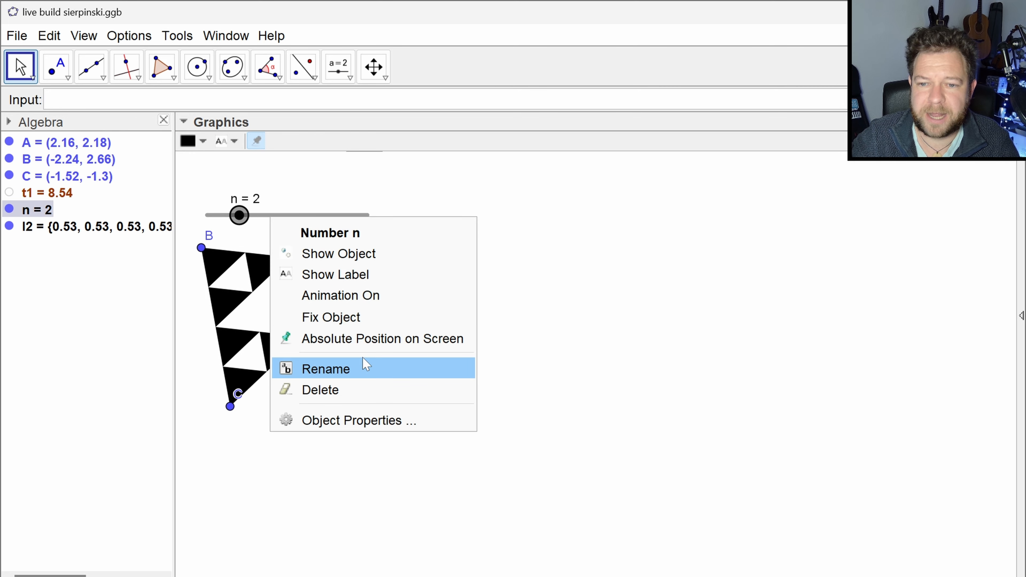
click(343, 369)
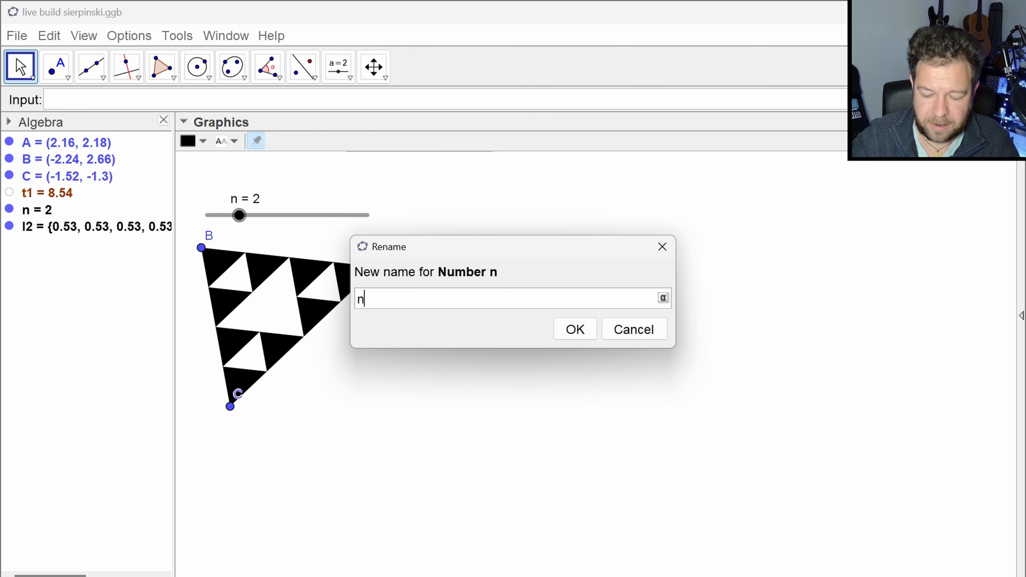
text(_1)
key(Return)
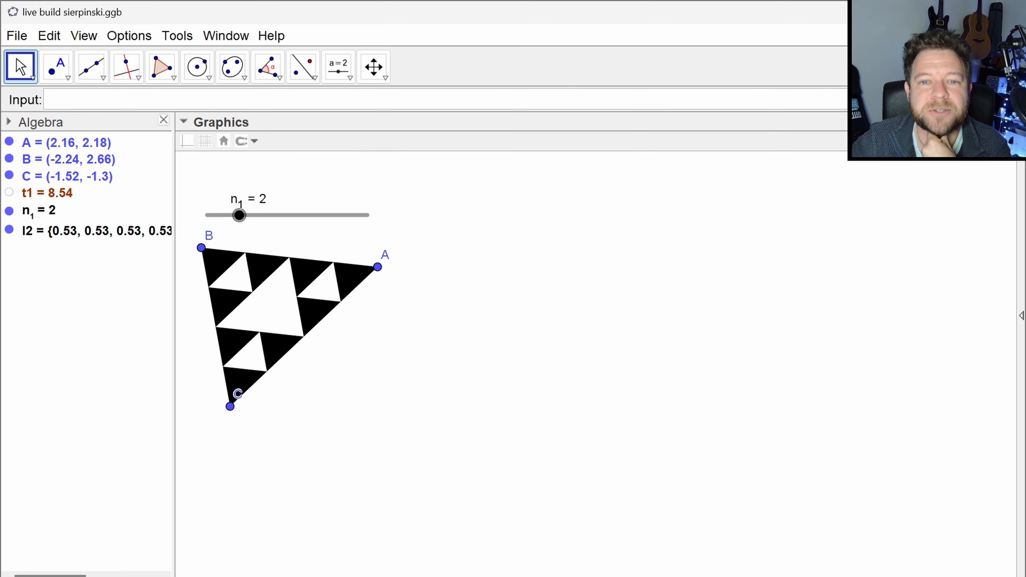
- Place three free points D, E and F beside the small triangle at about (6.92, 2.58), (4.58, -0.62) and (10.48, -1.6)
click(56, 66)
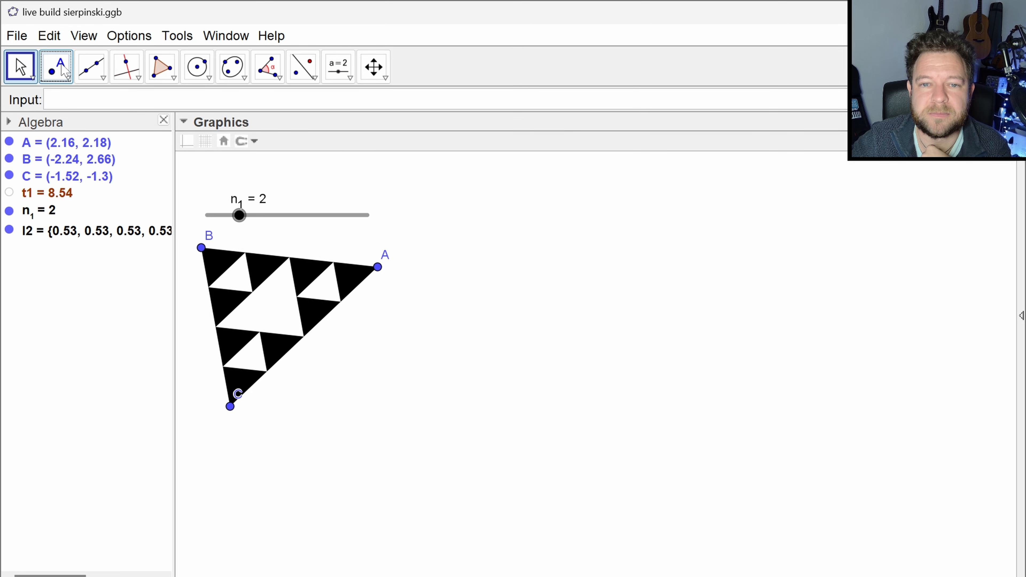
click(569, 251)
click(475, 379)
click(711, 418)
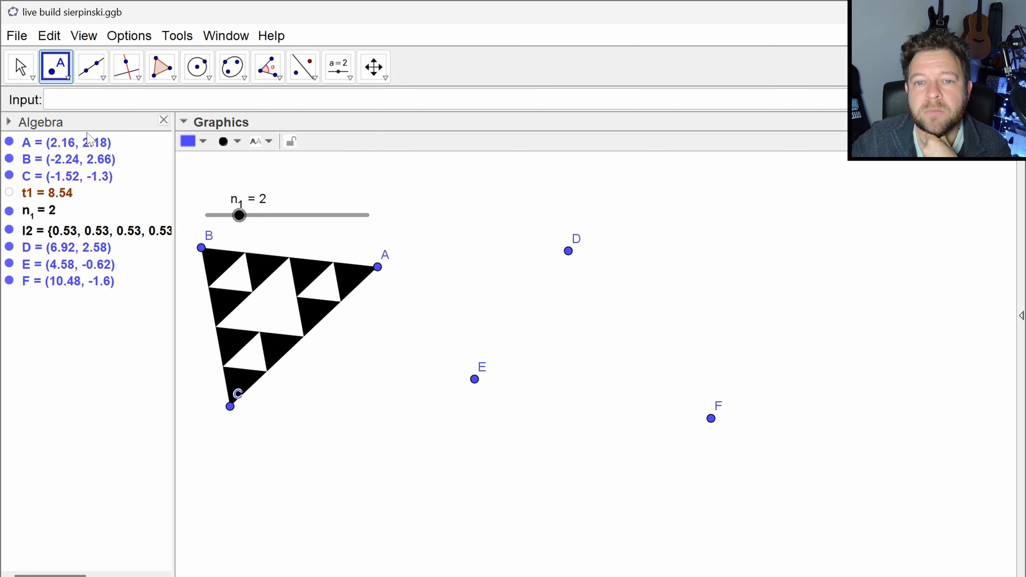
- Create a triangle through the new points with the command Polygon({D,E,F})
click(87, 100)
text(poly)
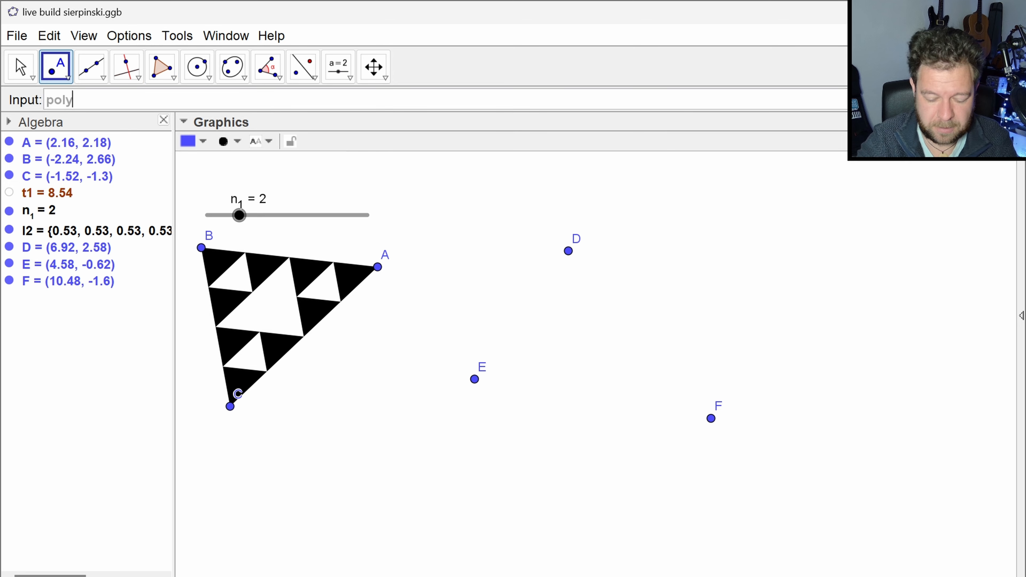
key(Down)
key(Return)
text({D,E,F)
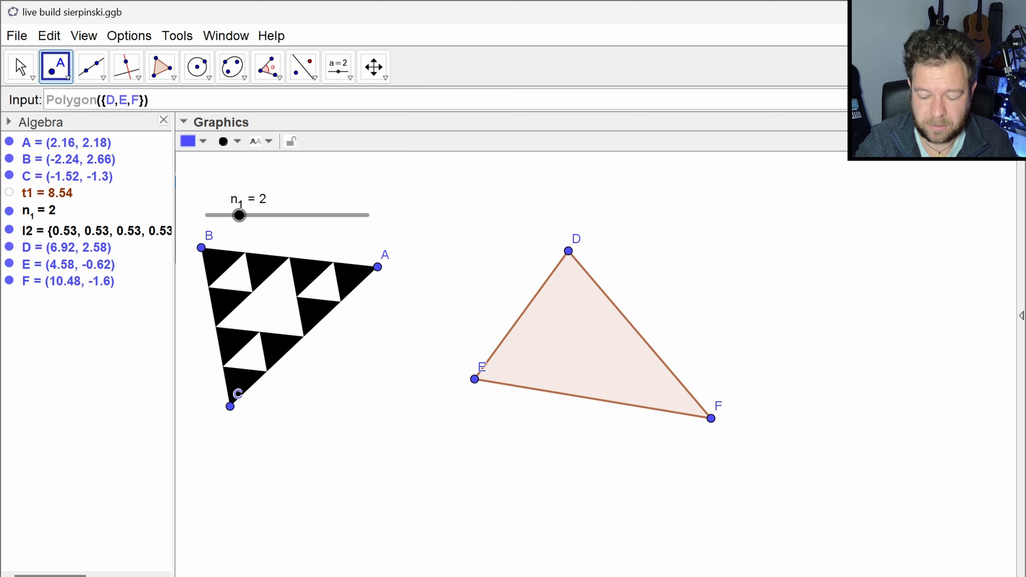
key(Return)
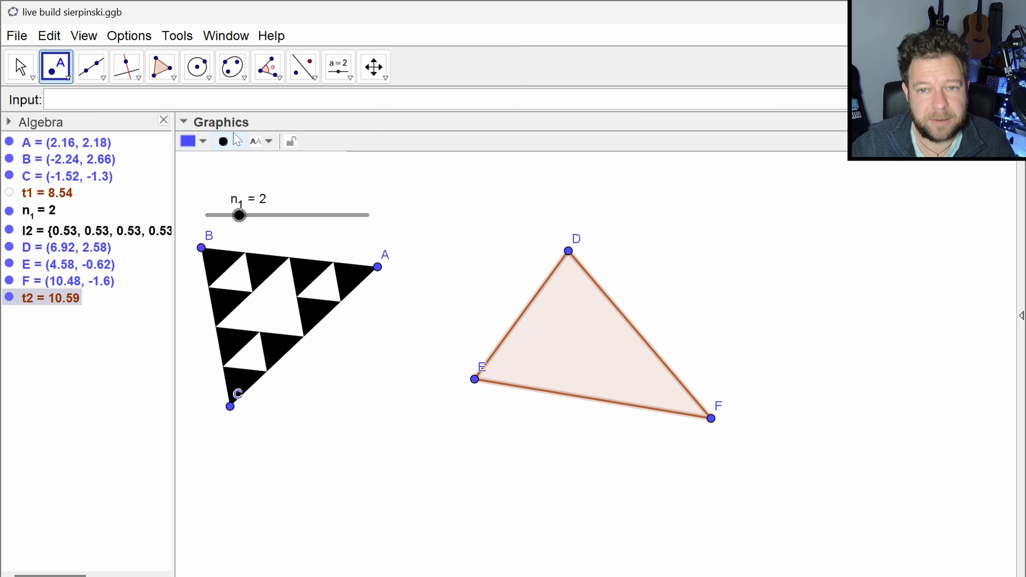
click(198, 141)
click(326, 189)
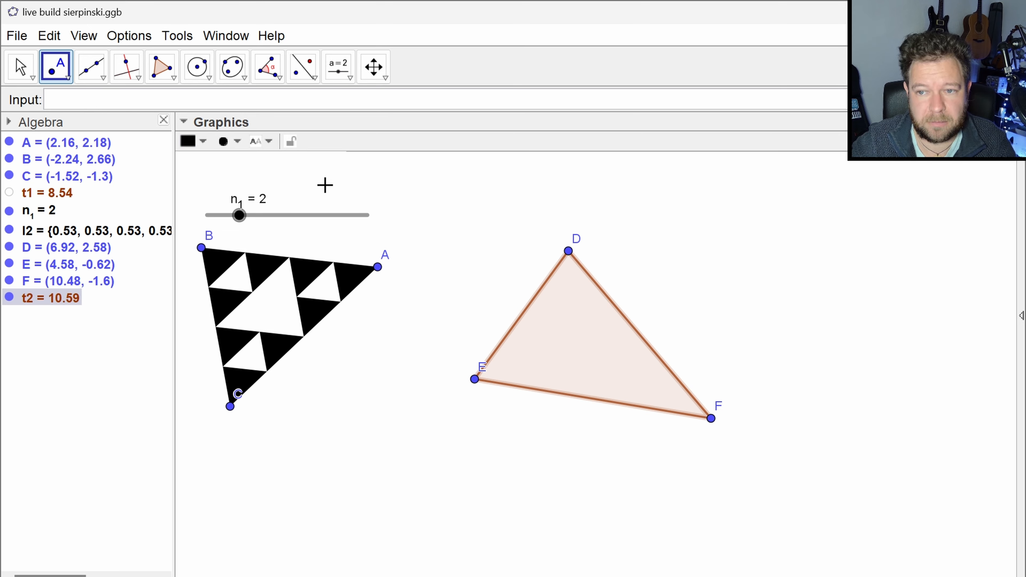
key(Escape)
- Colour triangle DEF black and raise its fill opacity to the maximum
click(561, 321)
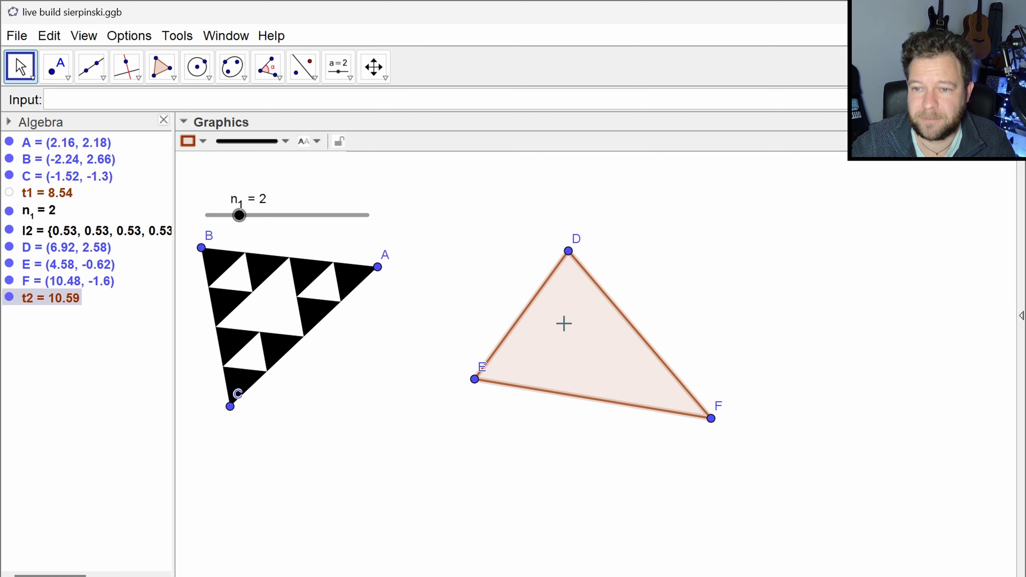
click(197, 141)
click(324, 186)
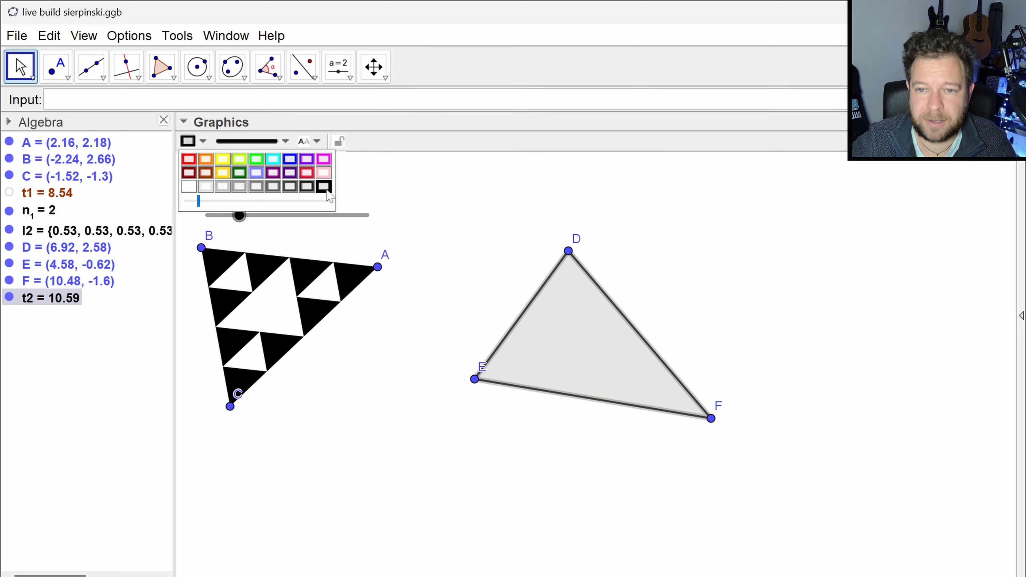
drag(199, 201, 374, 211)
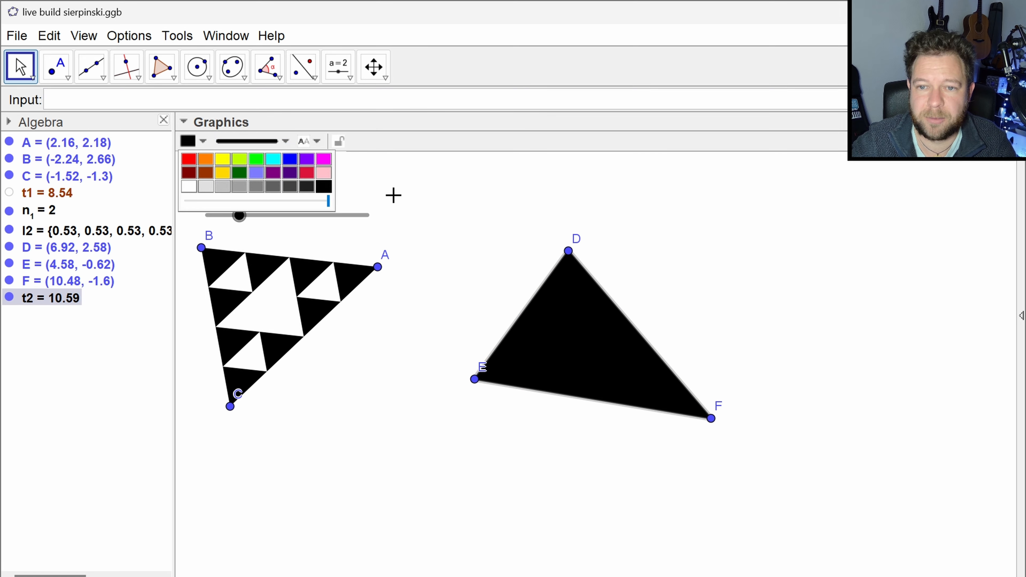
click(394, 195)
- Shift the labels of E and F clear of the triangle and move point E to about (4.66, -0.74)
drag(483, 367, 468, 362)
drag(718, 409, 726, 403)
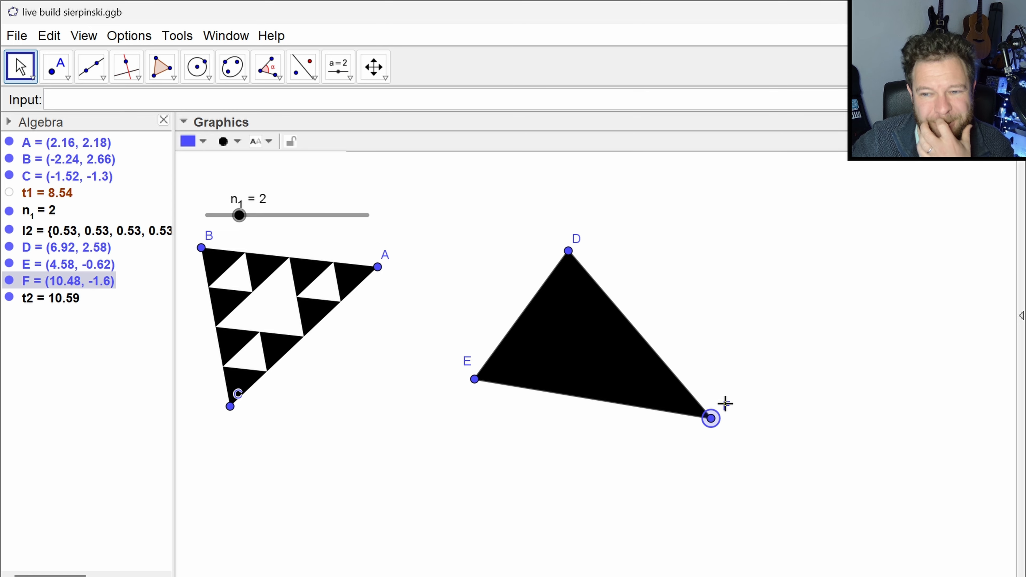
mouse_move(475, 380)
mouse_down()
mouse_move(470, 406)
mouse_move(467, 381)
mouse_move(442, 408)
mouse_move(478, 385)
mouse_up()
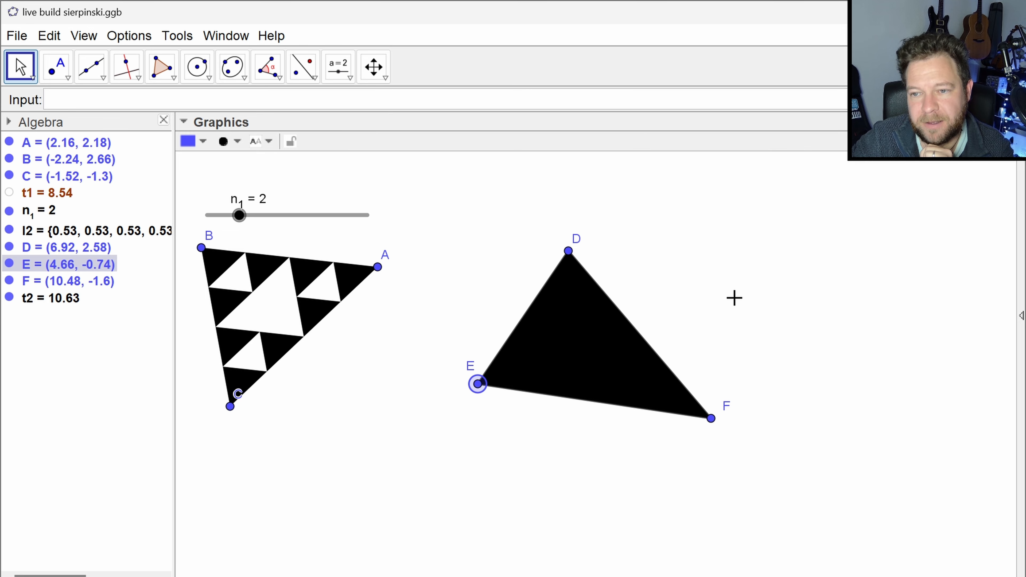
- Create the midpoint of side DE of the black triangle with the command Midpoint(D, E)
click(289, 101)
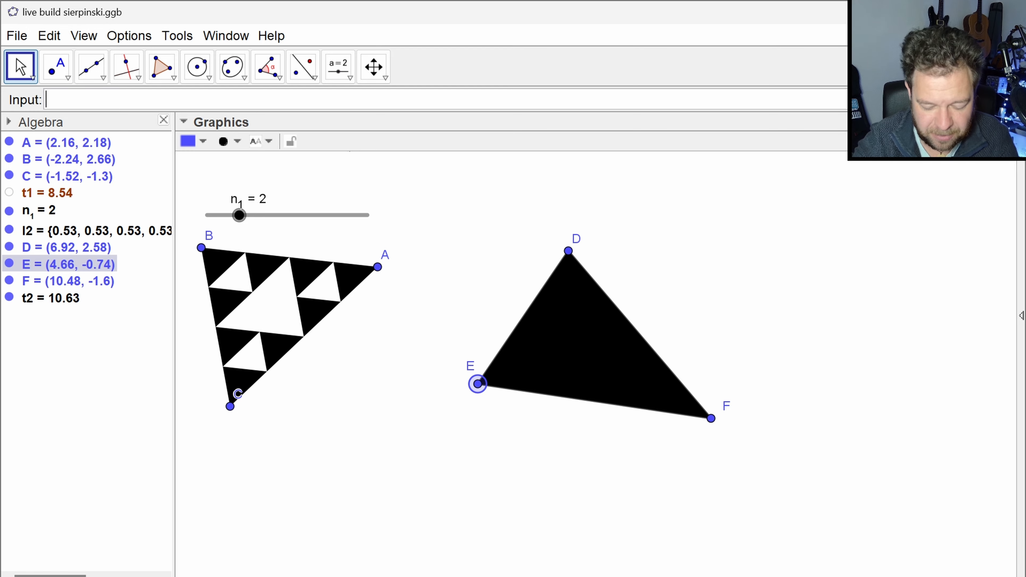
text(midpot)
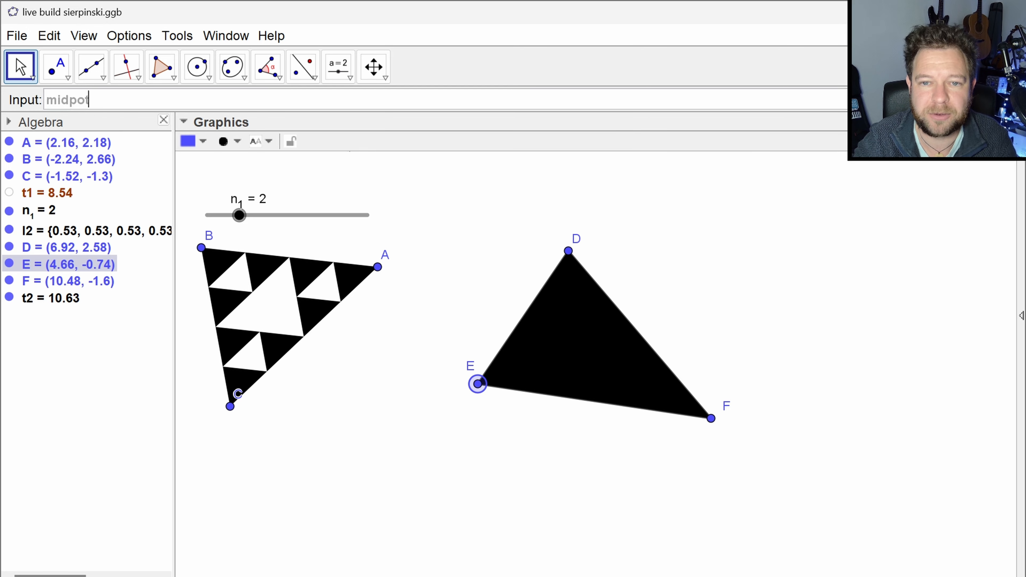
key(Down)
key(Down)
key(Down)
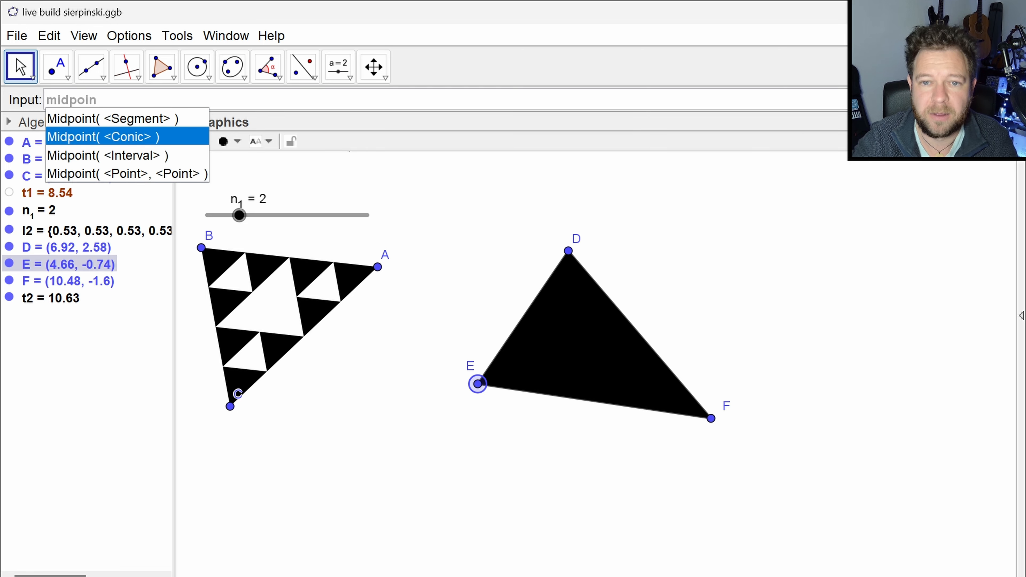
key(Return)
text(D)
key(Tab)
text(E)
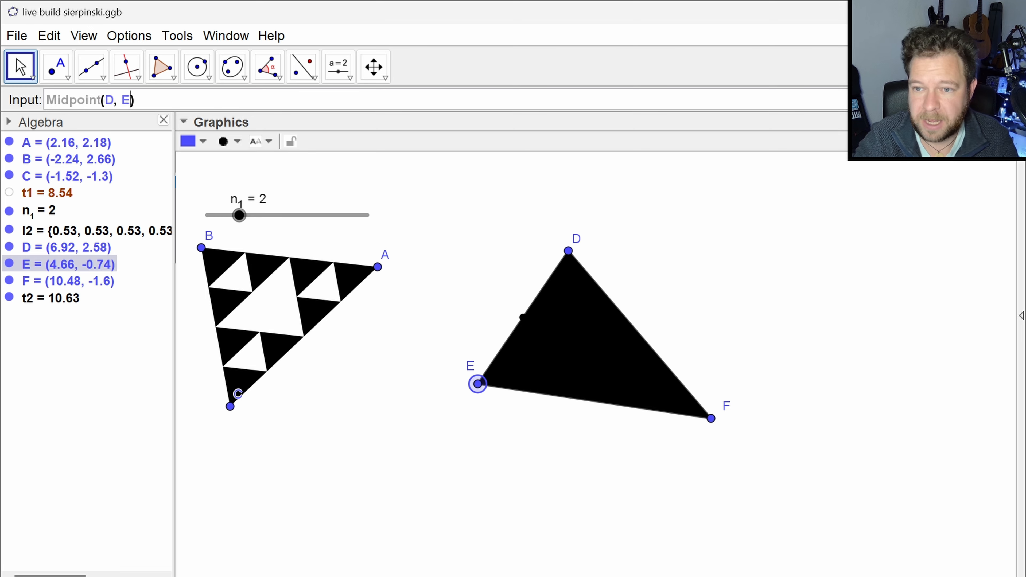
key(Return)
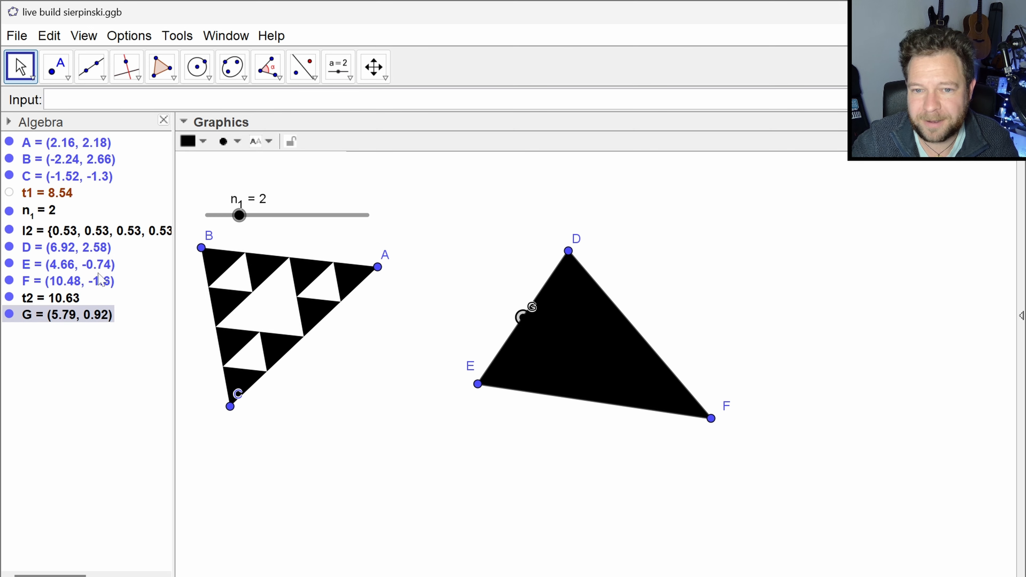
- Colour midpoint G blue and make blue the default colour of the Point tool
click(191, 141)
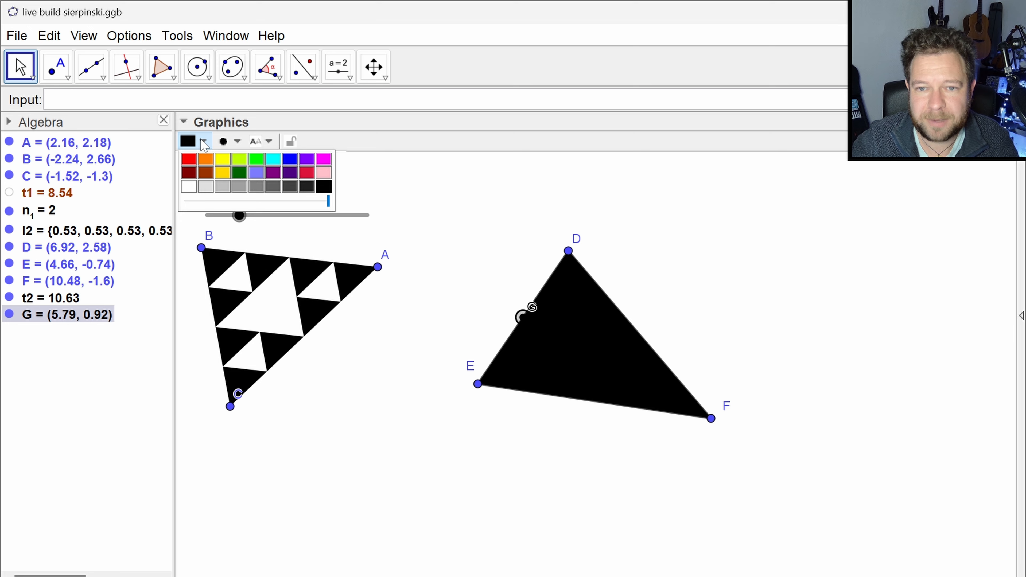
click(290, 159)
click(431, 196)
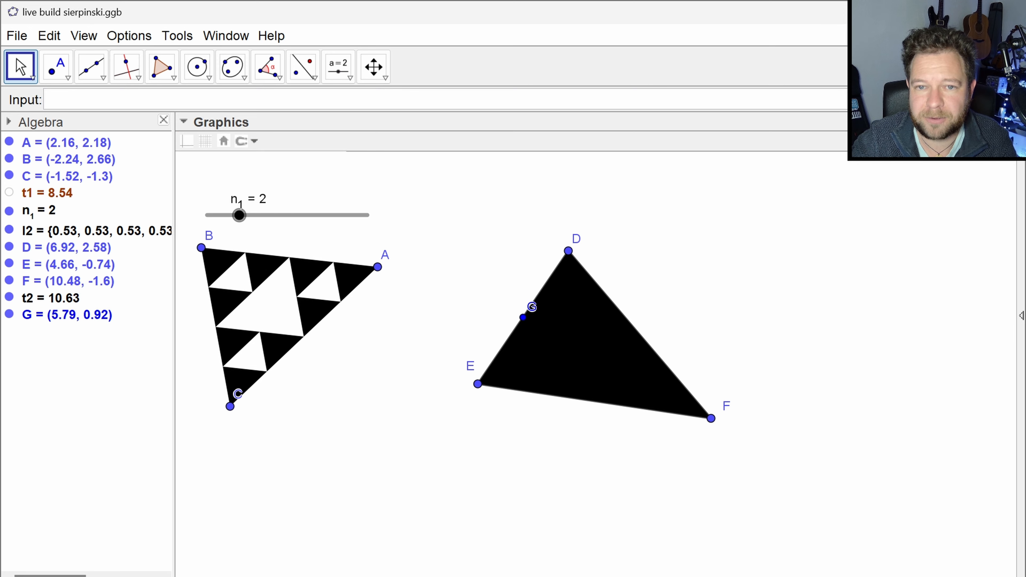
click(55, 66)
click(188, 142)
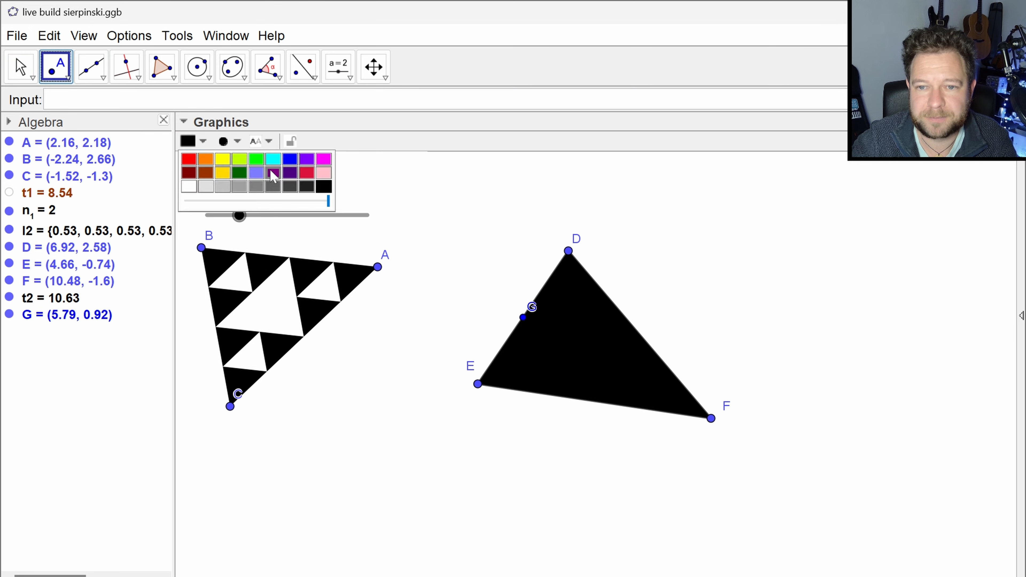
click(290, 159)
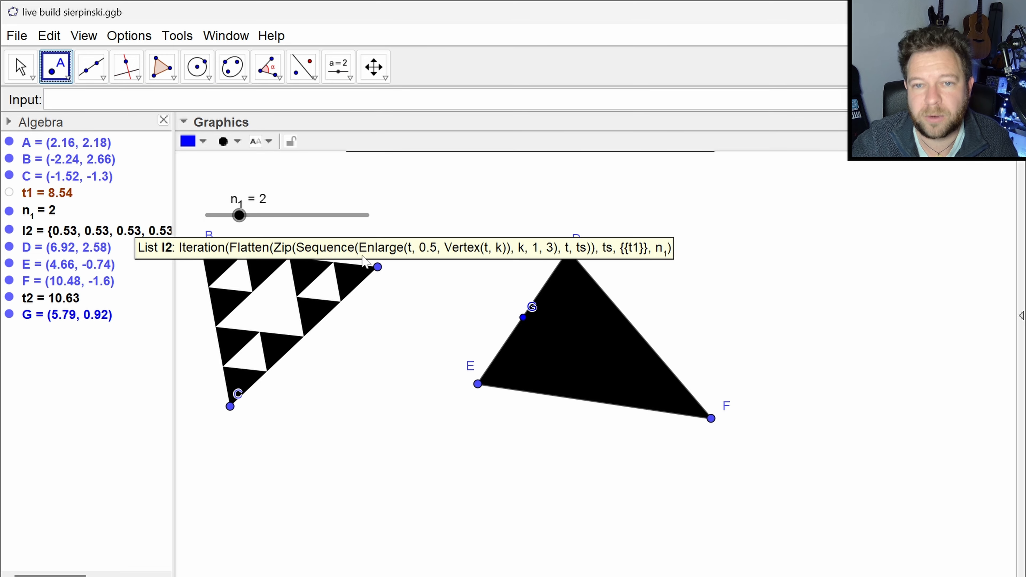
- Create the midpoint of side DF with the command Midpoint(D, F)
text(midpo)
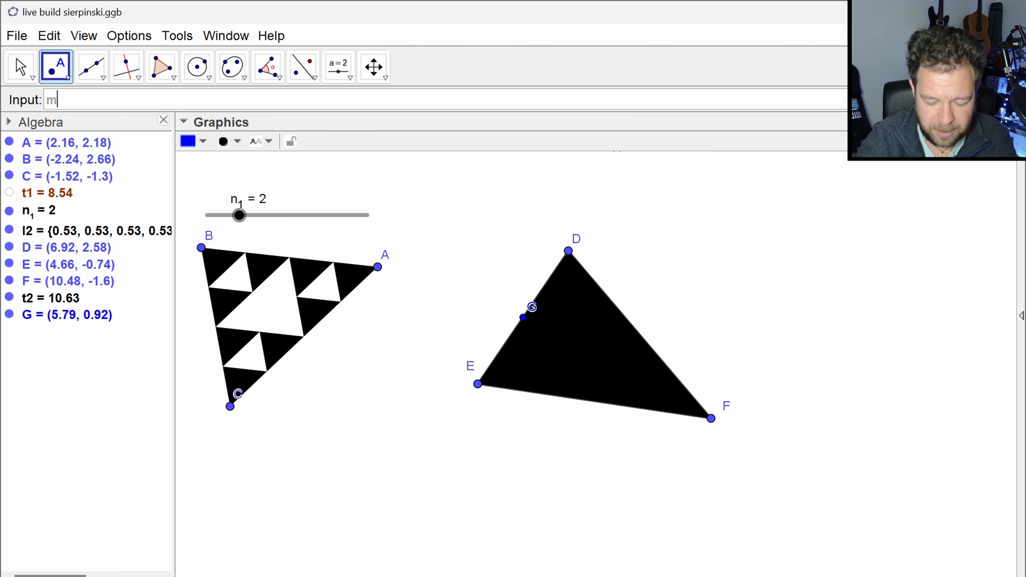
text(D)
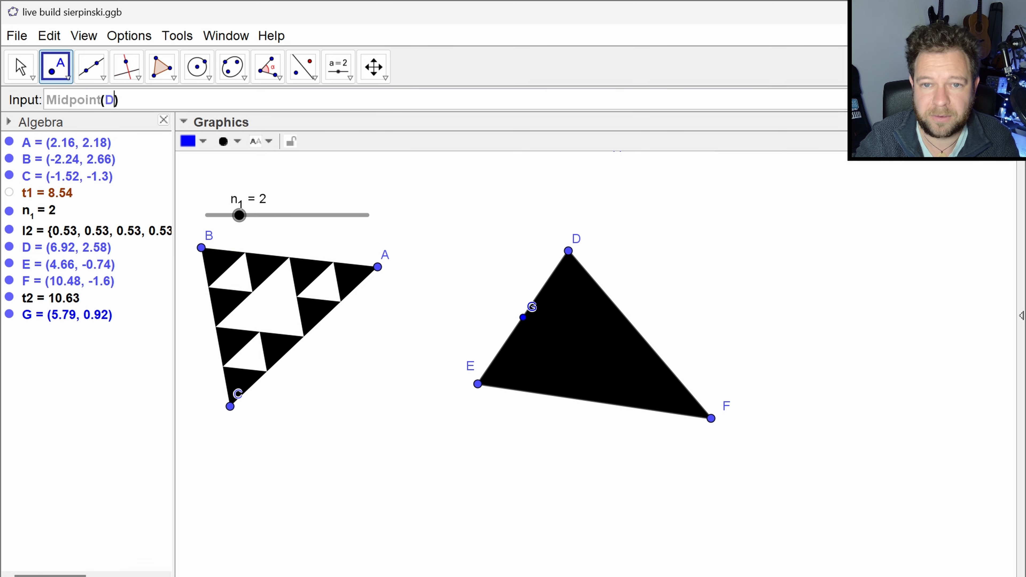
text(F)
key(Return)
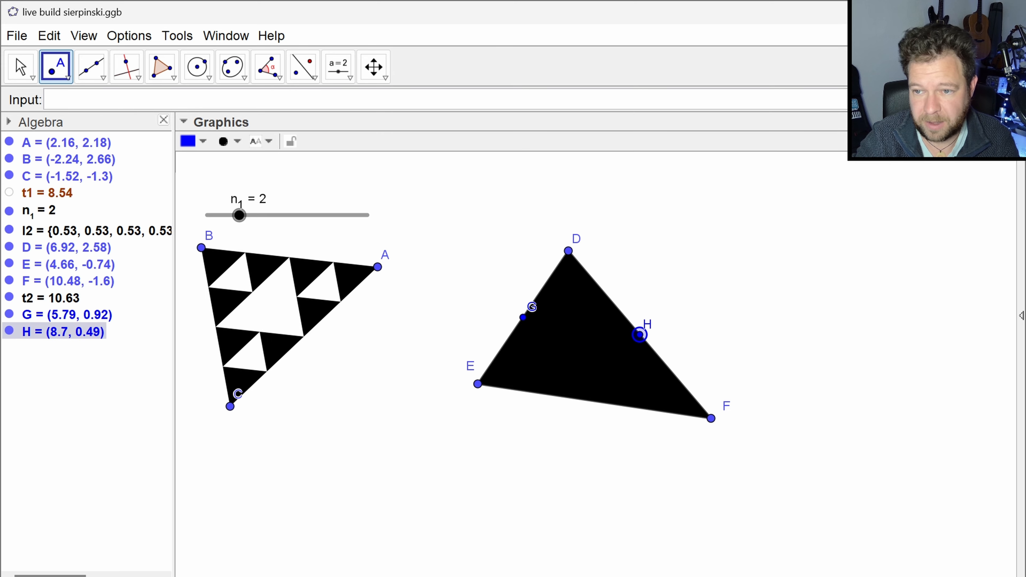
- Create the midpoint of side EF with the command Midpoint(E, F)
text(Midpo)
key(Down)
key(Down)
key(Down)
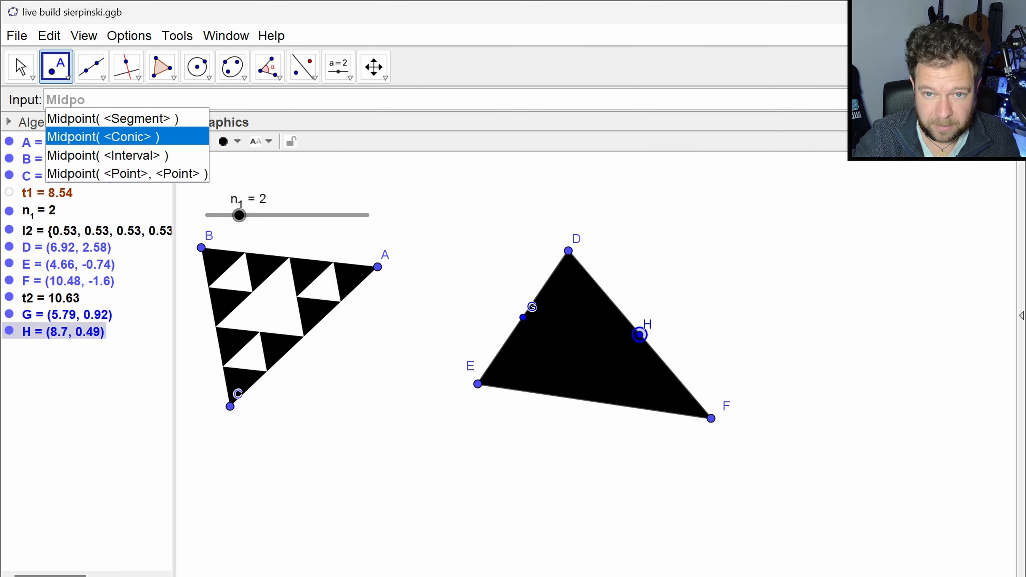
key(Return)
text(EF)
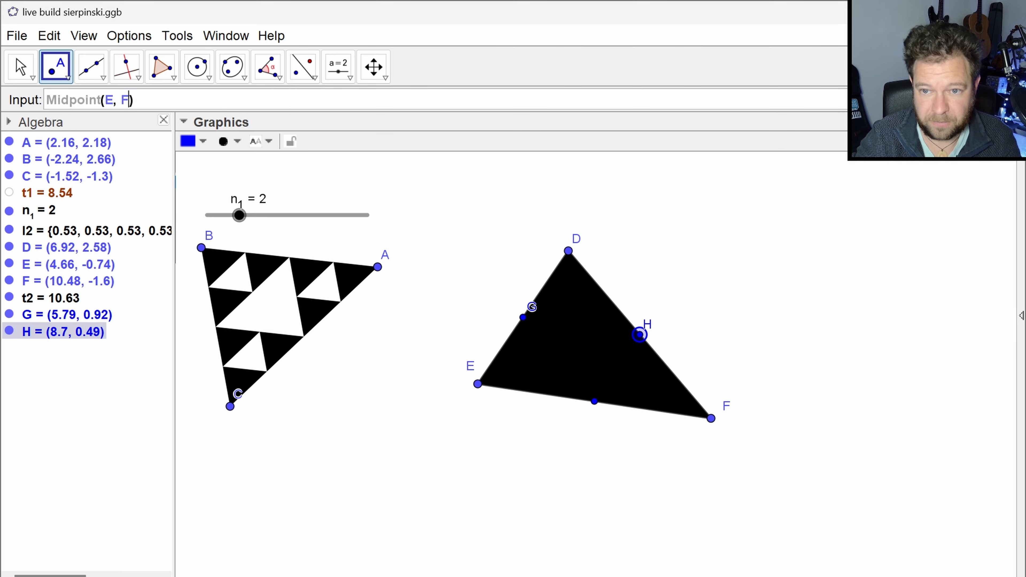
key(Return)
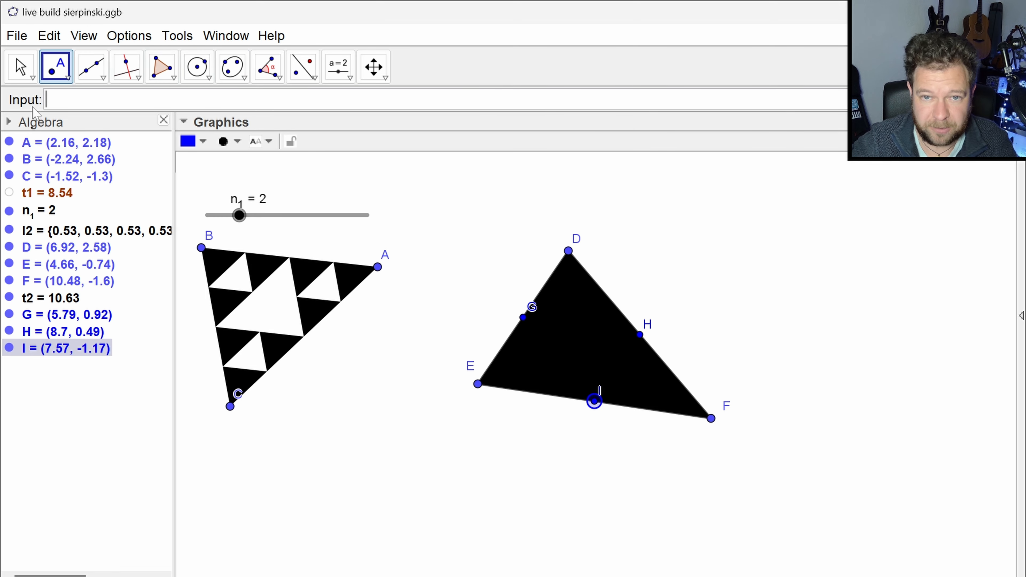
- Create the inner triangle through the three midpoints with the command Polygon({G,H,I})
text(polyg)
key(Down)
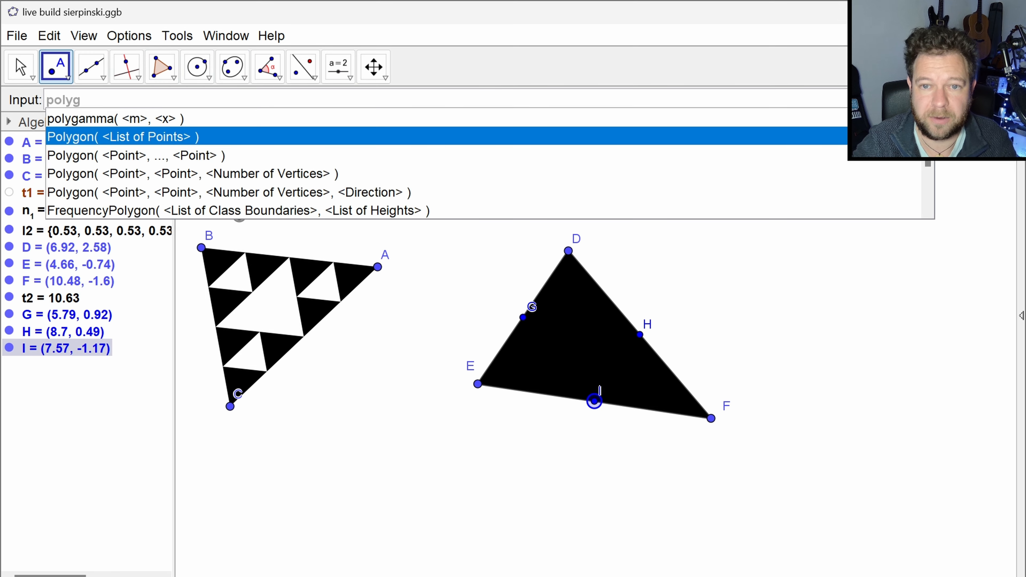
key(Return)
text({)
text(G,H,)
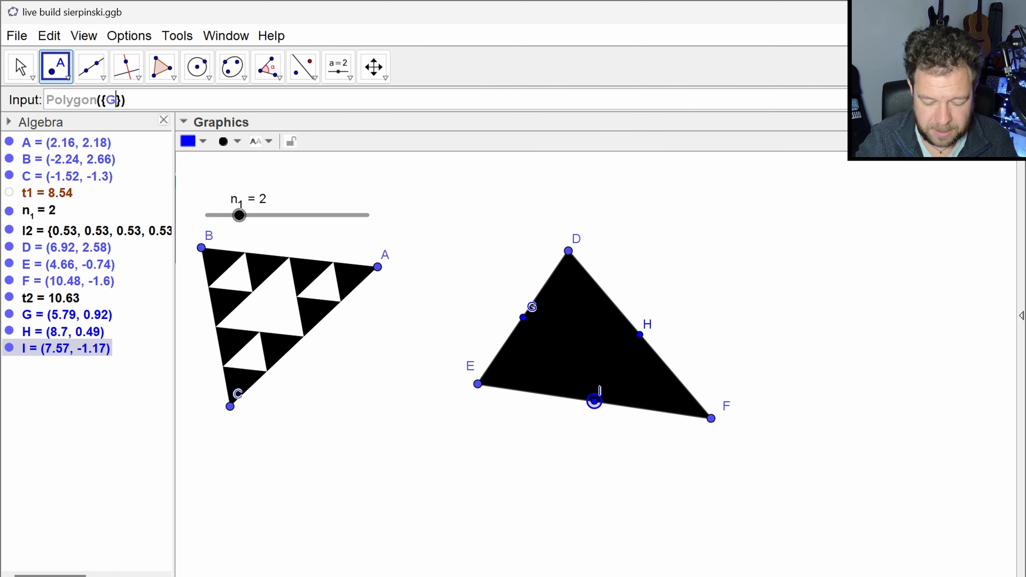
text(I)
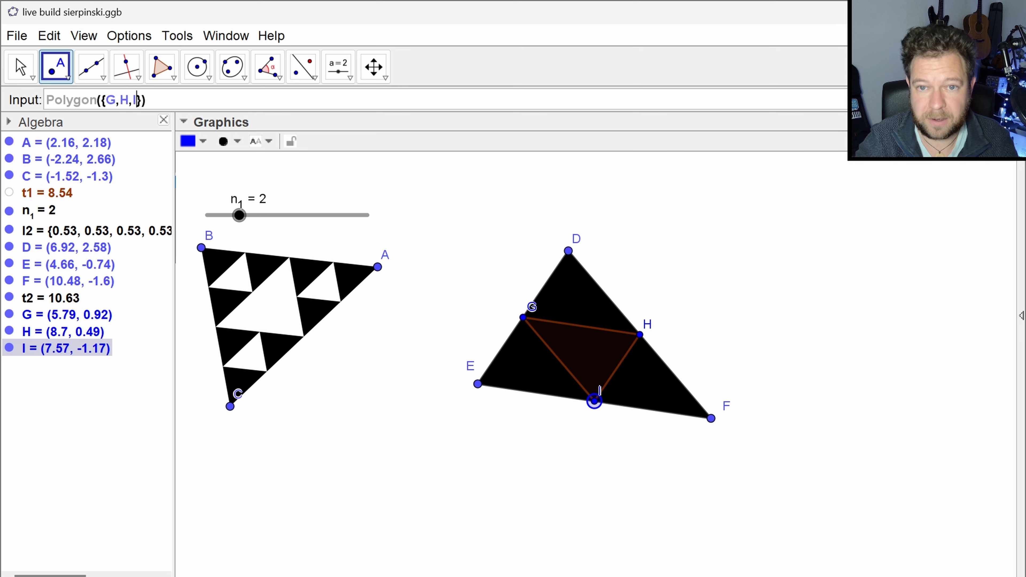
key(Return)
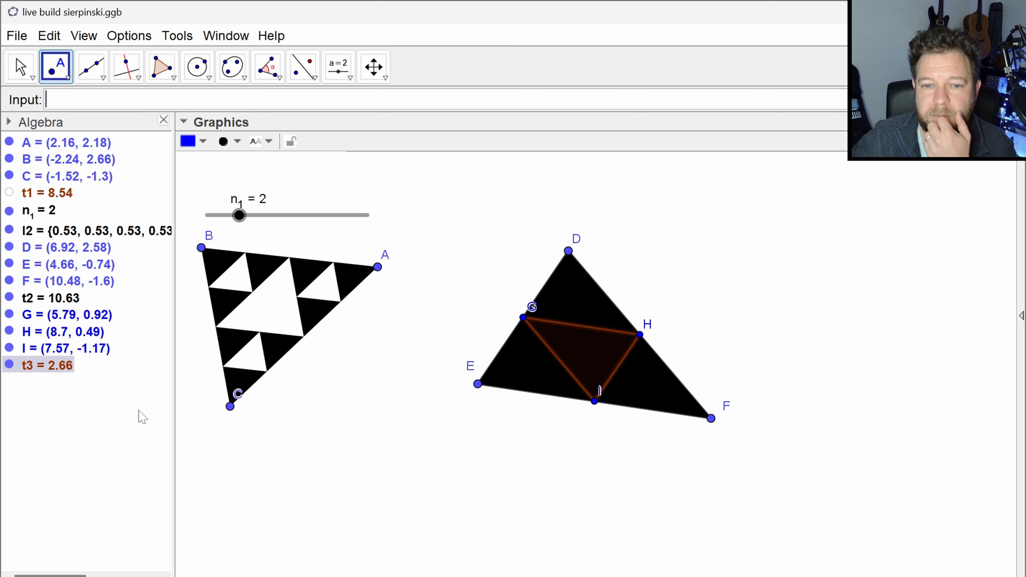
- Colour the inner triangle GHI white and raise its fill opacity to the maximum
click(43, 362)
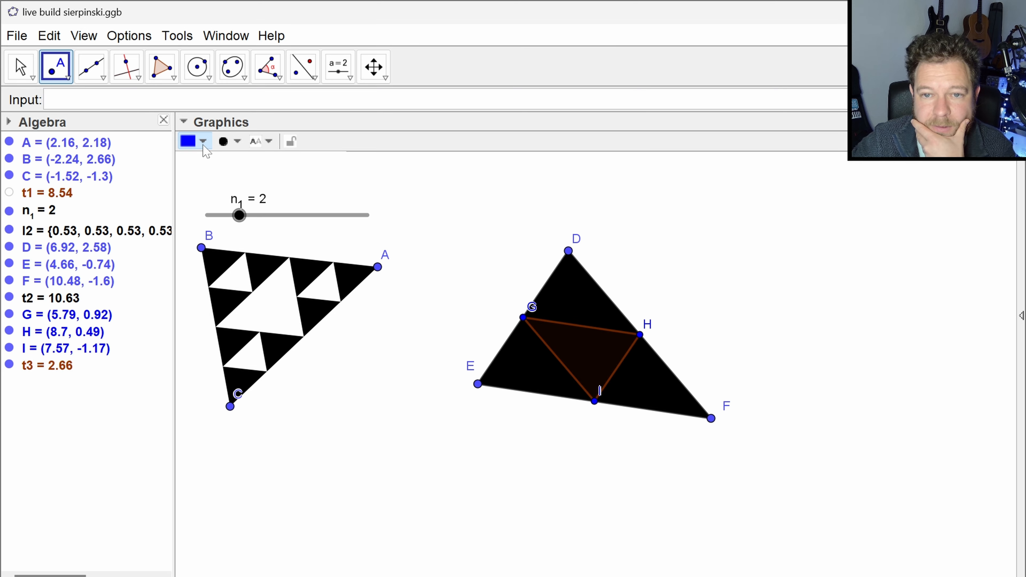
click(21, 67)
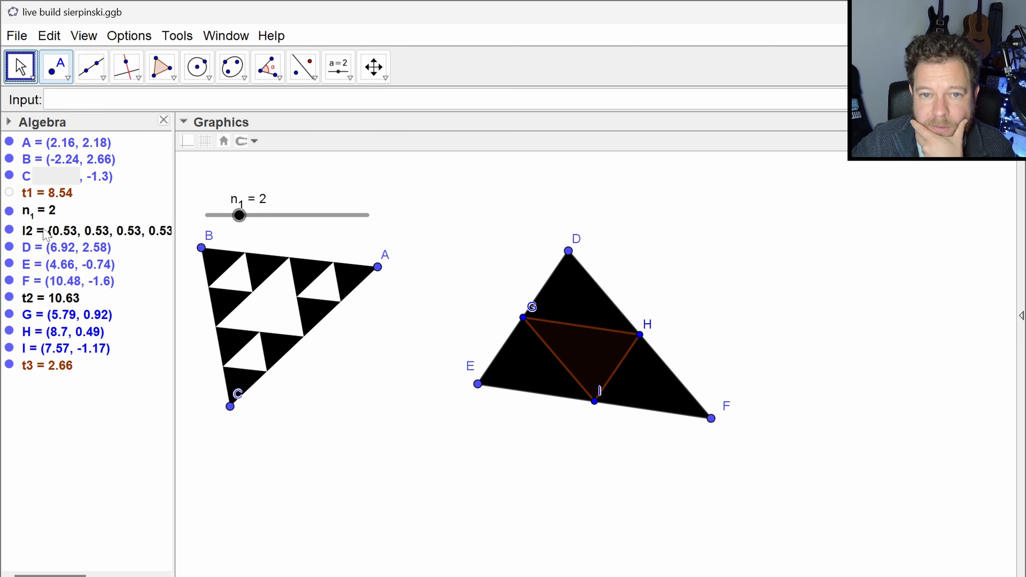
click(31, 367)
click(189, 141)
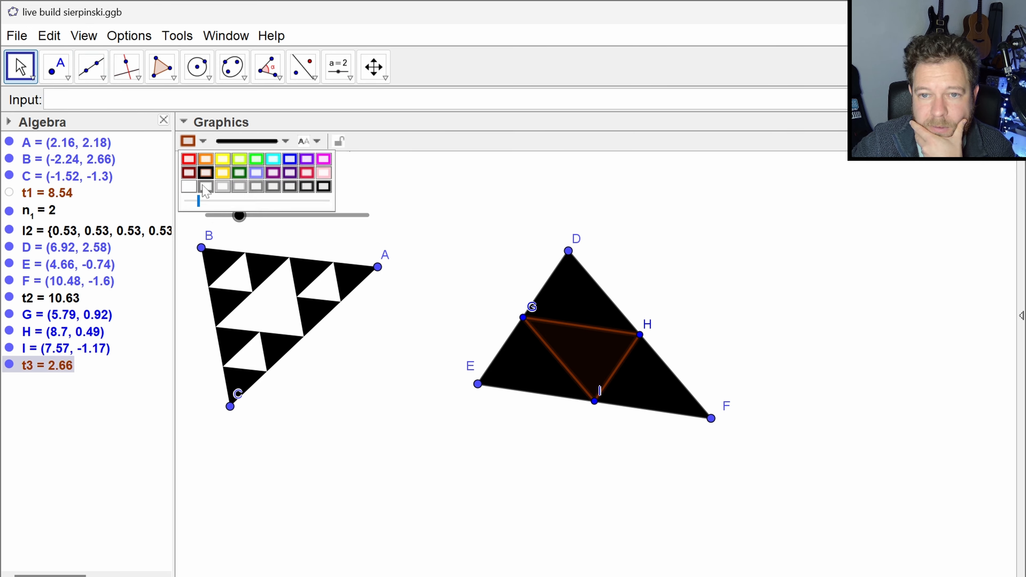
click(189, 187)
drag(198, 201, 371, 223)
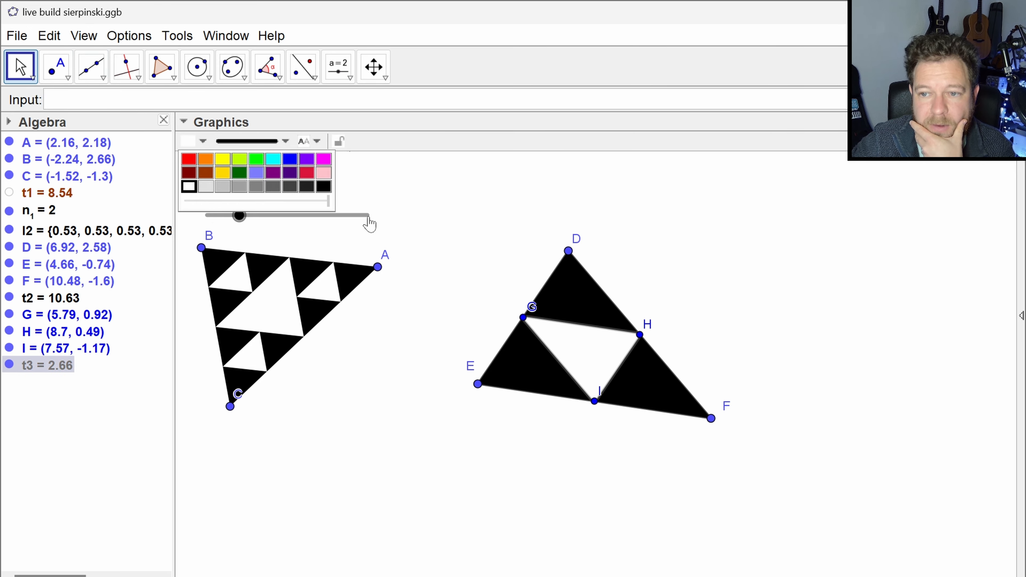
click(468, 202)
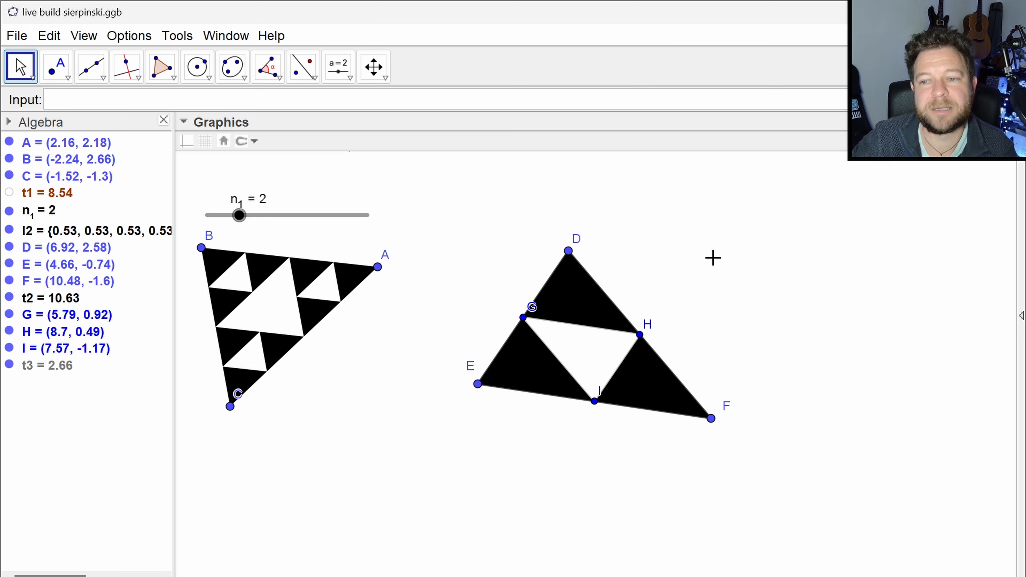
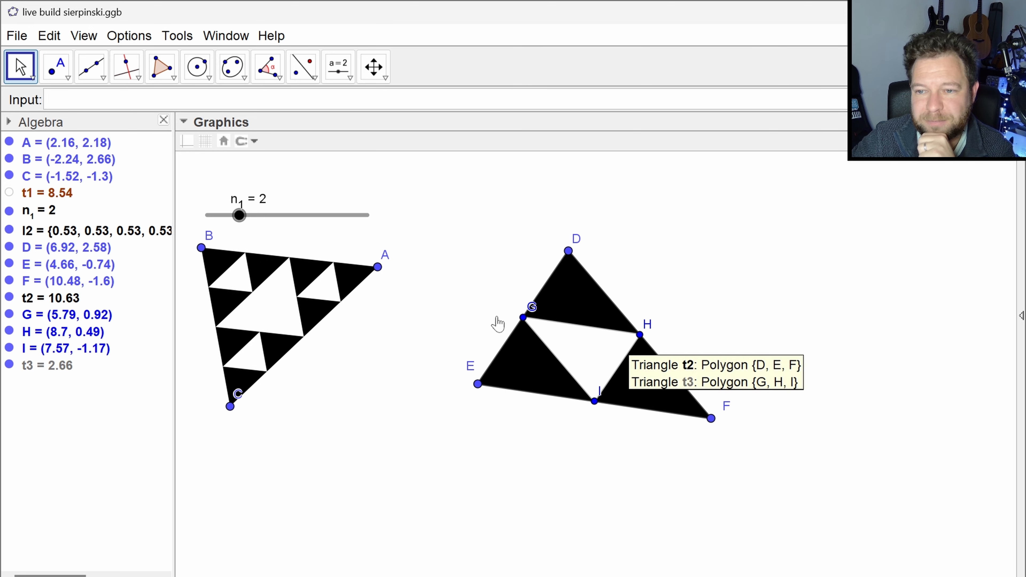
- Hide the triangle vertices D, E and F and the midpoints G, H and I
click(9, 247)
click(9, 264)
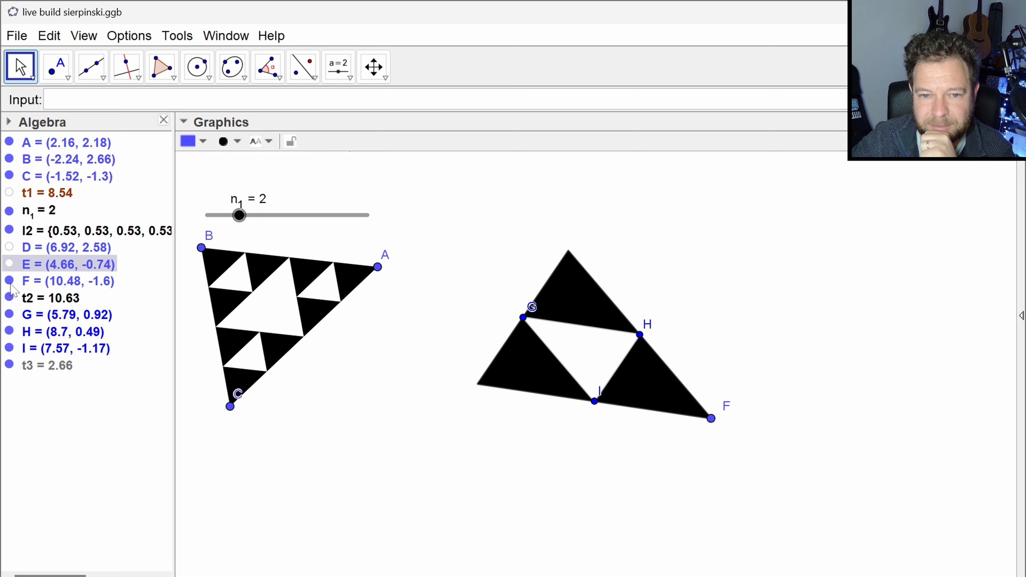
click(8, 281)
click(9, 314)
click(9, 332)
click(9, 348)
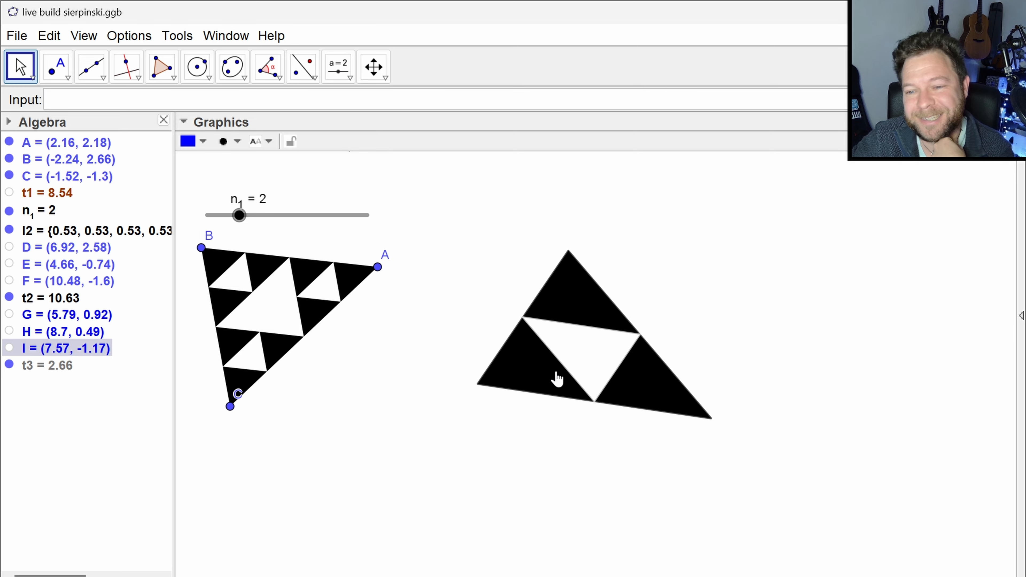
- Show the outer vertices D, E and F again, then hide all three of them
click(9, 247)
click(10, 264)
click(9, 280)
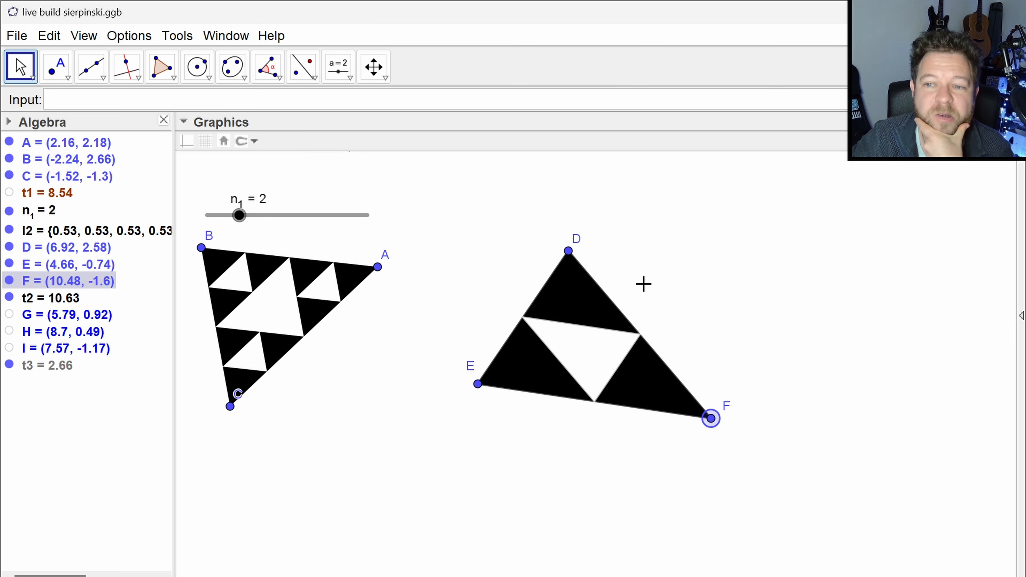
click(9, 280)
click(9, 263)
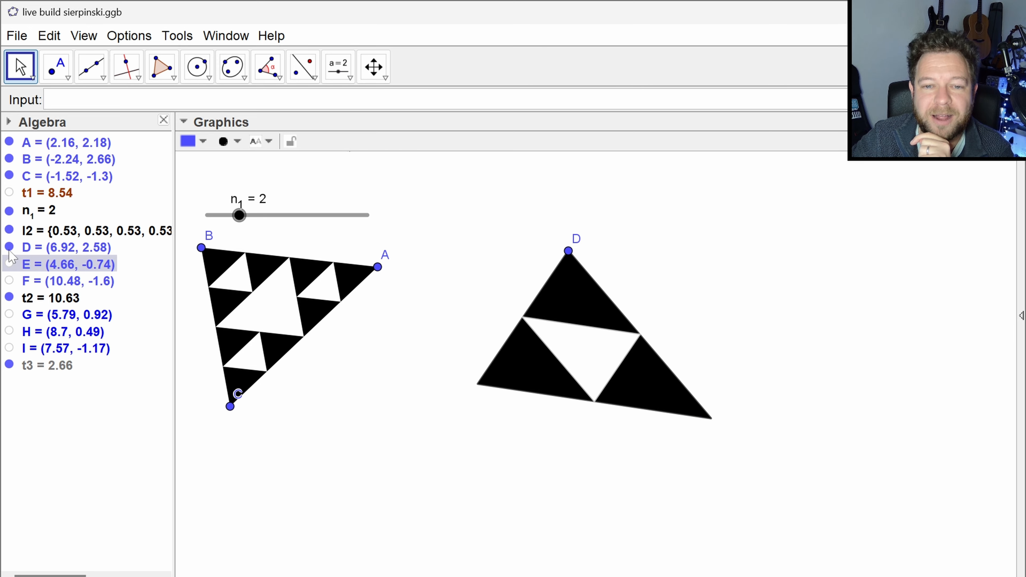
click(9, 247)
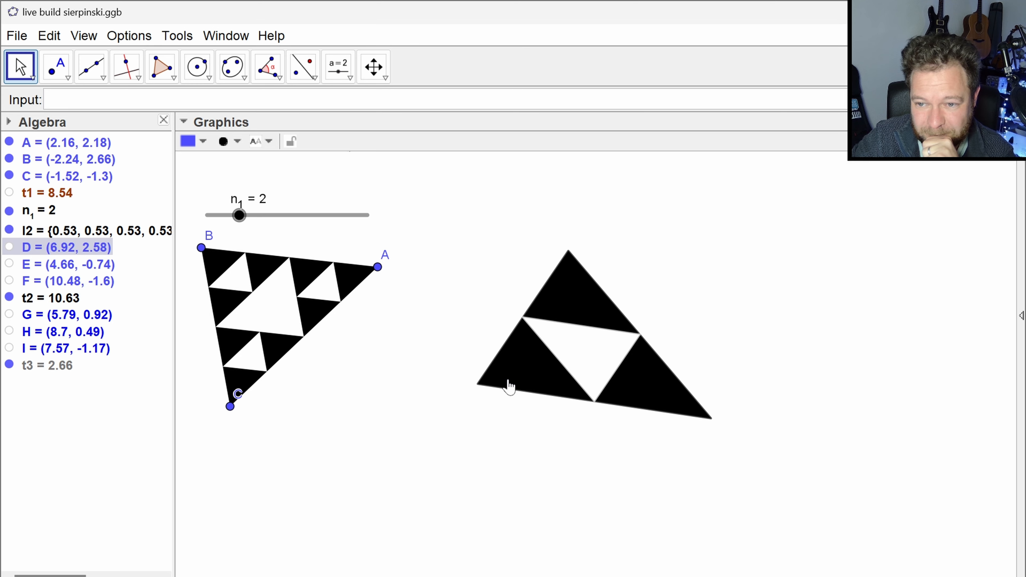
- Create the centre point of the white inner triangle with the command Centroid(t3)
click(83, 99)
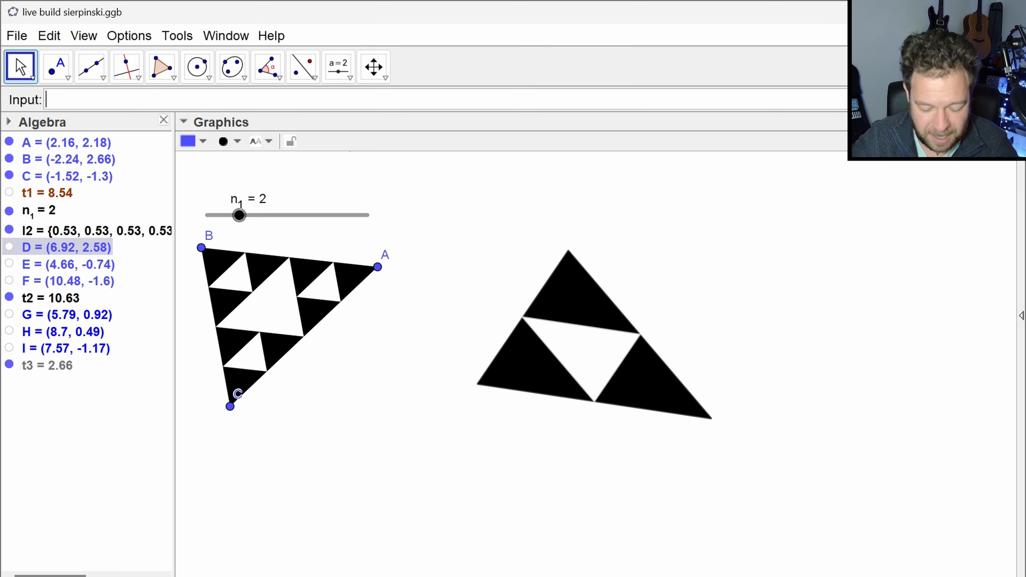
text(cnet)
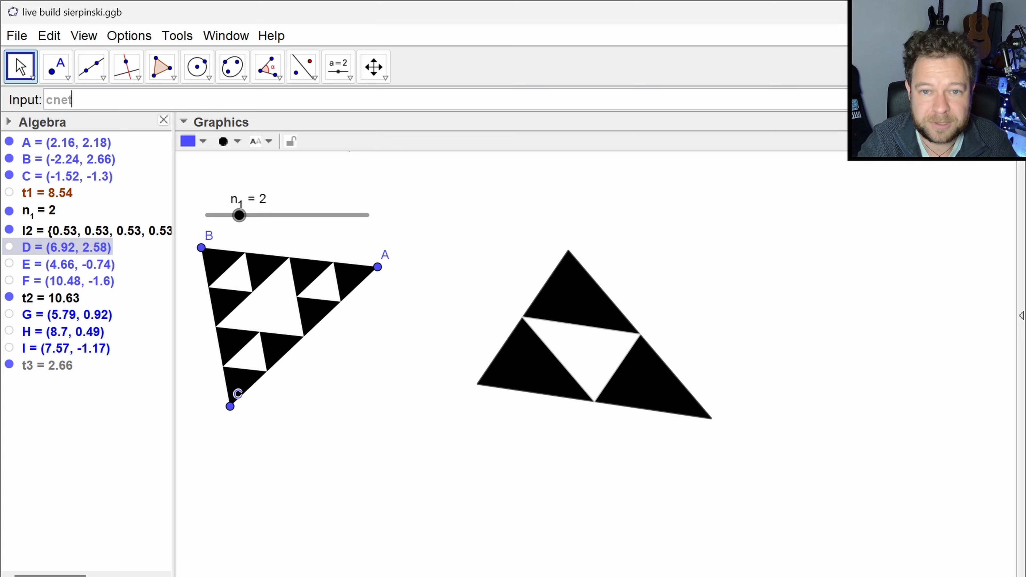
key(BackSpace)
key(BackSpace)
key(BackSpace)
text(ent)
key(Down)
key(Down)
key(Down)
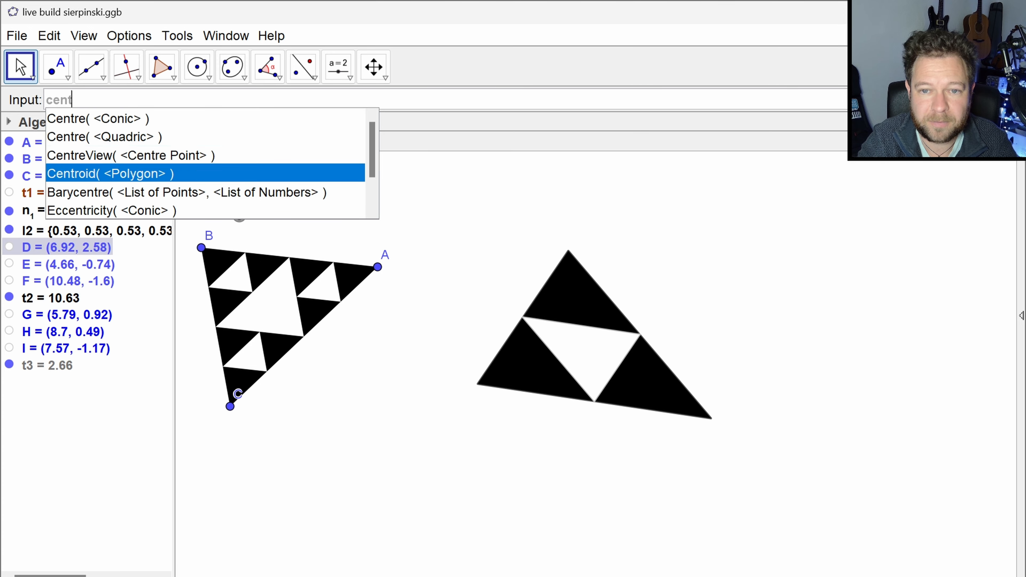
key(Return)
text(t)
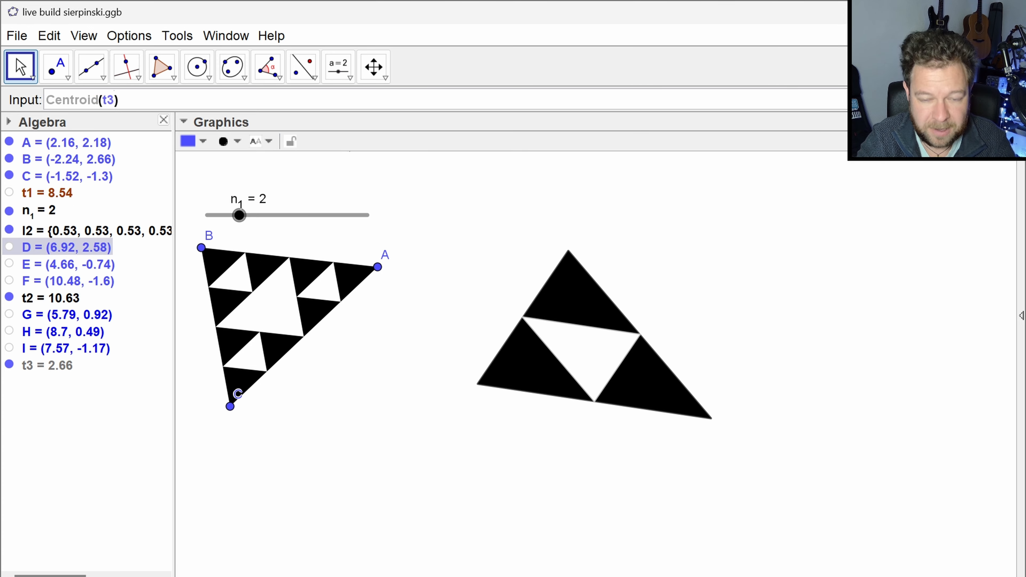
text(3)
key(Return)
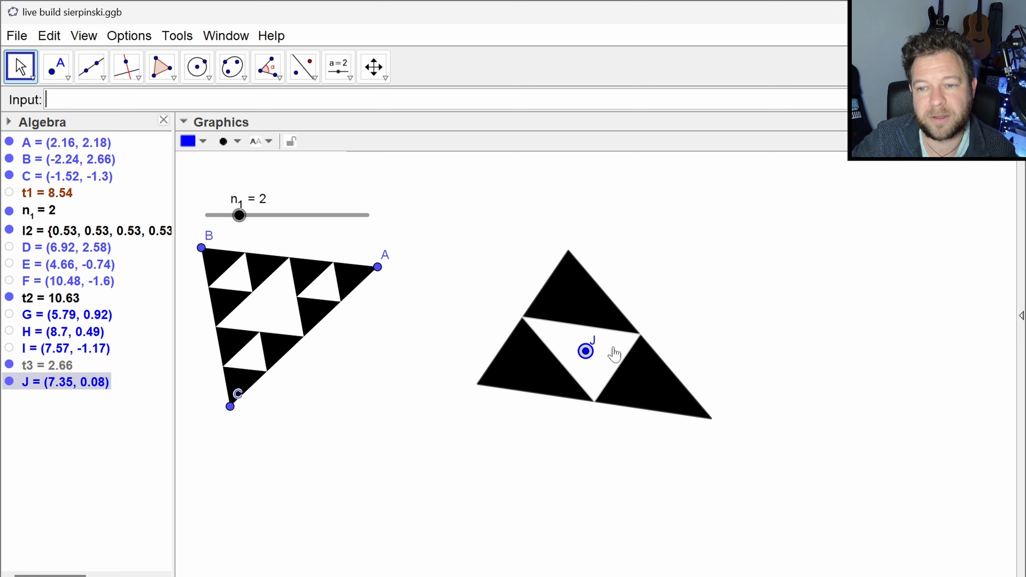
- Write a command that enlarges point J by factor 3 from the white triangle's first vertex: Enlarge(J, 3,vertex(t3,1))
text(enlarge)
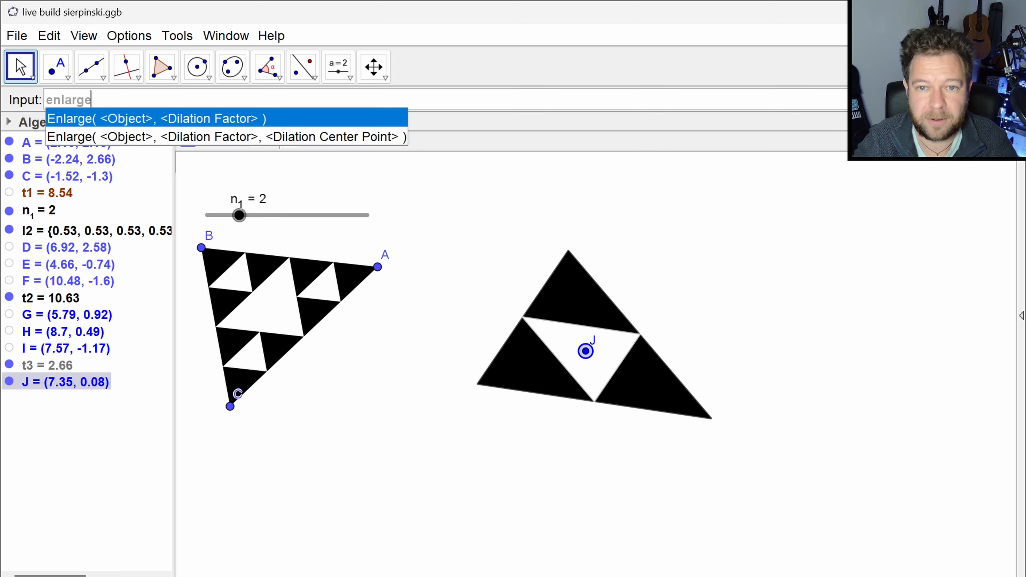
key(Return)
text(J)
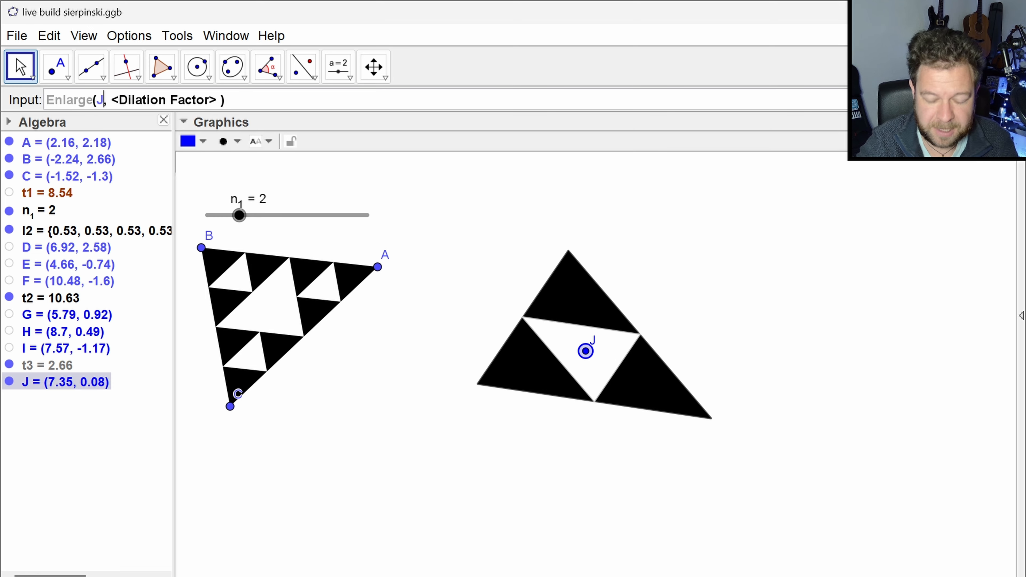
key(Tab)
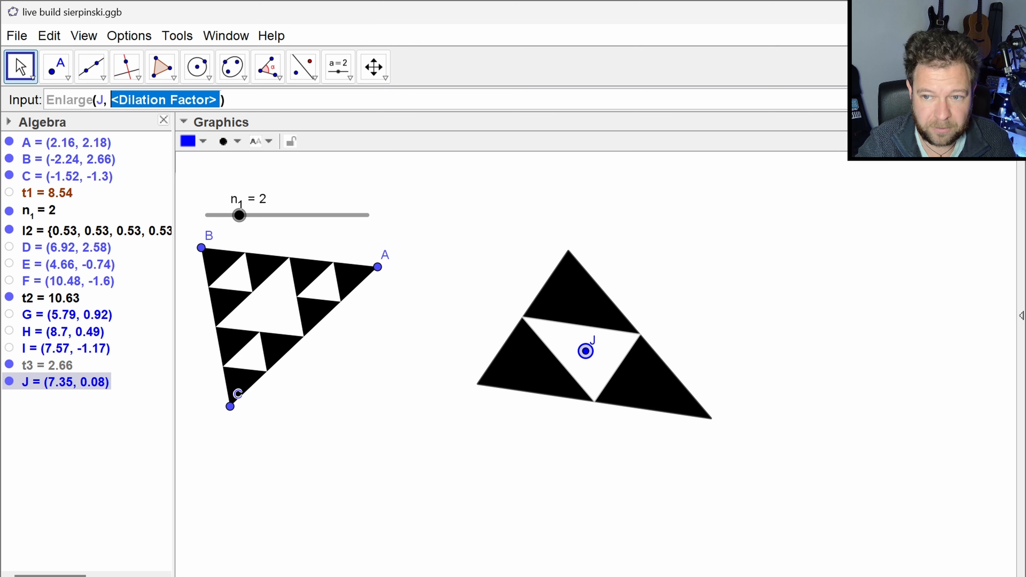
text(2,)
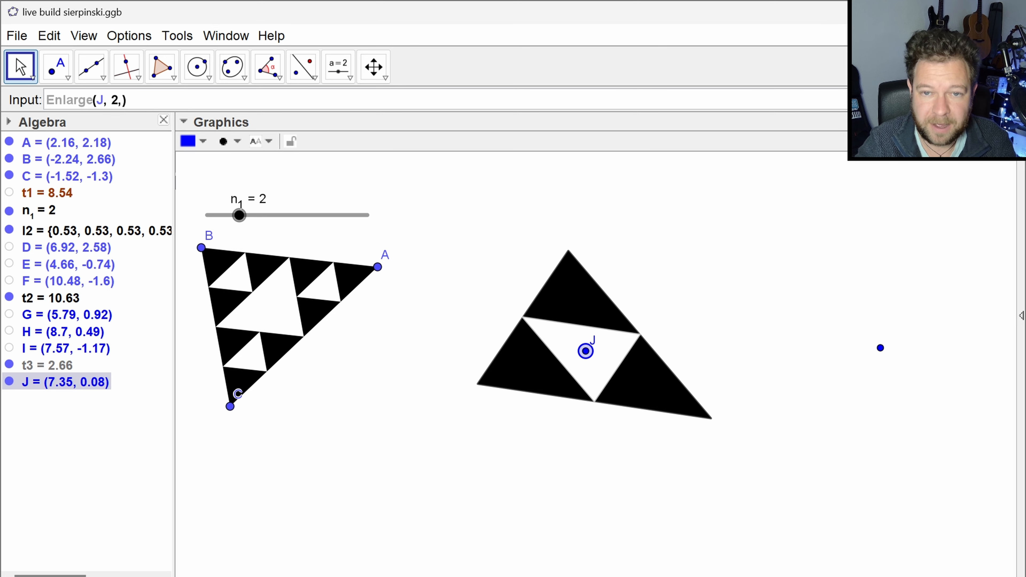
text(vertex()
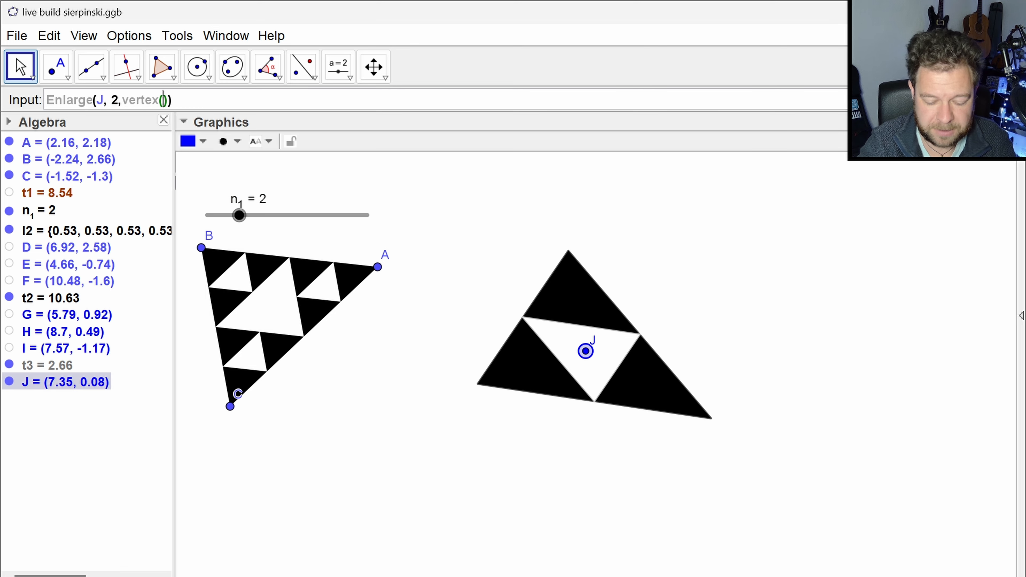
text(t1)
text(,1)
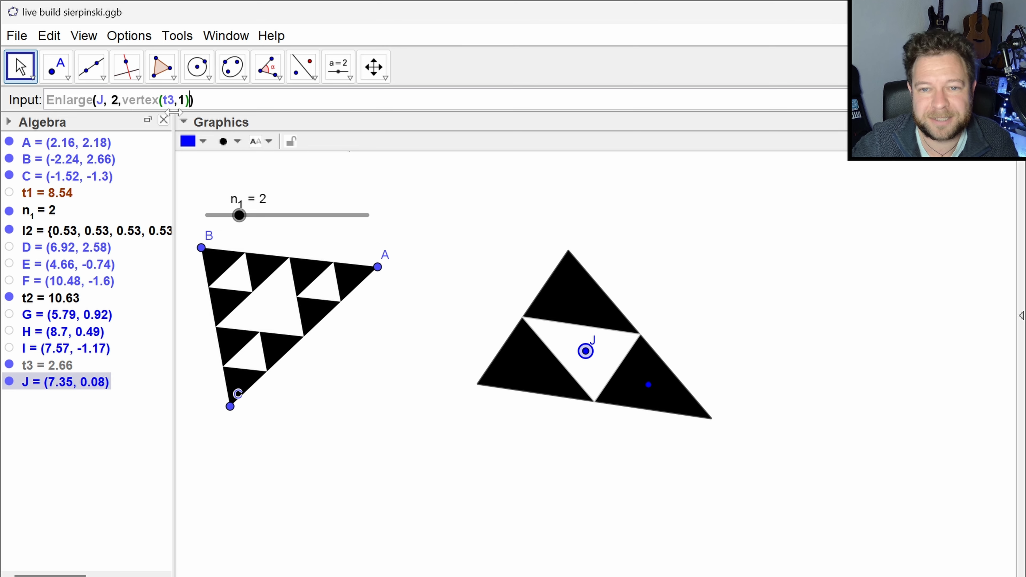
key(BackSpace)
text(3)
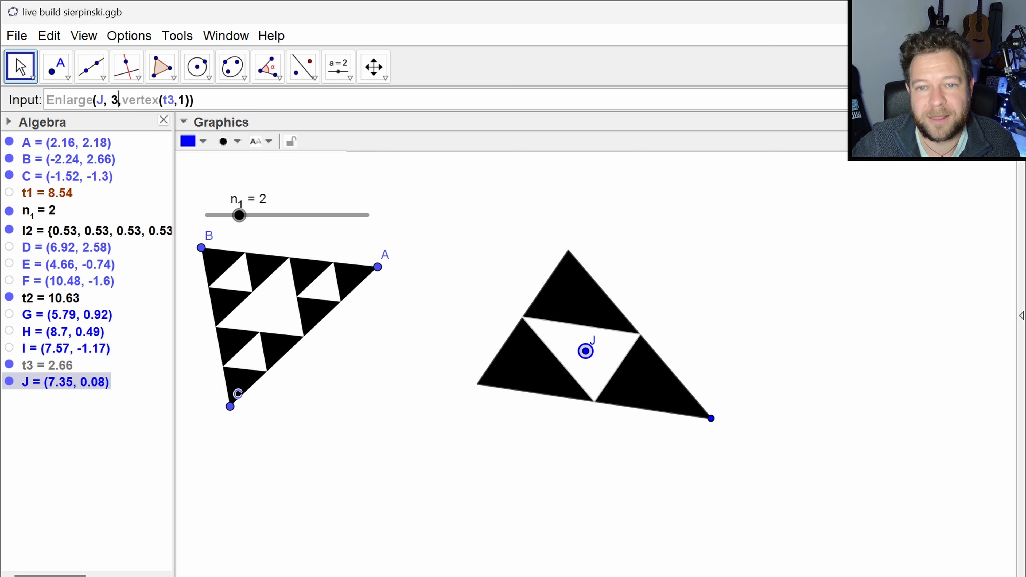
key(End)
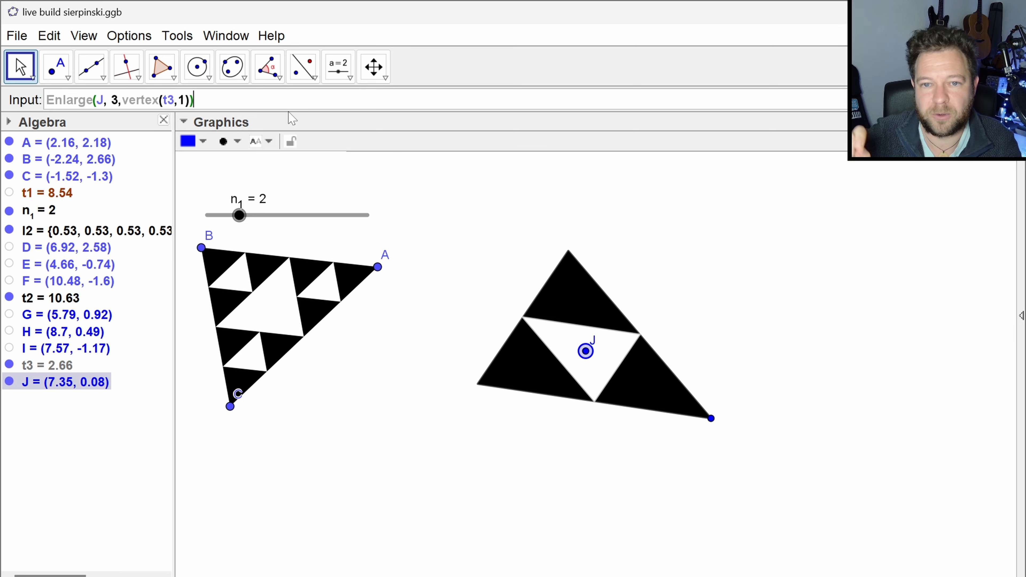
- Extend the pending command to all three vertices as sequence(Enlarge(J, 3,vertex(t3,k)),k,1,3)
key(Home)
text(sequence()
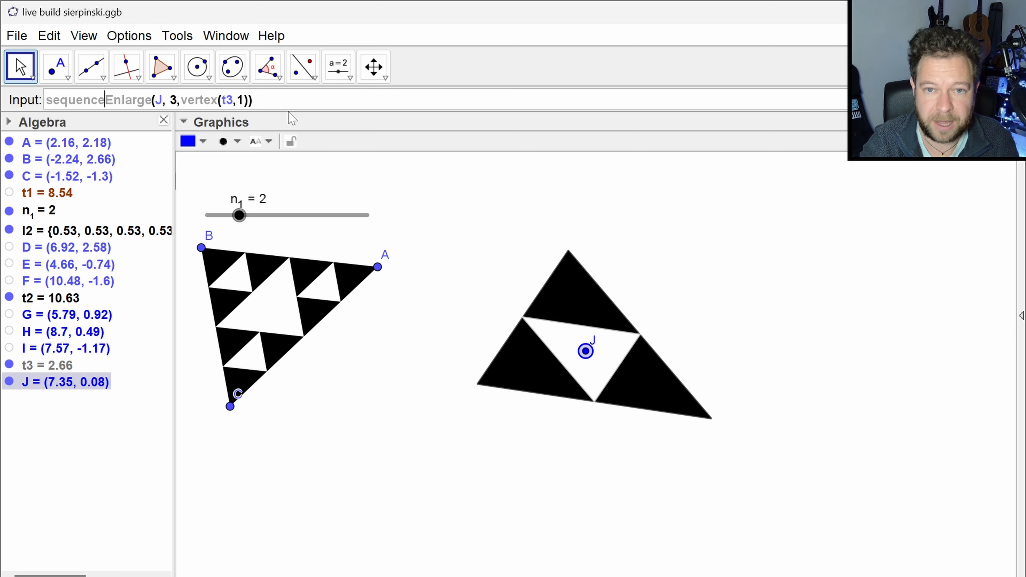
key(End)
key(Left)
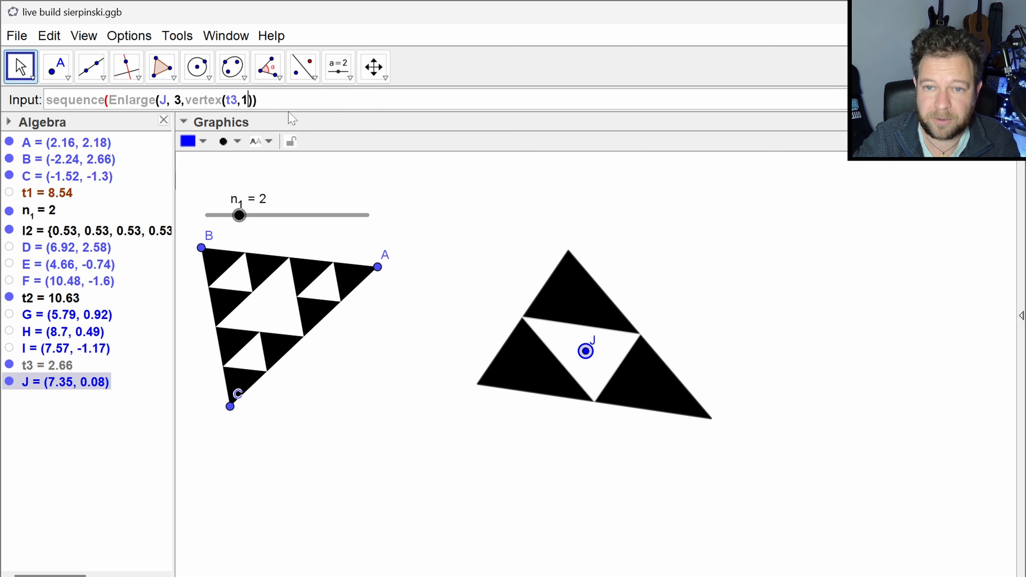
key(BackSpace)
text(k)))
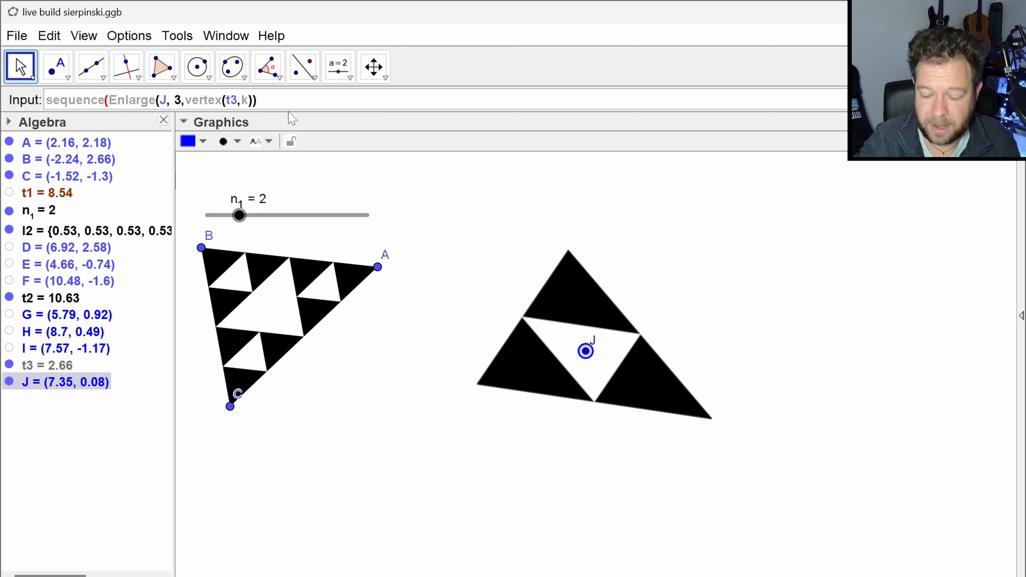
text(,k,)
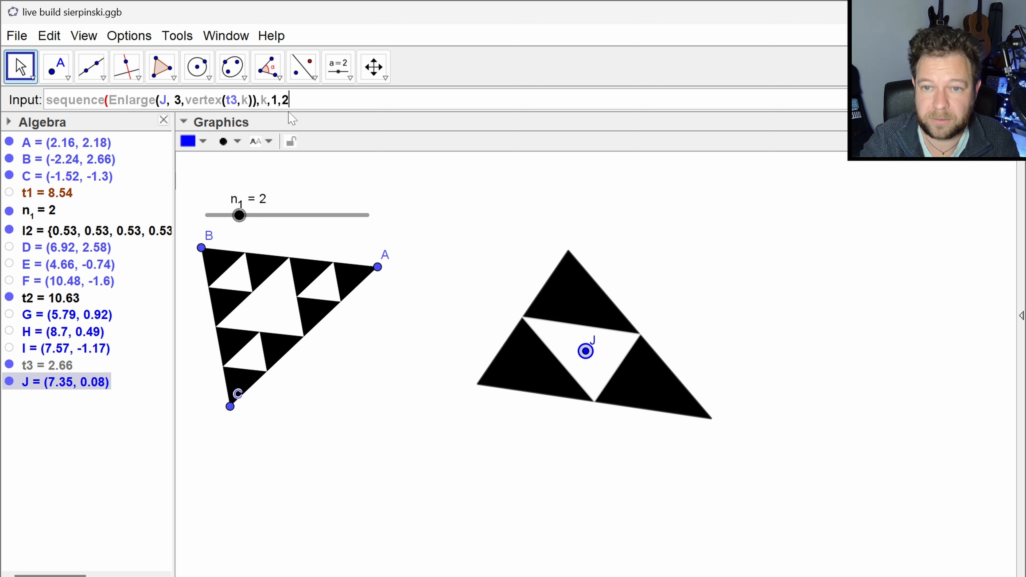
text(1,3))
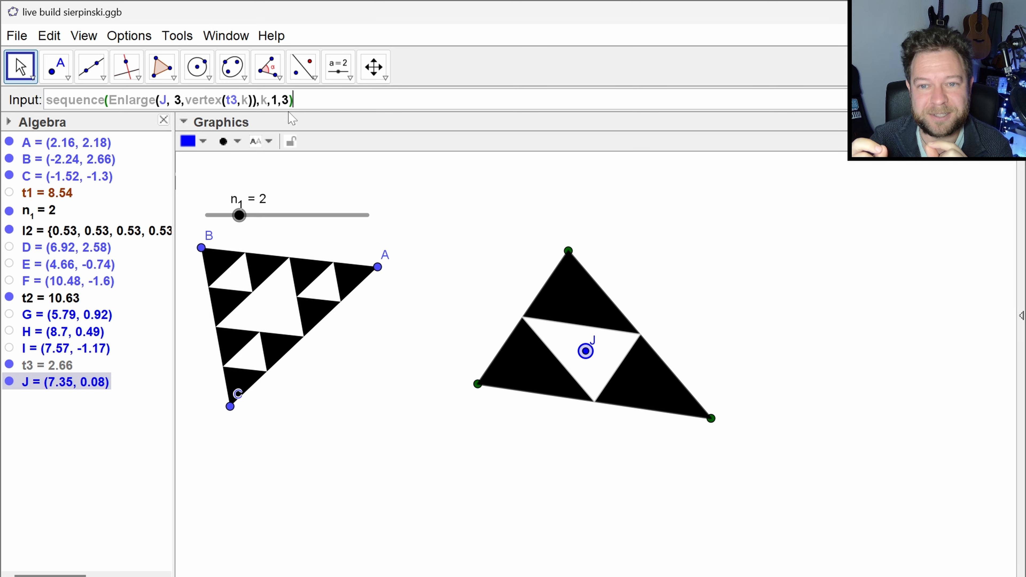
- Wrap the inner Enlarge expression so t3 is scaled by 0.5 about each resulting point: enlarge(t3,0.5,Enlarge(J, 3,vertex(t3,k)))
key(Home)
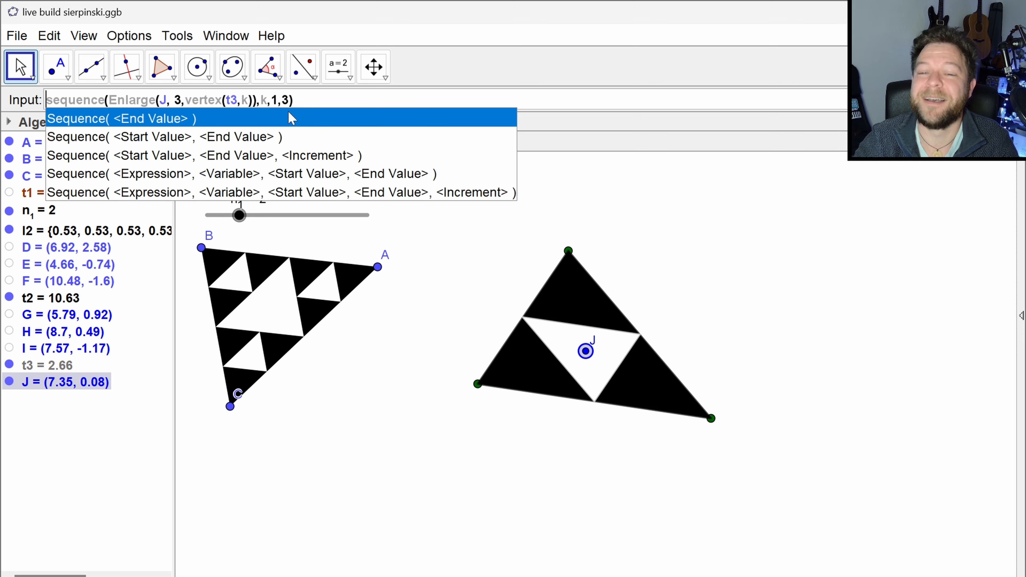
key(Right)
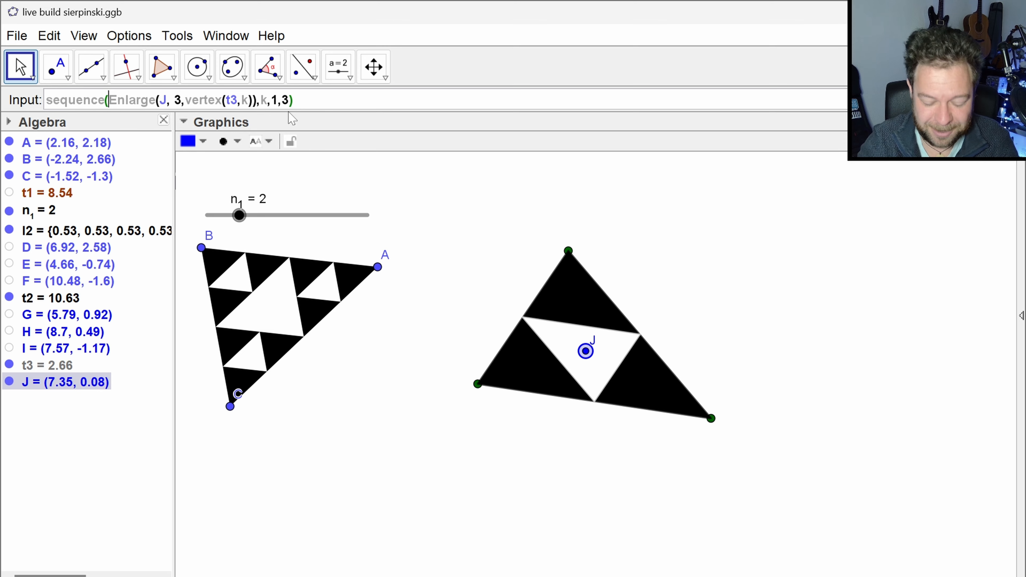
text(enlarge)
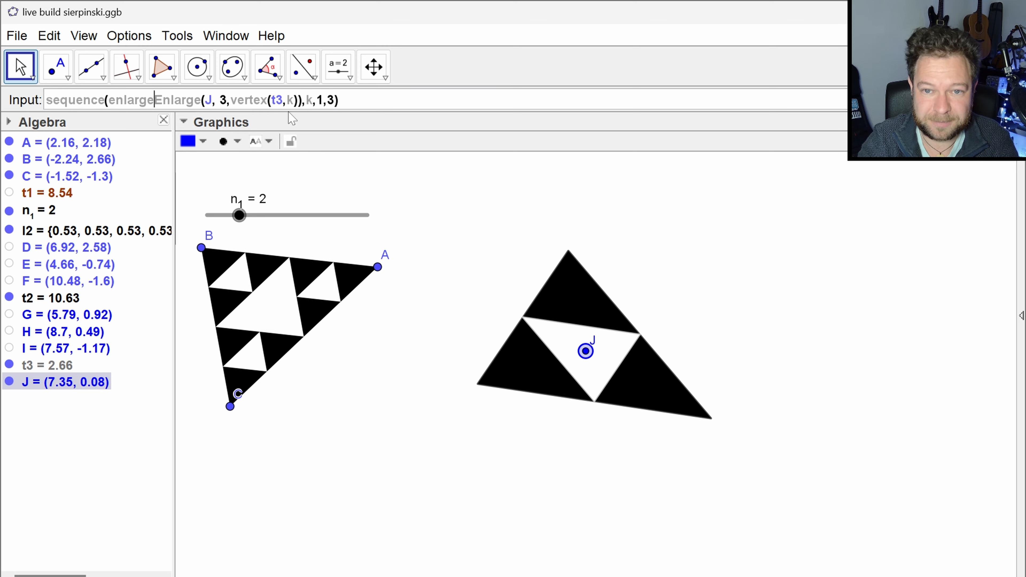
text(()
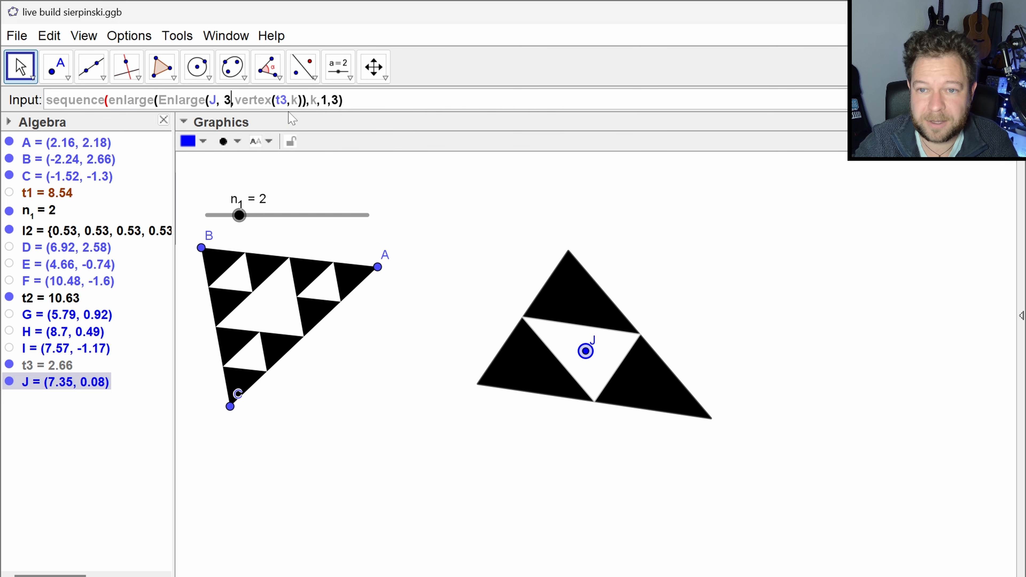
key(Right)
key(Right)
key(Right)
key(Right)
key(Right)
key(Right)
key(Right)
key(Right)
key(Right)
key(Right)
key(Right)
key(Right)
key(Right)
key(Right)
text())
key(Left)
key(Left)
key(Left)
key(Left)
key(Left)
key(Left)
key(Left)
key(Left)
key(Left)
key(Left)
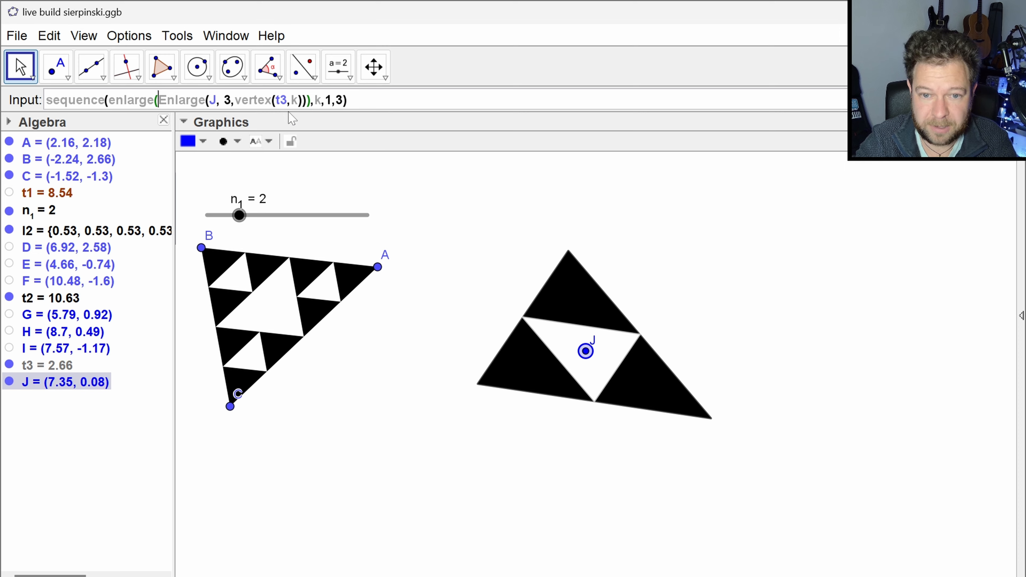
text(t3)
text(,0.)
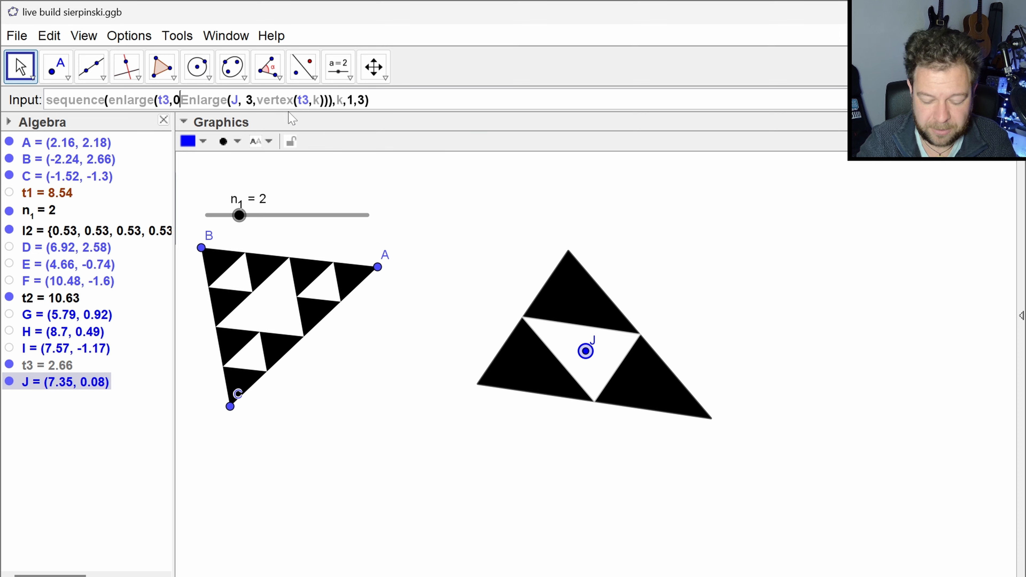
text(5,)
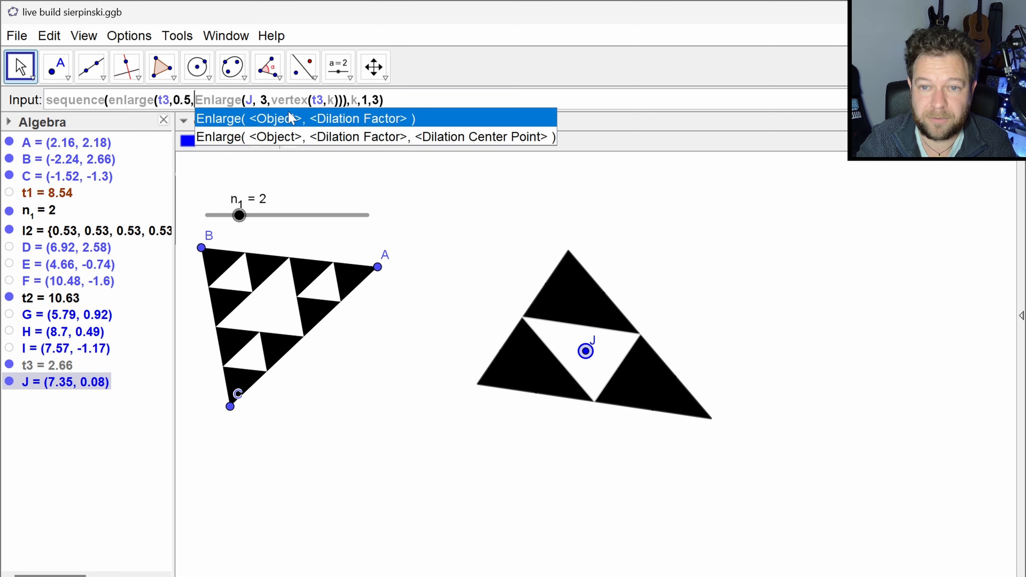
- Replace point J in the pending sequence command with centroid(t3)
key(Right)
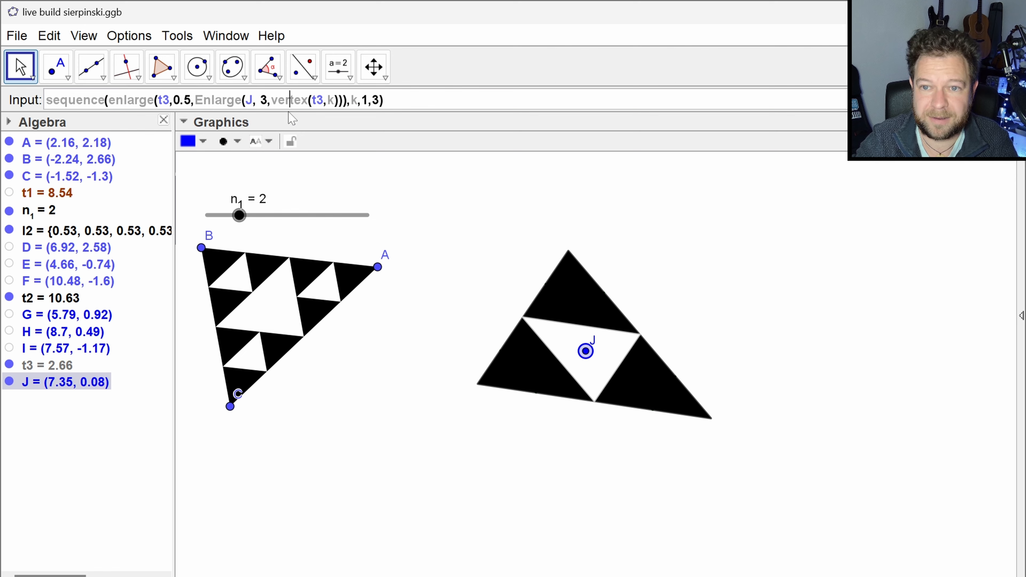
key(Right)
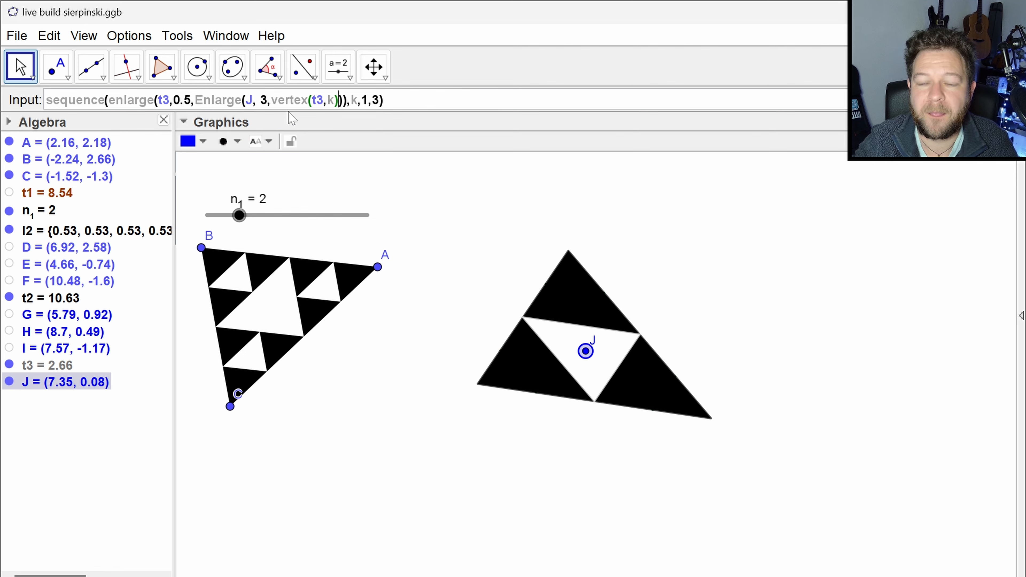
key(Left)
key(BackSpace)
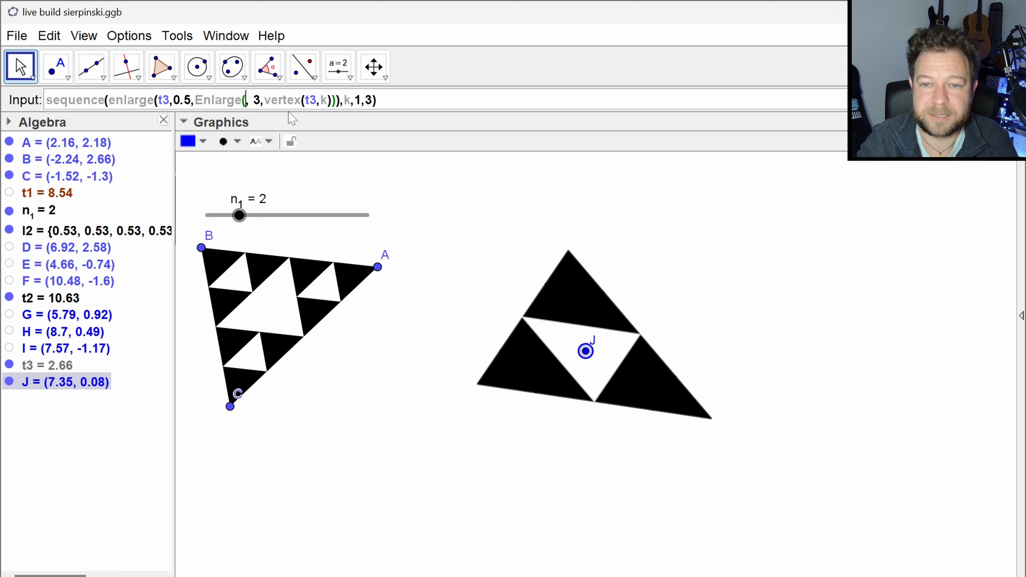
text(centroid)
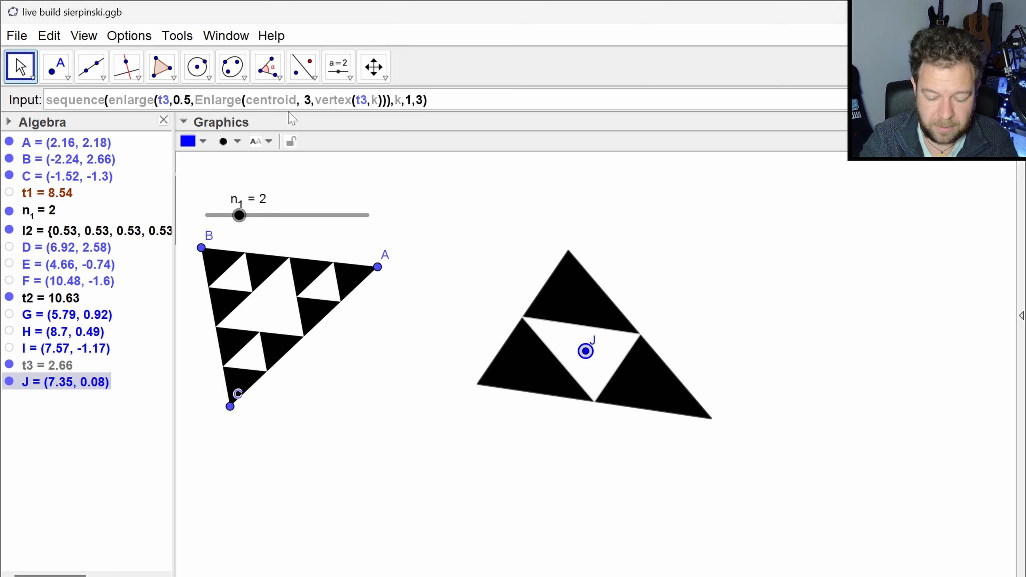
text(()
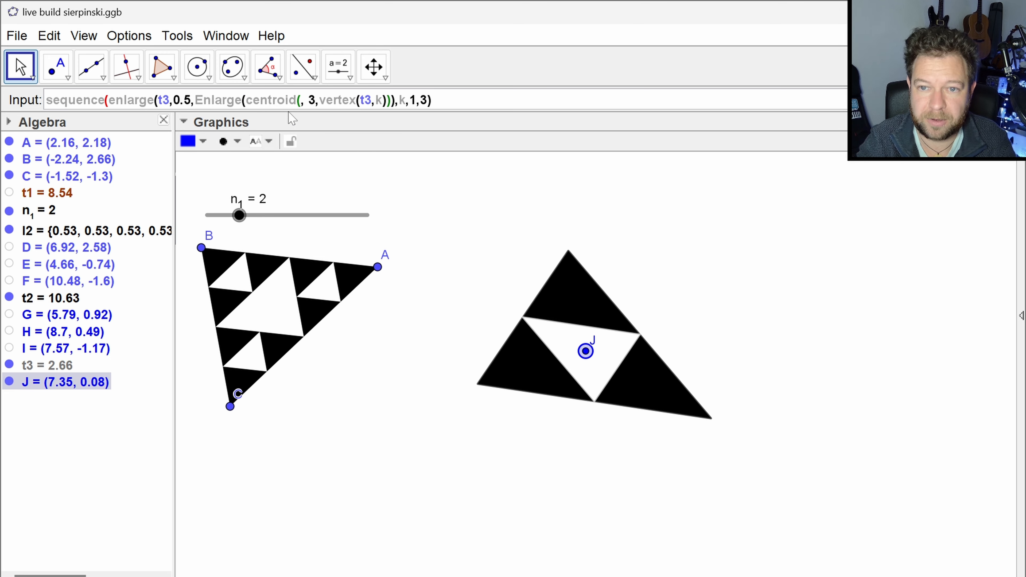
text(t3))
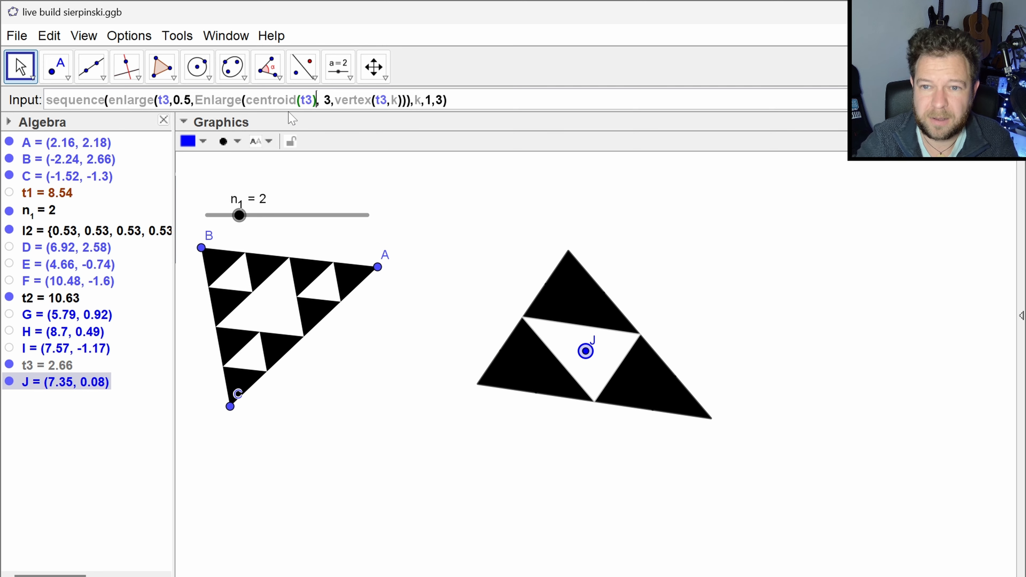
- Create the list of three half-size triangles with sequence(enlarge(t3,0.5,Enlarge(centroid(t3), 3,vertex(t3,k))),k,1,3)
key(Right)
key(Right)
key(Right)
key(Right)
key(Right)
key(Right)
key(Right)
key(Right)
key(Right)
key(Right)
key(Right)
key(Right)
key(Right)
key(Right)
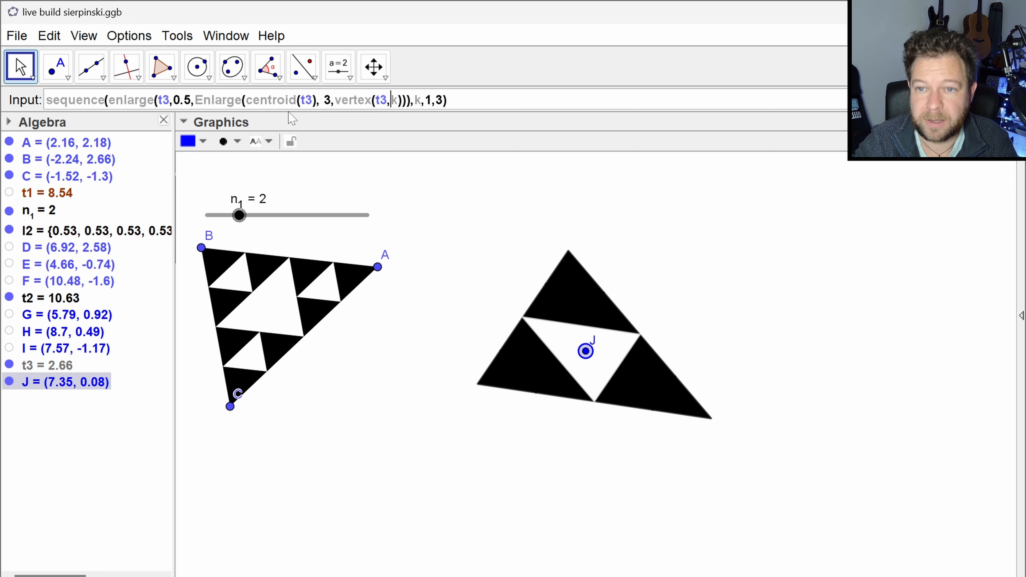
key(Right)
key(Right)
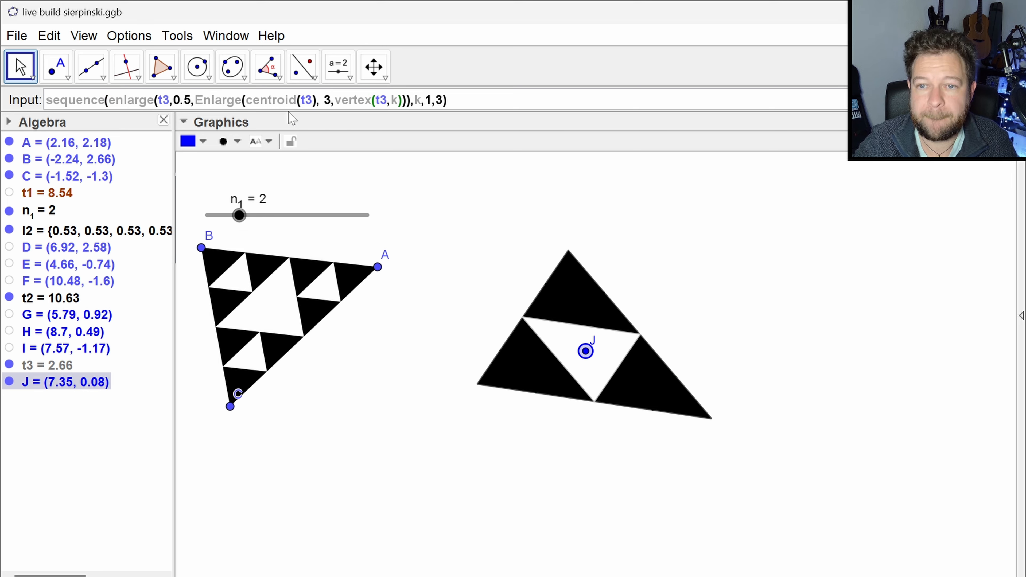
key(End)
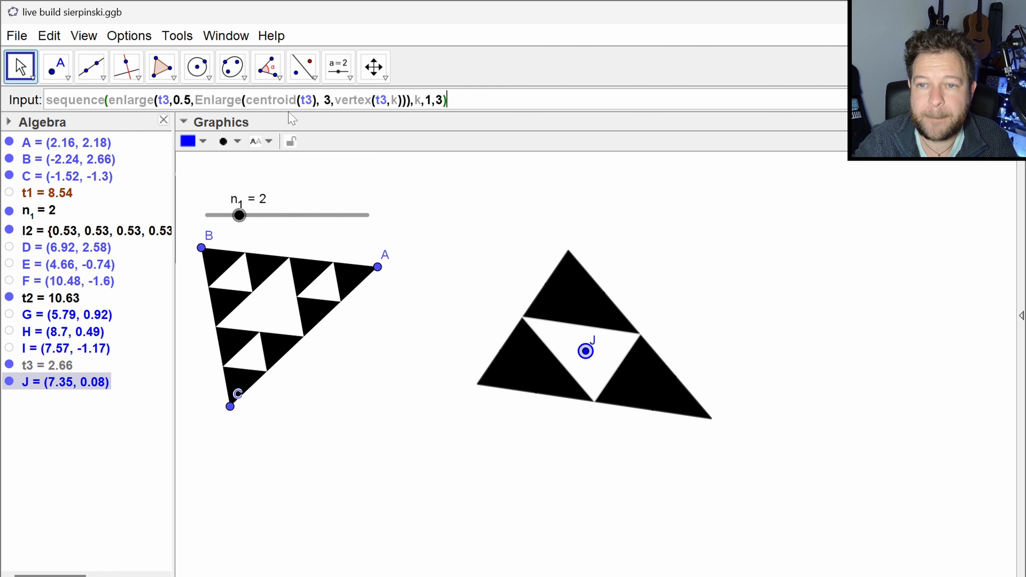
key(Return)
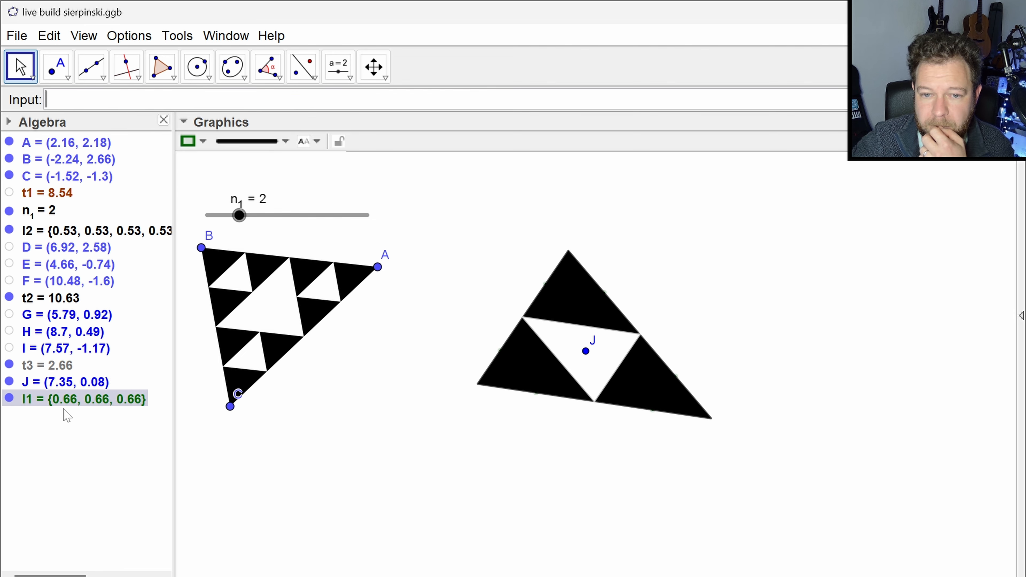
- Briefly hide black triangle t2 to check the small triangles beneath it, and show it again
click(9, 298)
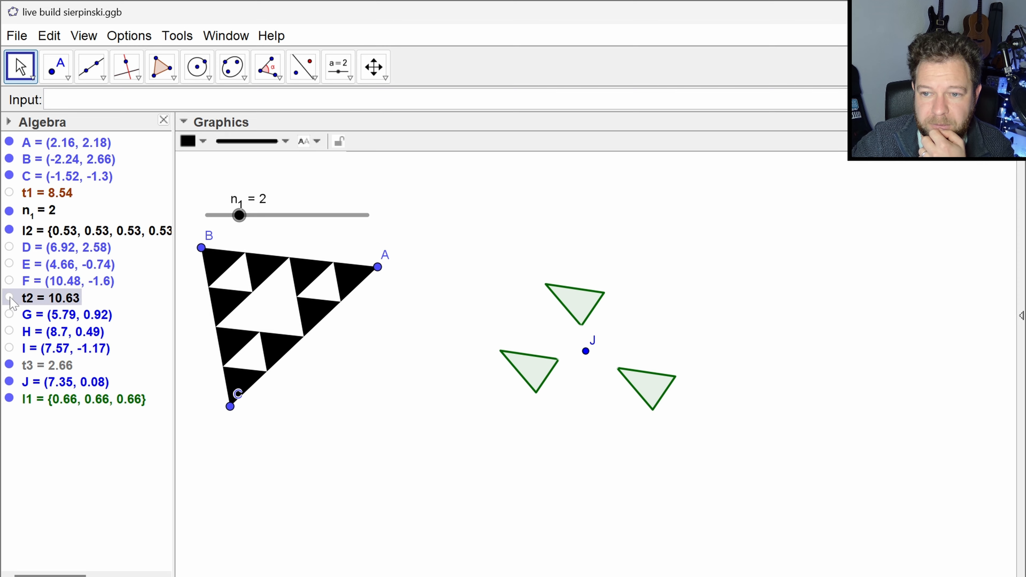
click(9, 298)
click(69, 473)
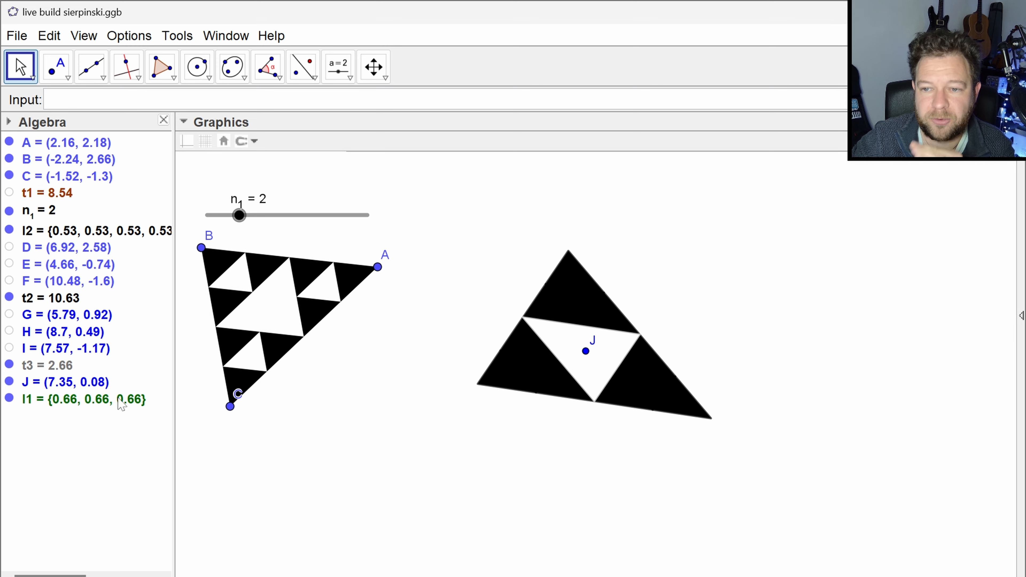
- Open the advanced properties of black triangle t2 and assign it to layer 0
click(76, 400)
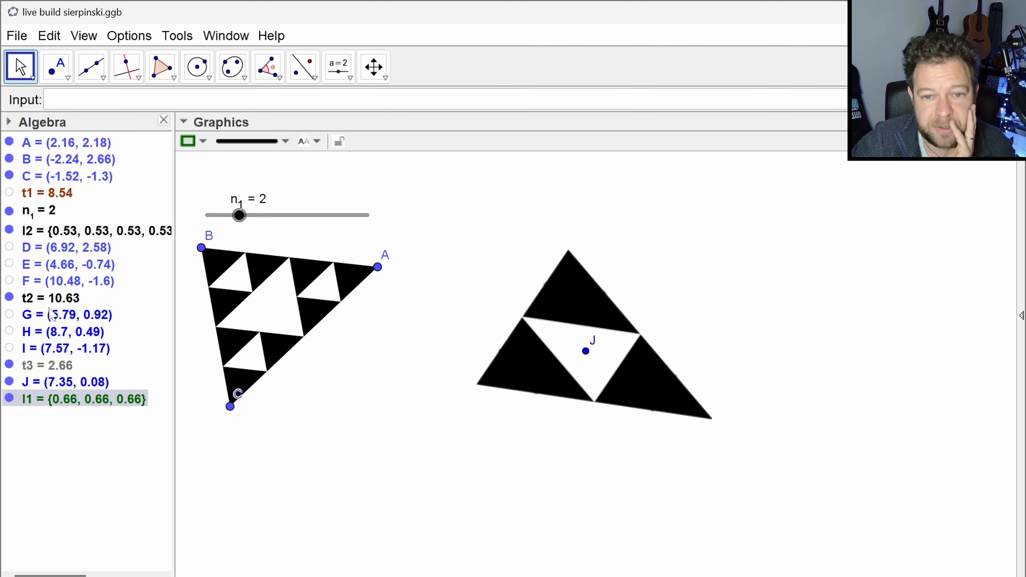
click(57, 305)
right_click(61, 303)
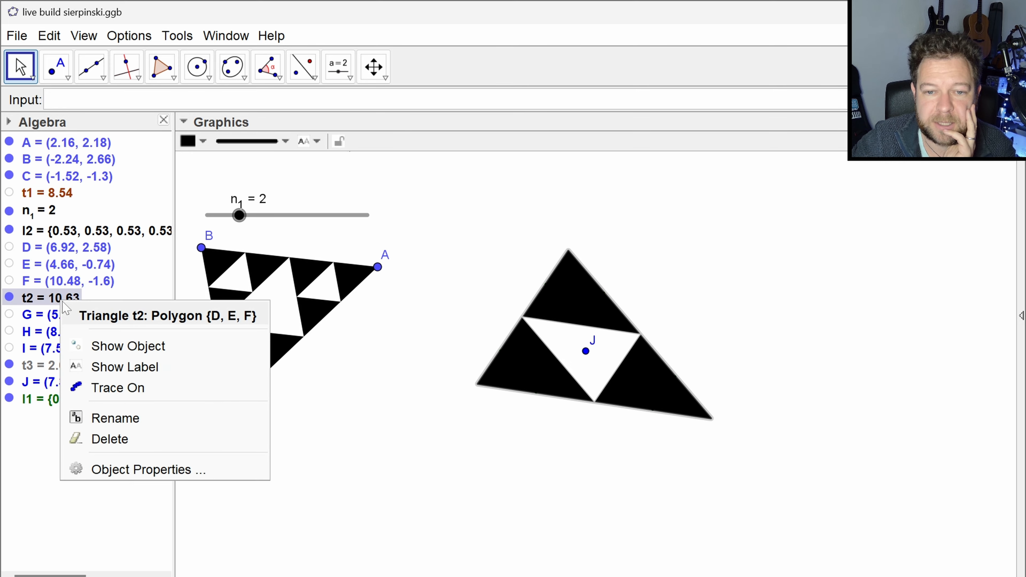
click(188, 470)
click(525, 142)
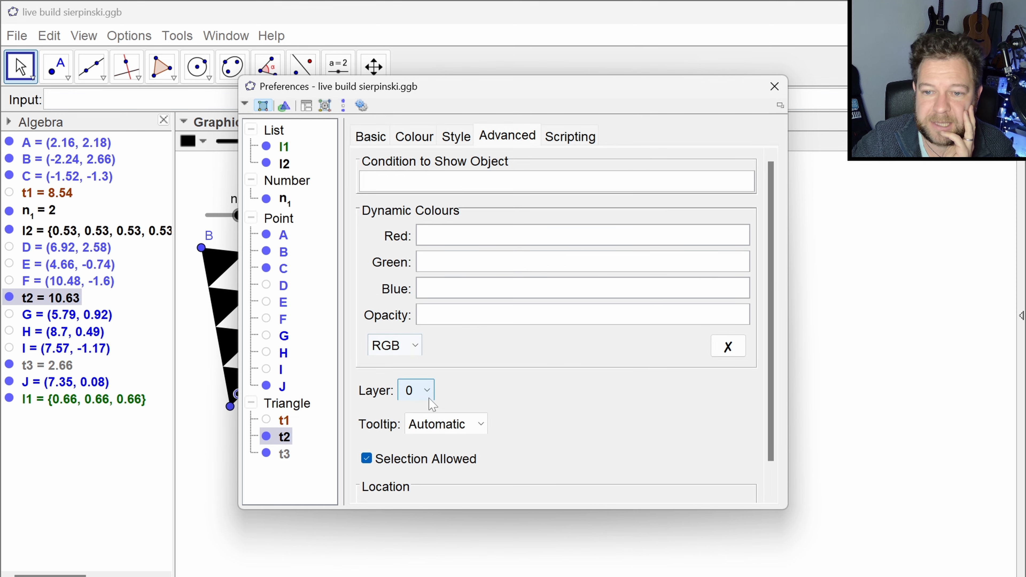
click(427, 391)
scroll(427, 464, down, 1)
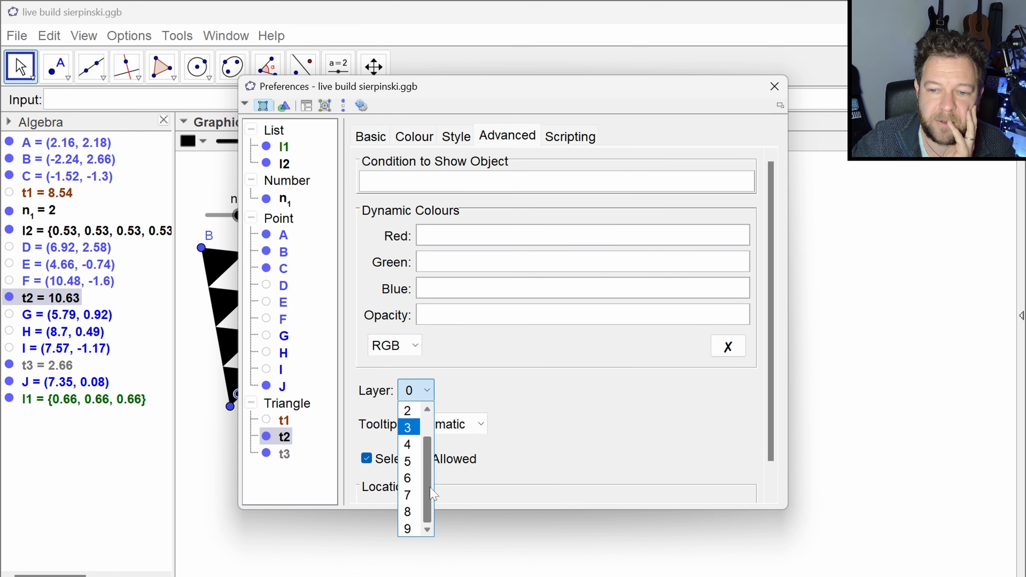
scroll(428, 464, up, 1)
click(409, 410)
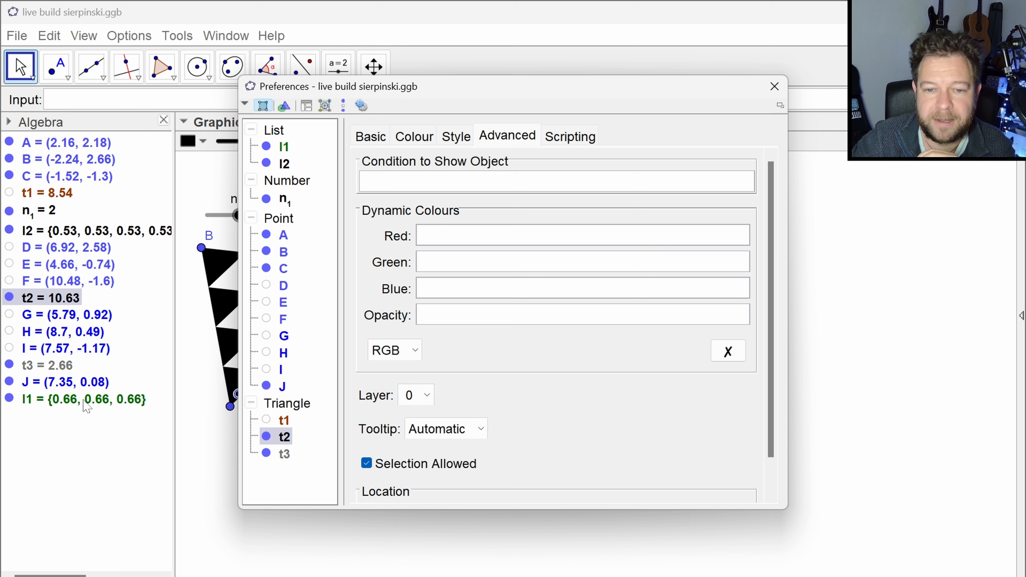
- Set the layer of white triangle t3 and of list l1 to 1, and close the properties
click(64, 366)
click(416, 395)
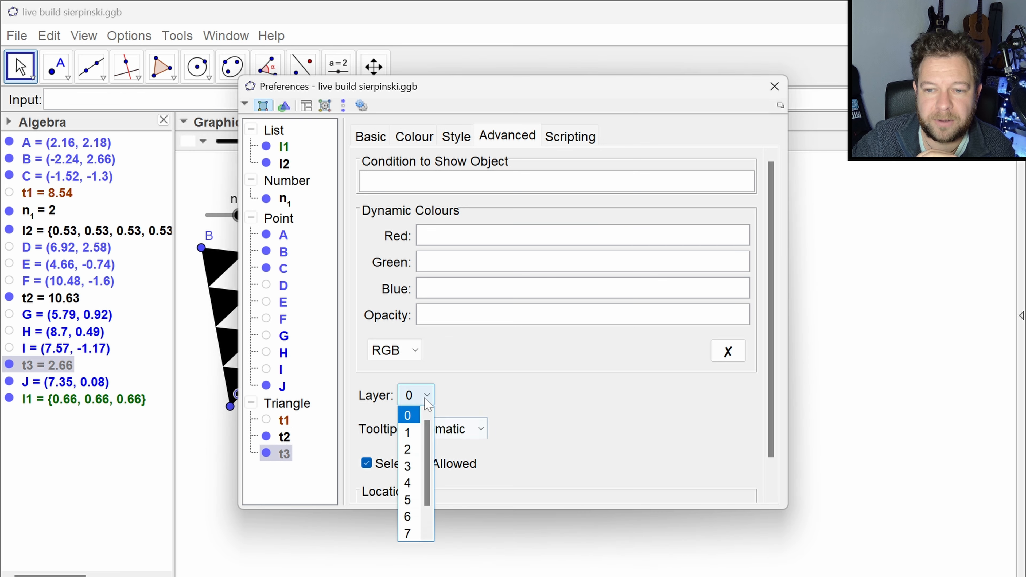
click(408, 431)
click(86, 401)
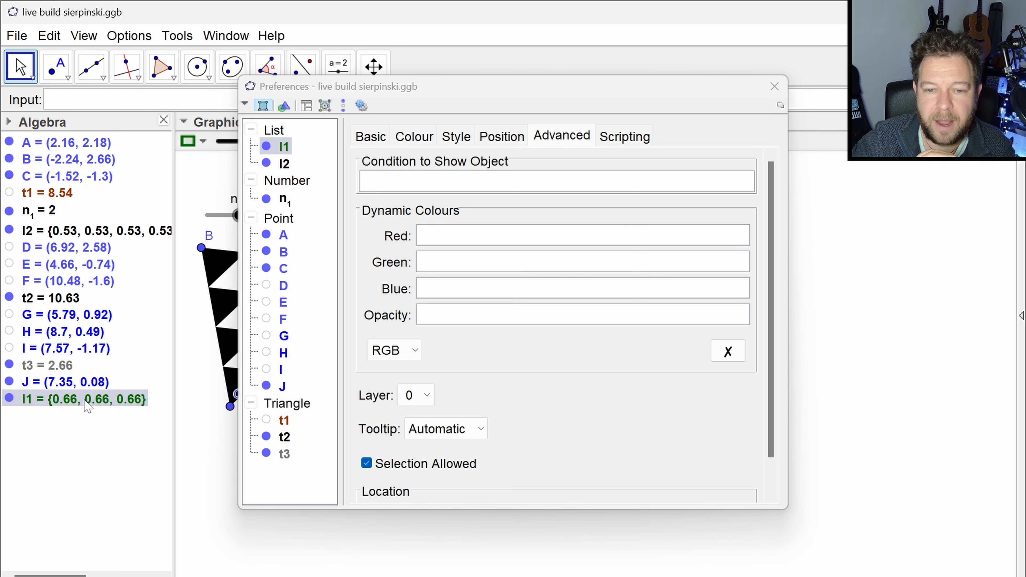
click(417, 404)
click(408, 429)
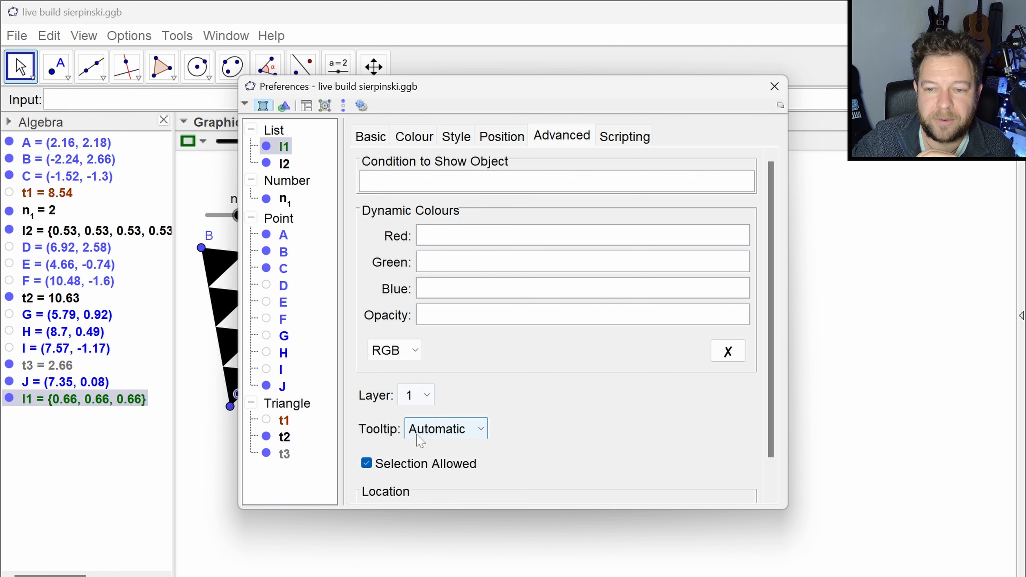
click(775, 88)
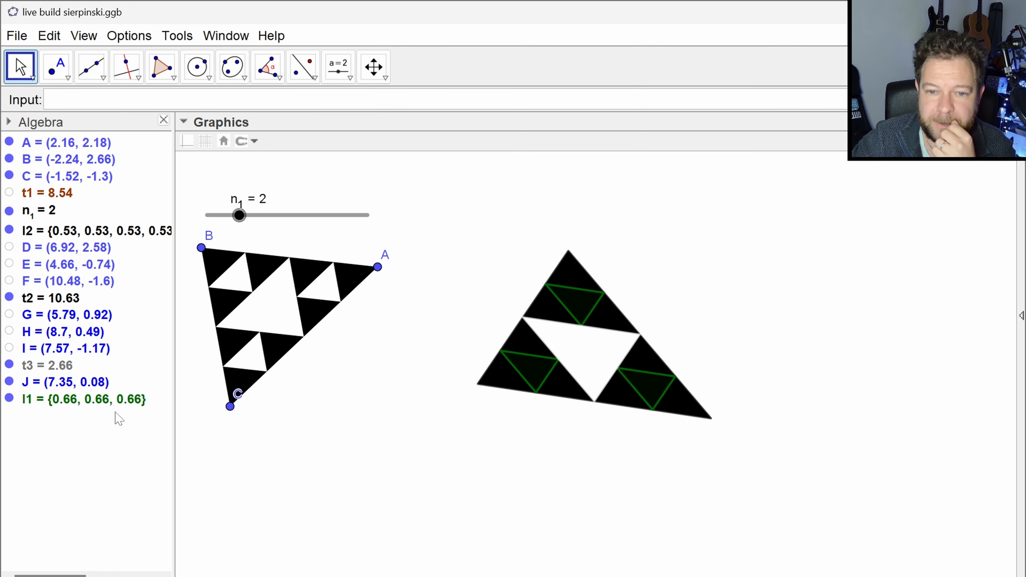
click(338, 232)
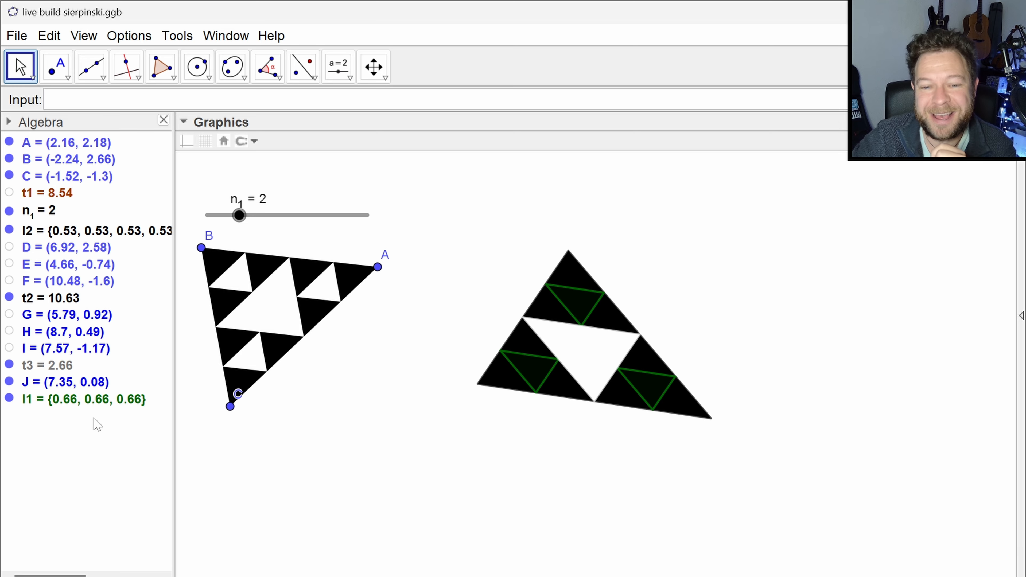
- View the full definition of list l1 and leave it without changes
click(109, 404)
double_click(110, 404)
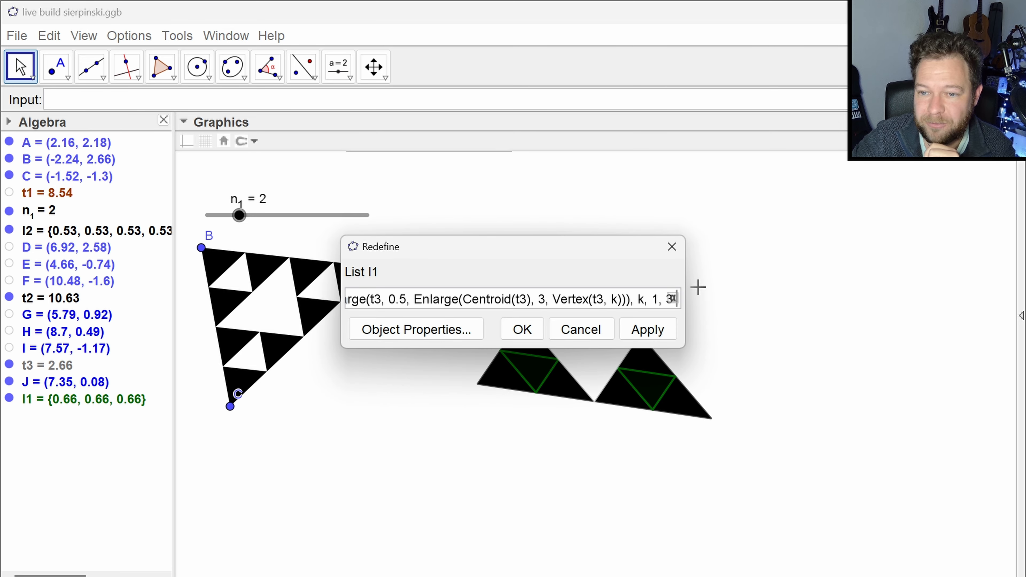
drag(688, 280, 891, 280)
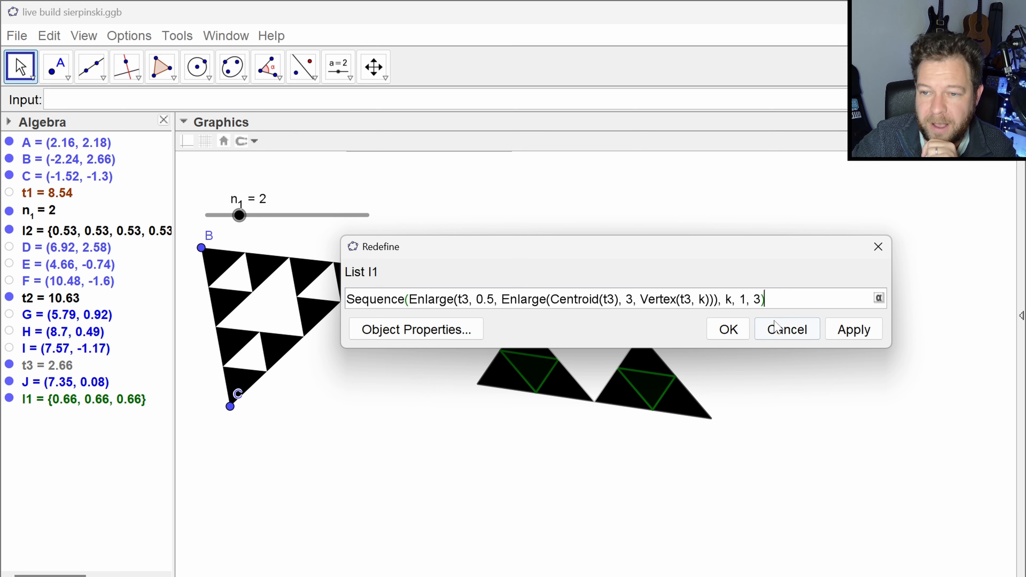
click(787, 329)
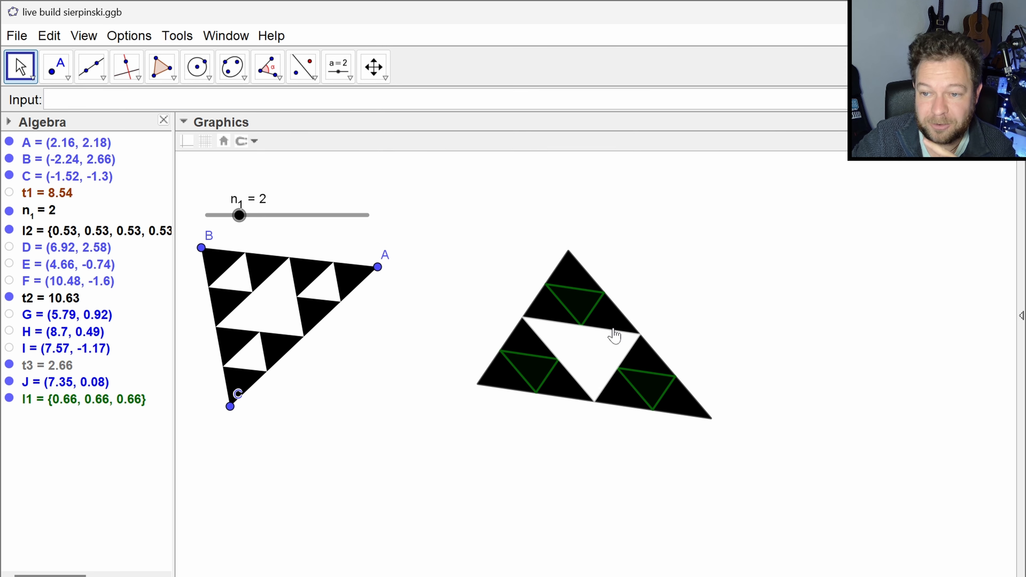
- Reopen the definition of list l1 and enclose its Sequence expression as the first argument of a zip( command
double_click(114, 404)
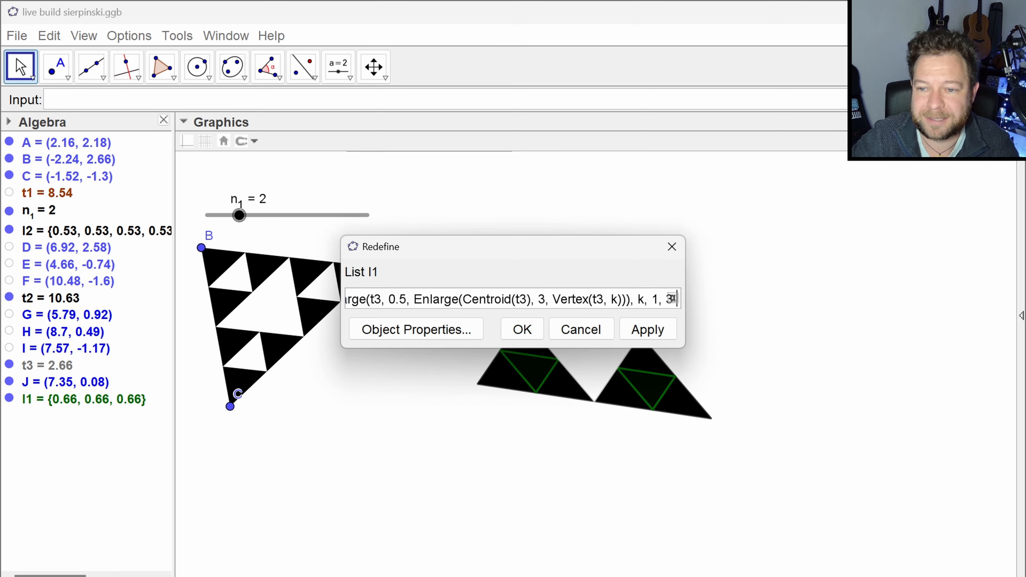
drag(692, 282, 933, 280)
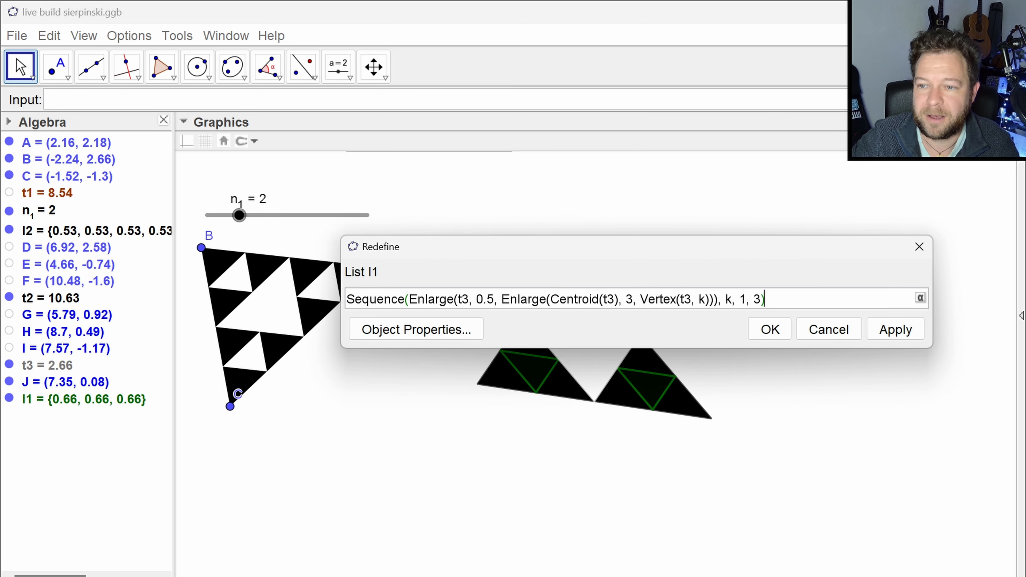
key(Home)
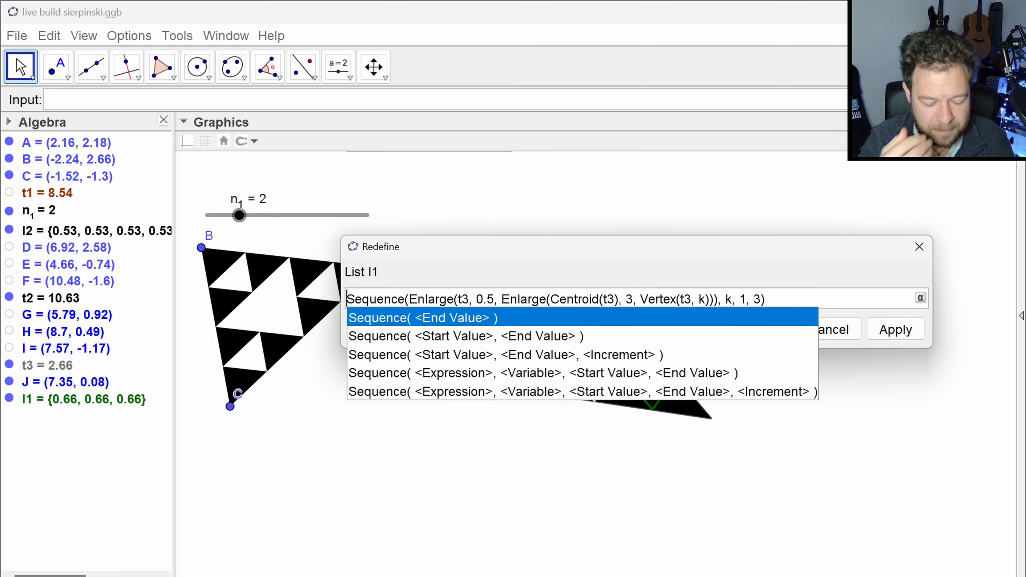
text(zip()
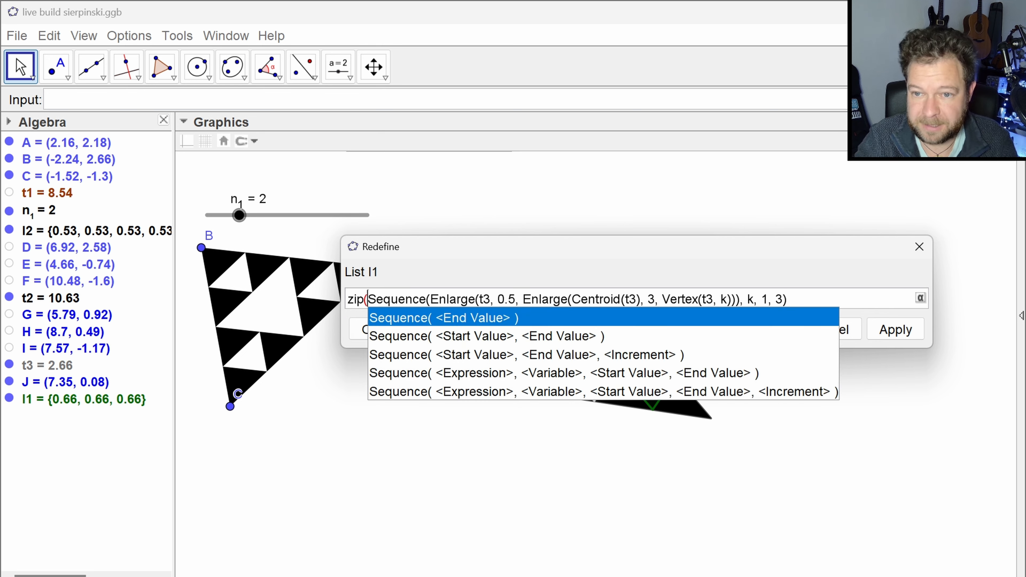
key(End)
text(,)
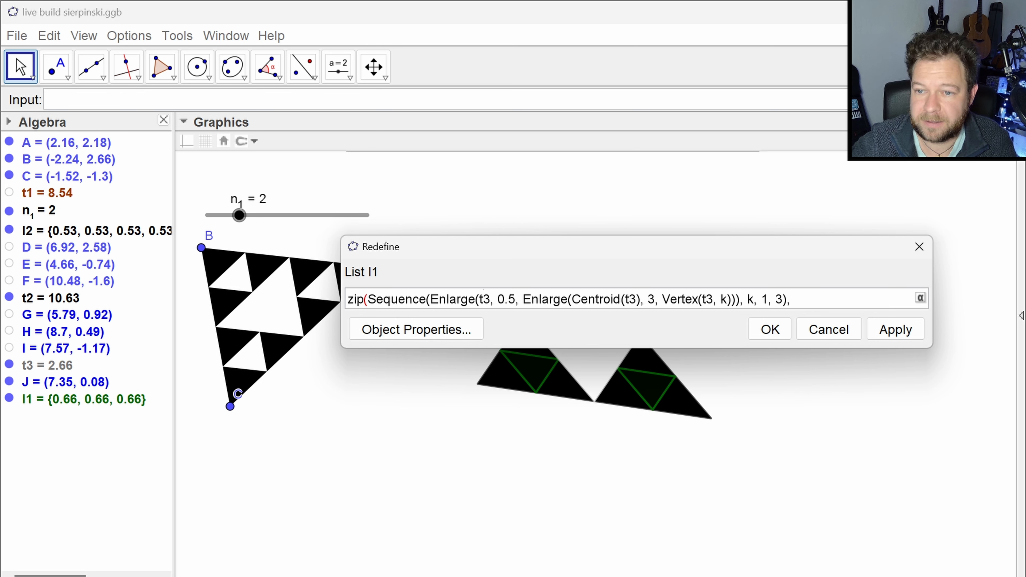
- Replace all three references to t3 in the zip expression with the variable t
click(483, 298)
key(Delete)
key(Right)
key(Right)
key(Right)
key(Right)
key(Right)
key(Right)
key(Right)
key(Right)
key(Right)
key(Right)
key(Right)
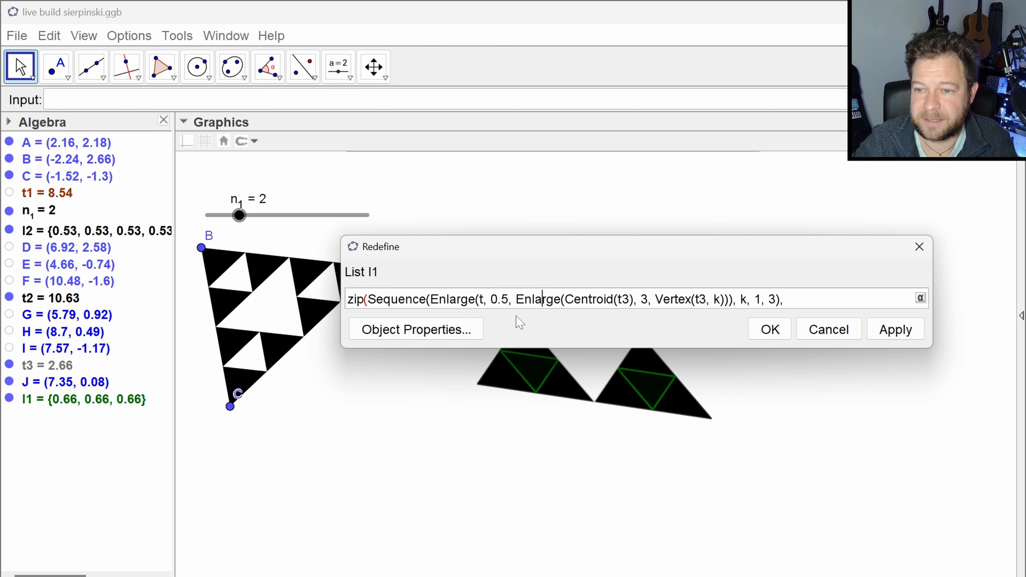
key(Right)
key(Right)
key(Right)
key(Right)
key(Right)
key(Right)
key(Right)
key(Right)
key(Right)
key(Right)
key(Right)
key(Right)
key(Right)
key(Right)
key(Delete)
key(Right)
key(Right)
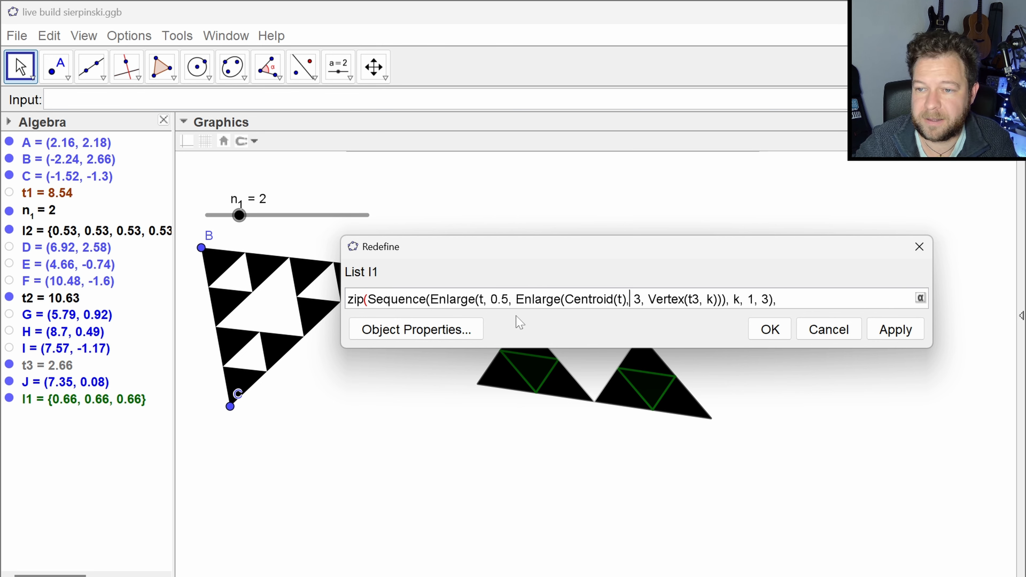
key(Right)
key(Right)
key(Right)
key(Right)
key(Right)
key(Right)
key(Right)
key(Right)
key(Right)
key(Right)
key(Right)
key(Right)
key(Delete)
- Complete the zip expression with variable t and list l1, close its bracket, and try to apply it as l1's definition
key(End)
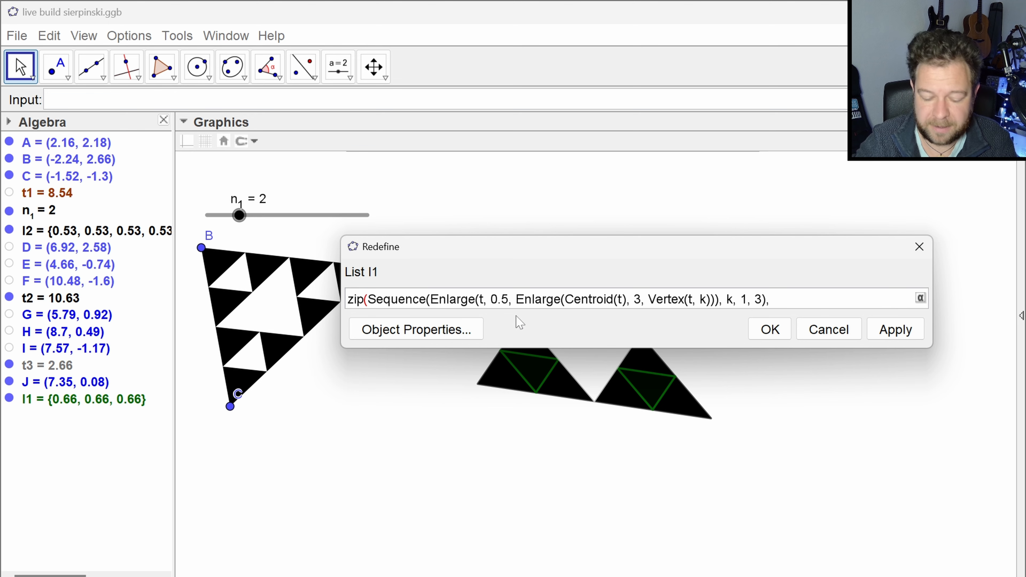
text(t,)
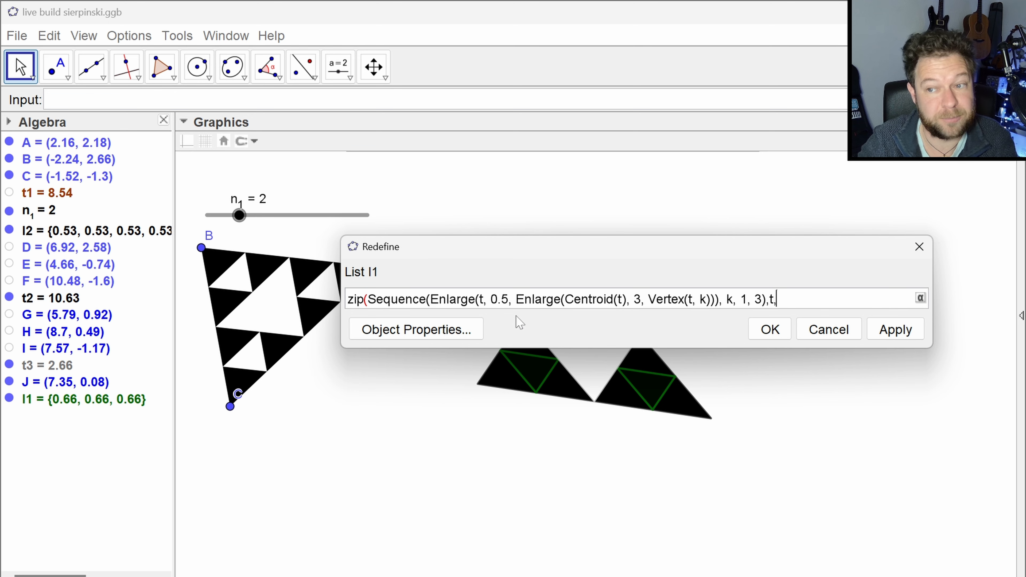
text(l1)
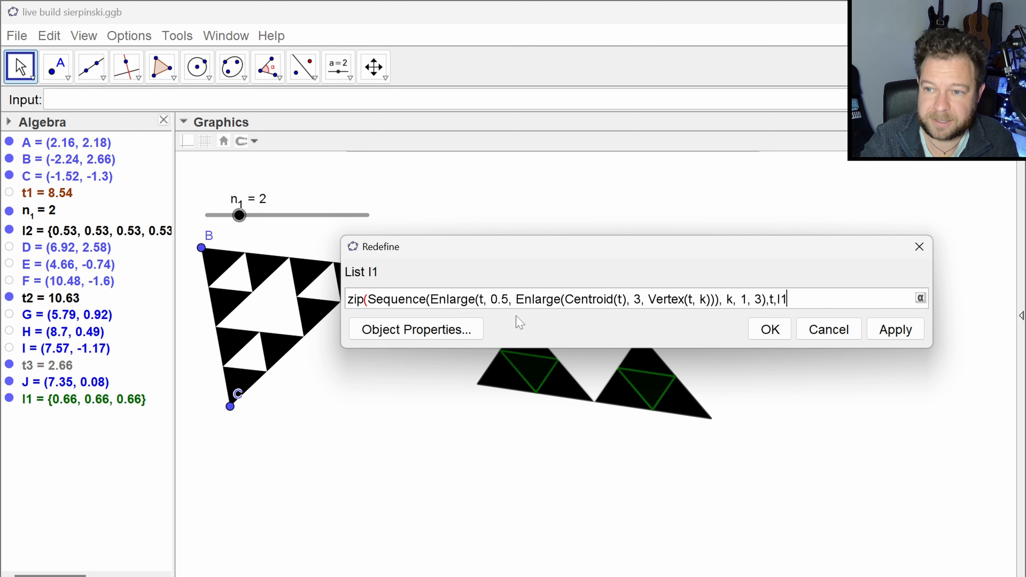
text())
key(Return)
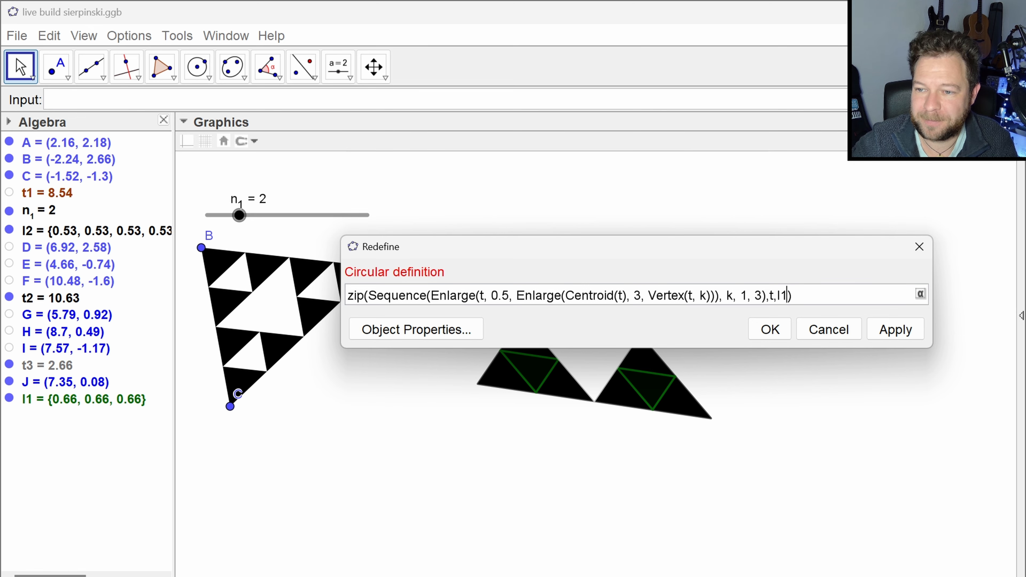
- Copy the whole zip expression, abandon the redefinition of l1, and enter the copied expression as a new list
double_click(781, 296)
drag(791, 296, 106, 306)
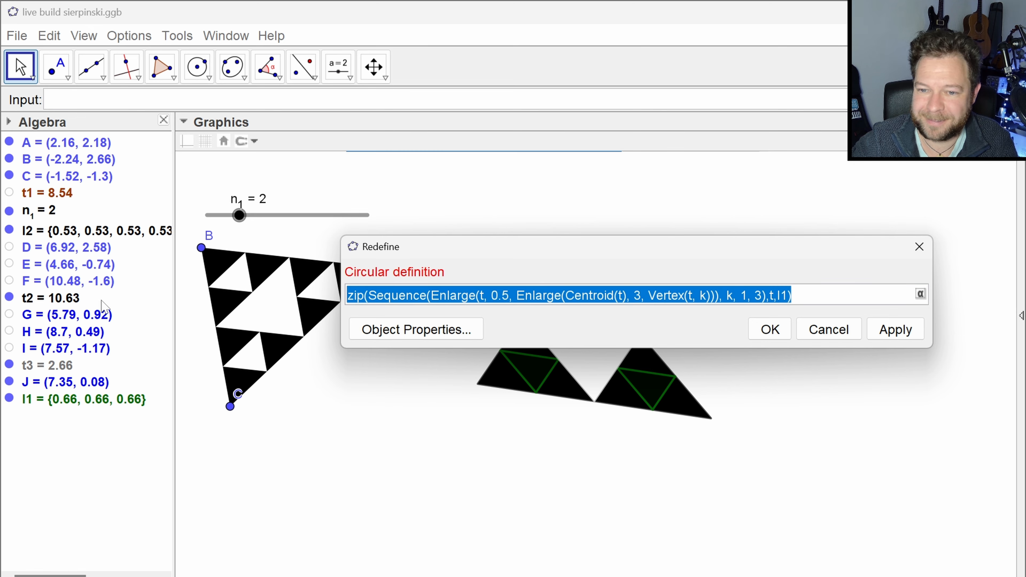
key(ctrl+c)
key(Escape)
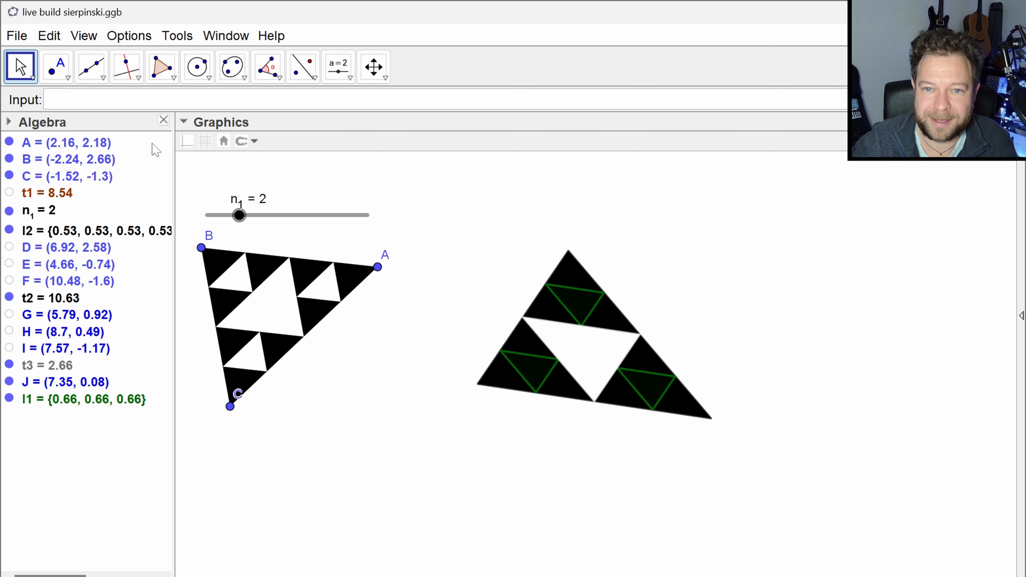
click(182, 100)
key(ctrl+v)
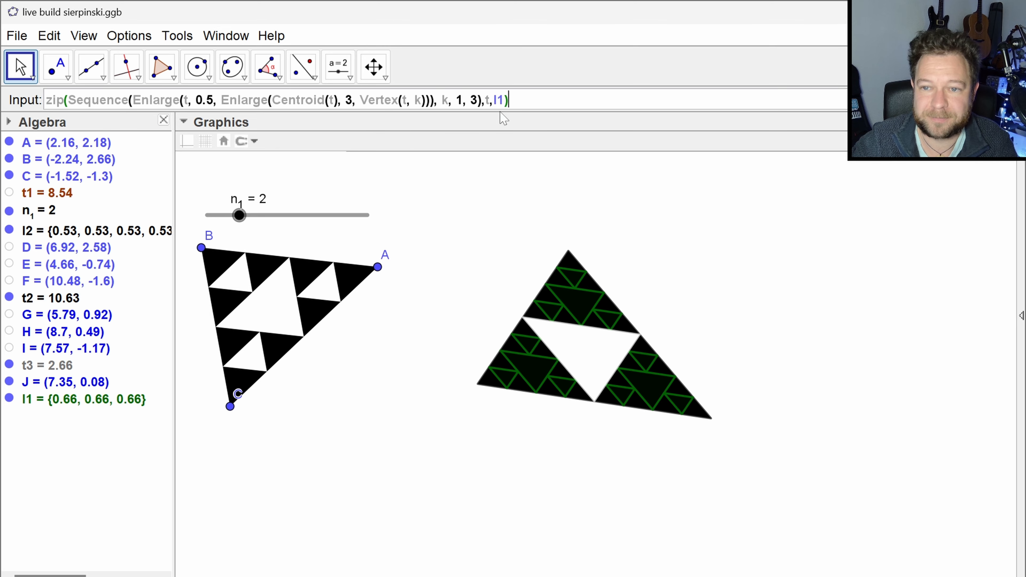
key(Return)
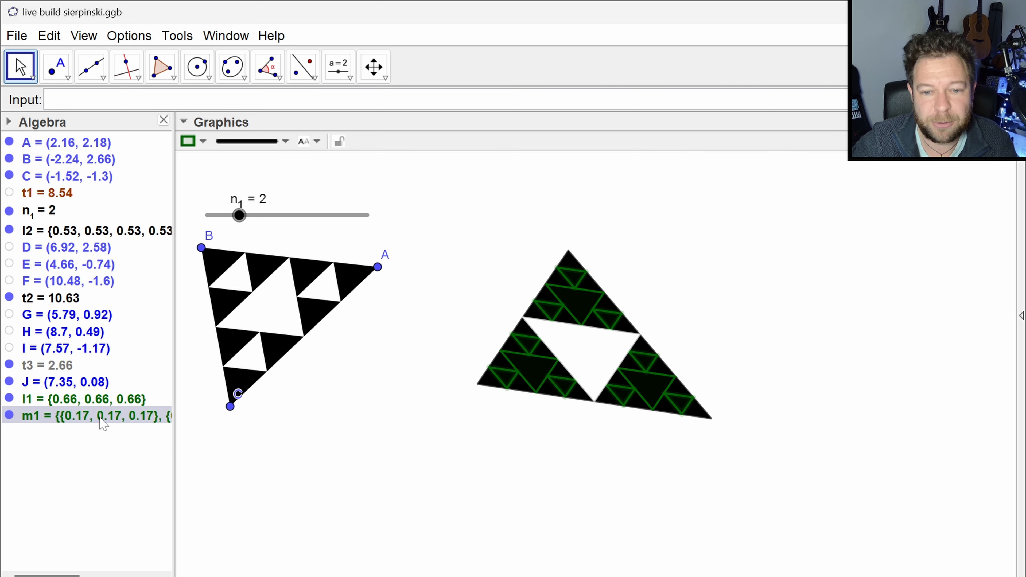
- Redefine list m1 by enclosing its entire Zip expression in flatten( )
double_click(79, 418)
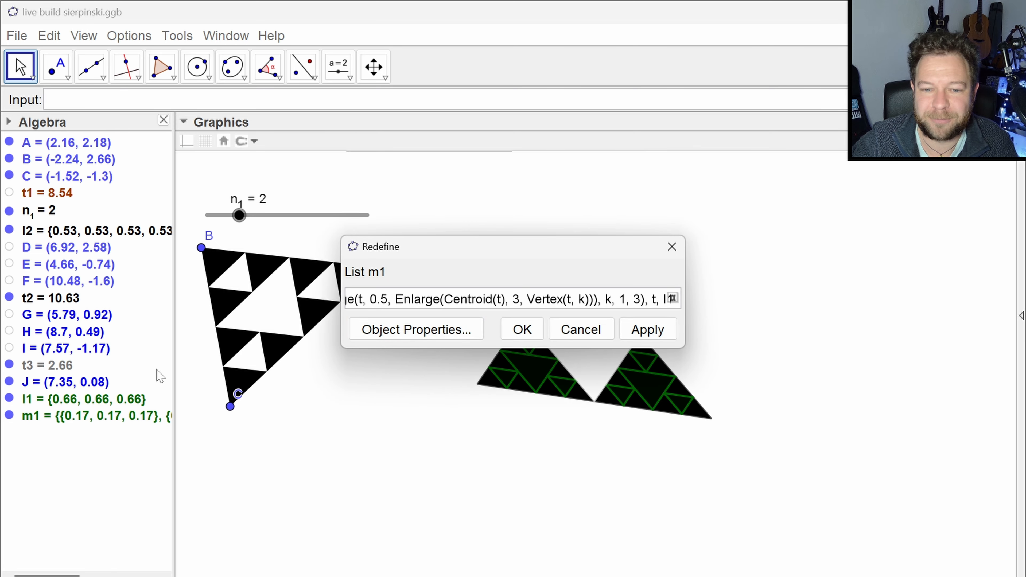
drag(341, 285, 47, 285)
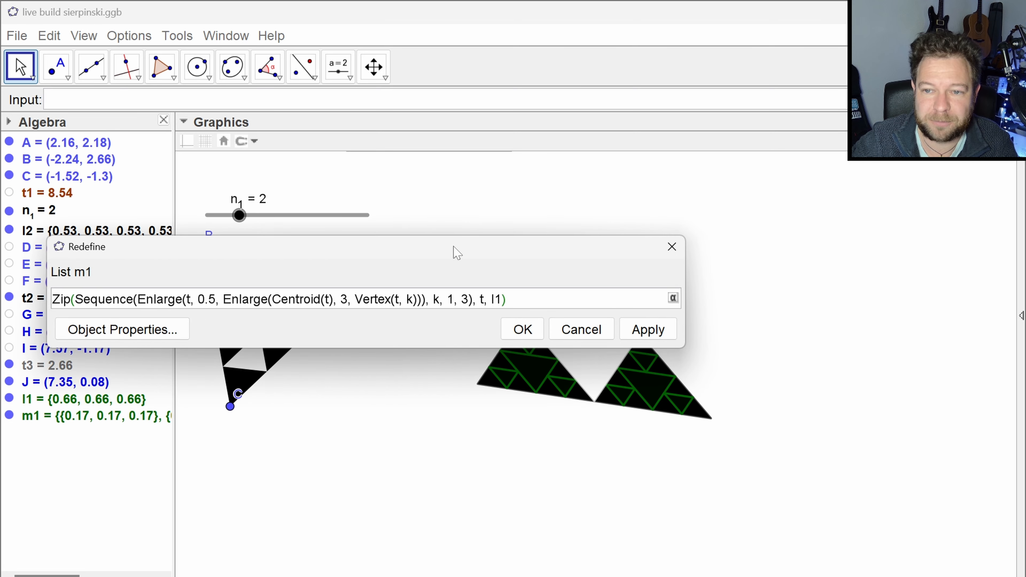
drag(454, 252, 607, 267)
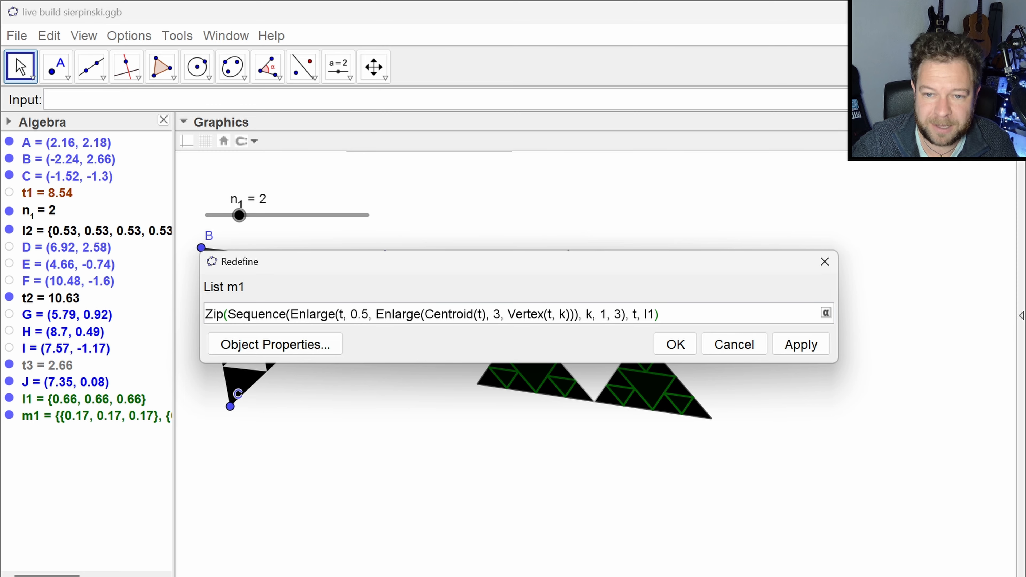
text(flatten()
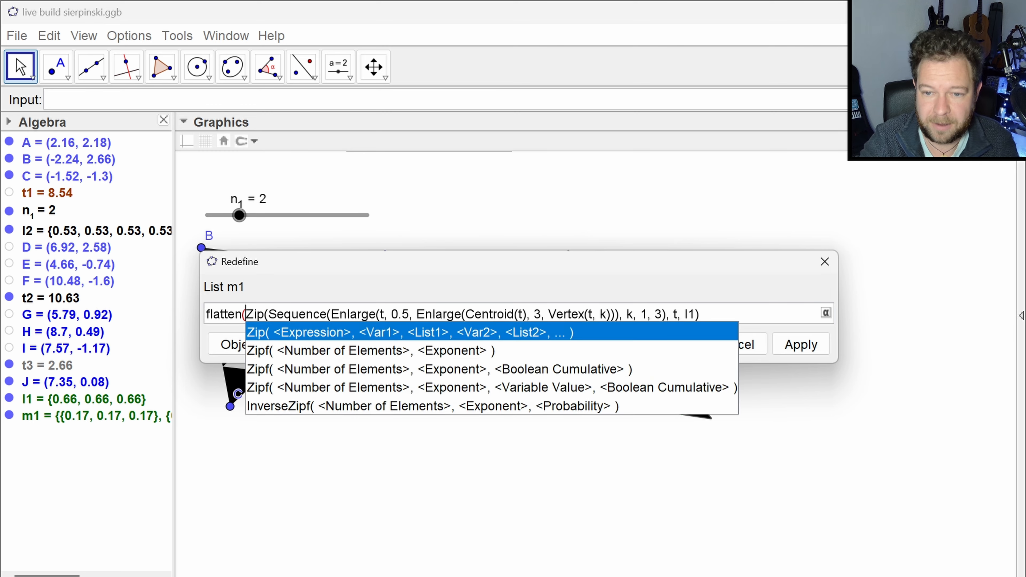
key(End)
text())
key(Return)
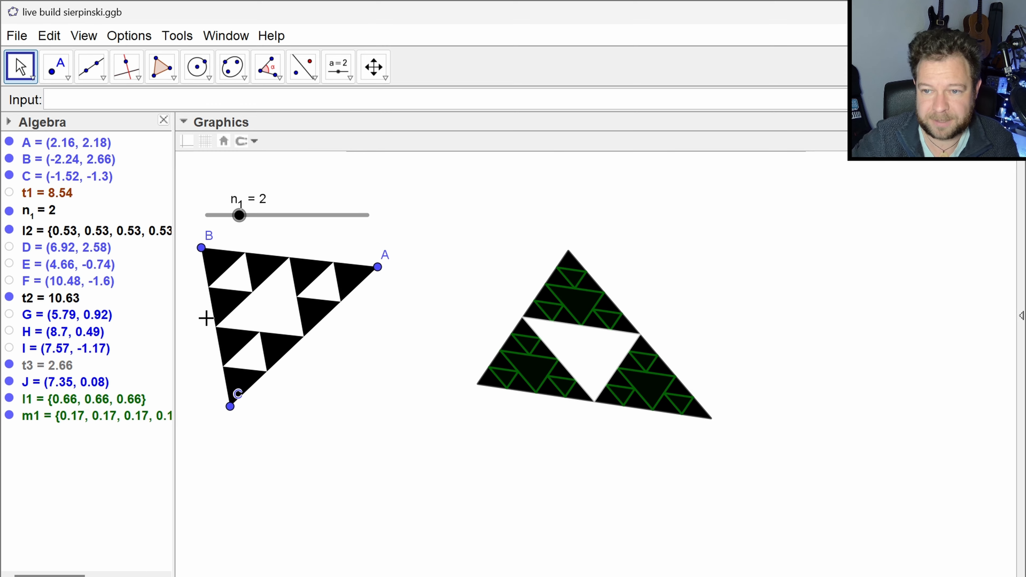
- Copy the full definition of list m1 without changing it, and hide lists l1 and m1
double_click(98, 424)
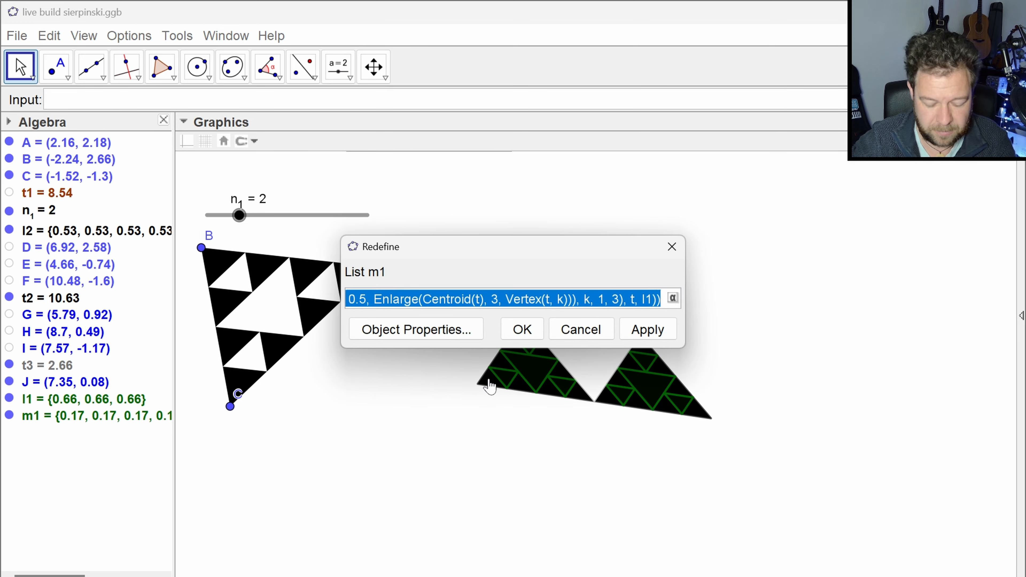
click(672, 246)
click(9, 399)
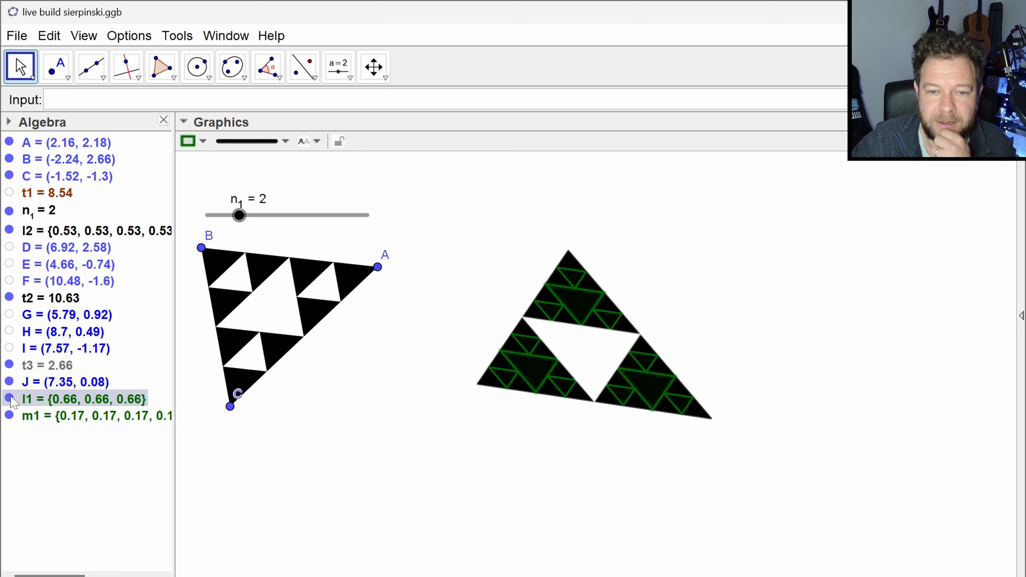
click(10, 415)
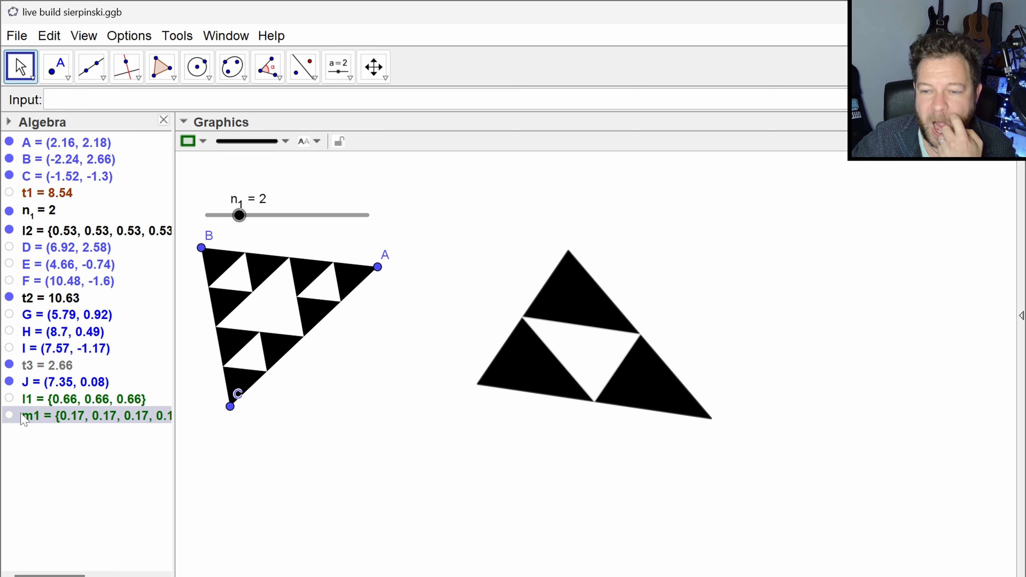
- Start an IterationList command in its Expression, Variables, Start Values, Count form, with the copied Flatten(Zip(...)) definition as its expression
click(133, 100)
text(iter)
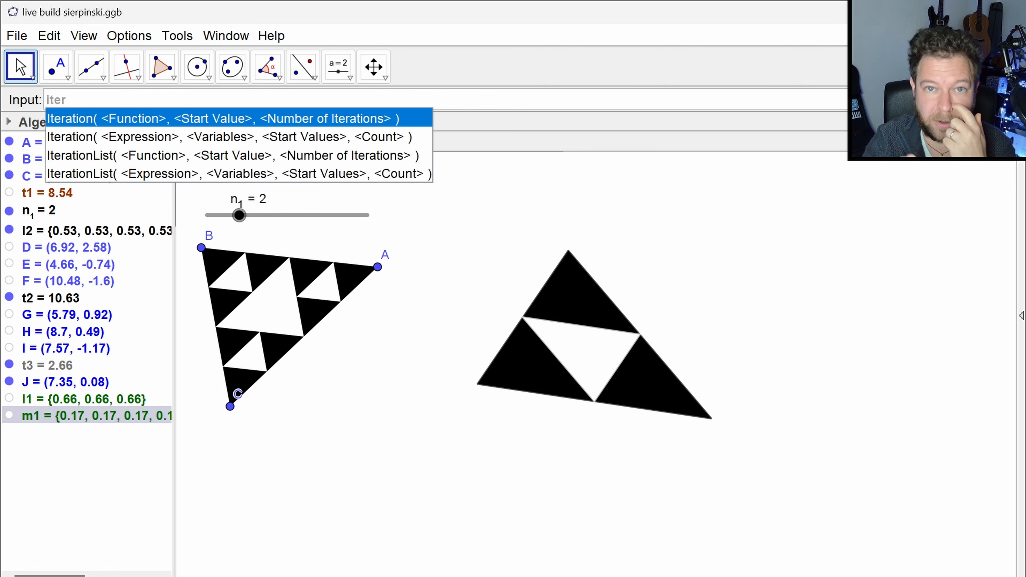
key(Down)
key(Down)
key(Down)
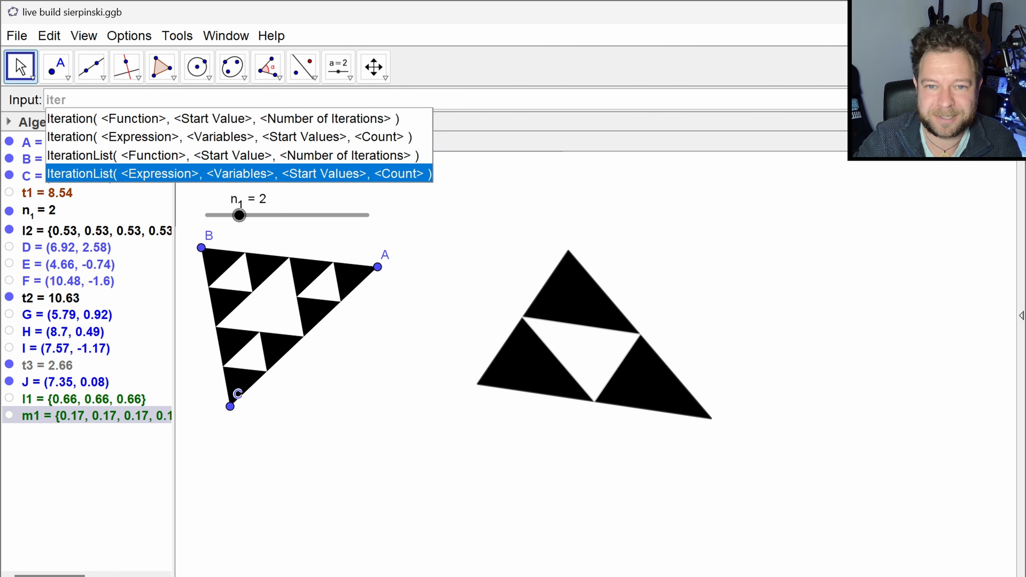
key(Return)
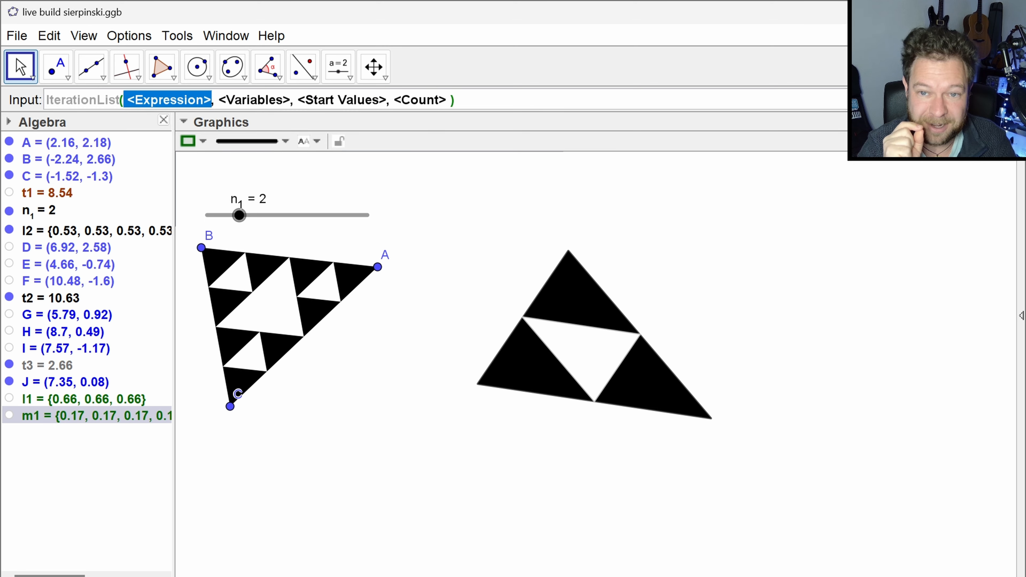
key(ctrl+v)
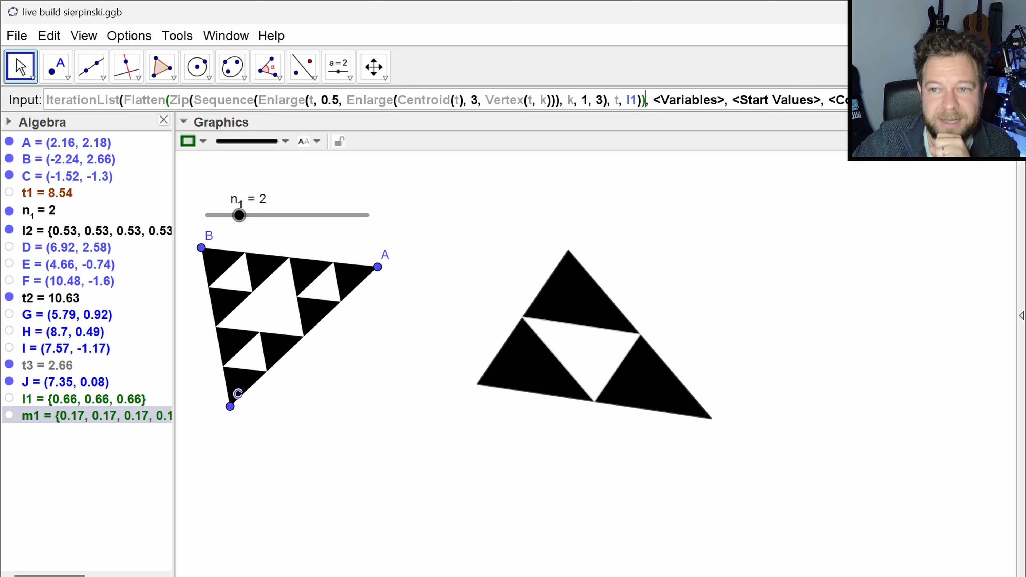
- Replace l1 in the IterationList expression with ts, and set ts as the iteration variable
drag(627, 100, 638, 100)
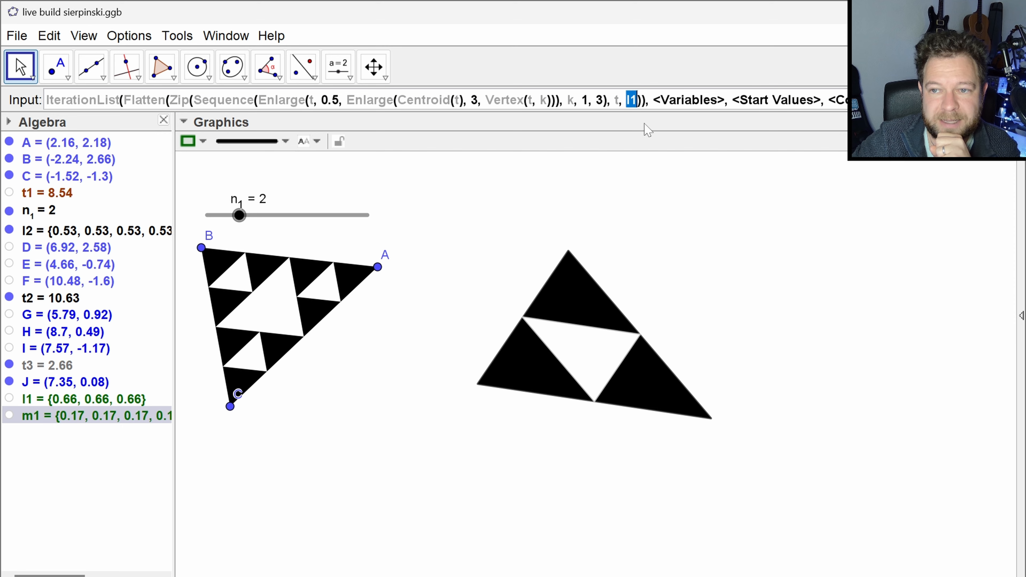
text(ts)
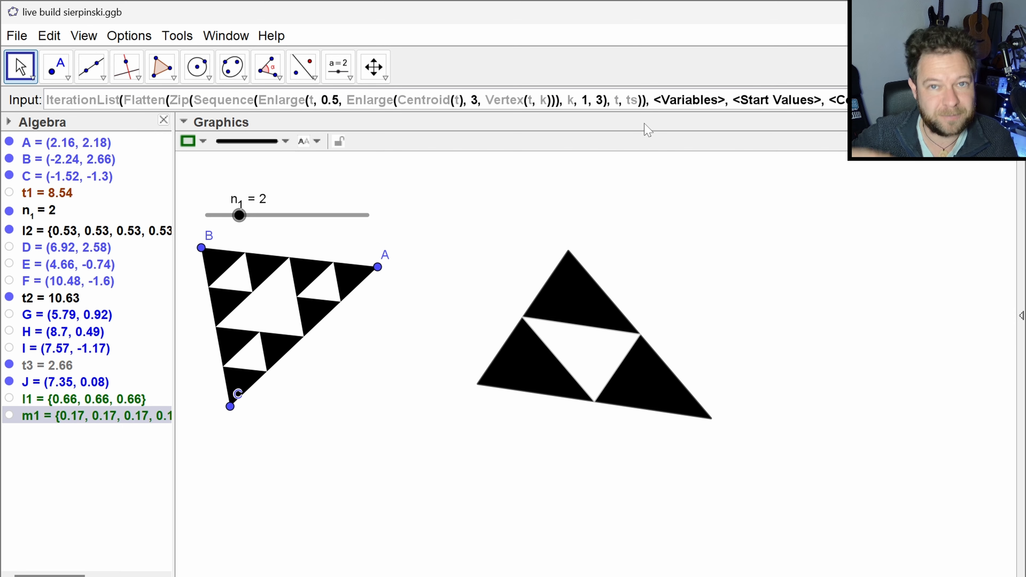
key(Tab)
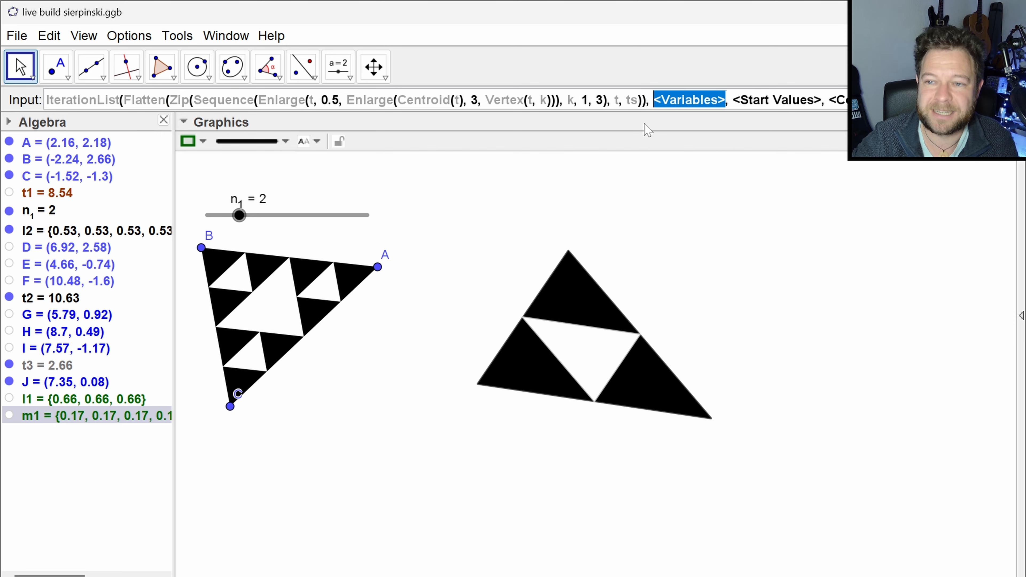
text(ts)
key(Tab)
- Set the start values of the IterationList command to the nested list {{t3}}
text({)
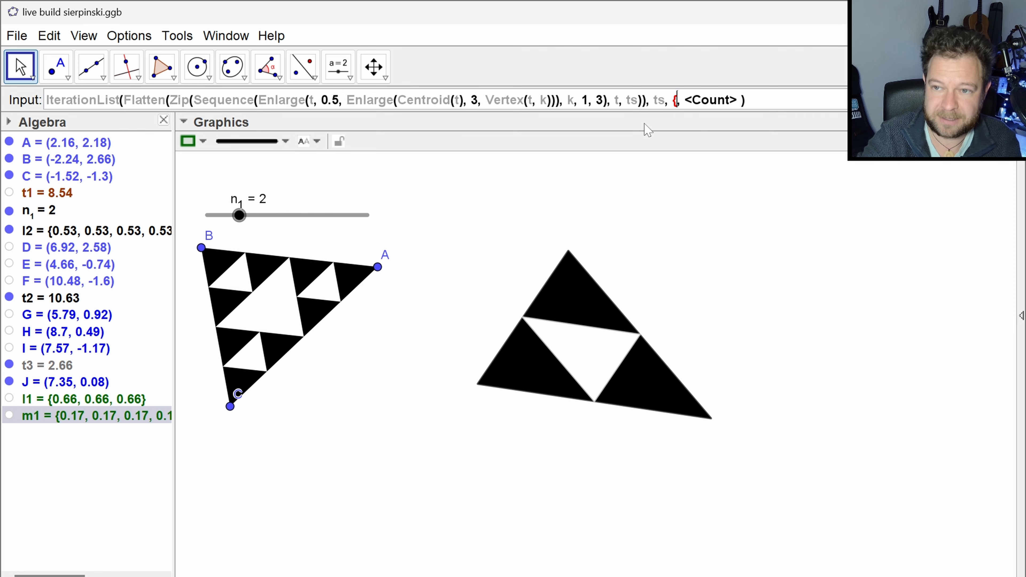
text(})
key(Left)
text({)
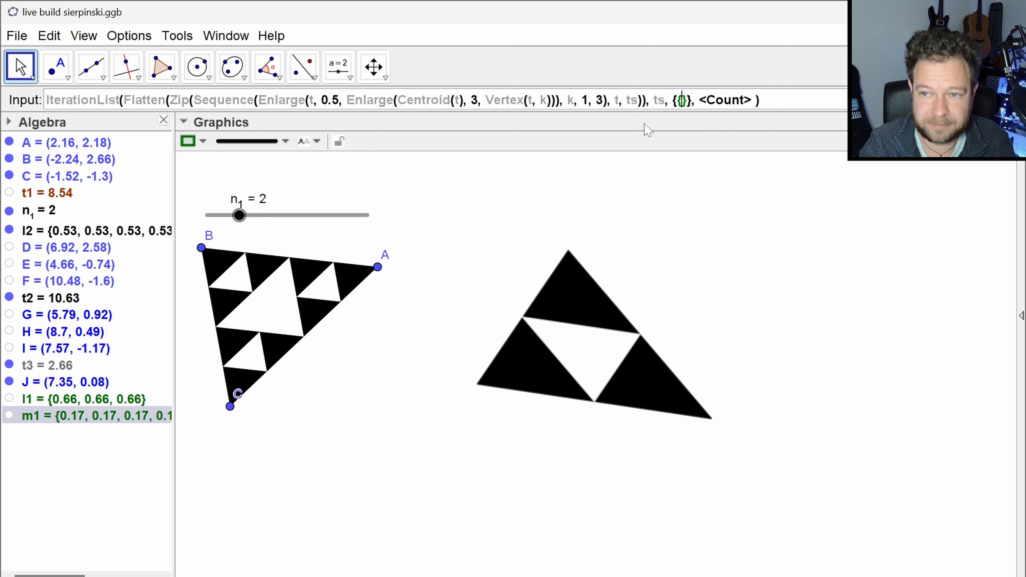
text(t3)
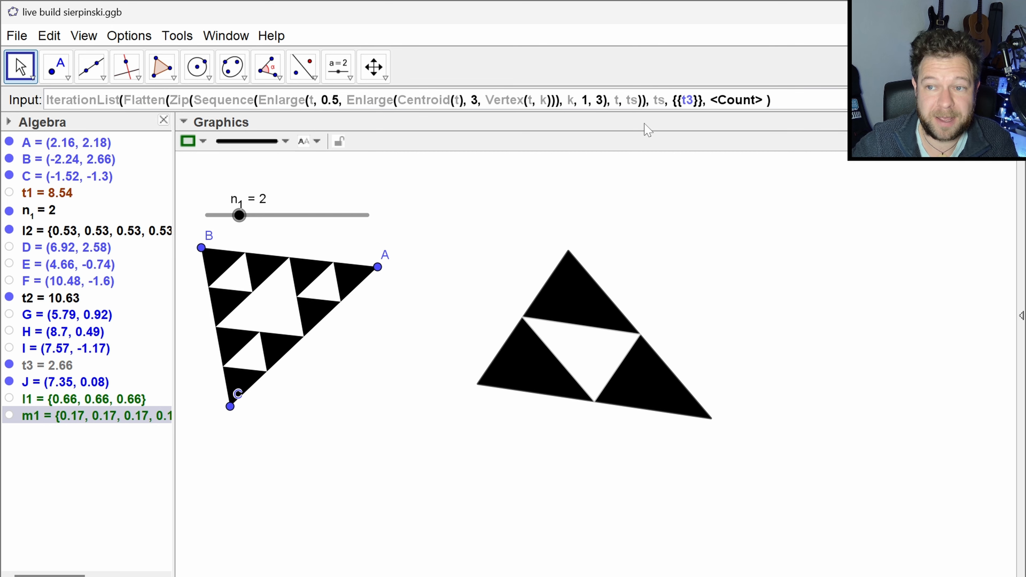
- Set the iteration count to n_2, submit the IterationList command, and create the sliders it asks for
key(Tab)
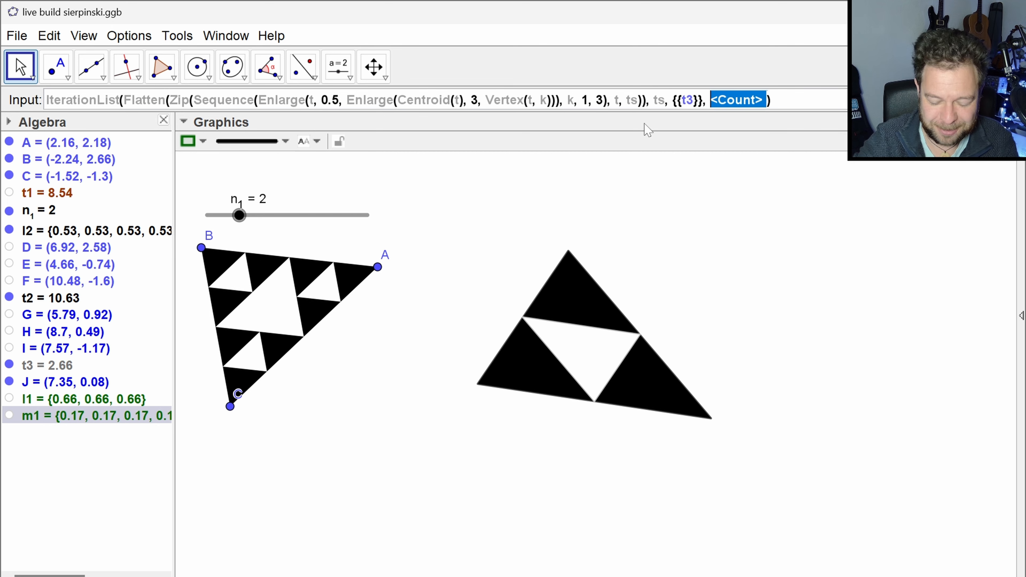
text(n_2)
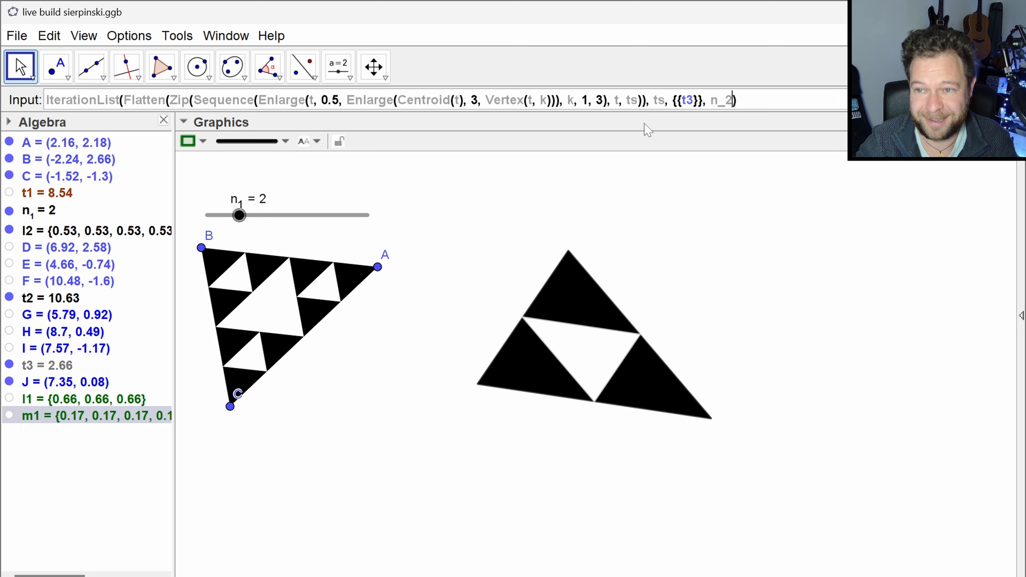
key(Return)
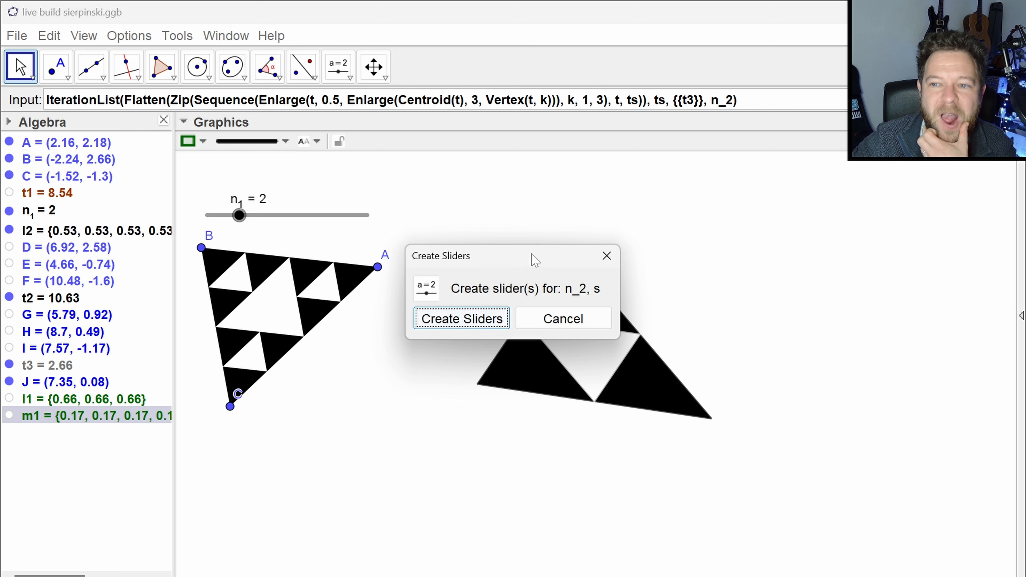
click(490, 327)
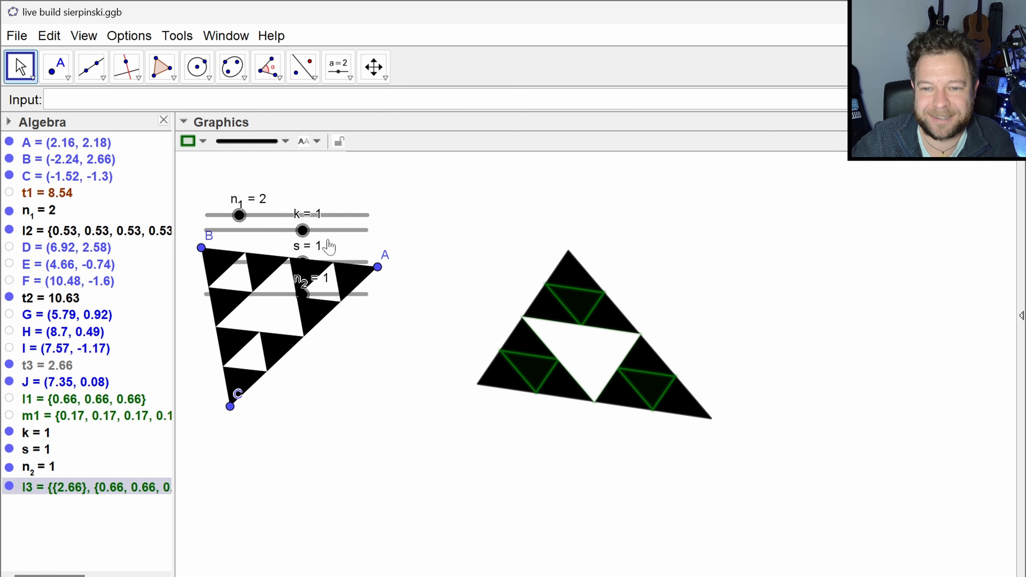
- Move sliders k, n_2 and s off the left triangle into a row above the right triangle
drag(340, 235, 527, 208)
drag(546, 200, 544, 202)
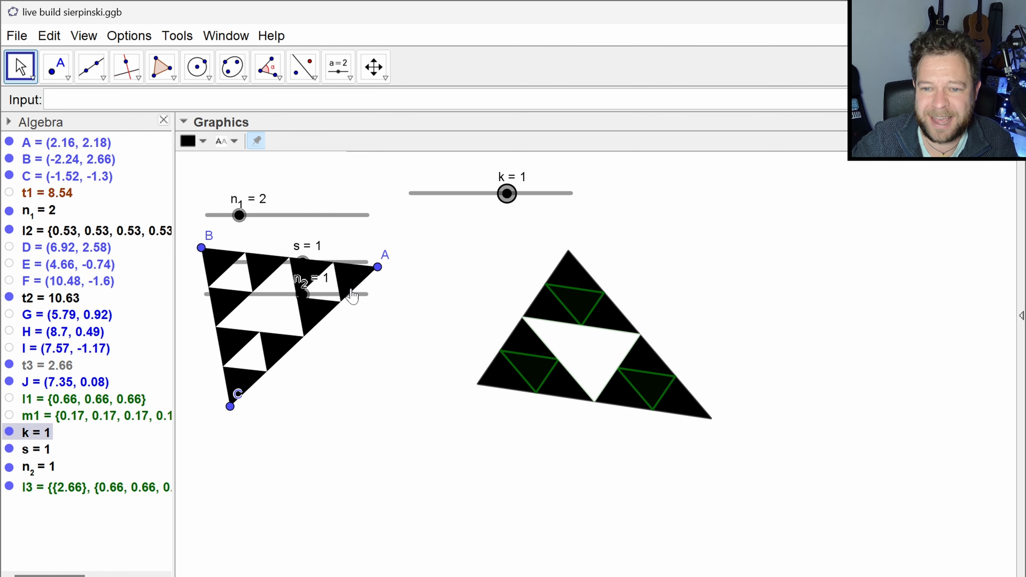
drag(365, 294, 707, 205)
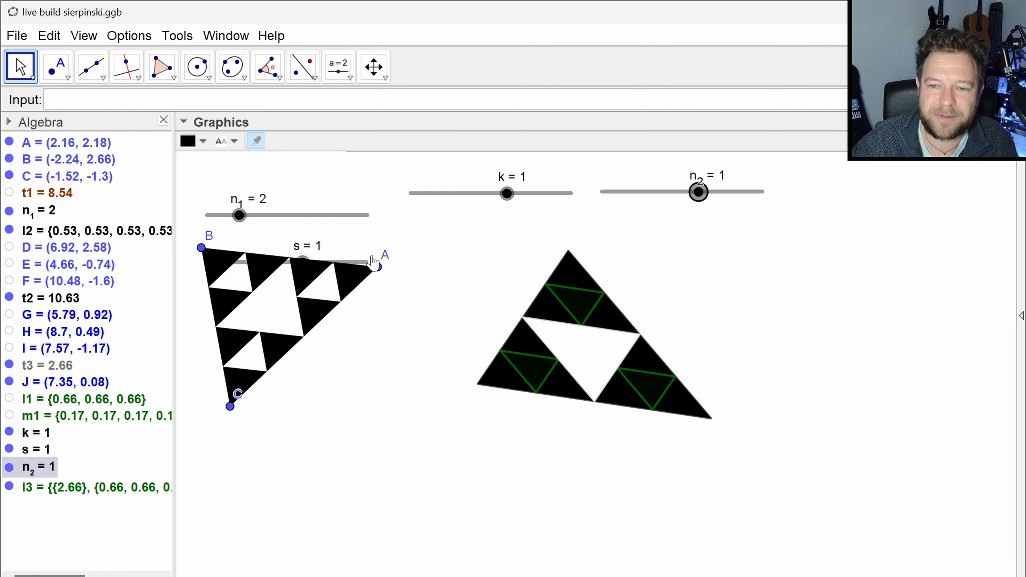
drag(361, 262, 931, 191)
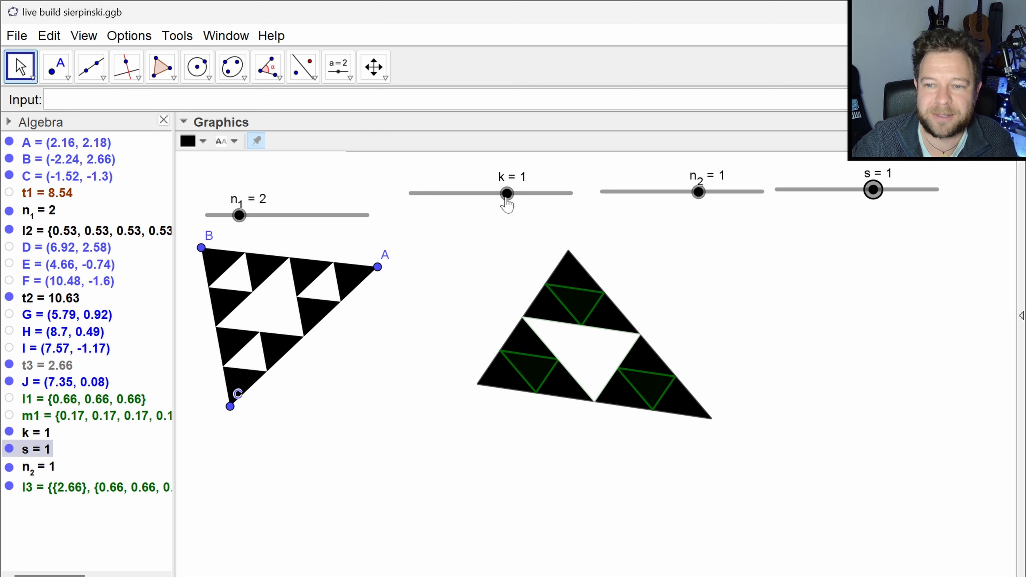
- Delete the unneeded slider k
mouse_move(507, 194)
mouse_down()
mouse_move(481, 193)
mouse_move(504, 208)
mouse_up()
click(493, 220)
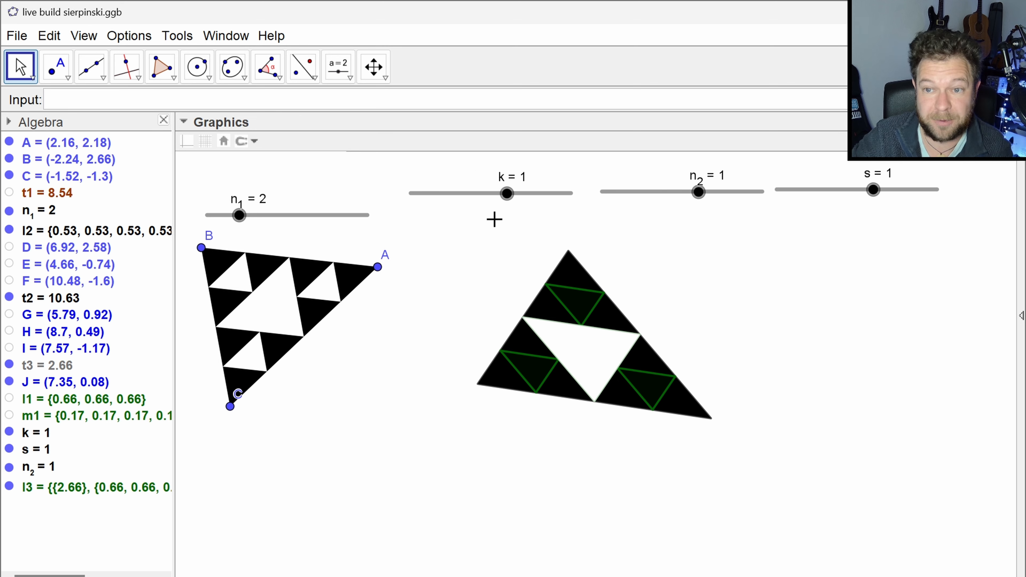
click(507, 193)
key(Delete)
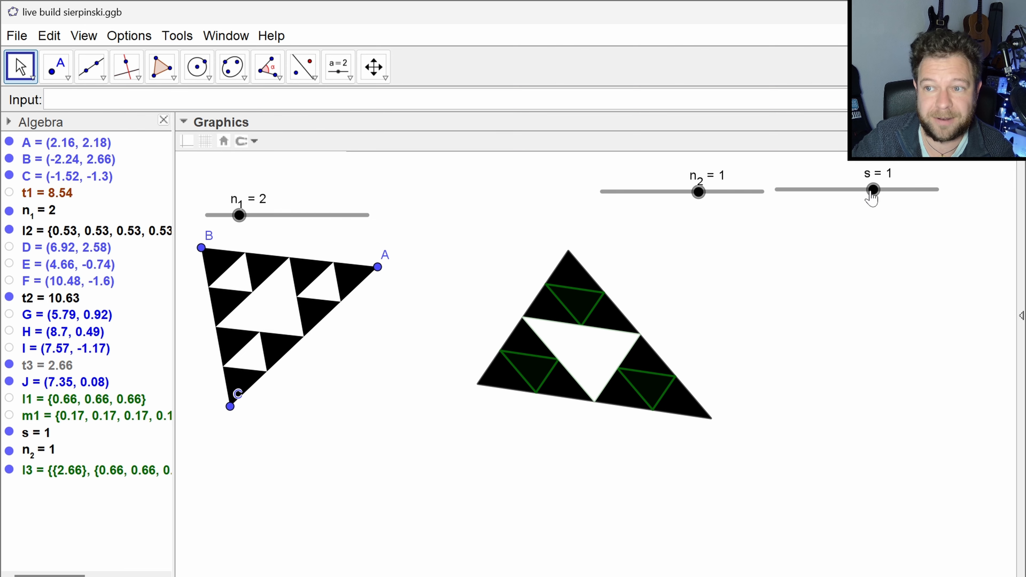
- Delete the unneeded slider s
mouse_move(873, 190)
mouse_down()
mouse_move(870, 198)
mouse_move(882, 194)
mouse_up()
key(Delete)
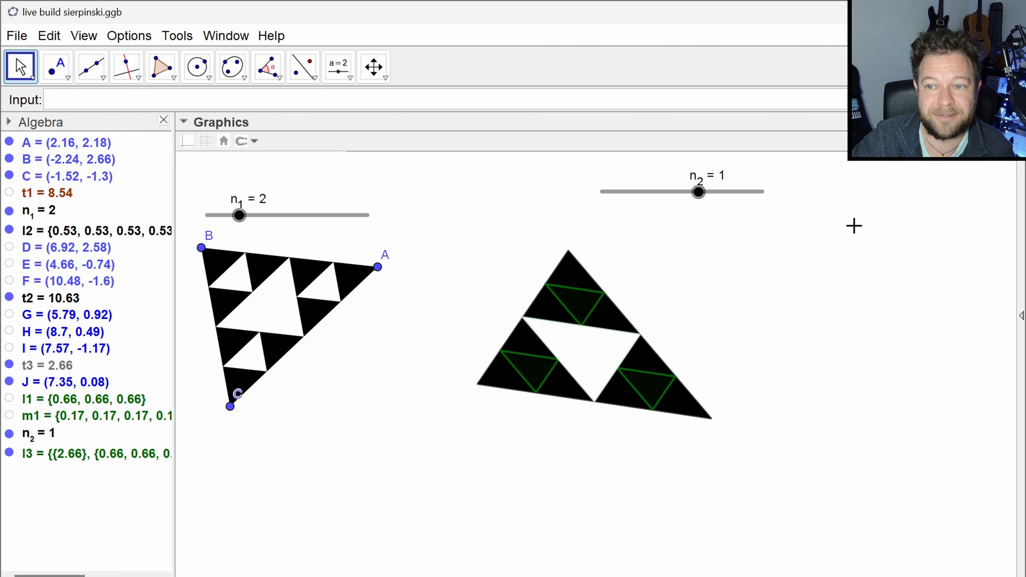
- Set slider n_2's interval from 0 to 10 with an increment of 1 and close its preferences
right_click(698, 192)
click(760, 399)
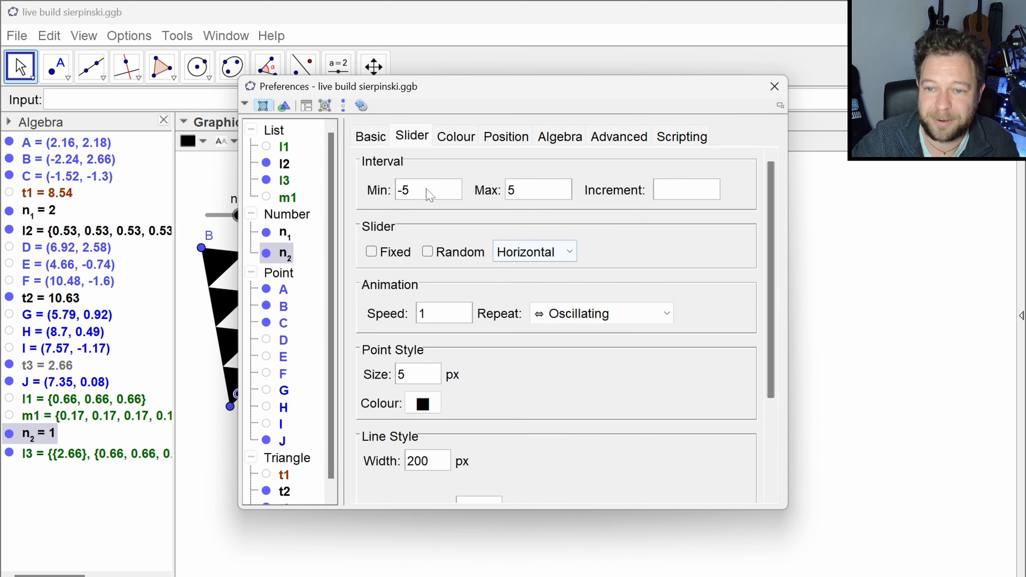
drag(409, 190, 389, 190)
text(0)
key(Tab)
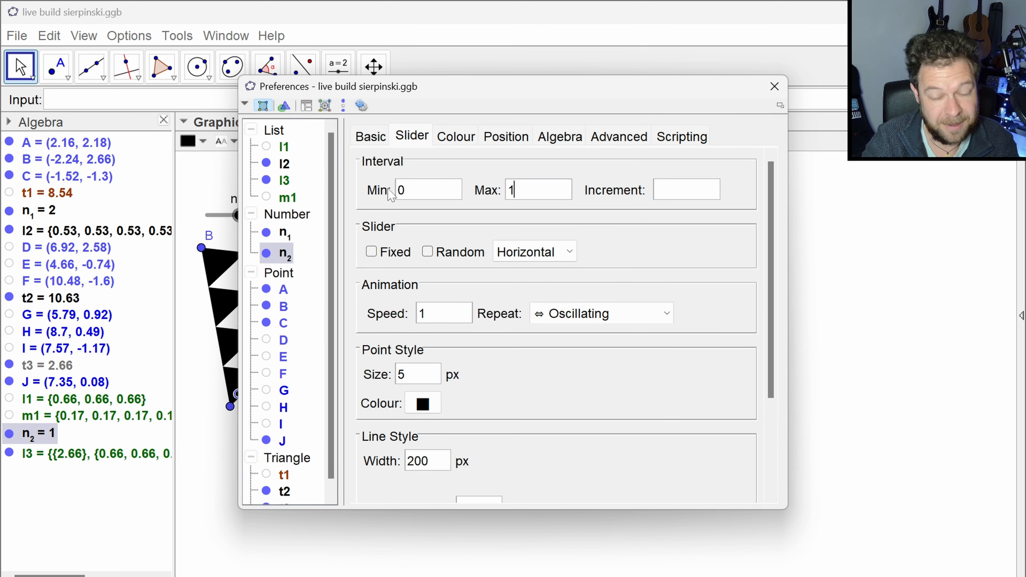
key(Tab)
text(1)
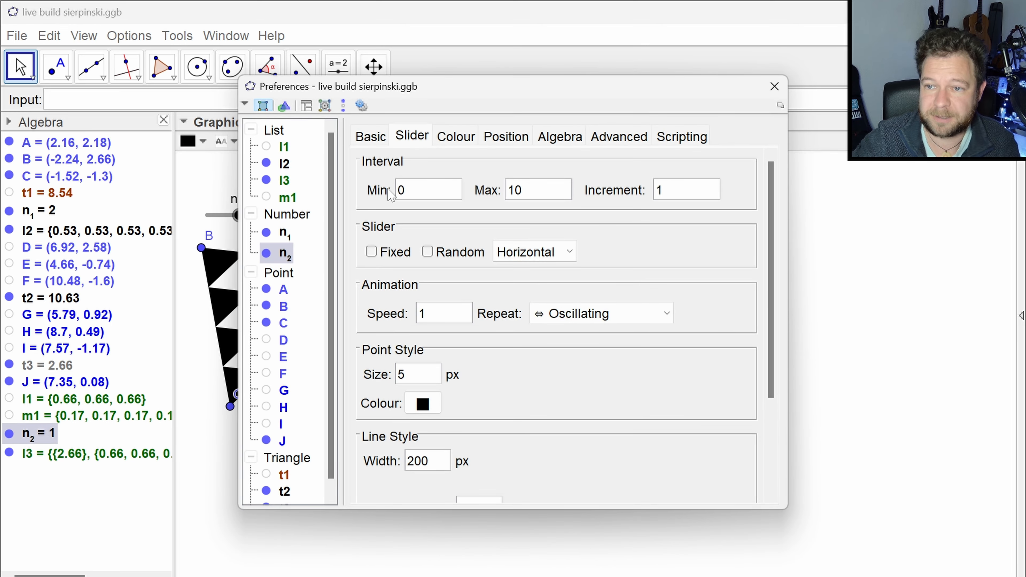
click(774, 86)
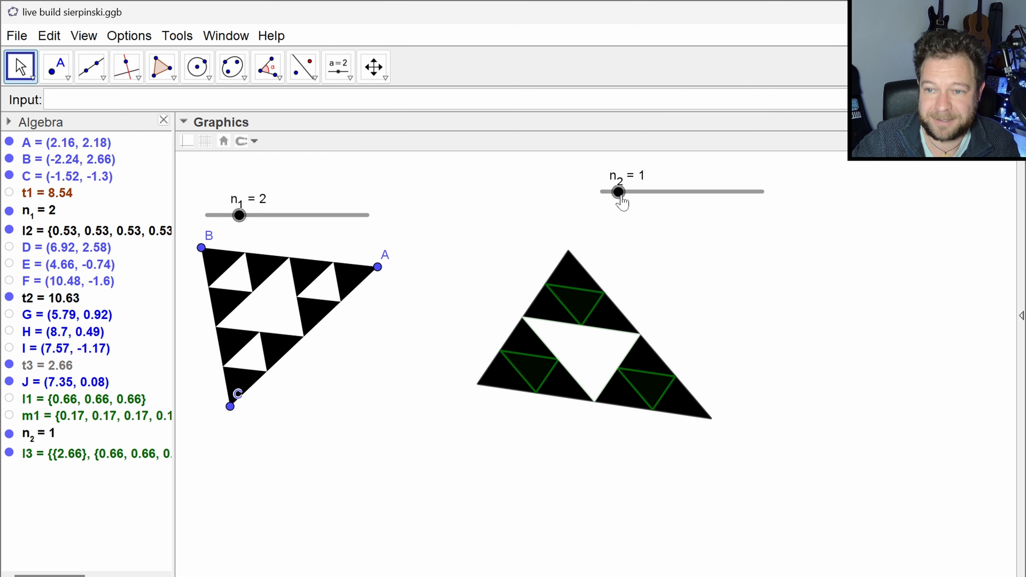
- Vary slider n_2 up and down from 1 to examine how the nested triangles develop with each iteration
click(618, 192)
key(Right)
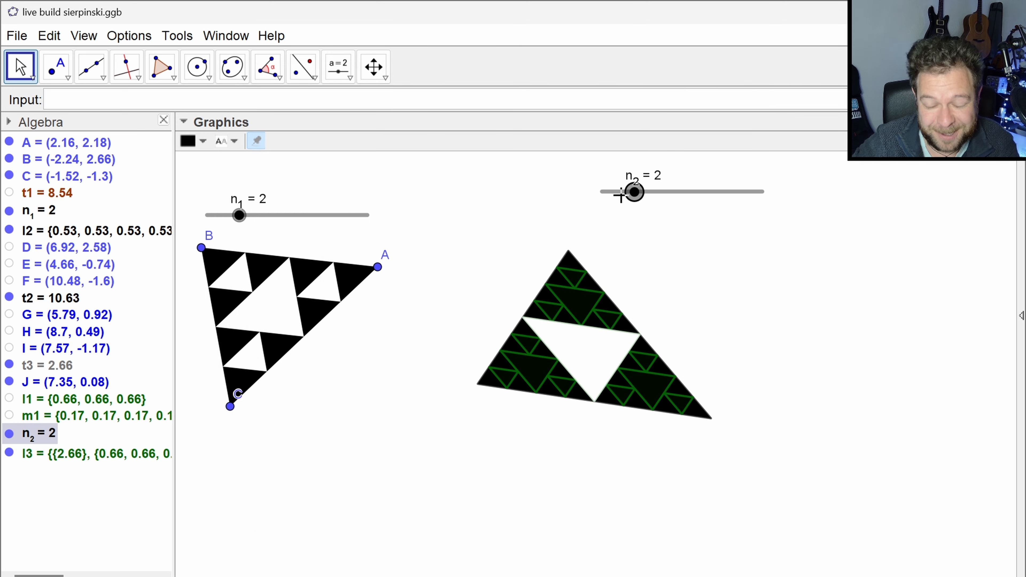
key(Right)
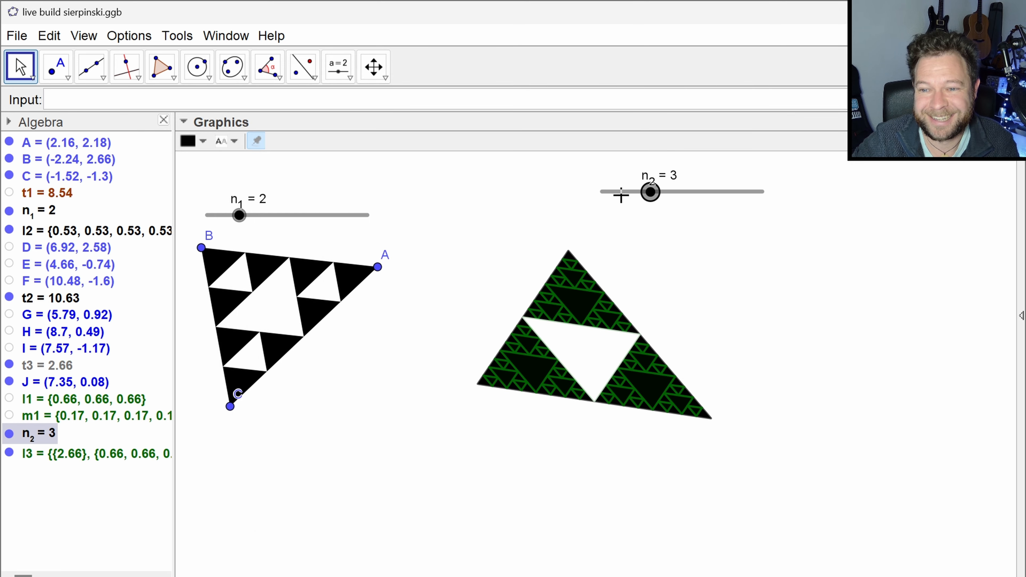
key(Left)
key(Right)
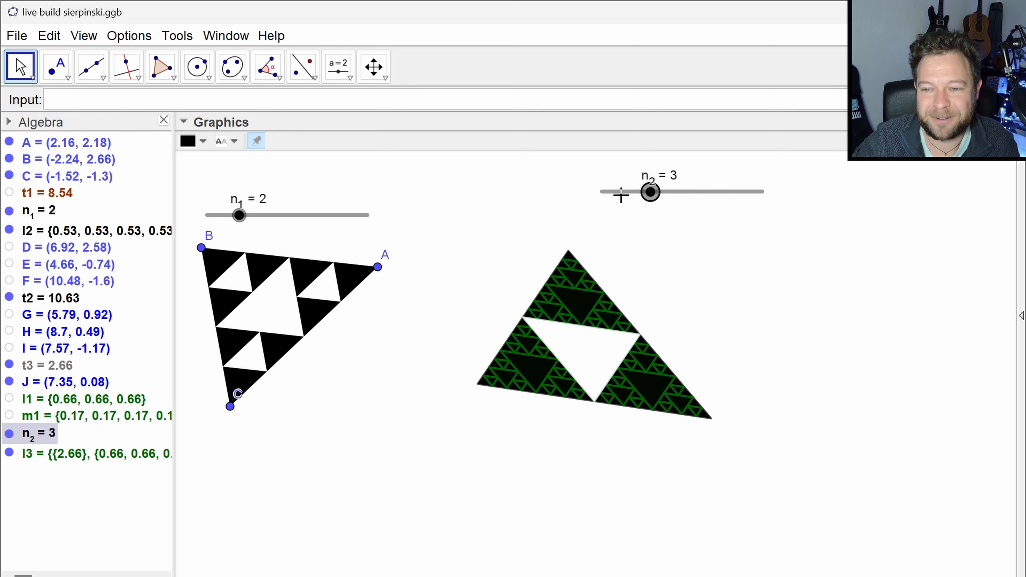
key(Right)
key(Left)
key(Left)
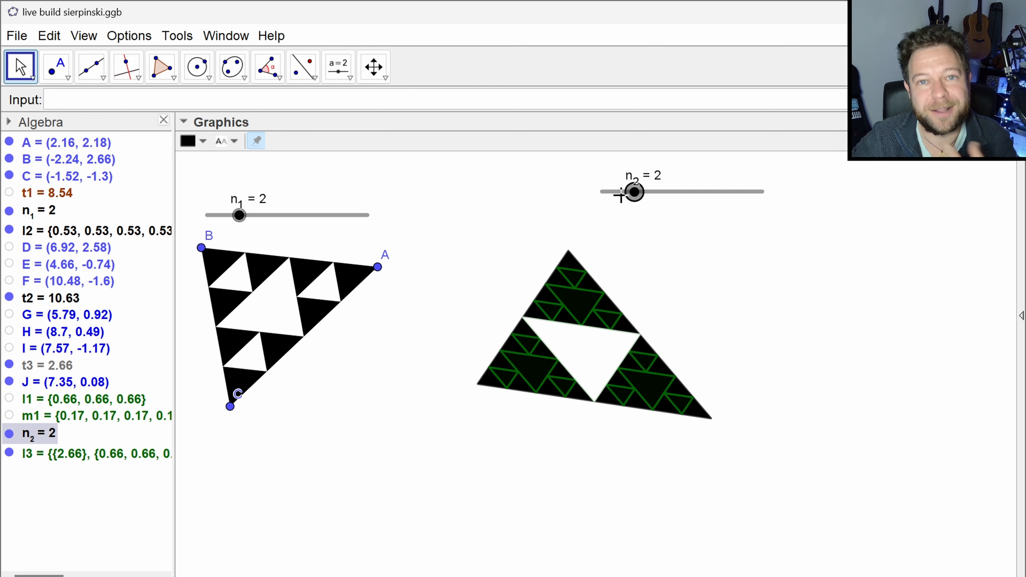
key(Left)
key(Right)
key(Right)
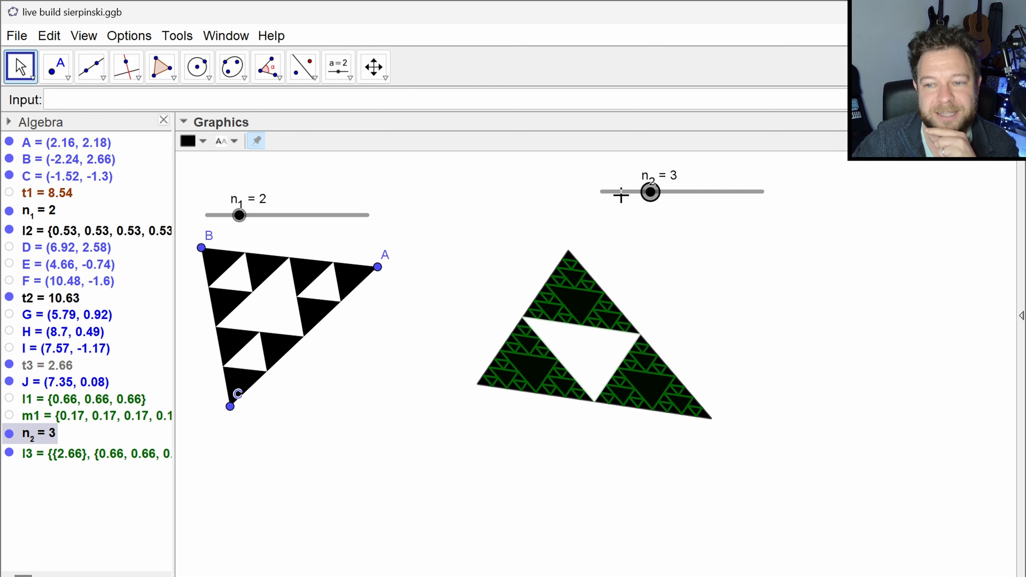
- Hide the white triangle t3 in the middle of the black triangle
click(116, 511)
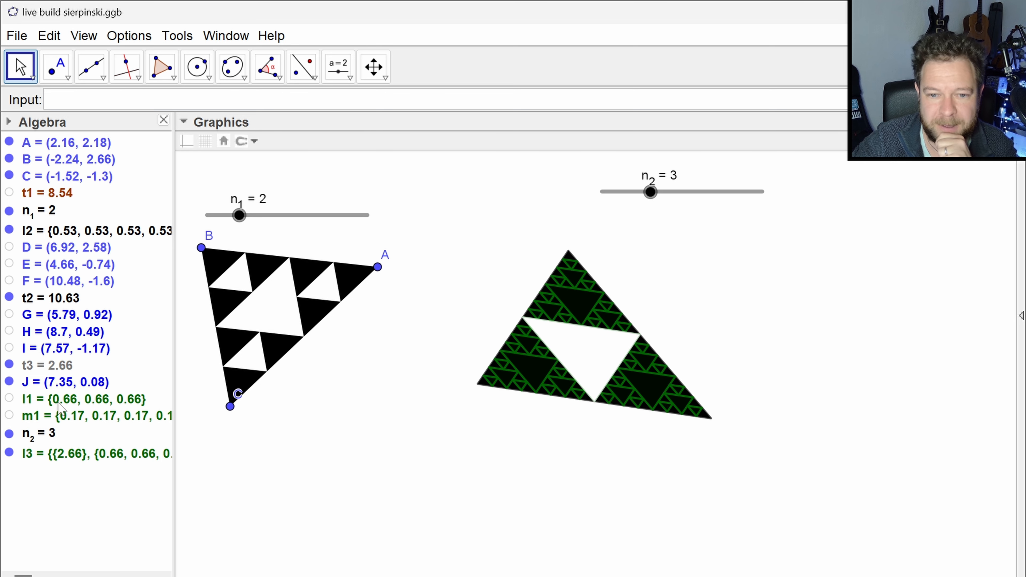
click(21, 368)
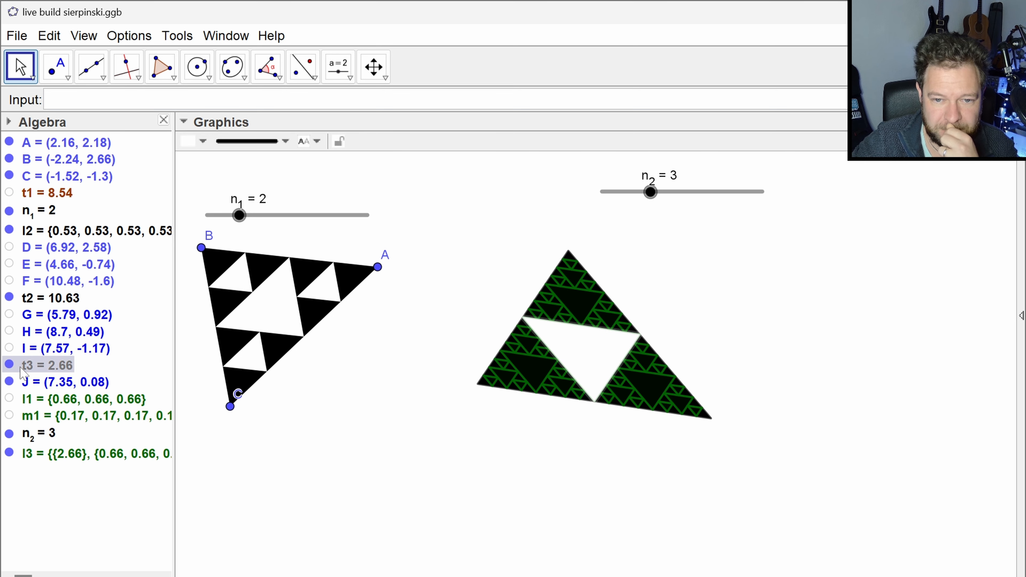
click(9, 365)
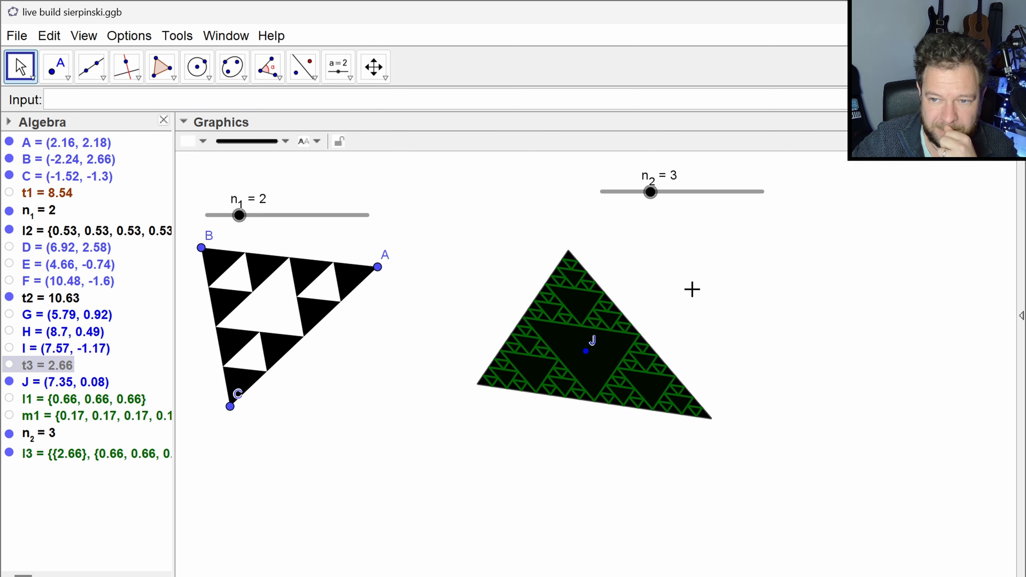
- Lower slider n_2 to 1 to check the iterated triangles without triangle t3
click(653, 218)
click(649, 193)
key(Left)
key(Left)
key(Left)
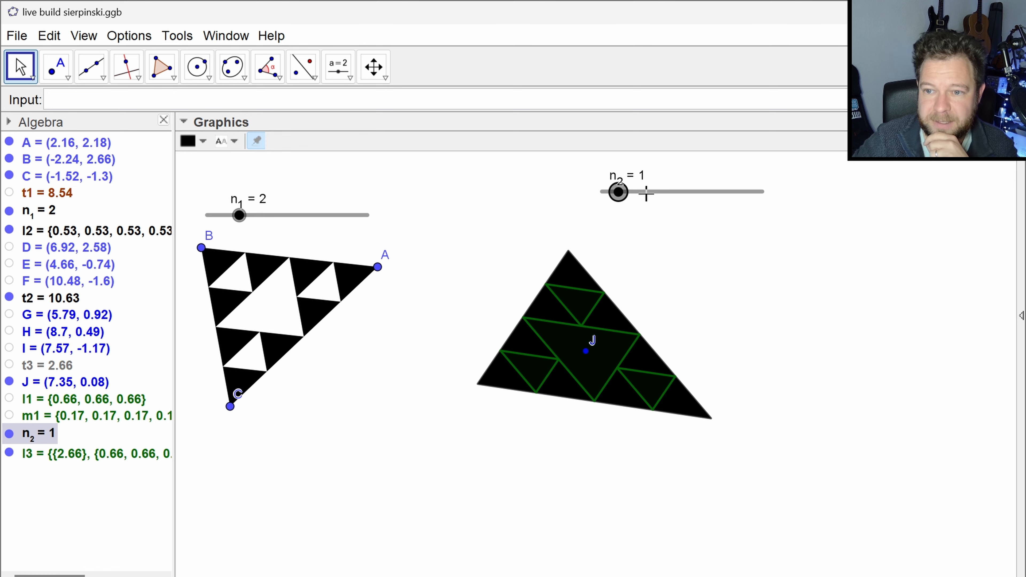
key(Right)
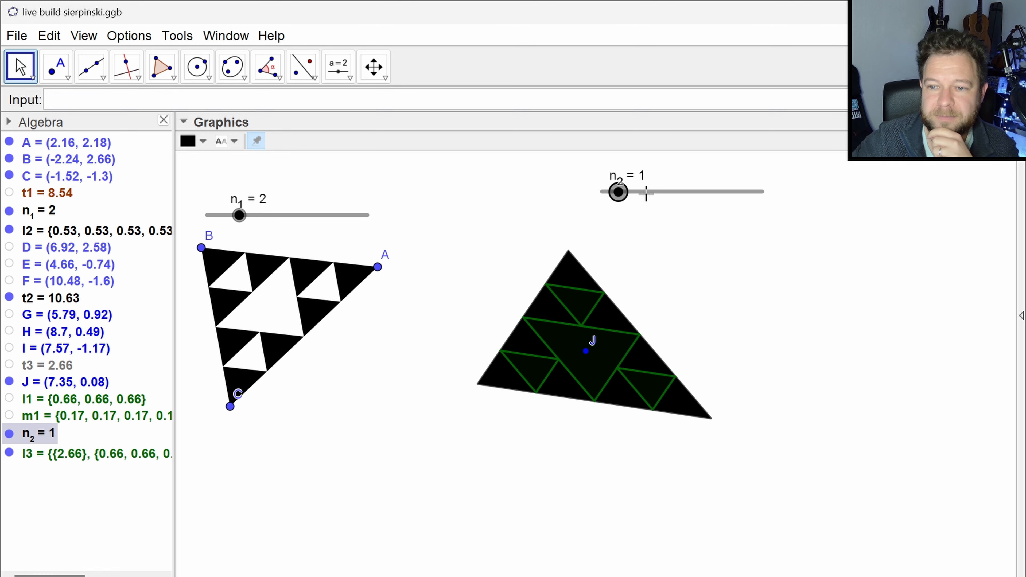
- Delete the leftover point J at the centre of the black triangle
click(48, 386)
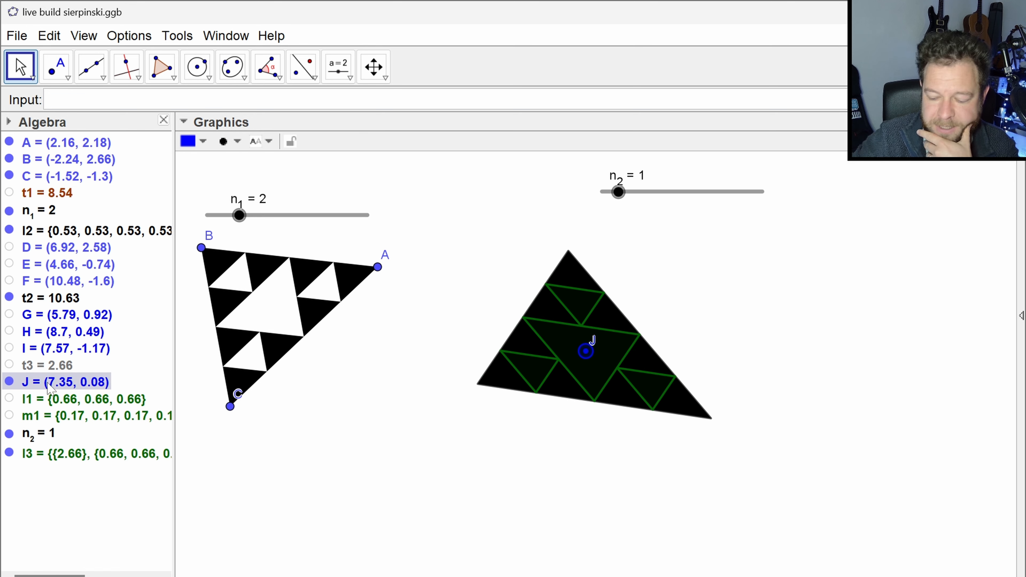
key(Delete)
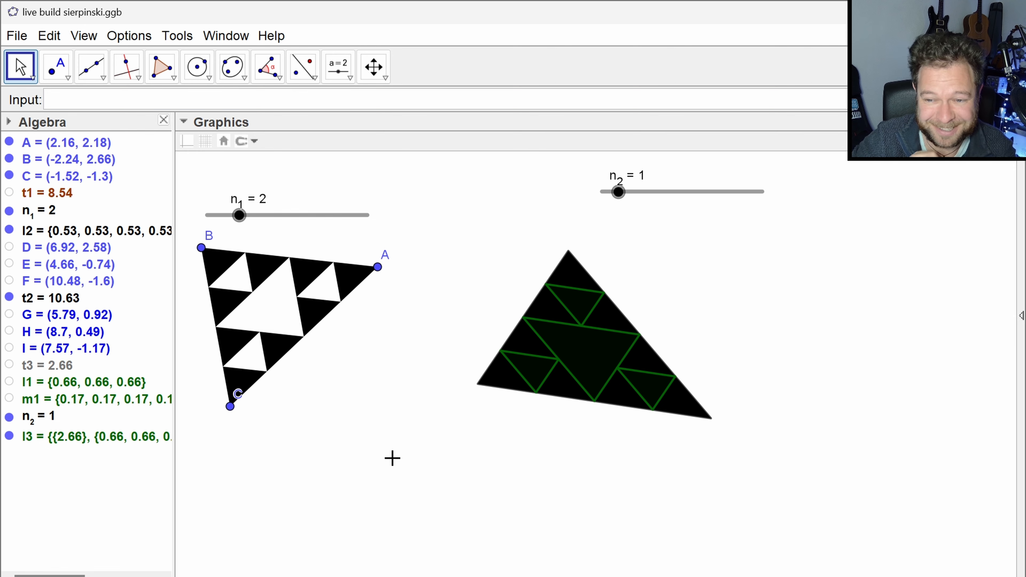
- Review the IterationList definition of list l3 and leave it unmodified
click(81, 446)
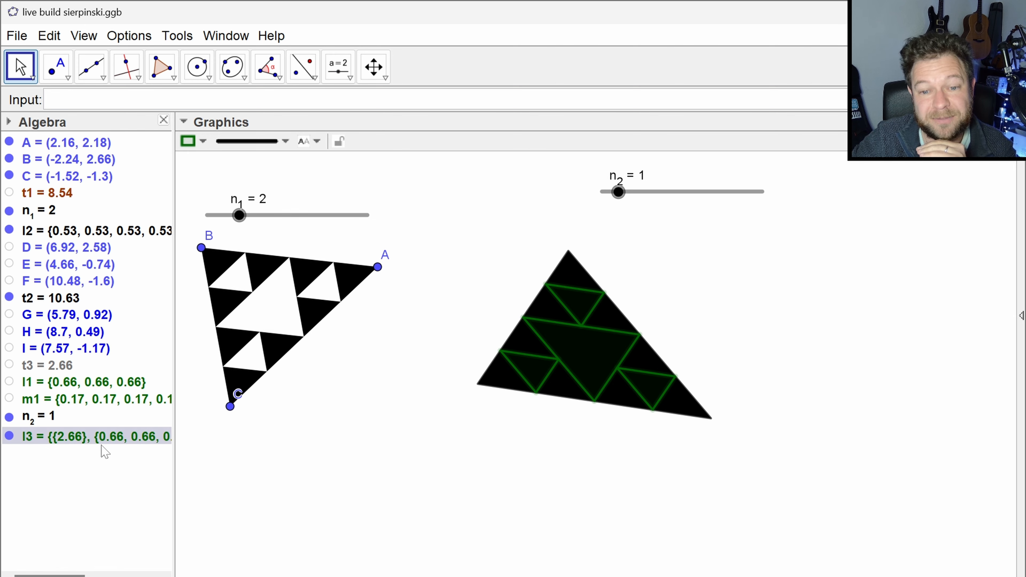
mouse_move(113, 442)
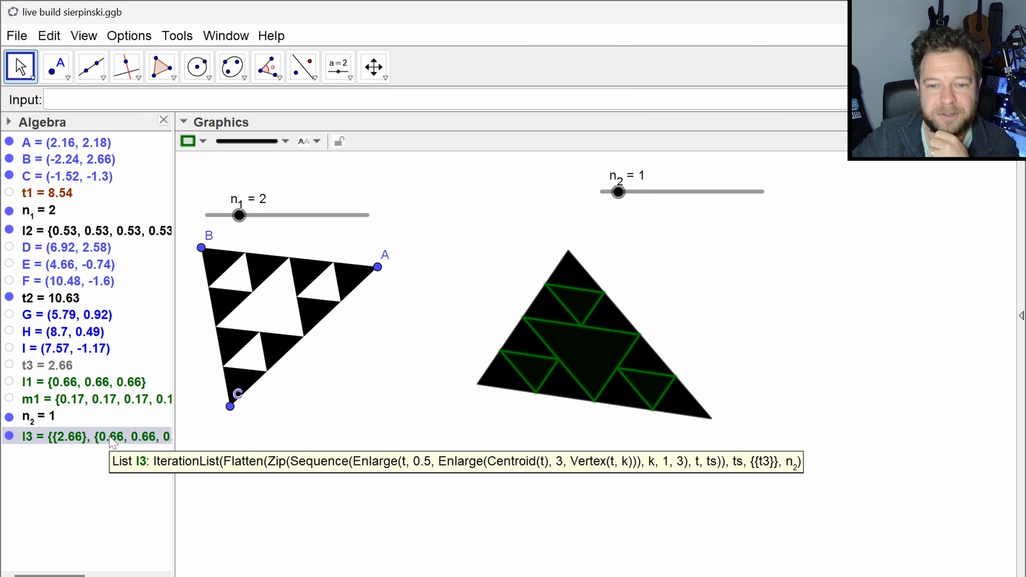
double_click(120, 443)
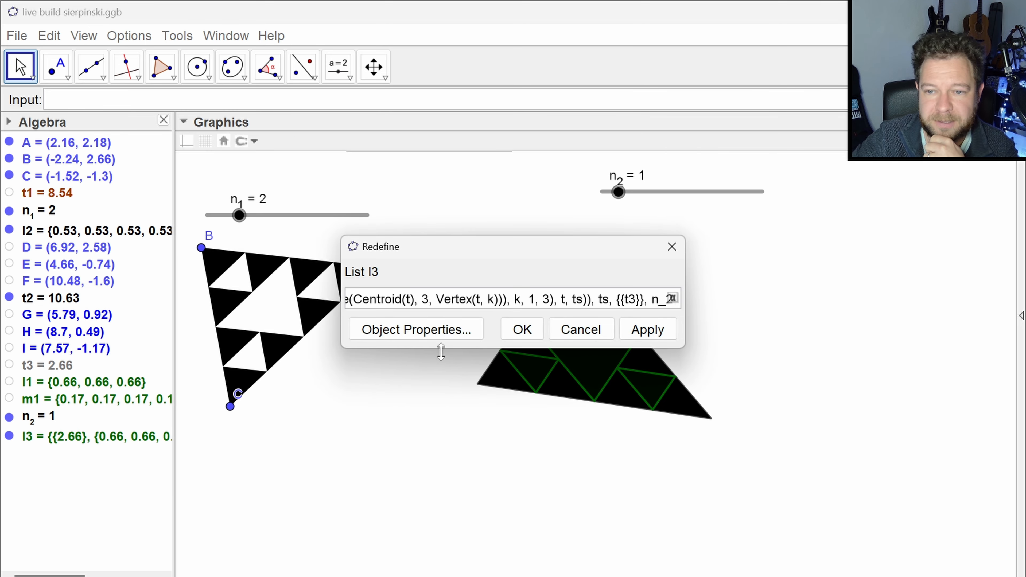
click(672, 246)
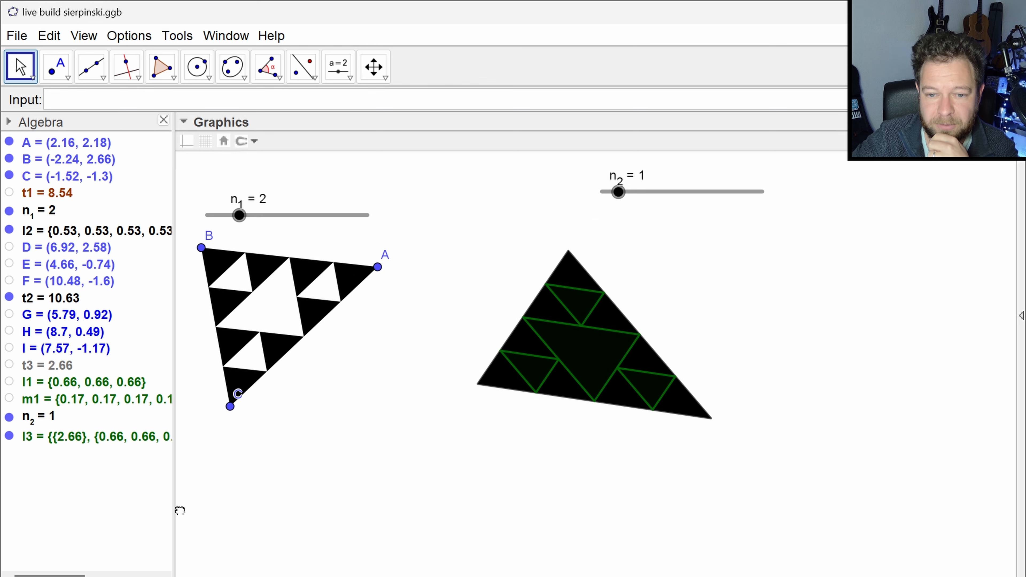
- Widen the Algebra view and switch n_2 to 2 and back to 1 to compare the entries of list l3
drag(175, 504, 245, 502)
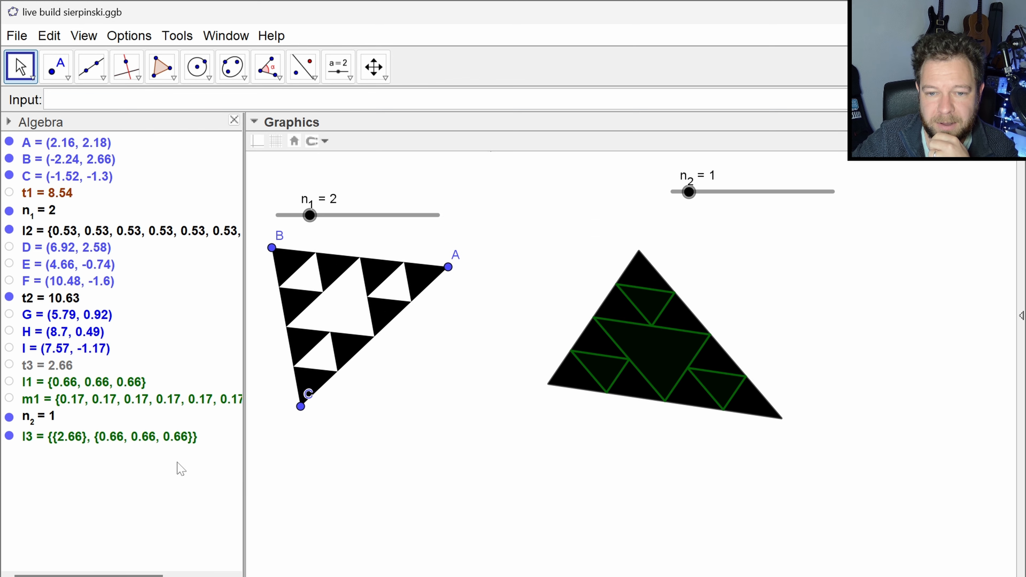
click(689, 192)
key(Right)
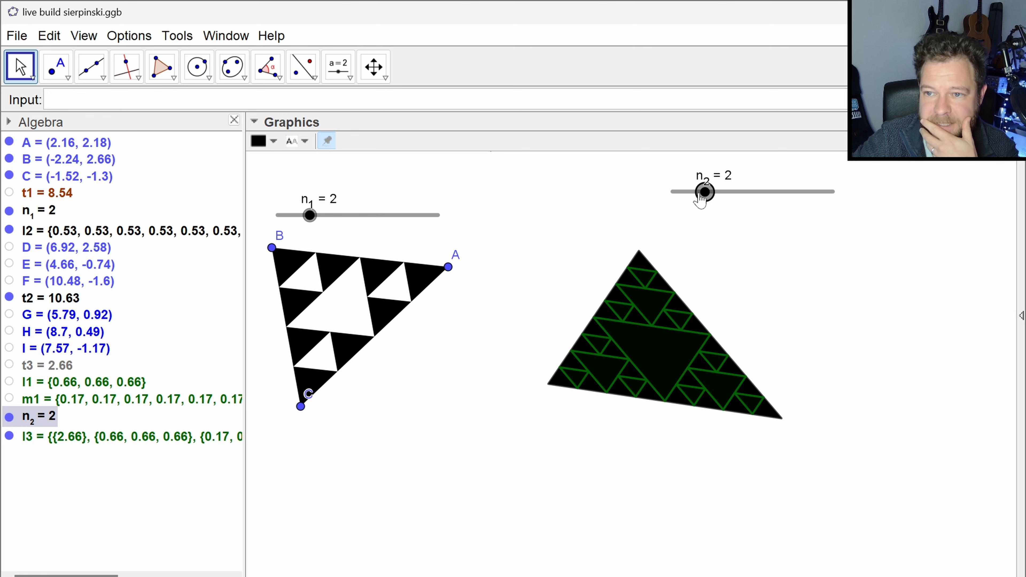
key(Left)
- Colour list l3 white and raise its fill opacity to the maximum
click(154, 438)
click(273, 141)
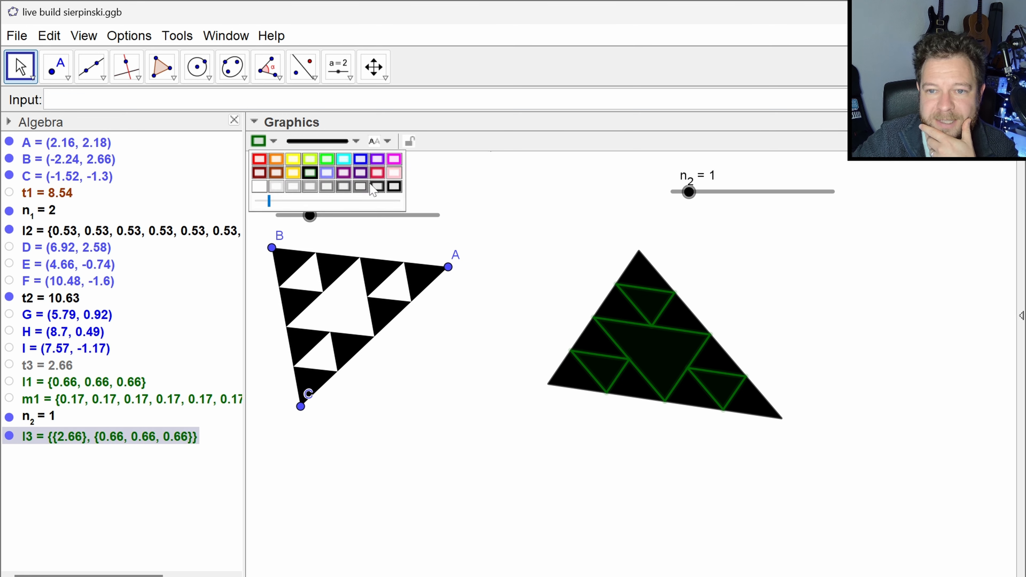
click(259, 186)
drag(269, 201, 444, 211)
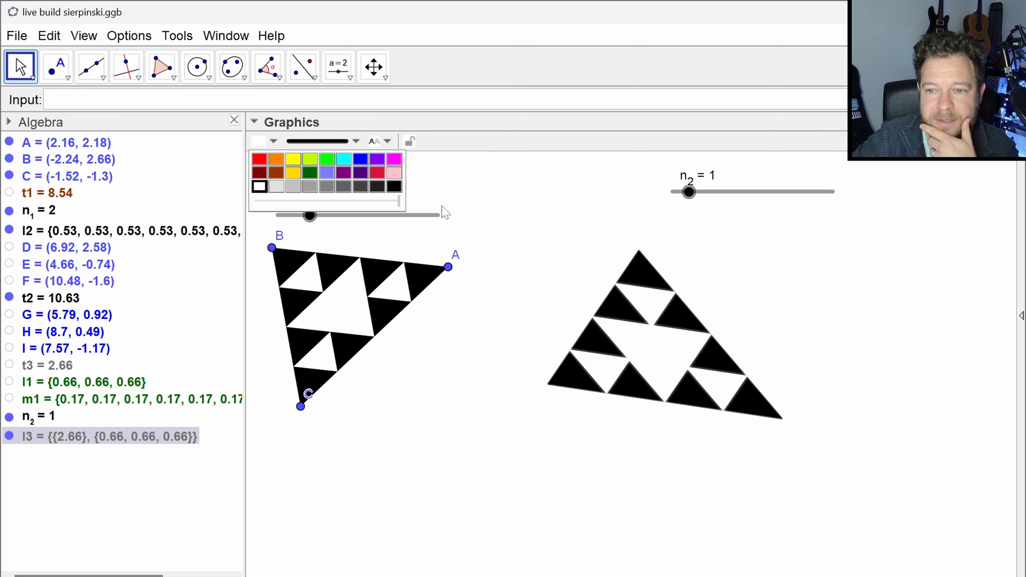
- Check the layer of list l3 in its advanced object properties
right_click(165, 441)
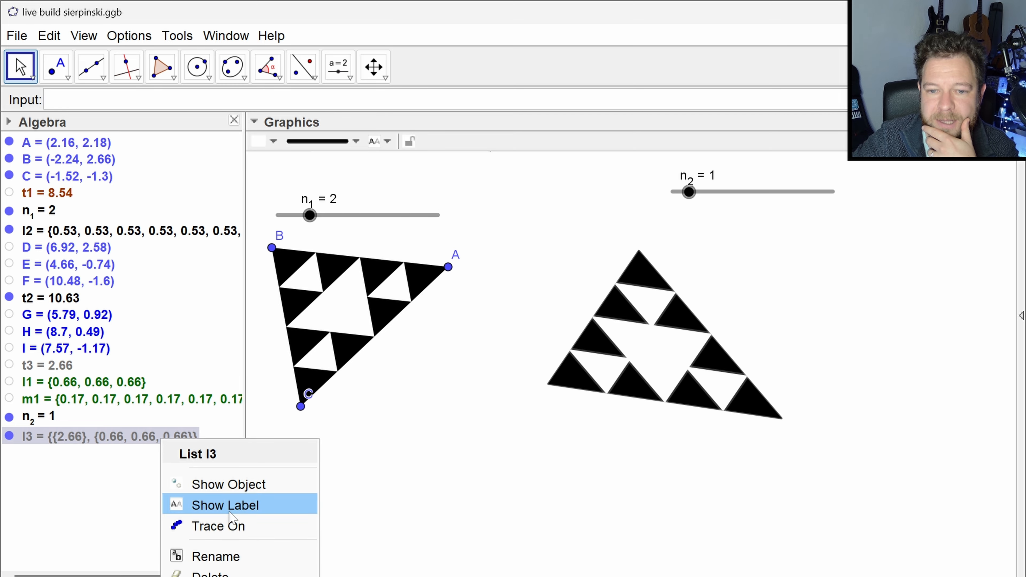
click(234, 576)
click(567, 128)
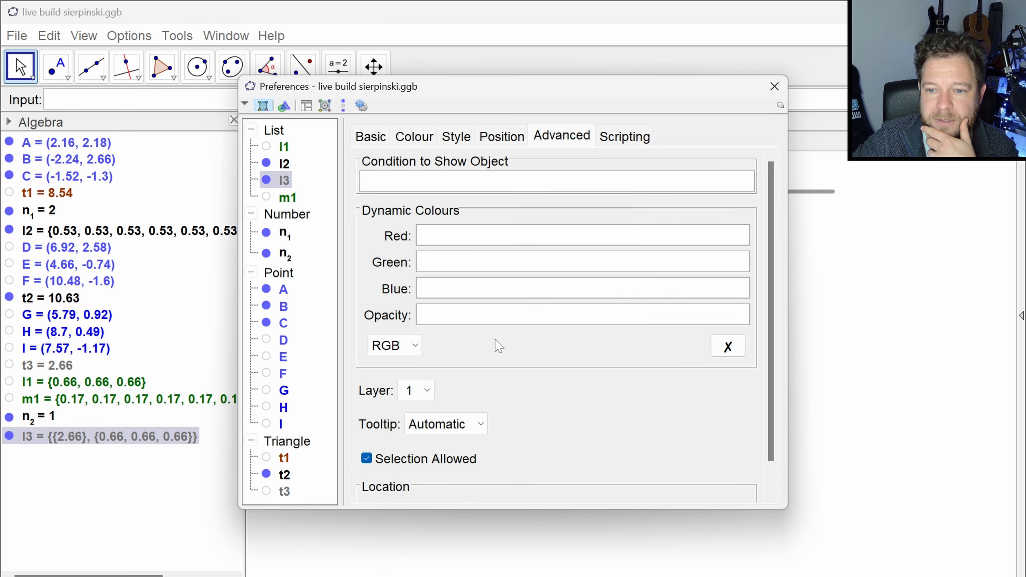
click(775, 86)
click(740, 212)
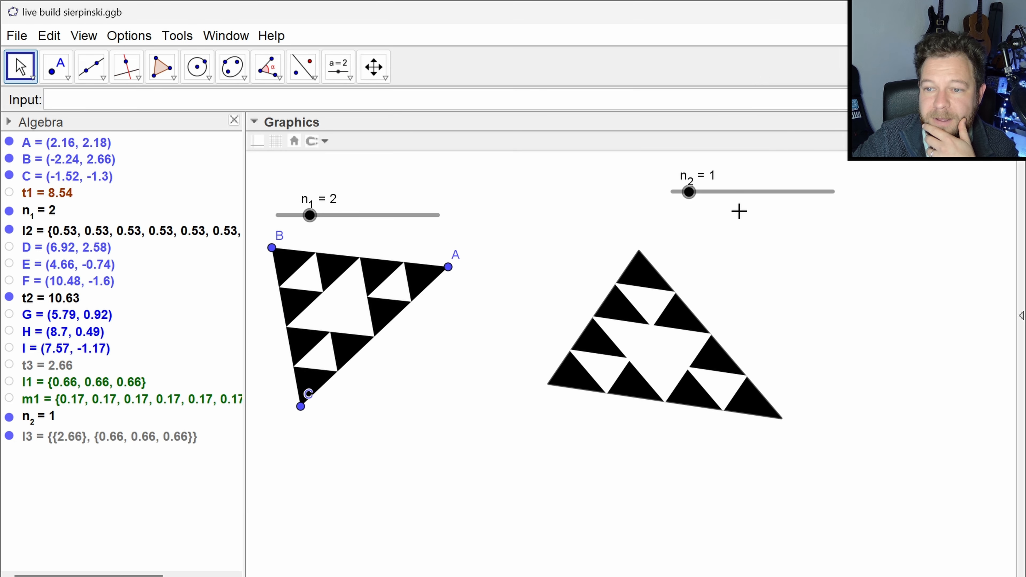
- Vary slider n_2 between 1 and 3, ending at 1, to examine the white triangles' outlines
click(689, 192)
key(Right)
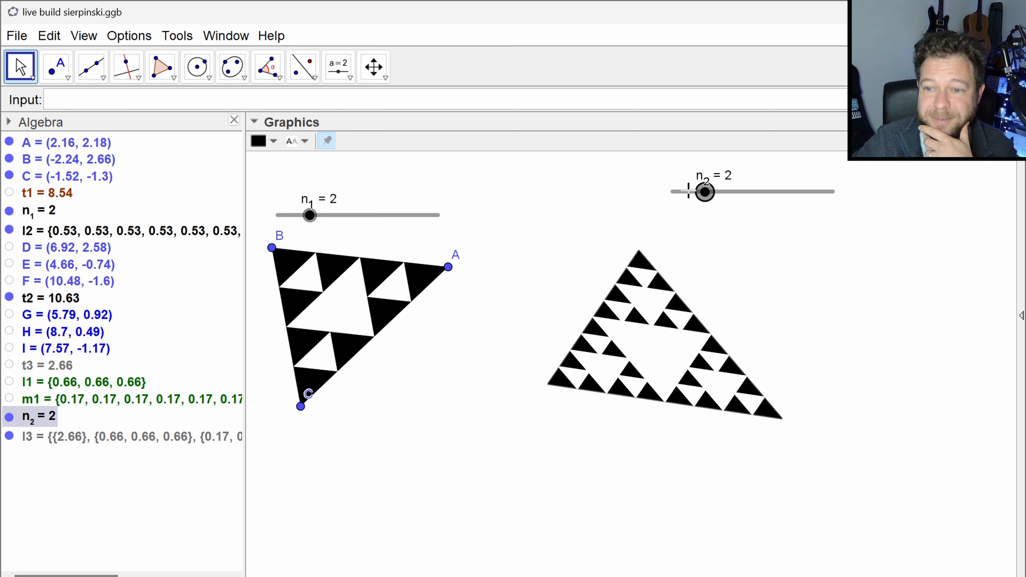
key(Left)
key(Right)
key(Right)
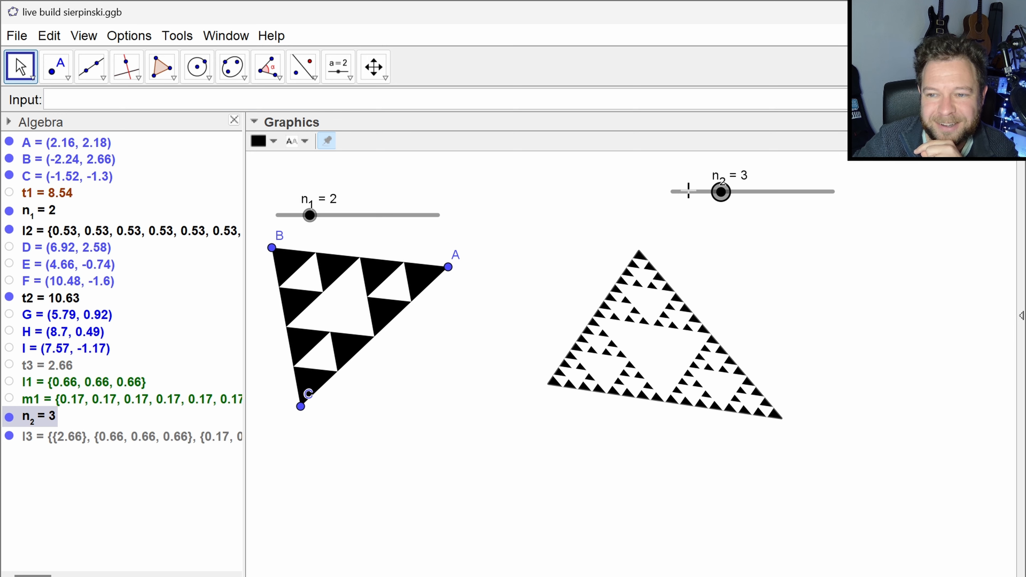
key(Left)
key(Left)
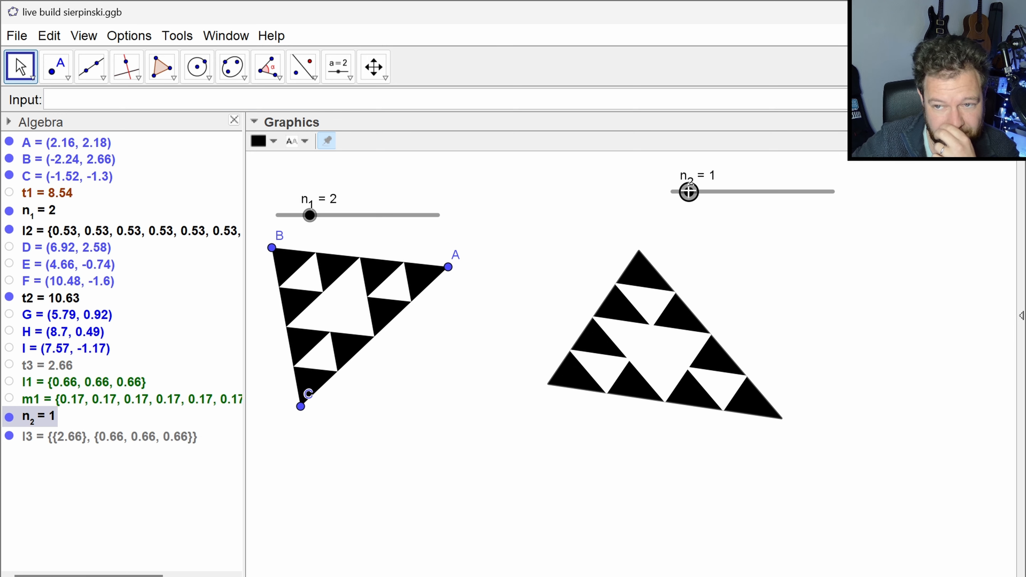
- Reduce the line thickness of list l3 to the minimum
click(139, 439)
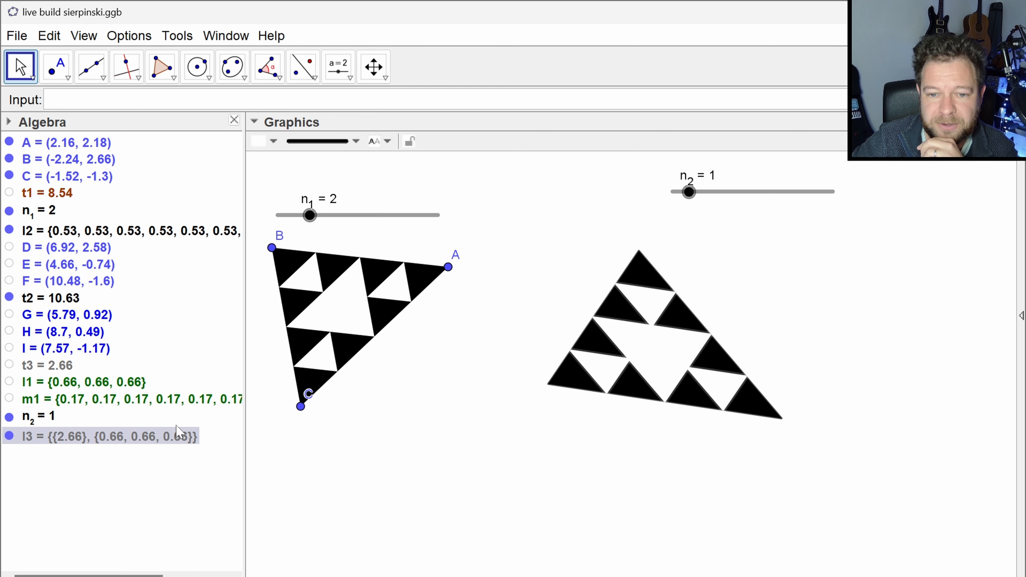
click(356, 141)
drag(314, 254, 290, 254)
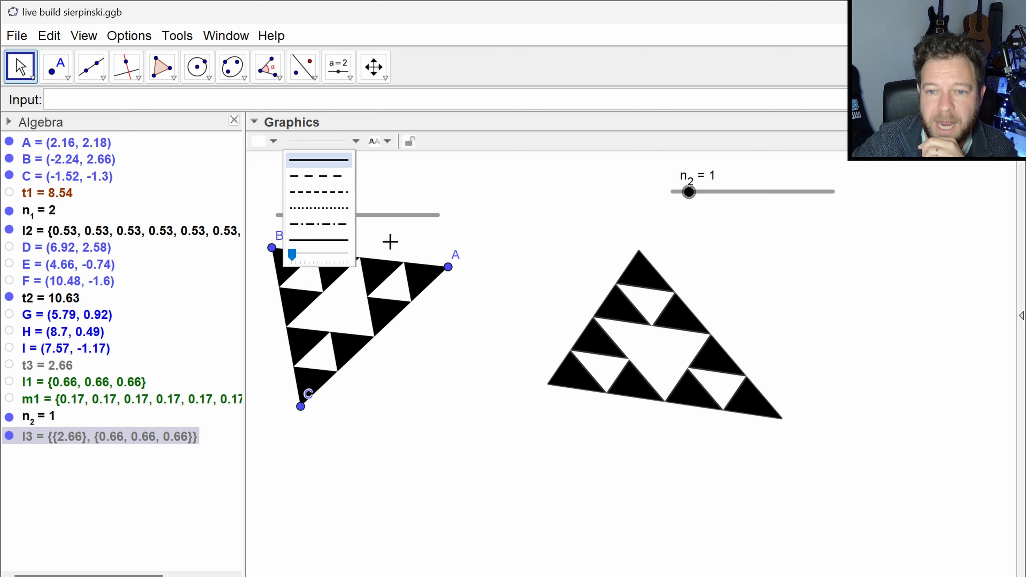
click(457, 190)
- Raise slider n_2 to 5 to display a finer Sierpinski triangle
click(689, 196)
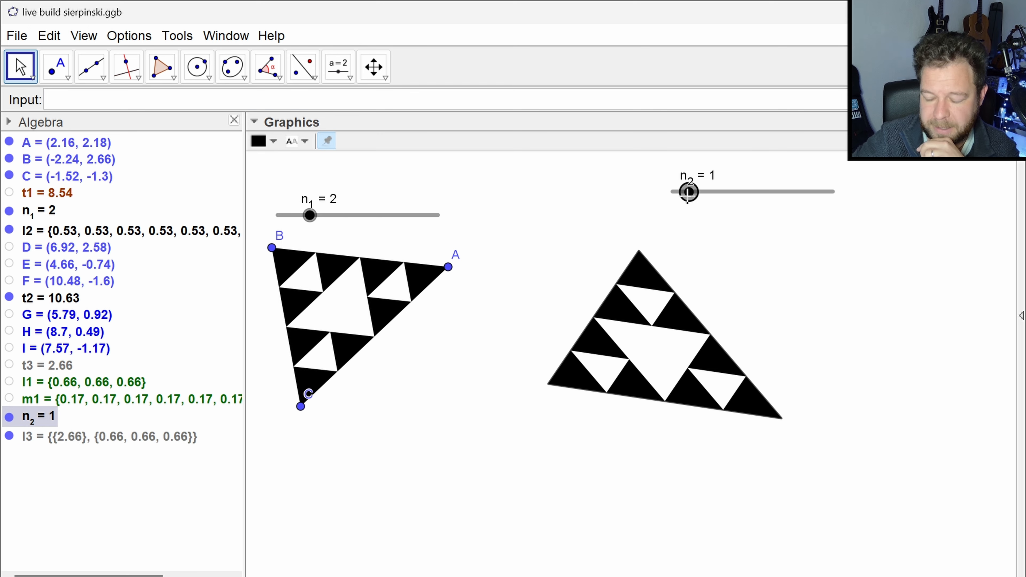
key(Right)
key(Right)
key(Right)
key(Right)
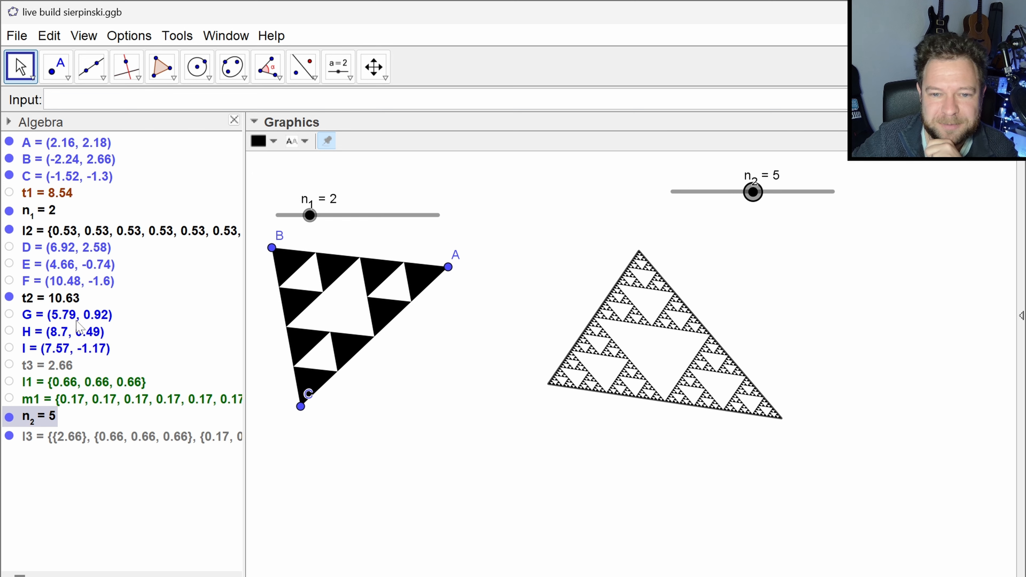
- Reduce the outline thickness of triangle t2 and lower slider n_2 to 3
click(61, 308)
click(320, 141)
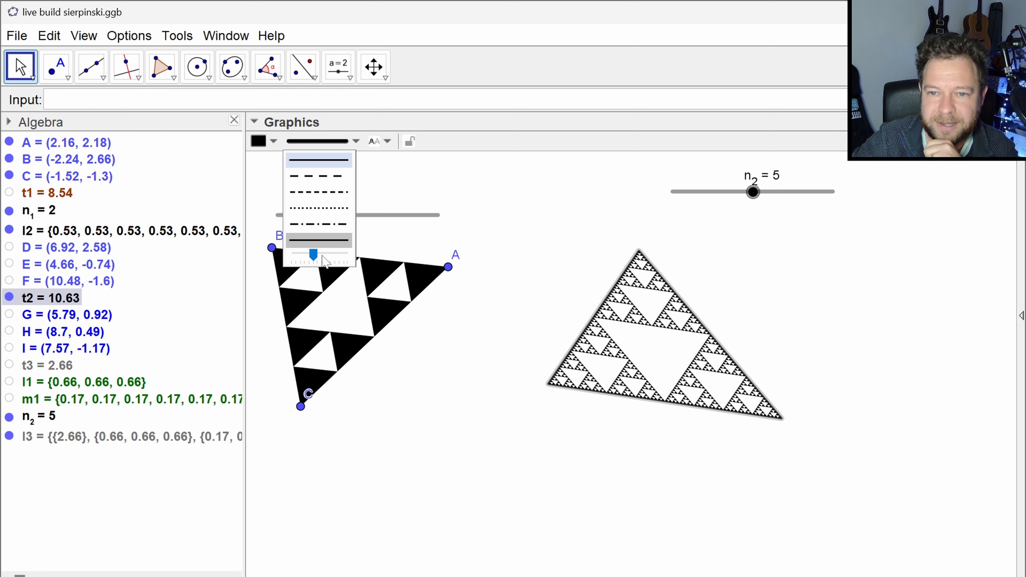
click(531, 256)
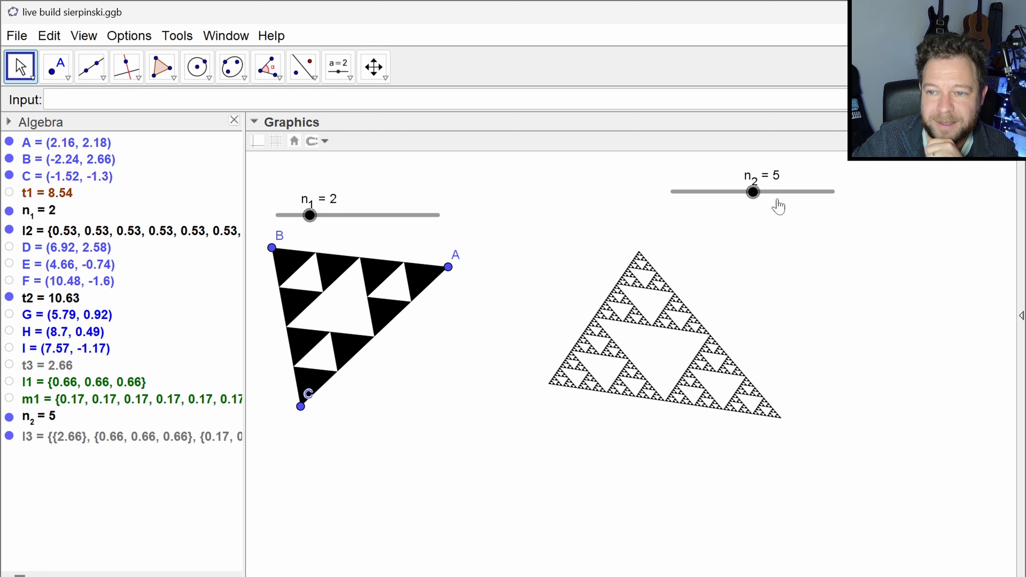
click(743, 201)
drag(742, 200, 722, 212)
- Show points D, E and F and move them to about (4.72, 2.4), (2.2, -1.76) and (6.8, -2.24)
click(9, 247)
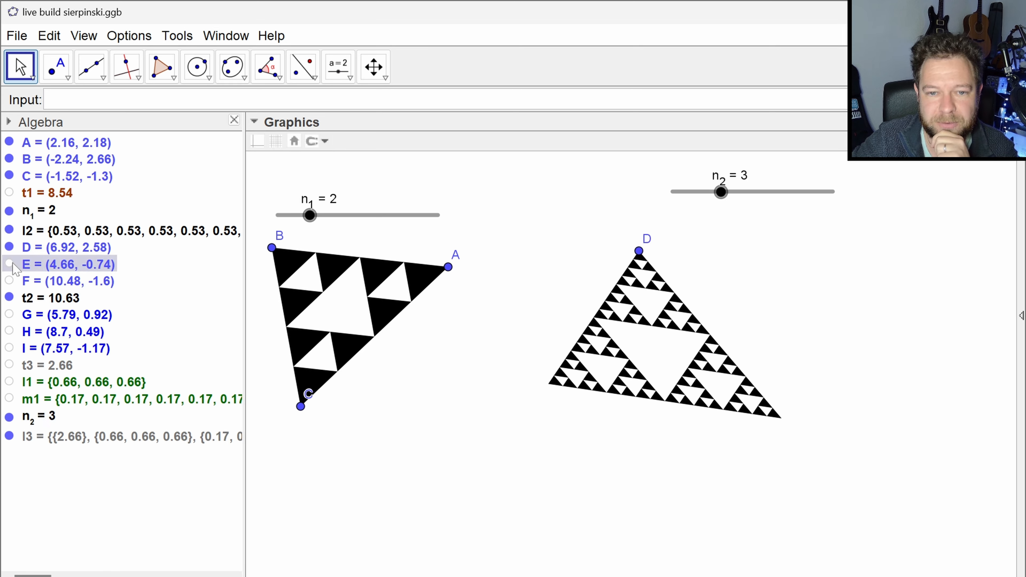
click(8, 264)
click(9, 281)
drag(640, 253, 550, 258)
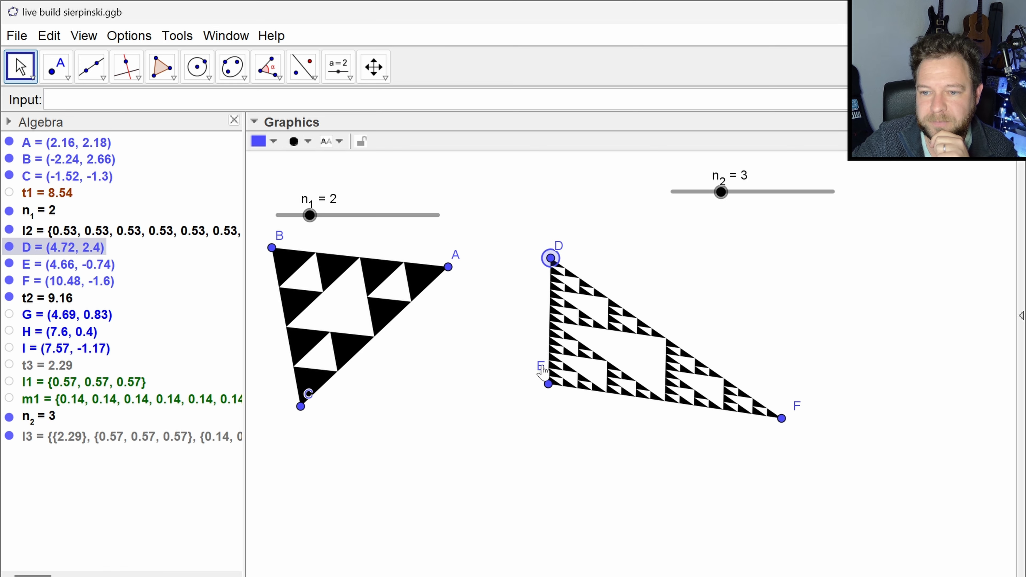
drag(547, 384, 450, 424)
drag(781, 420, 635, 444)
- Raise slider n_1 to 3, and lower n_2 and n_1 to 0 to compare the starting stages of both triangles
drag(311, 217, 326, 216)
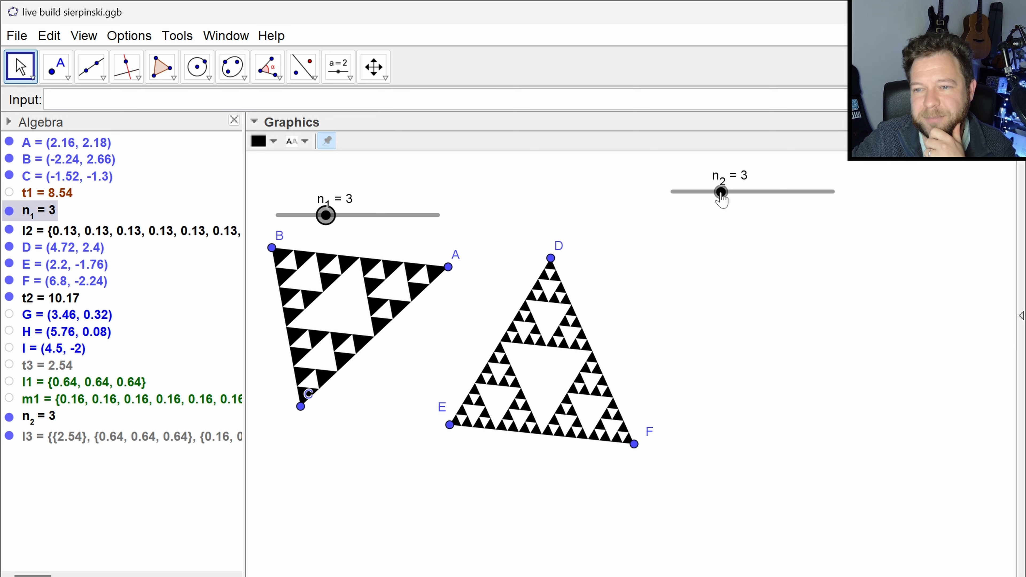
drag(721, 193, 673, 201)
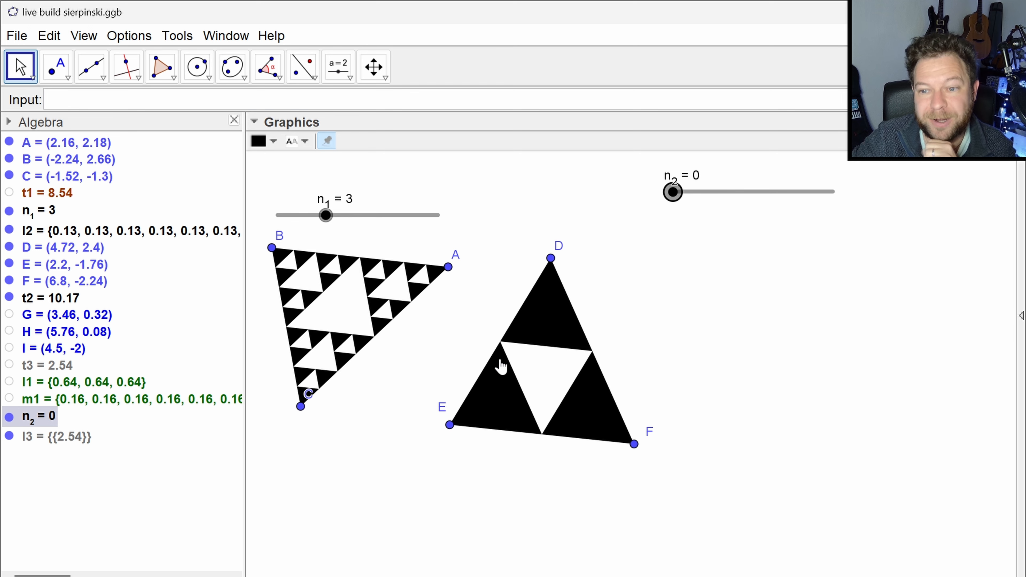
drag(324, 218, 277, 215)
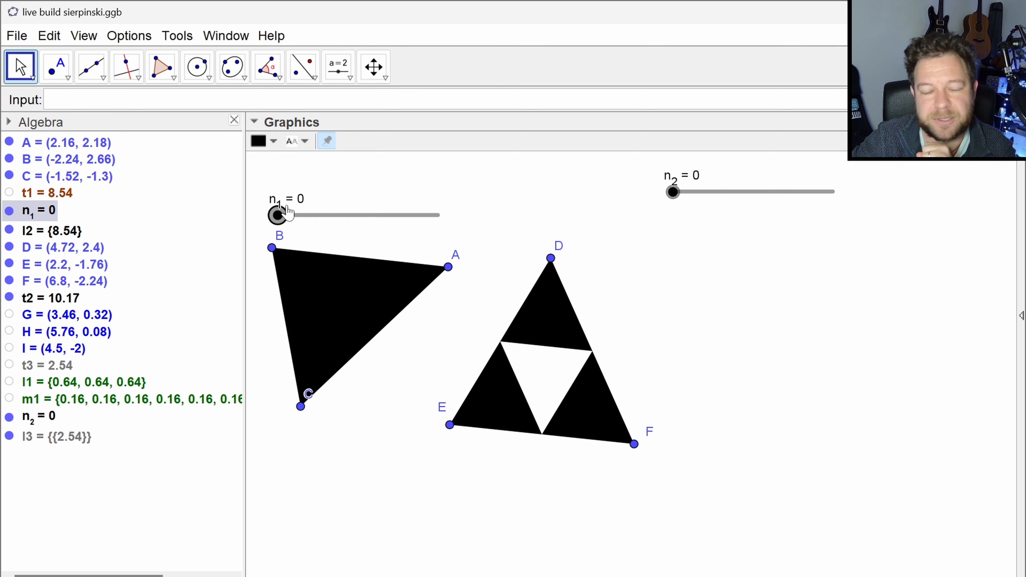
- Raise sliders n_2 and n_1 to 2 to compare how the two triangles subdivide
click(673, 193)
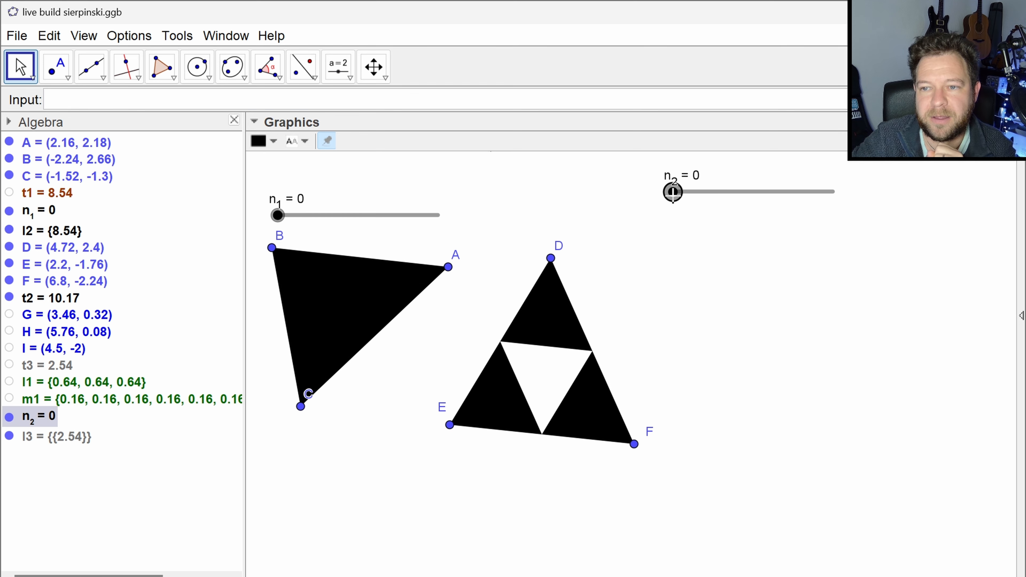
key(Right)
key(Right)
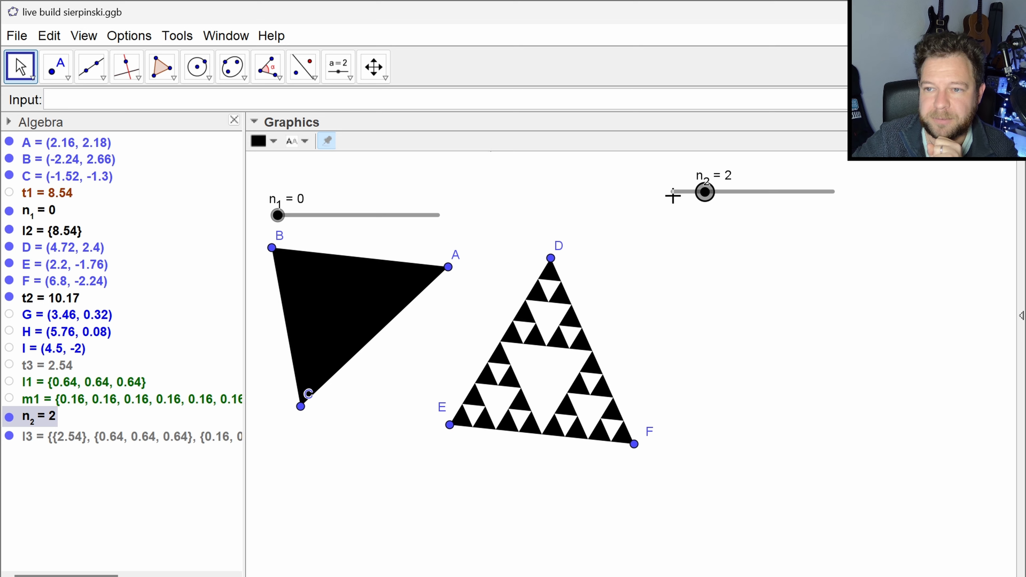
click(277, 216)
key(Right)
key(Right)
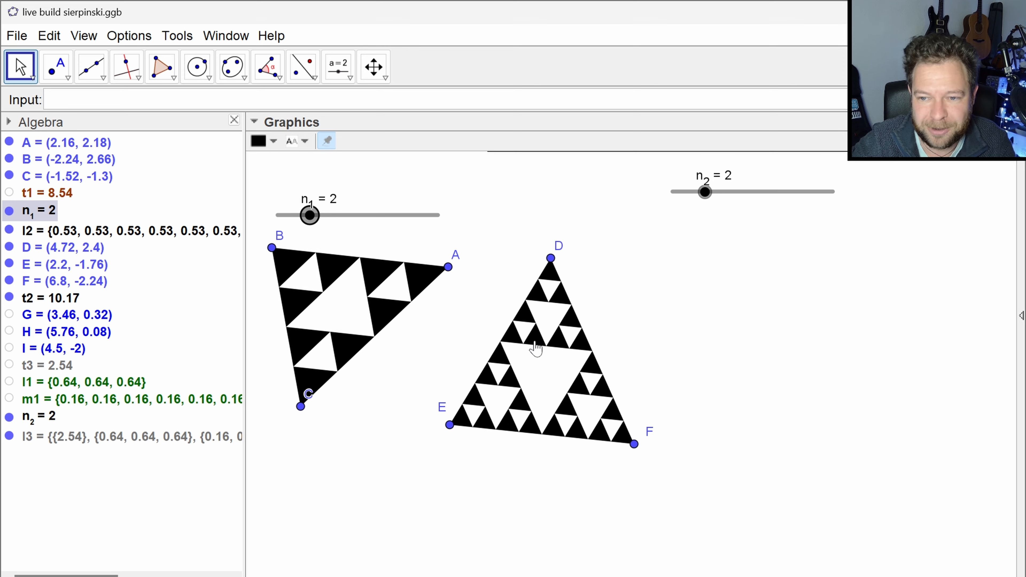
- Try redefining list l3 with the Iteration command instead of IterationList
double_click(136, 438)
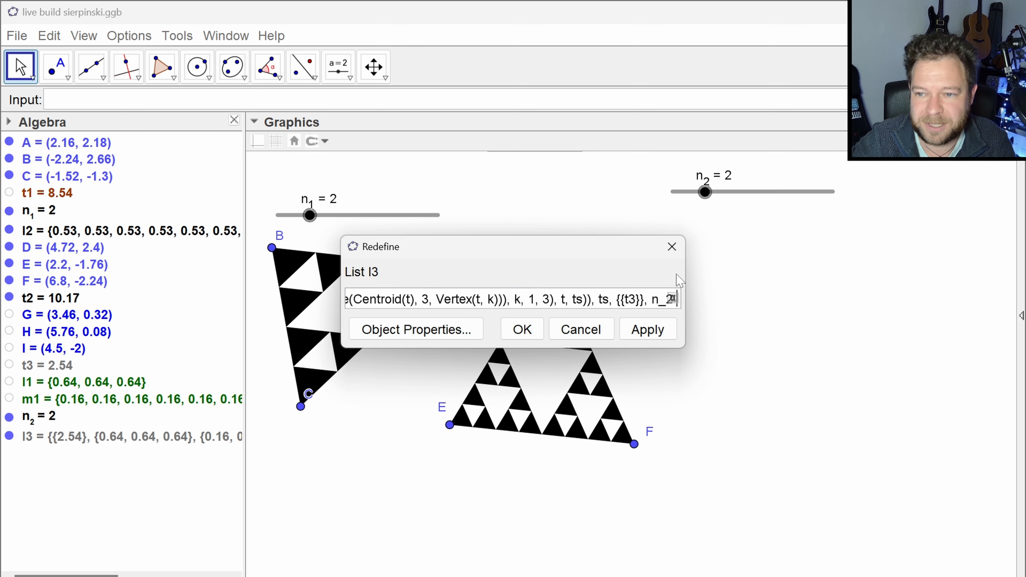
drag(685, 274, 877, 274)
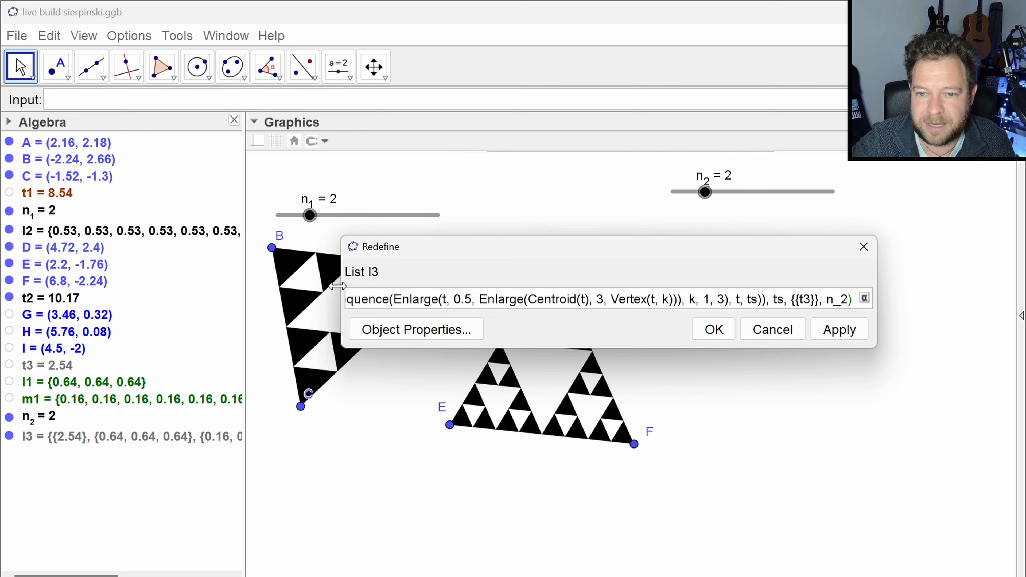
drag(337, 287, 82, 286)
key(BackSpace)
key(BackSpace)
key(BackSpace)
key(BackSpace)
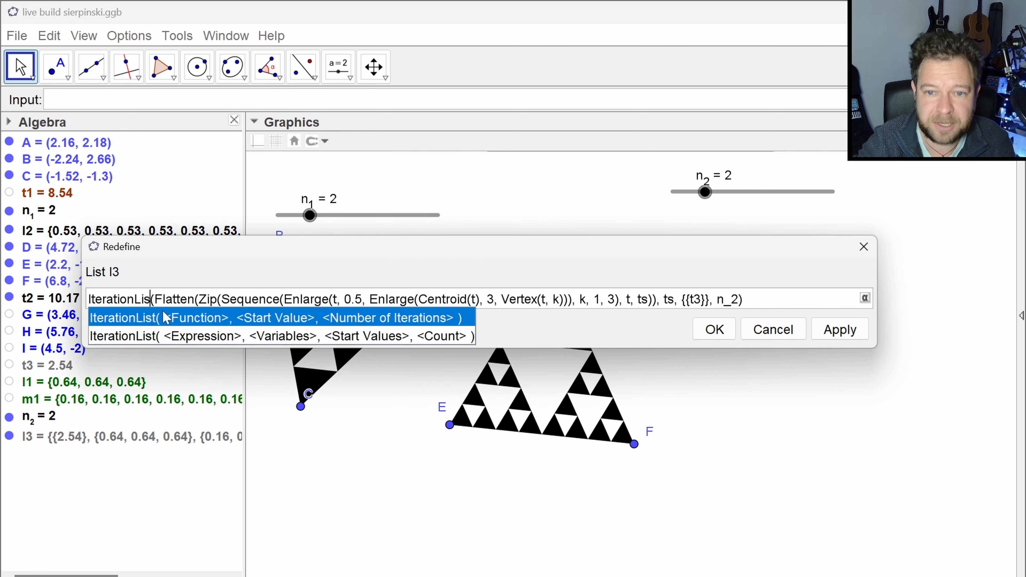
key(Escape)
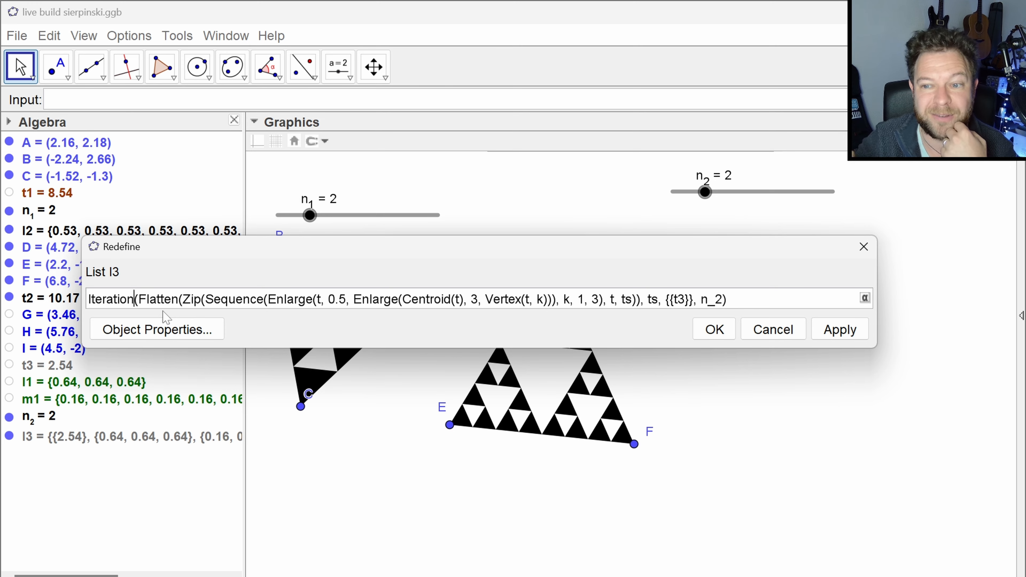
click(716, 330)
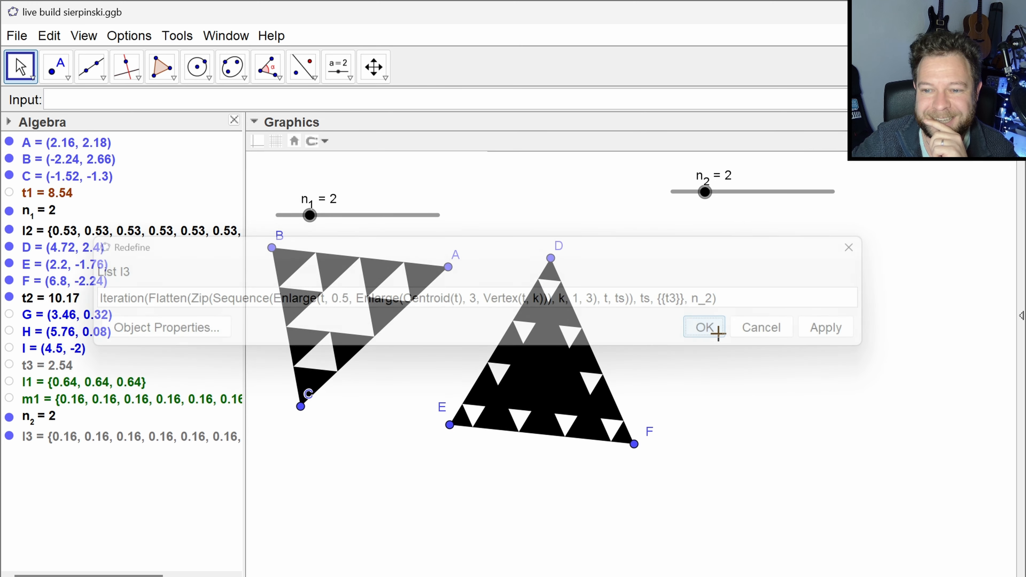
- Raise slider n_2 stepwise to 6 to examine the pattern drawn by the Iteration version of l3
click(706, 191)
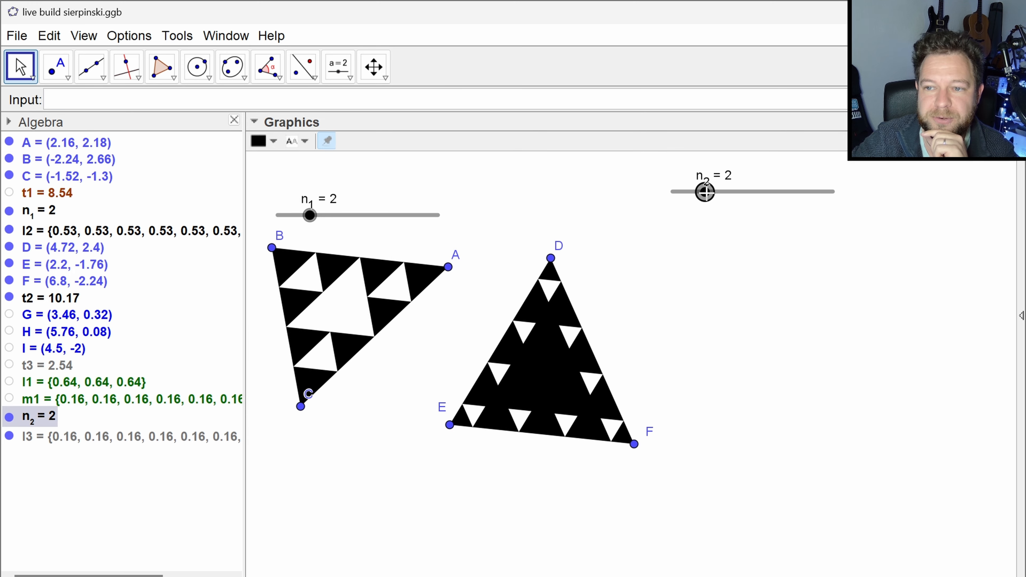
key(Right)
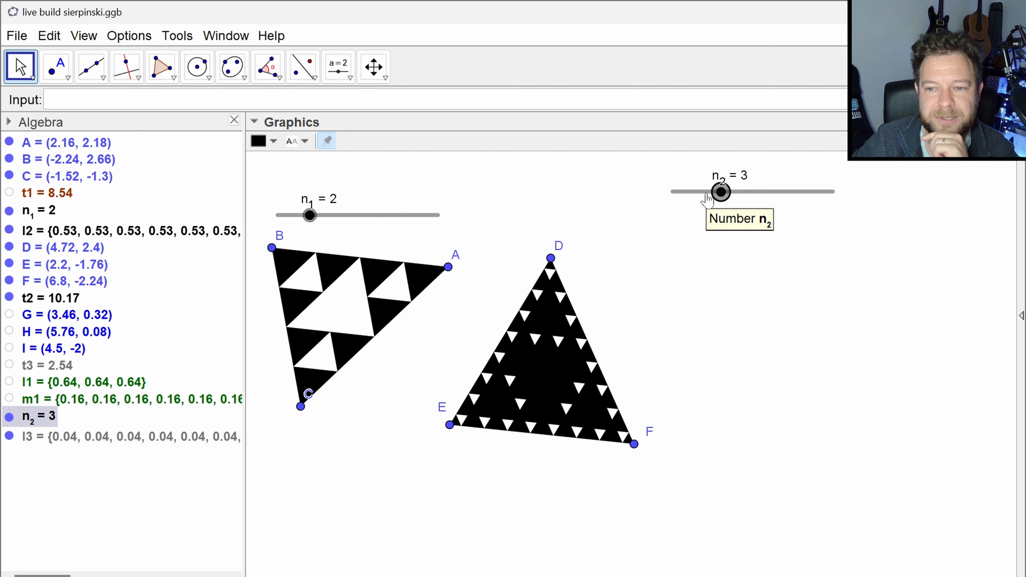
key(Right)
key(Right)
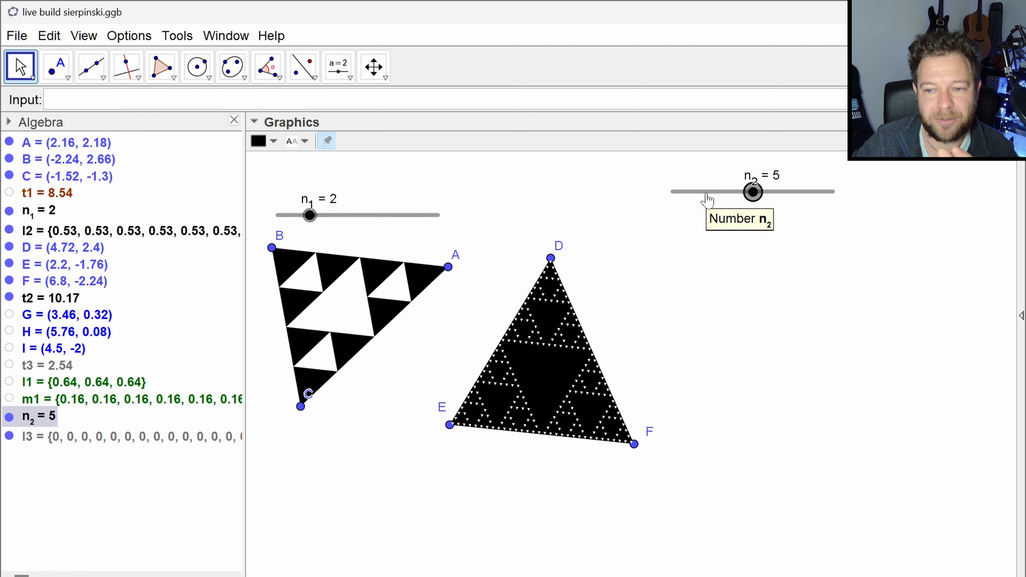
key(Right)
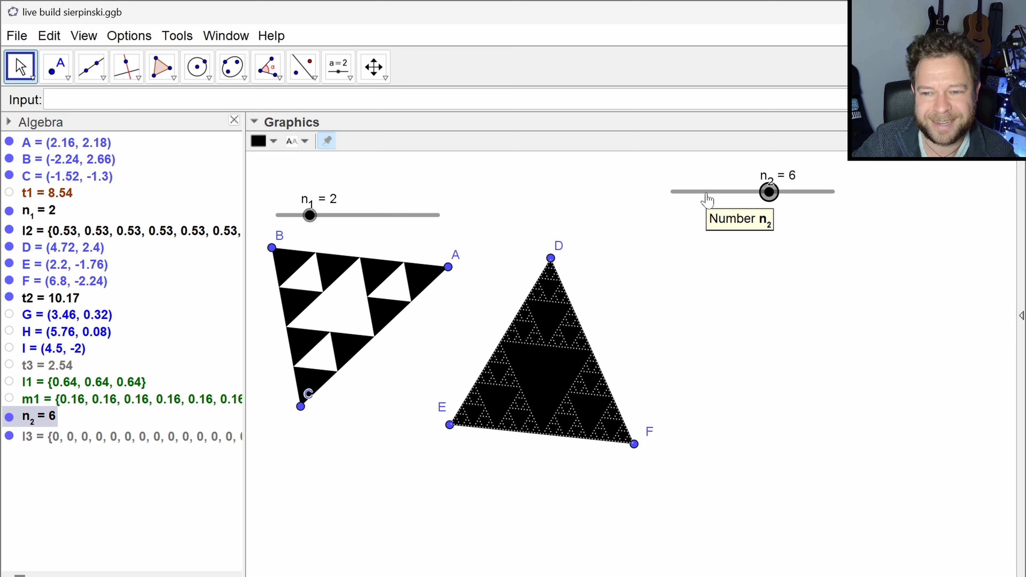
key(Down)
key(Up)
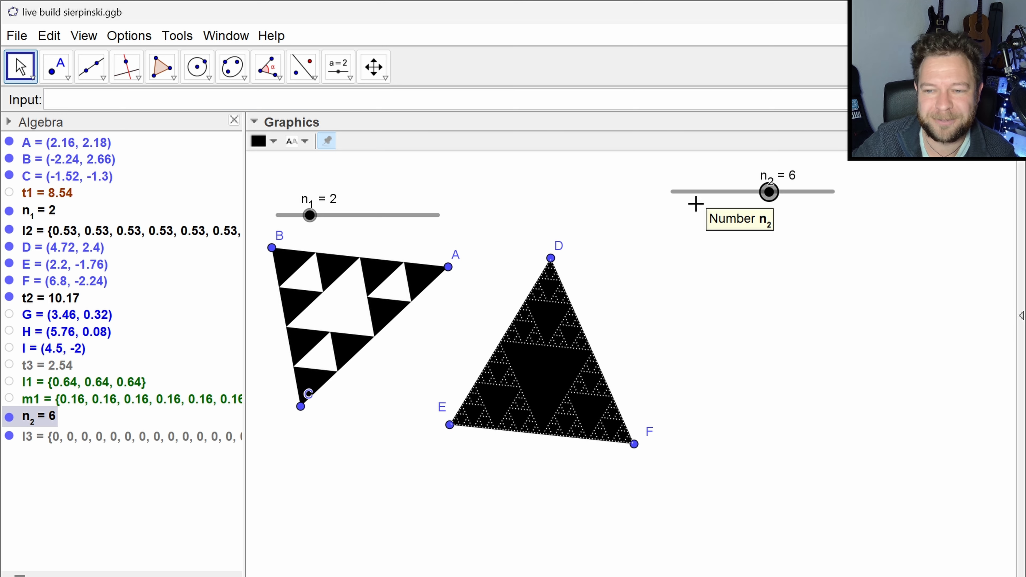
- Restore IterationList as the command in the definition of list l3
double_click(99, 436)
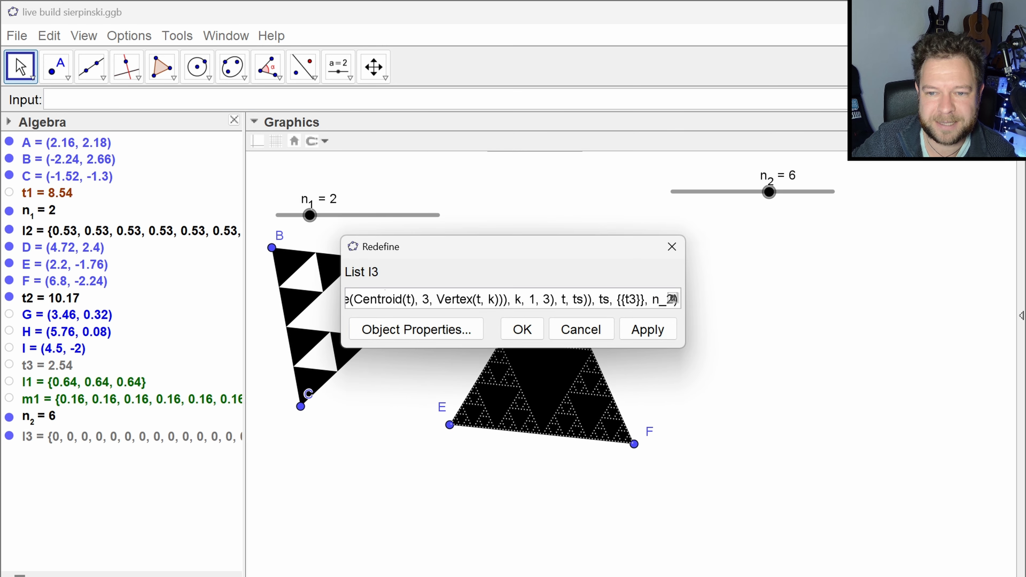
key(Home)
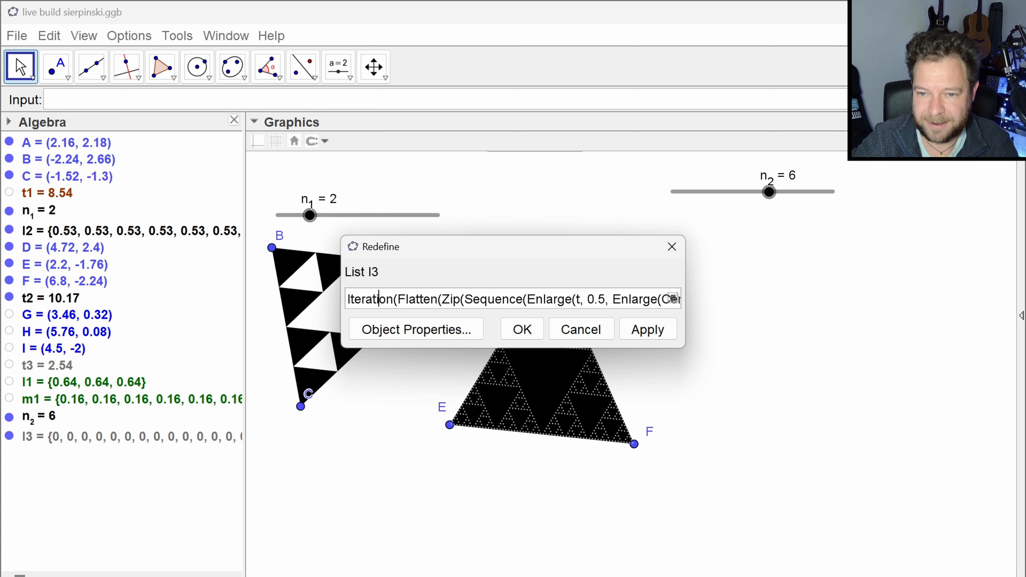
key(Right)
key(Right)
text(List)
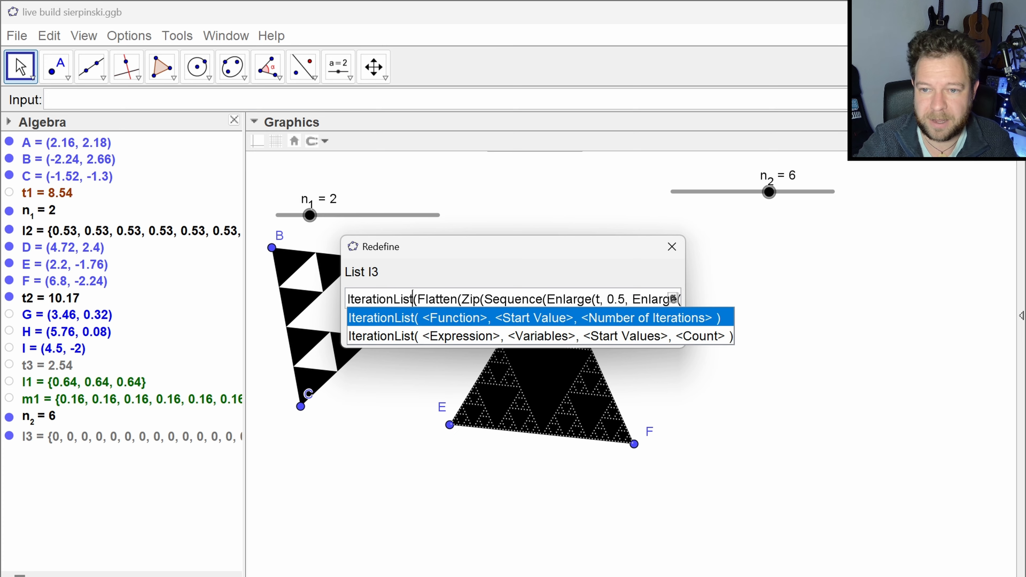
key(Escape)
key(Return)
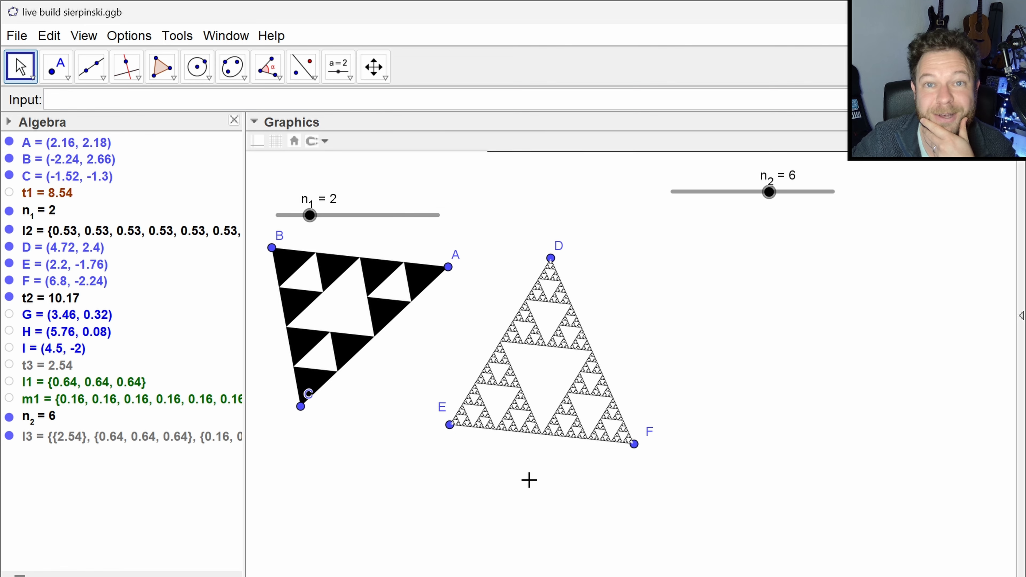
- Try redefining list l2 with IterationList instead of Iteration, and test it with slider n_1 at 1
double_click(390, 319)
key(Home)
key(Right)
key(Right)
key(Right)
key(Right)
key(Right)
key(Right)
key(Right)
key(Right)
key(Right)
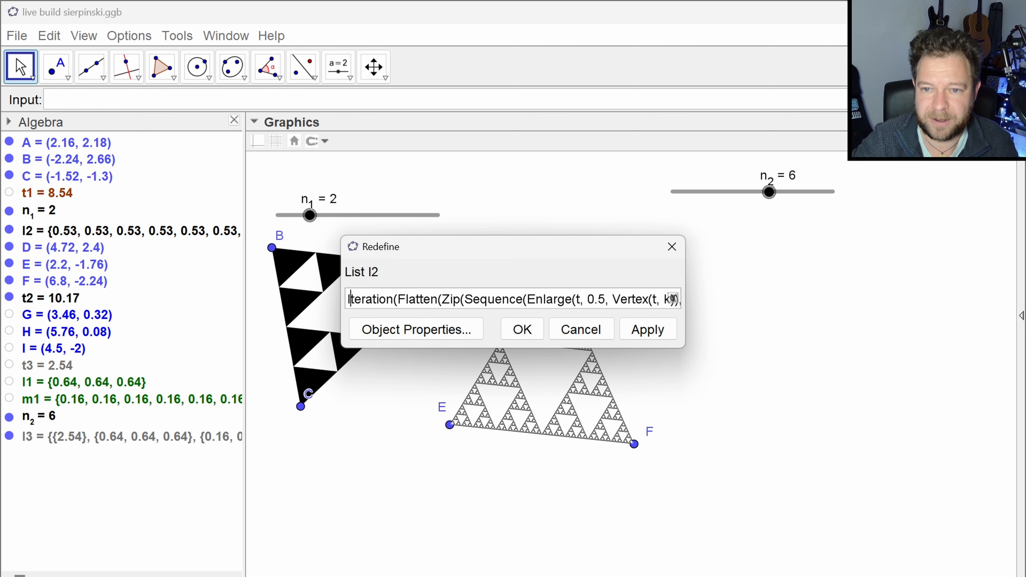
text(List)
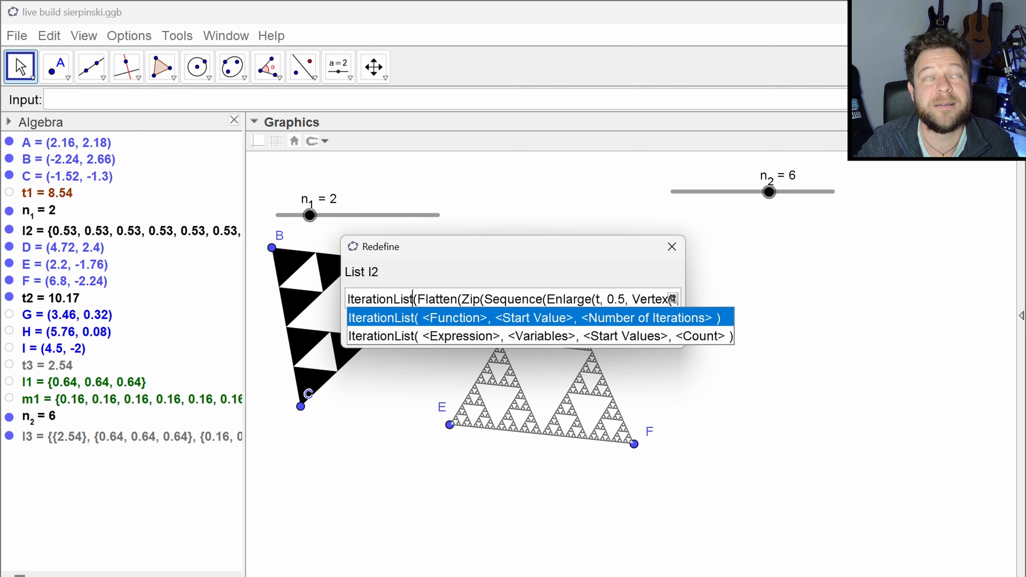
key(Escape)
key(Return)
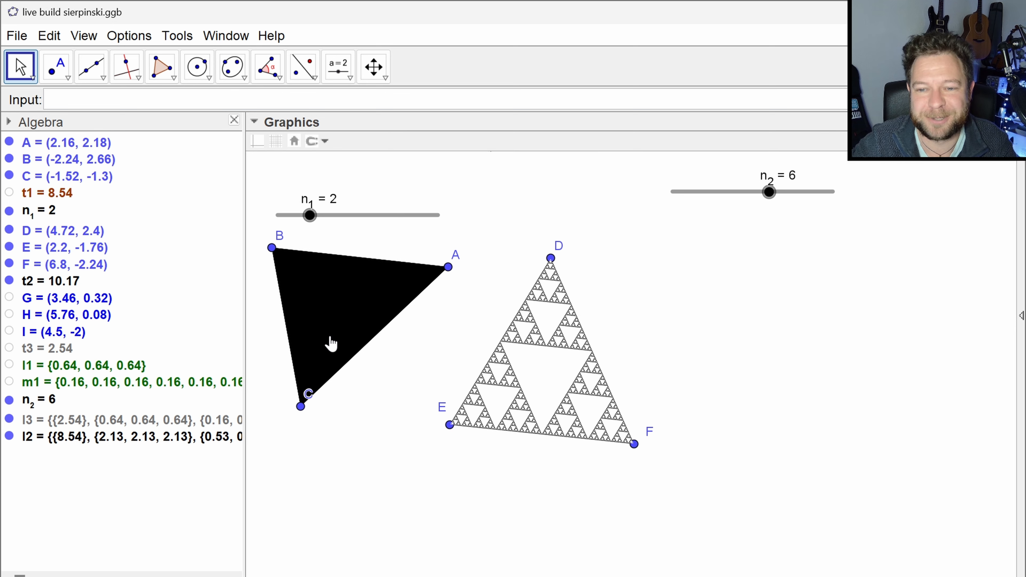
mouse_move(310, 215)
mouse_down()
mouse_move(332, 222)
mouse_move(288, 225)
mouse_move(317, 225)
mouse_move(298, 219)
mouse_up()
- Restore Iteration as the command in the definition of list l2
double_click(130, 440)
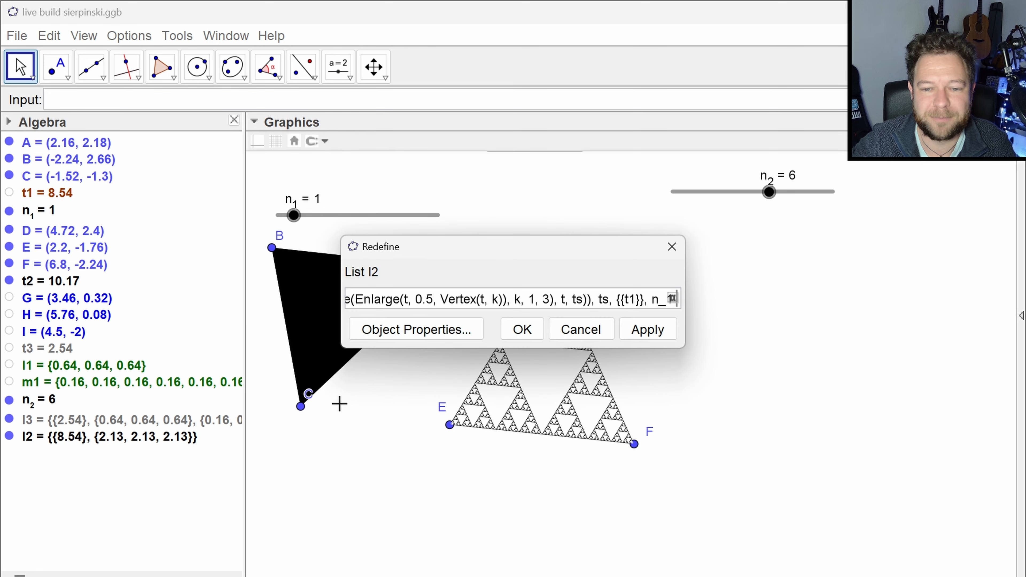
key(Home)
key(Right)
key(Right)
key(Right)
key(Right)
key(Right)
key(Right)
key(Right)
key(Right)
key(Right)
key(Right)
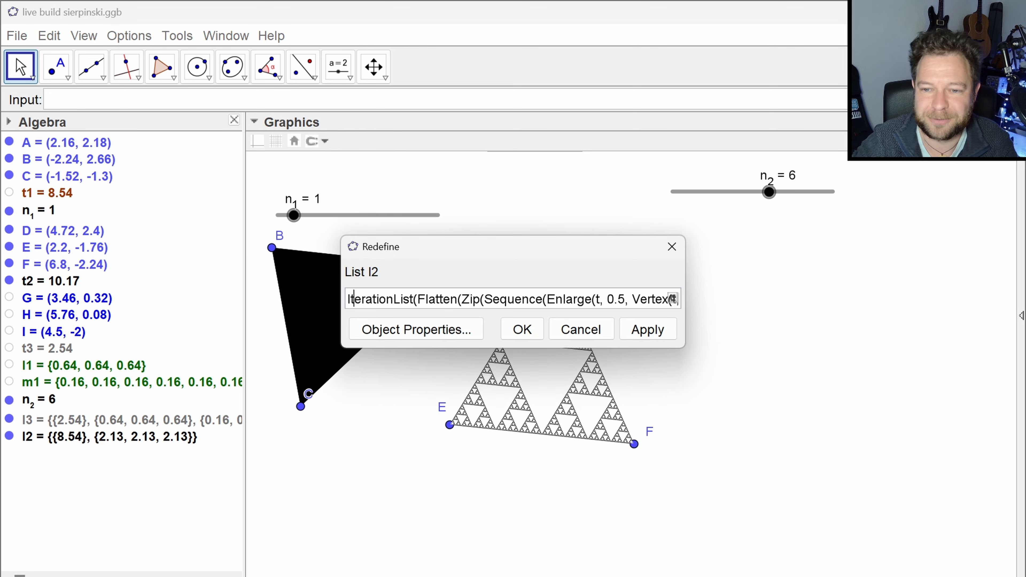
key(BackSpace)
key(Delete)
key(Delete)
key(Delete)
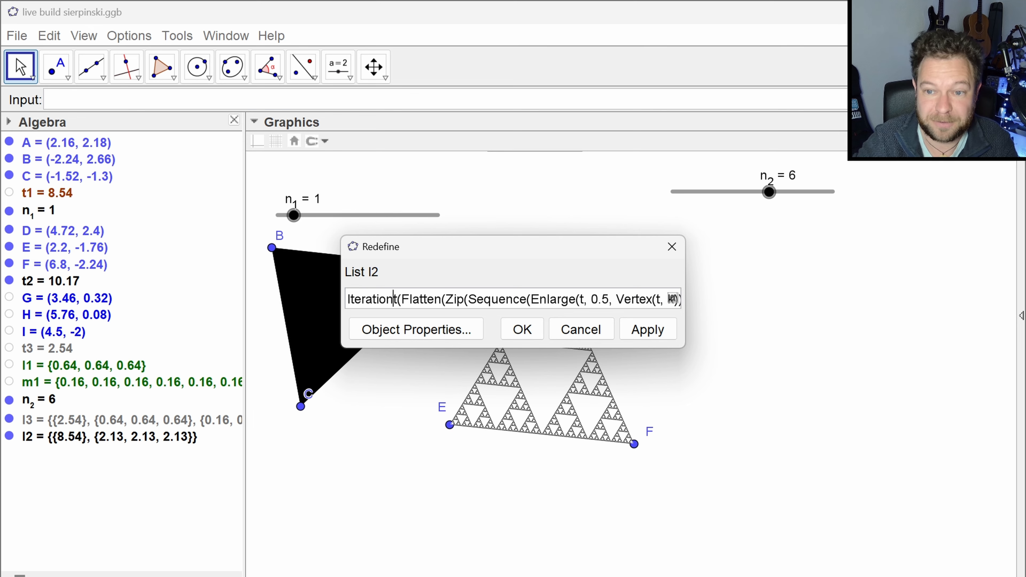
key(Return)
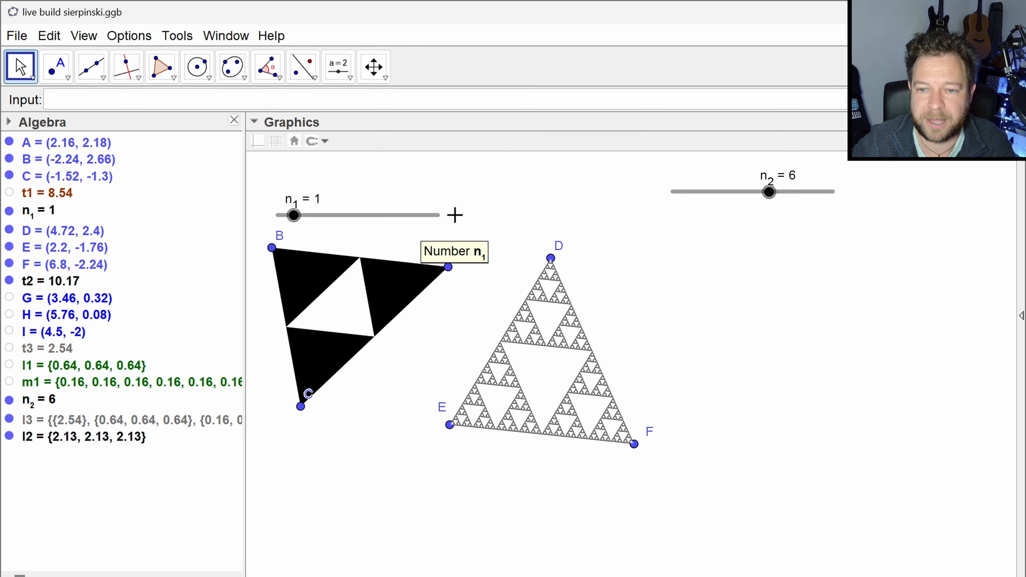
- Raise slider n_1 to 5 and move point D to about (4.46, 2.1)
drag(293, 218, 355, 229)
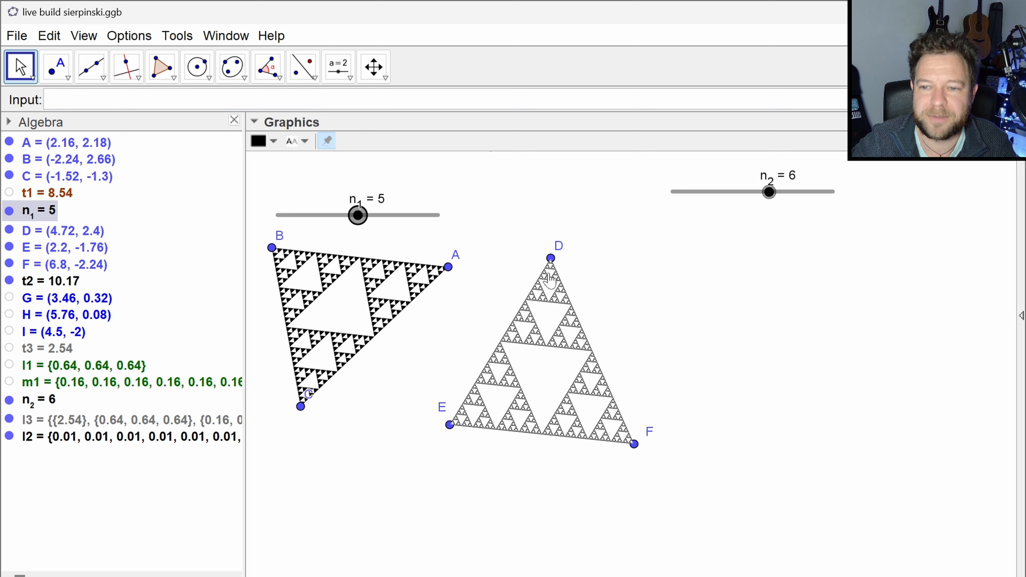
mouse_move(551, 258)
mouse_down()
mouse_move(555, 271)
mouse_move(540, 270)
mouse_up()
click(563, 233)
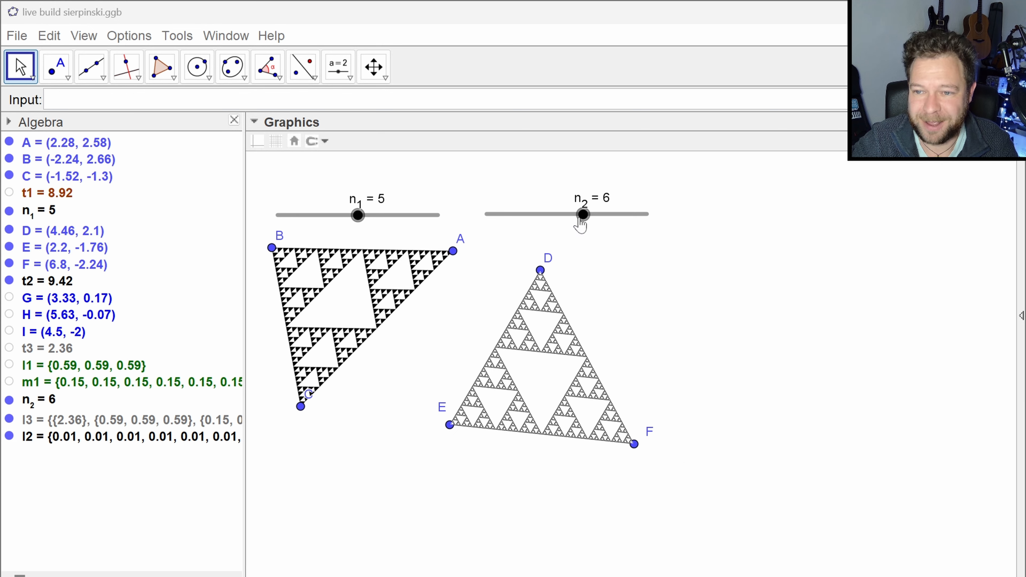
- Set sliders n_2 and n_1 both to 3 to show the two Sierpinski triangles side by side
drag(583, 218, 535, 217)
drag(358, 216, 328, 217)
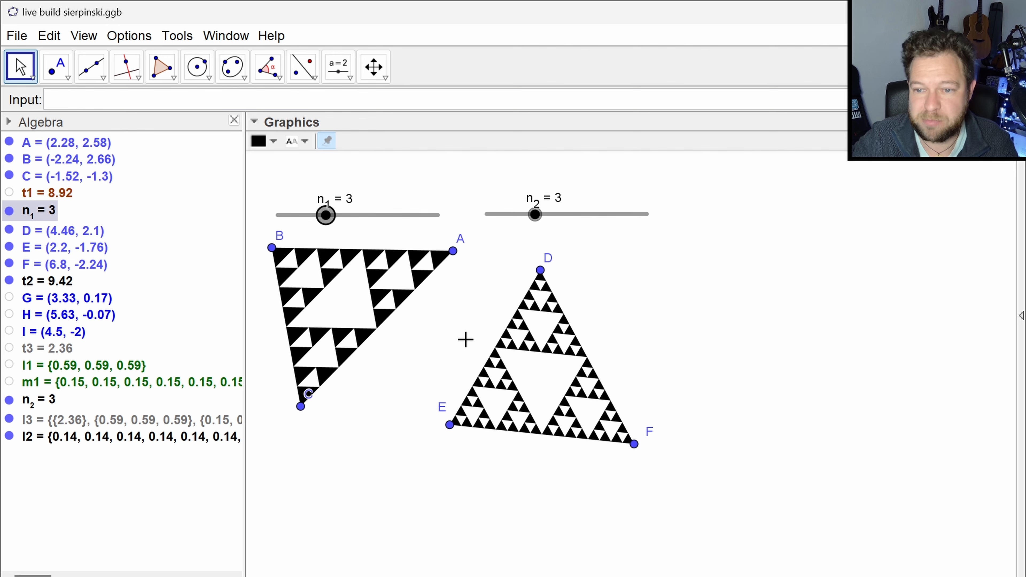
mouse_move(465, 340)
mouse_down()
mouse_move(433, 341)
mouse_move(451, 336)
mouse_up()
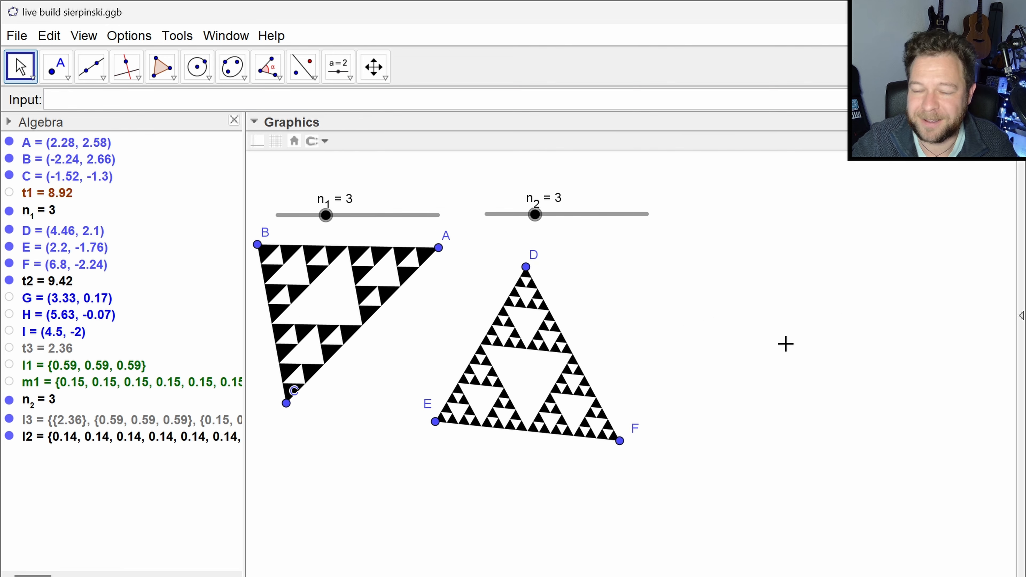
- Place free points at about (11.7, 2.1), (8.96, -2.1) and (14.08, -2.36), plus one between them at about (12.14, -0.5)
click(56, 66)
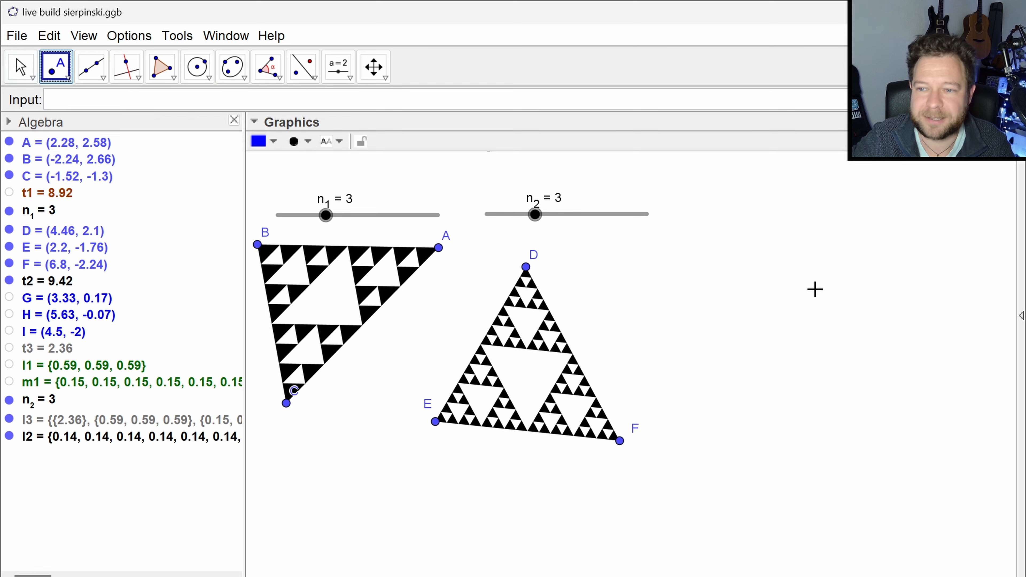
click(817, 267)
click(707, 435)
click(912, 446)
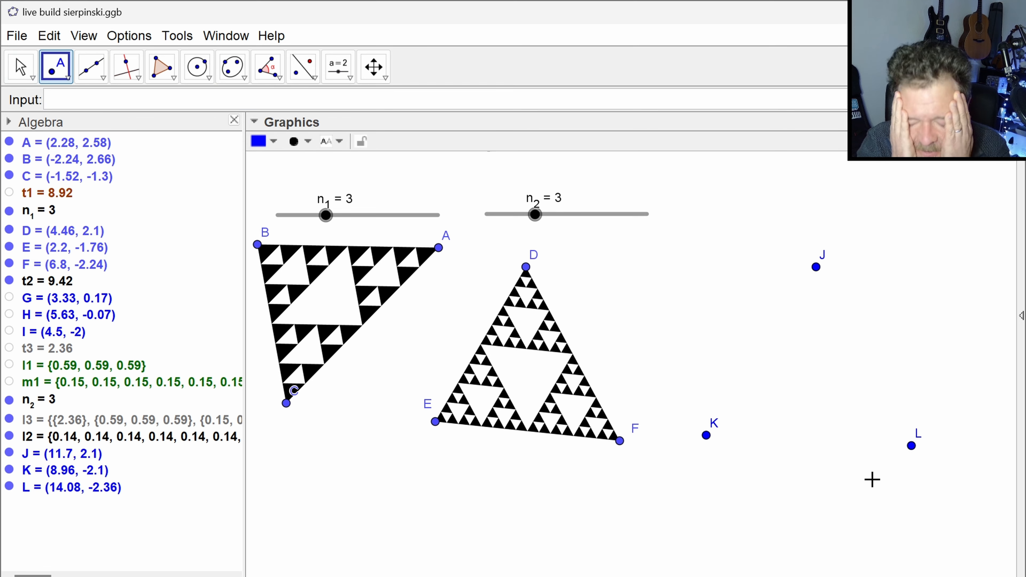
click(834, 372)
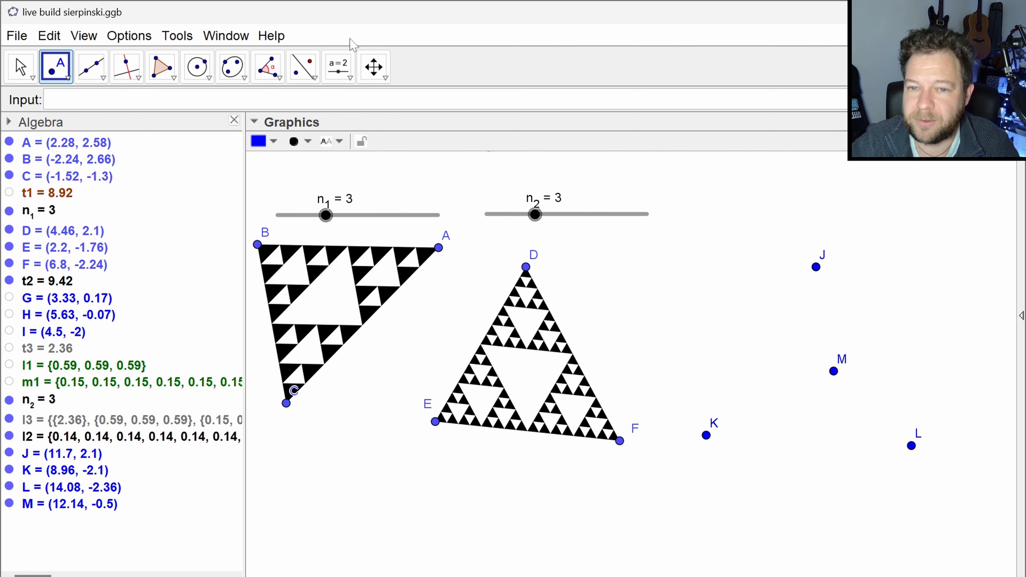
- Enter an Enlarge expression for point M with dilation factor 0.5 and the variable P as the centre point
click(283, 100)
text(Enlarg)
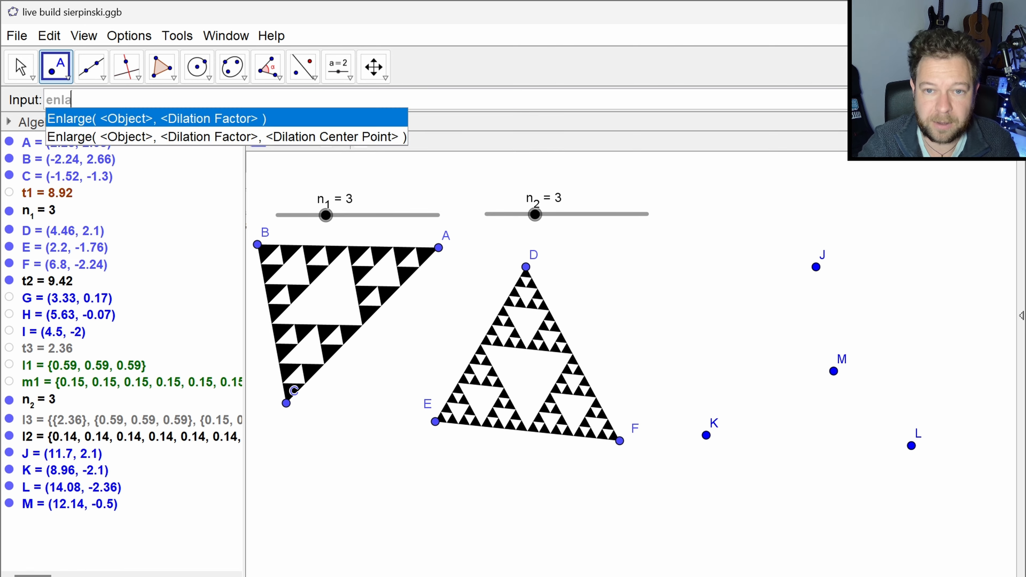
key(Return)
text(M)
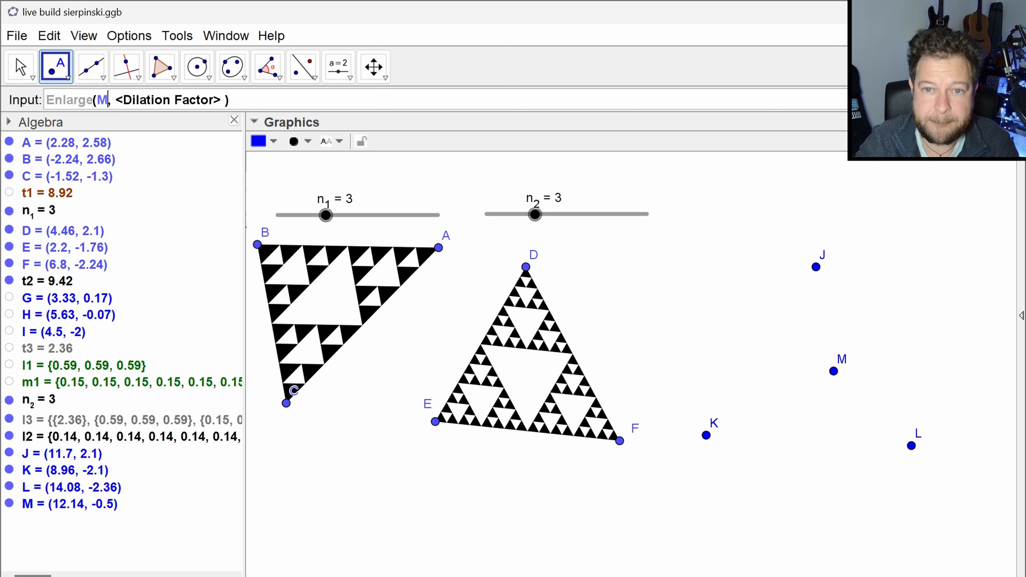
key(Tab)
text(0.5)
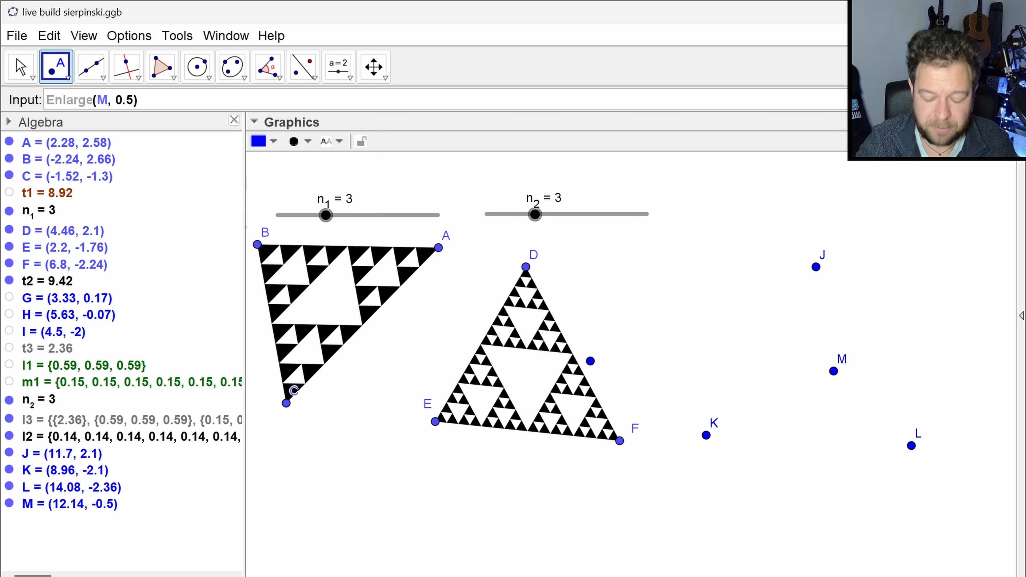
text(,J)
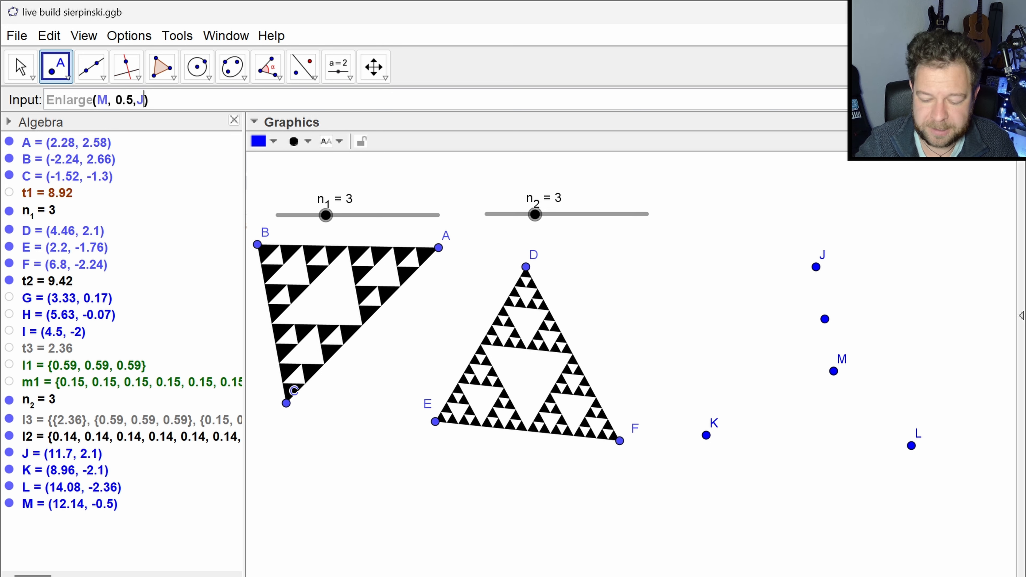
key(BackSpace)
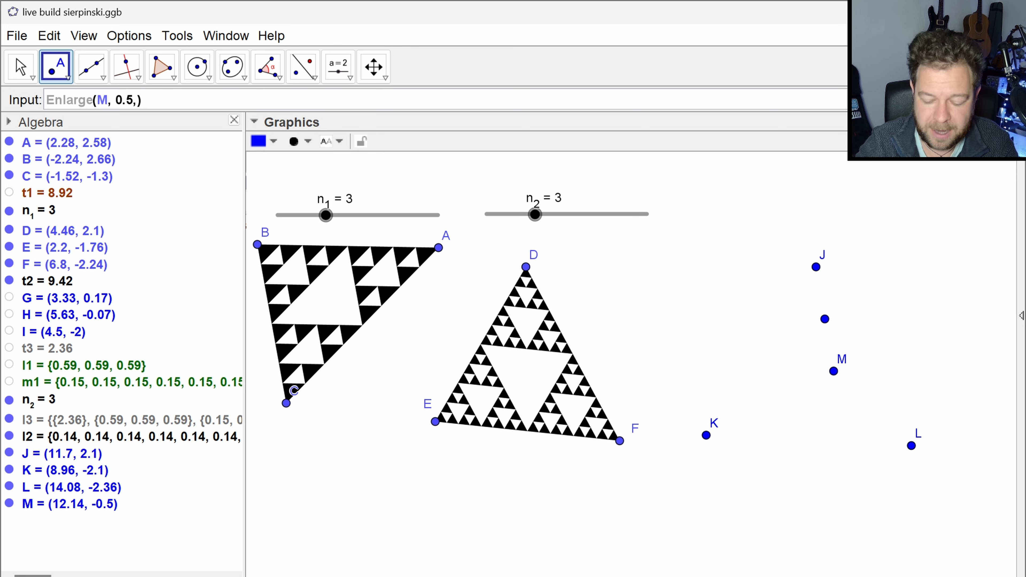
text(P)
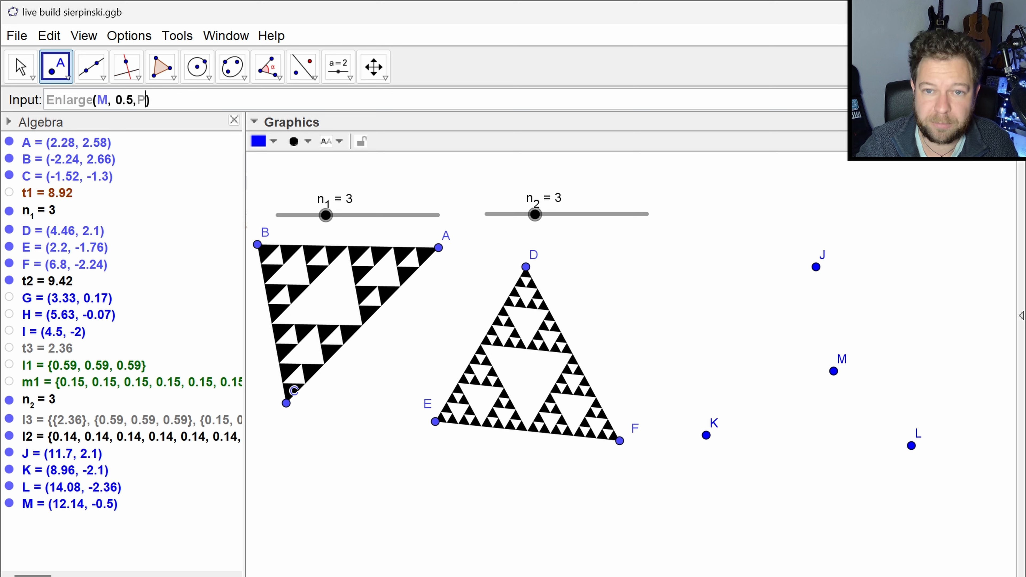
- Wrap the Enlarge expression in Zip with P running over {J, K, L} and create the list of points
key(Home)
text(zip()
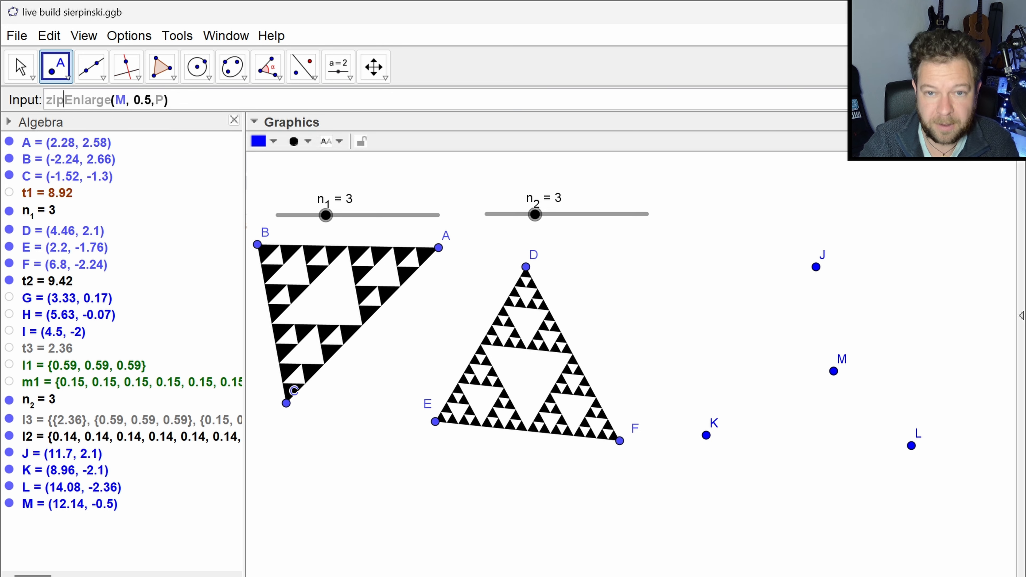
key(End)
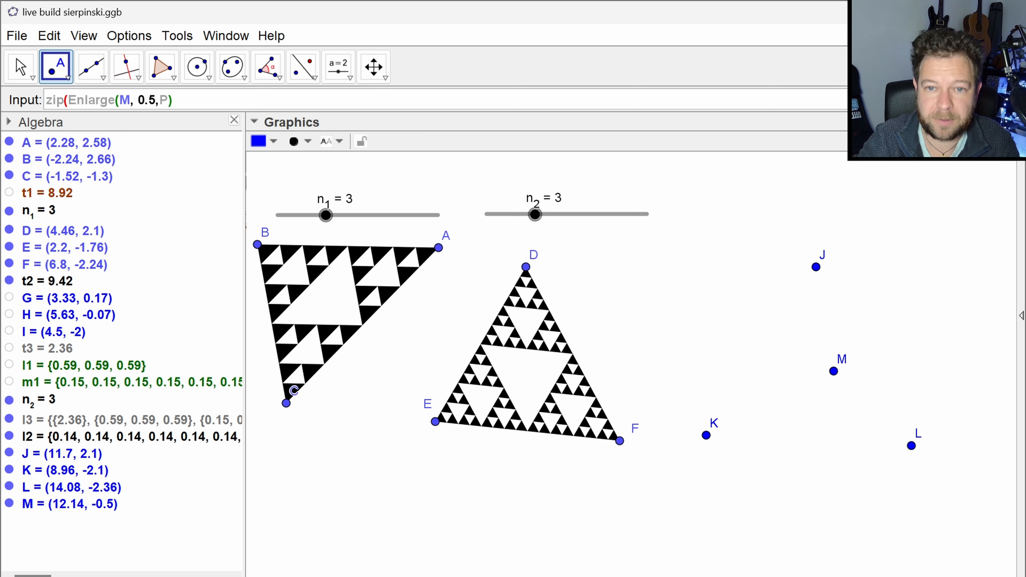
text(,P)
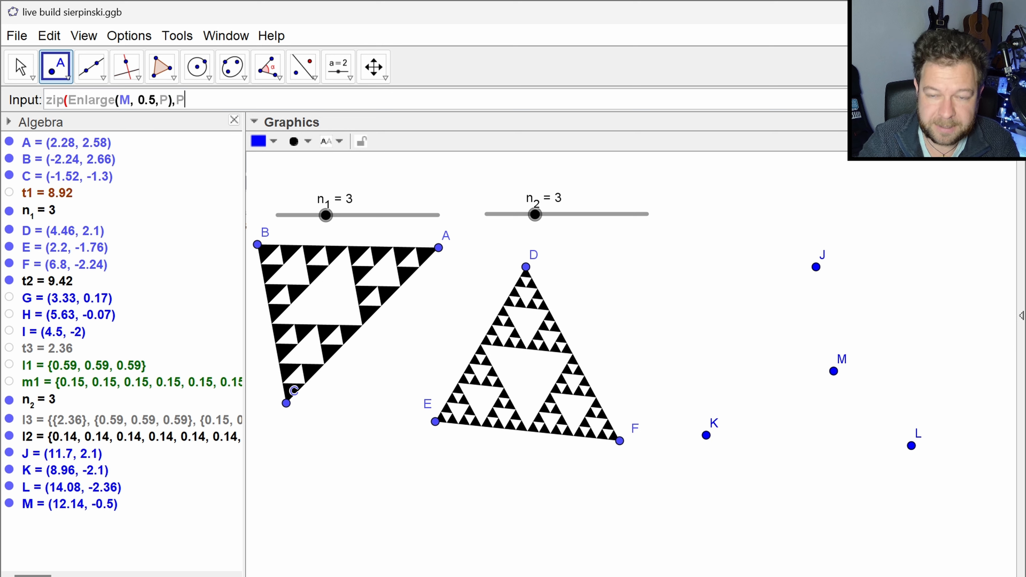
text(,)
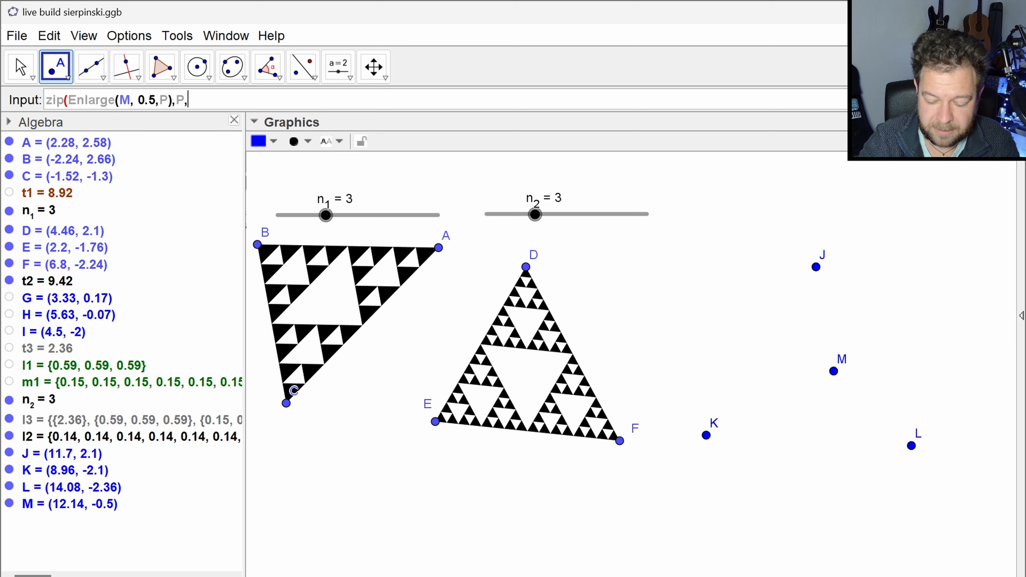
text({J,K)
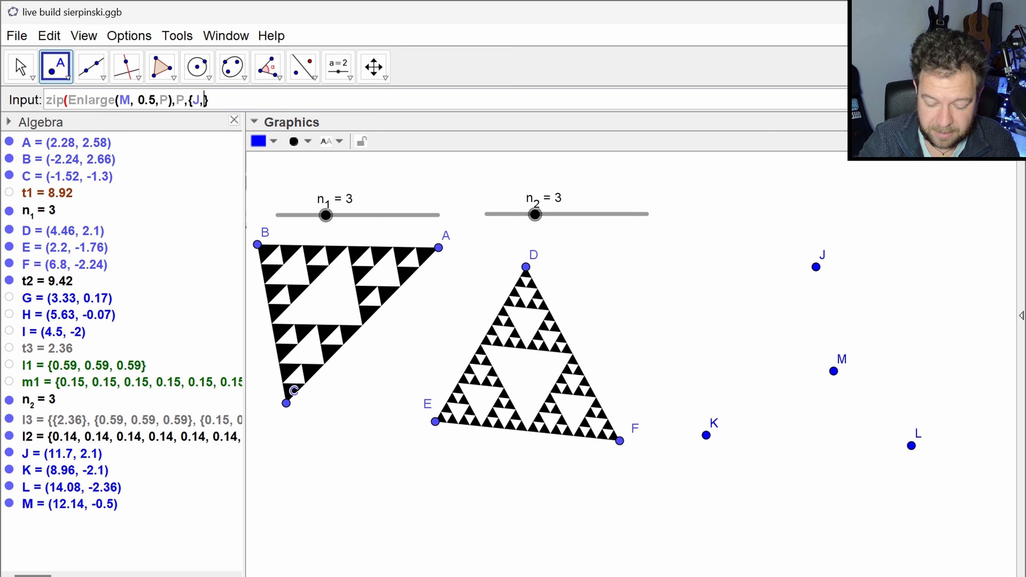
text(,L})
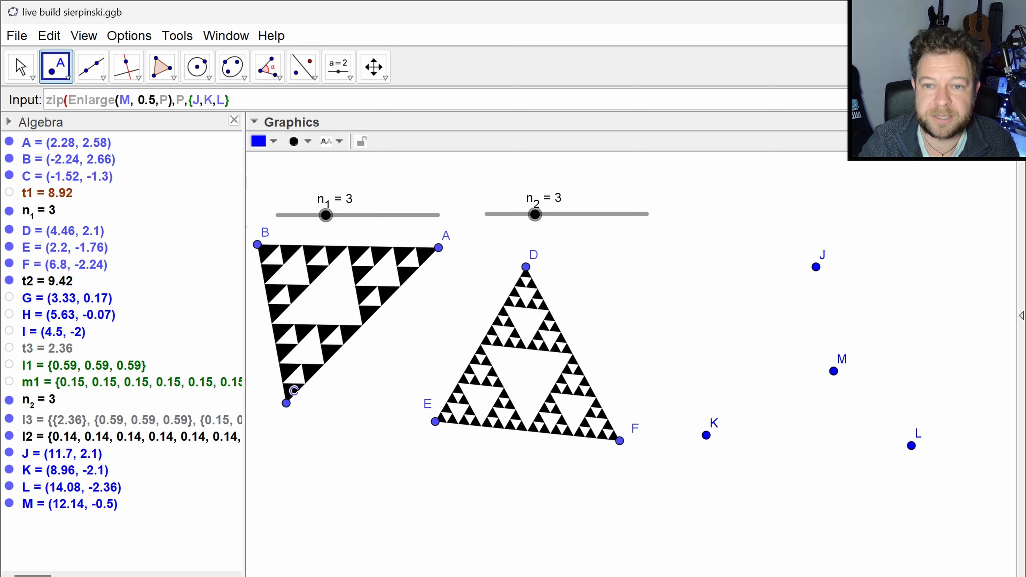
text())
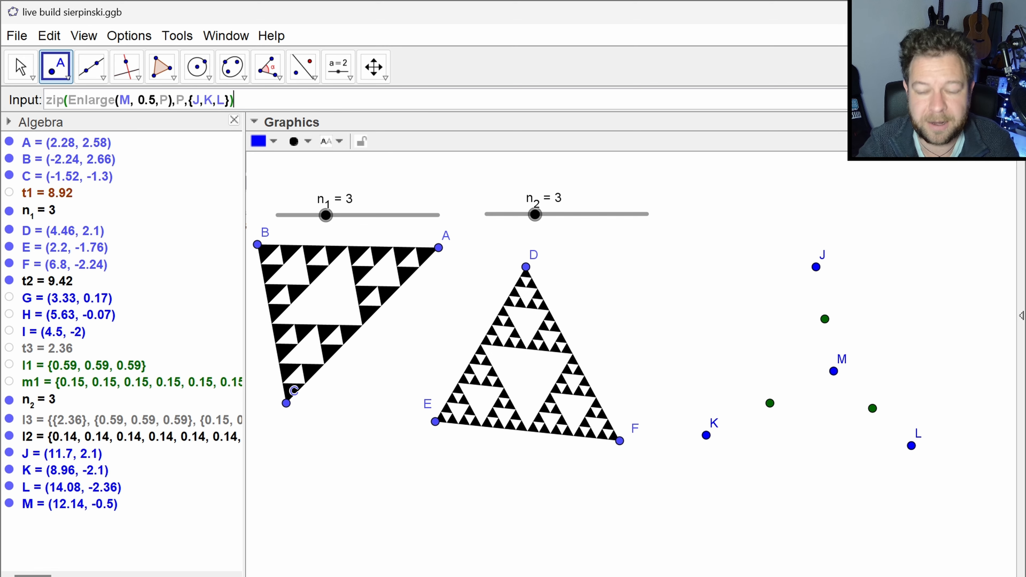
key(Return)
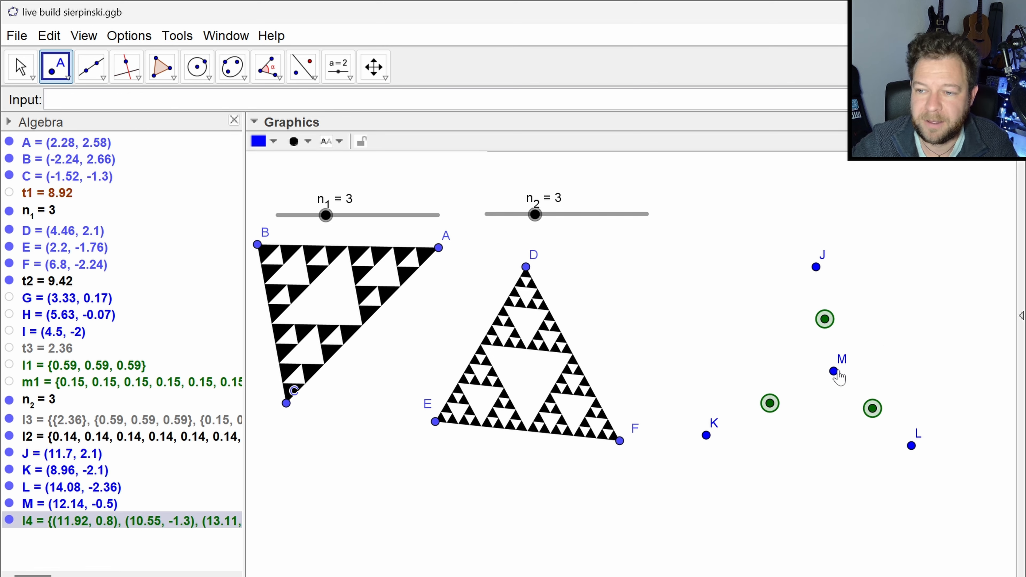
- Move point M to about (12.2, -0.38) to test the new list points, and select the list
key(Escape)
mouse_move(835, 372)
mouse_down()
mouse_move(799, 383)
mouse_move(895, 380)
mouse_move(723, 351)
mouse_move(866, 381)
mouse_move(834, 371)
mouse_up()
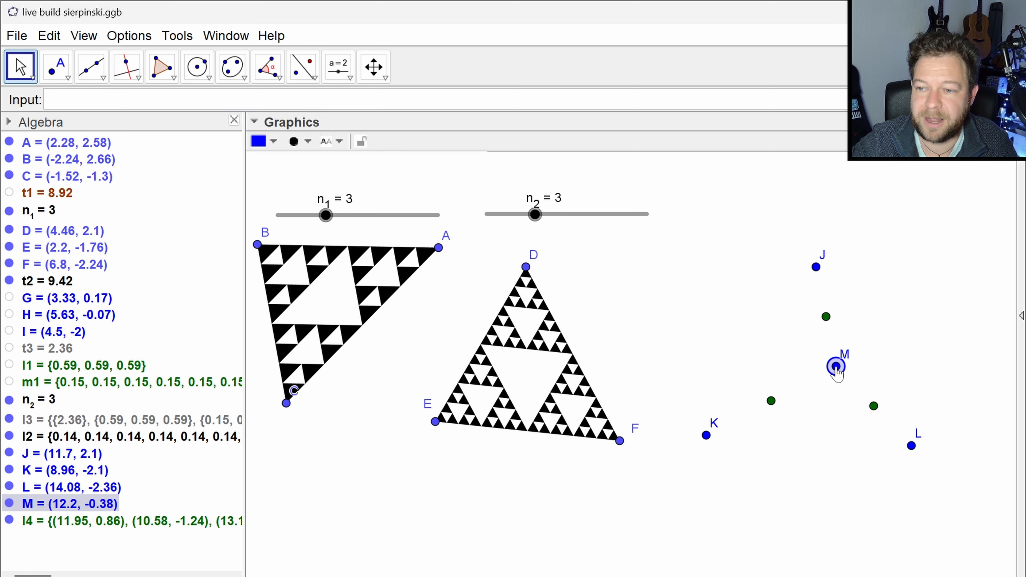
click(826, 316)
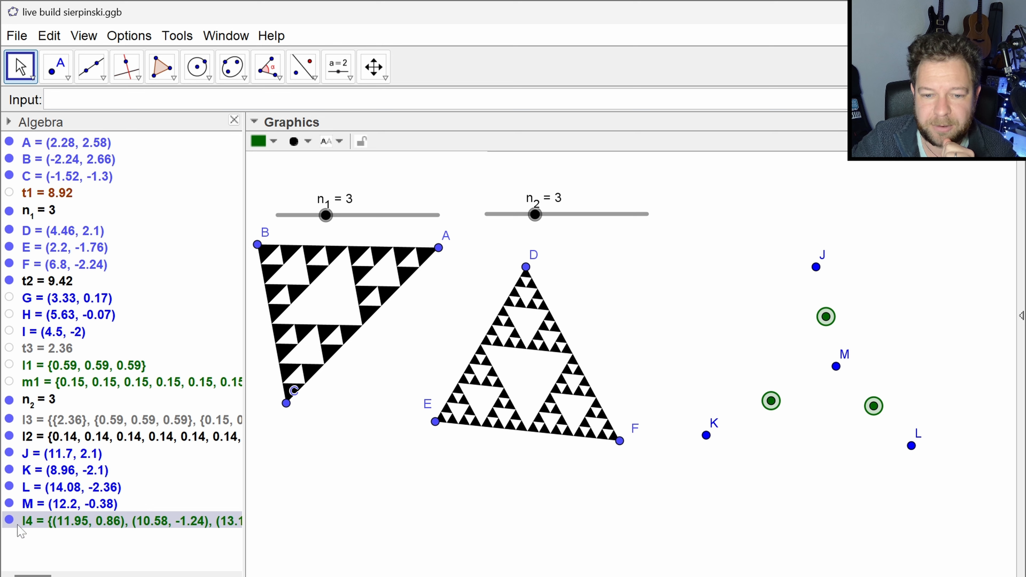
click(202, 100)
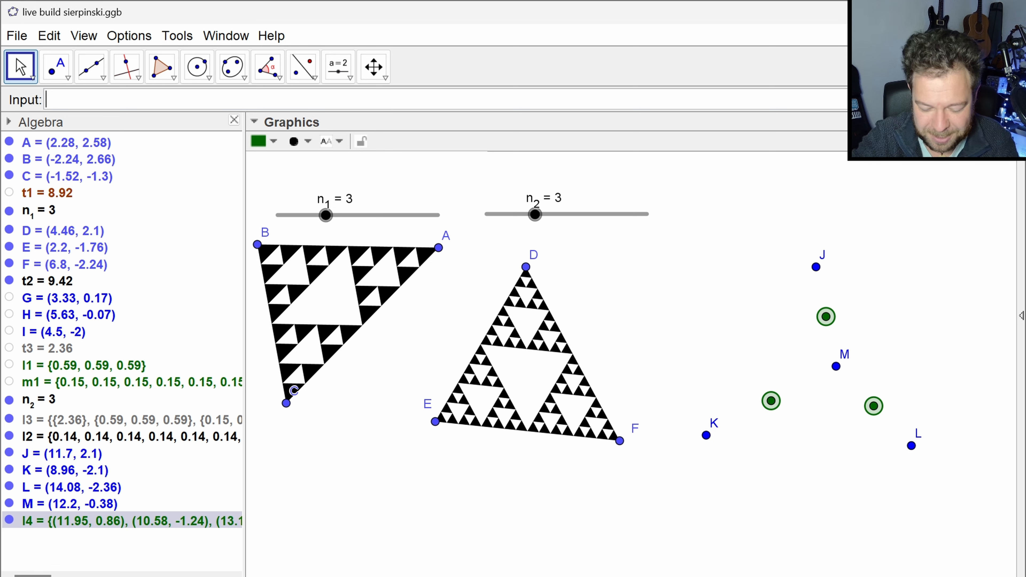
text(Iter)
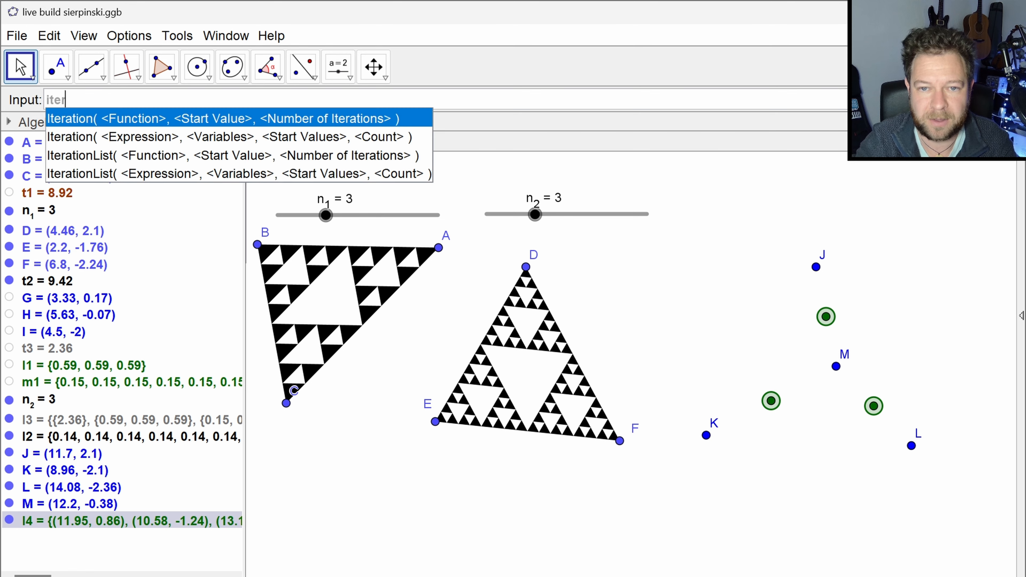
key(Down)
key(Return)
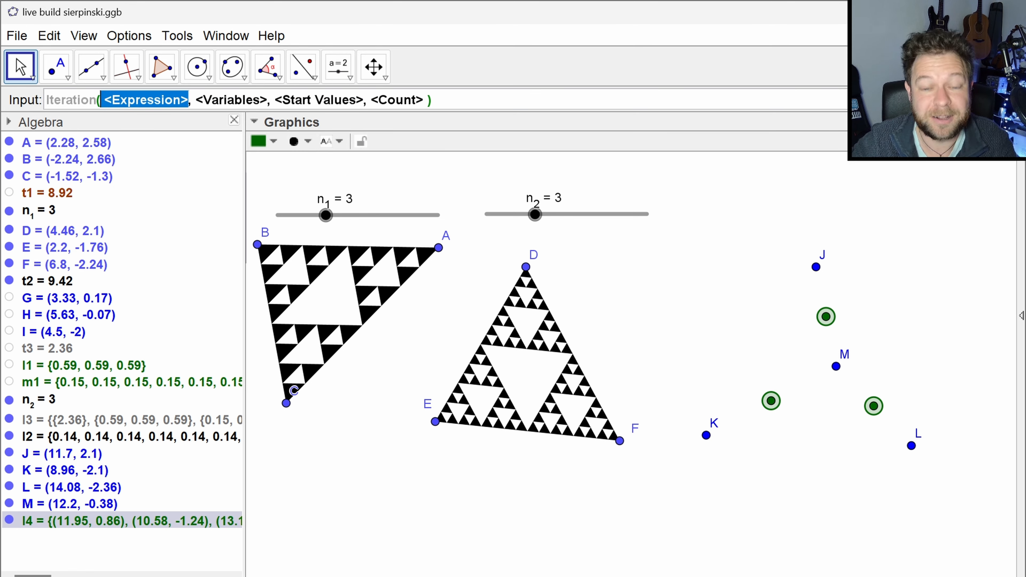
text(flatten)
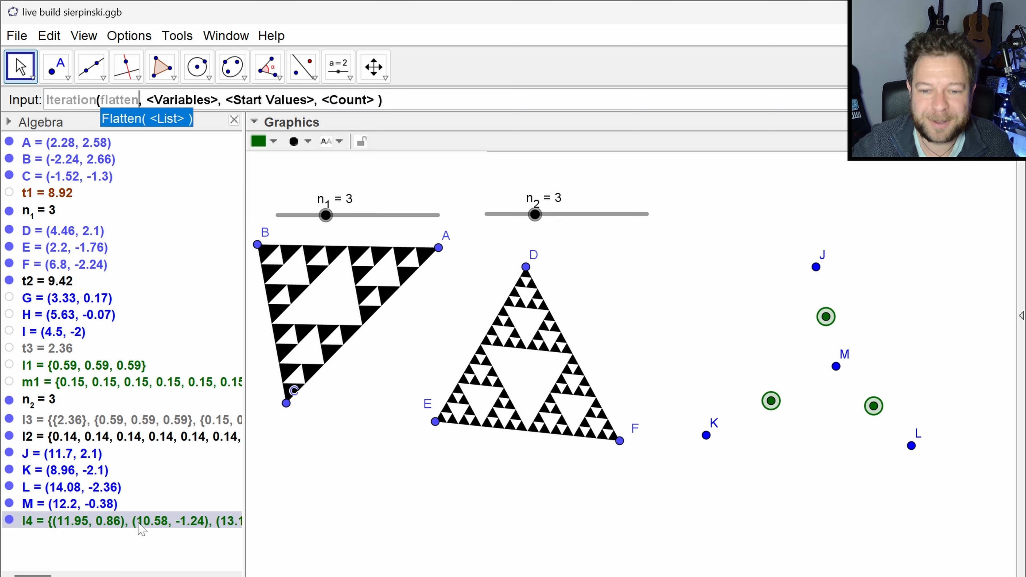
- Copy the Zip definition of list l4 and close its redefinition without changes
click(167, 524)
double_click(169, 527)
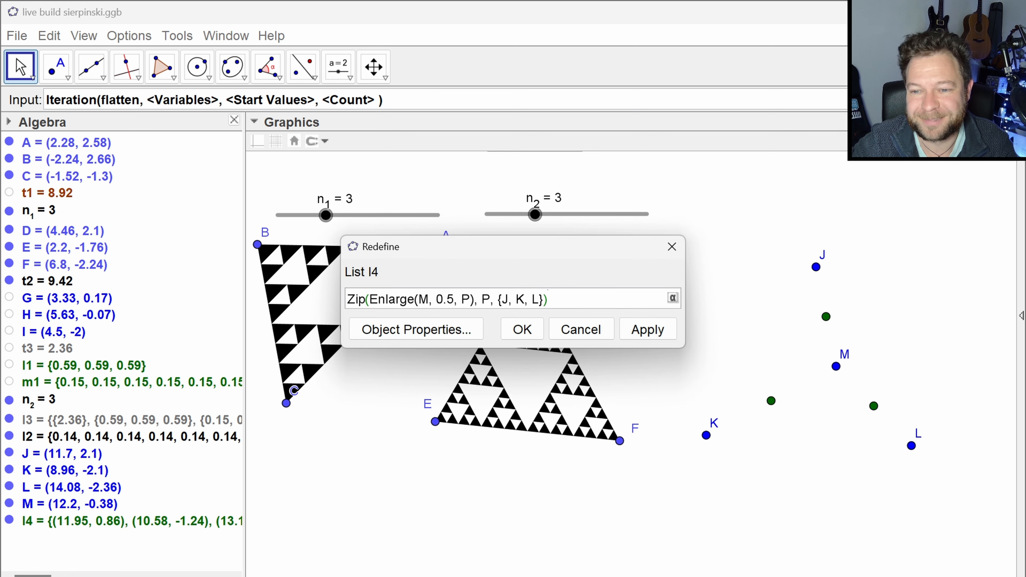
key(ctrl+a)
key(ctrl+c)
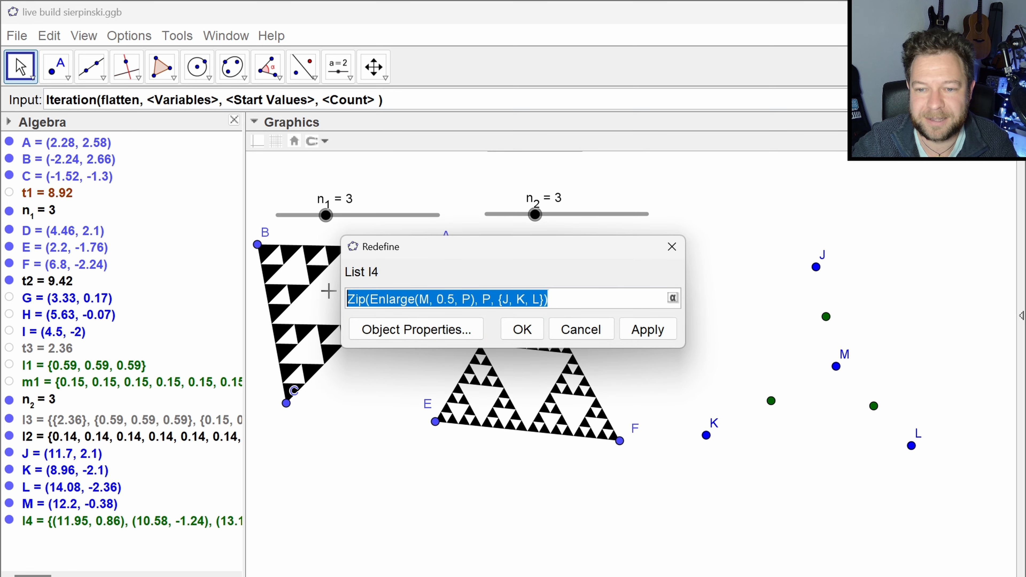
key(Escape)
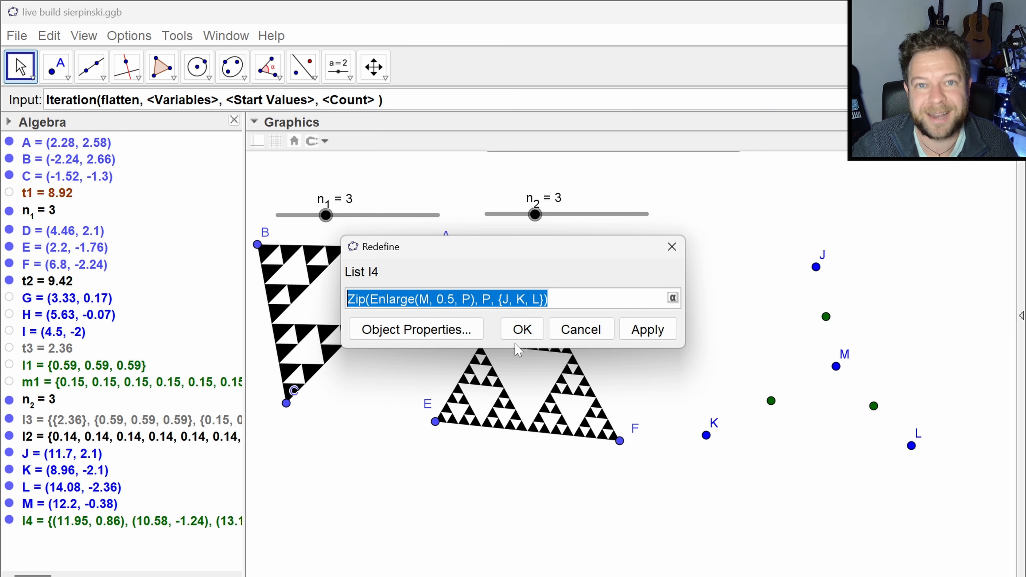
click(521, 335)
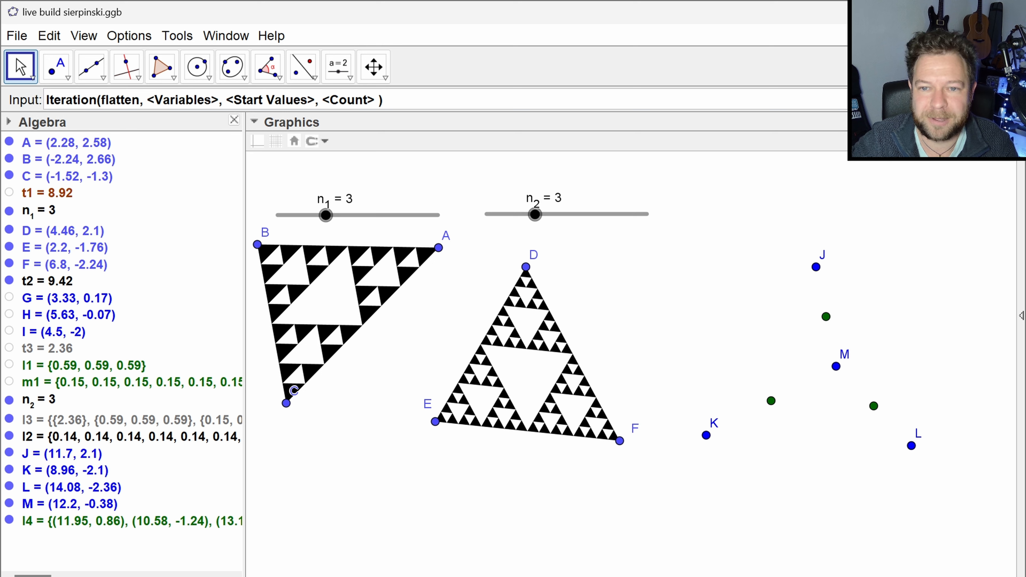
- Replace the pending input with the expression form of Iteration, using the copied Zip definition as its expression
key(ctrl+v)
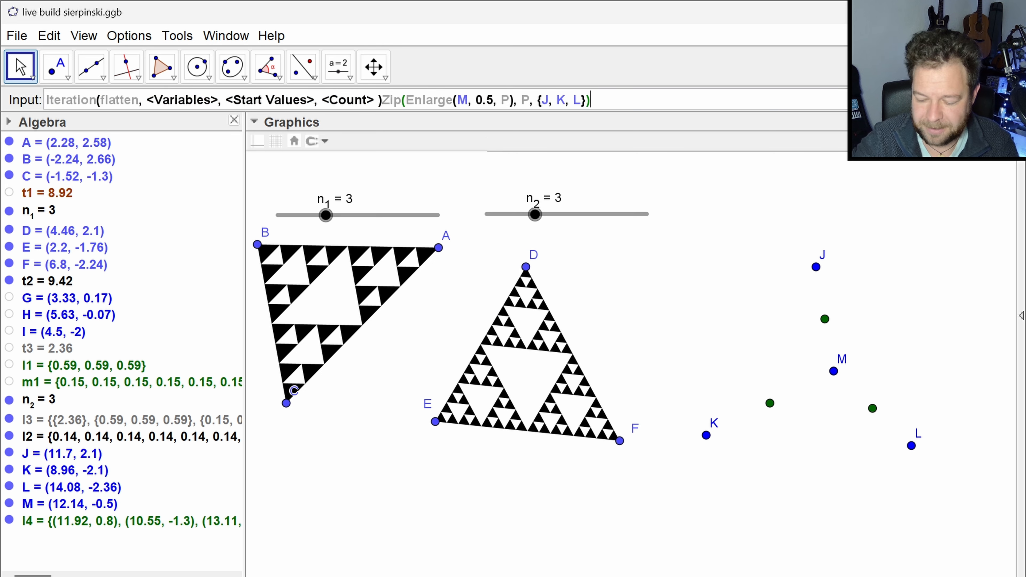
key(ctrl+a)
key(BackSpace)
text(iter)
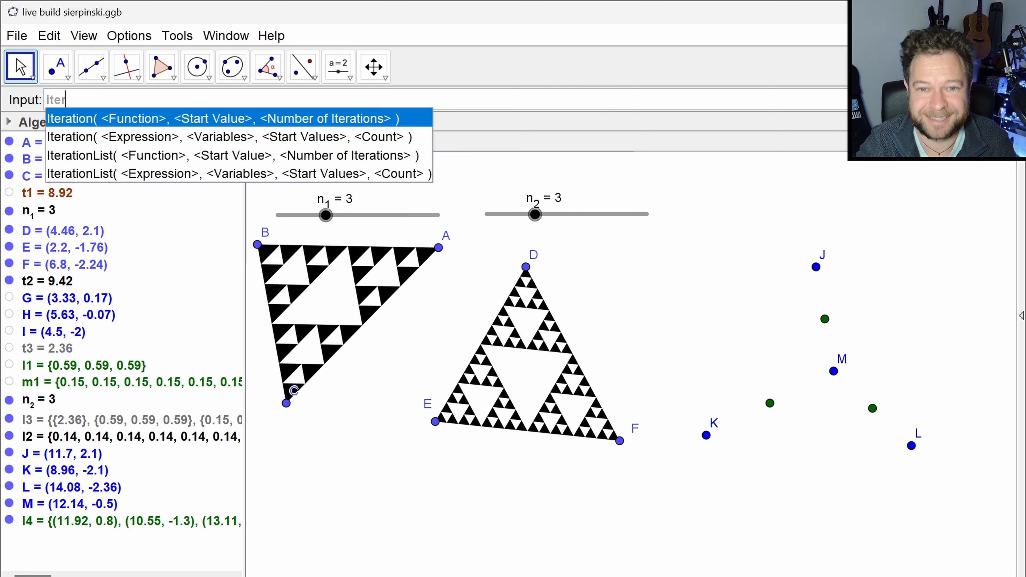
key(Down)
key(Return)
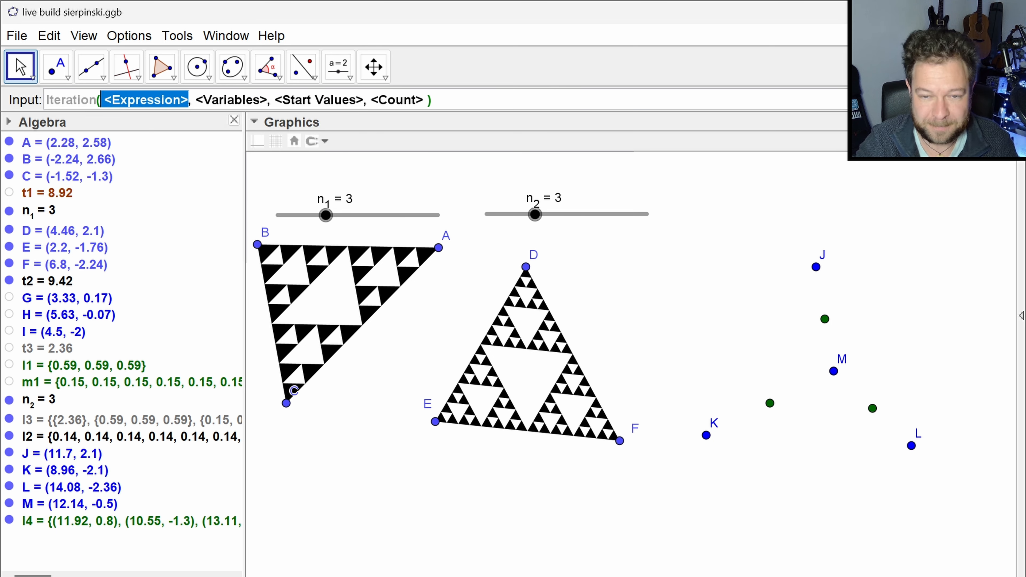
key(ctrl+v)
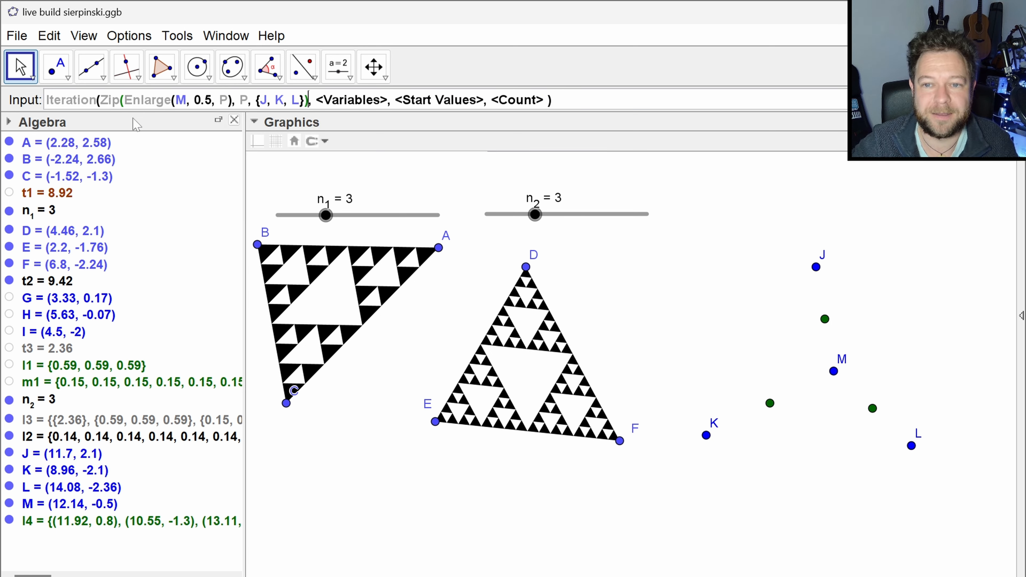
- Wrap the Iteration's Zip expression in an outer Zip with P running over the list PS
click(101, 100)
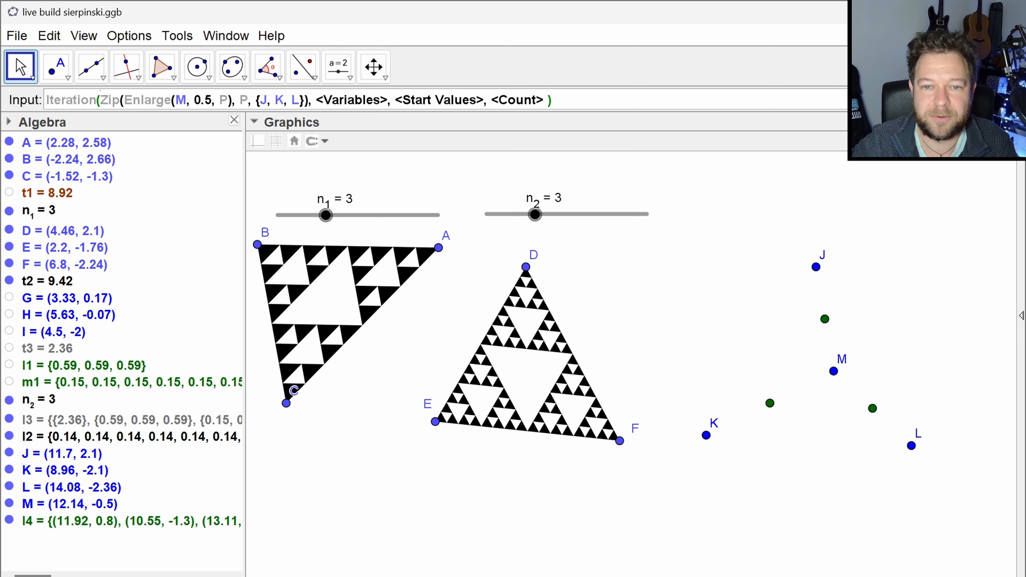
text(zip()
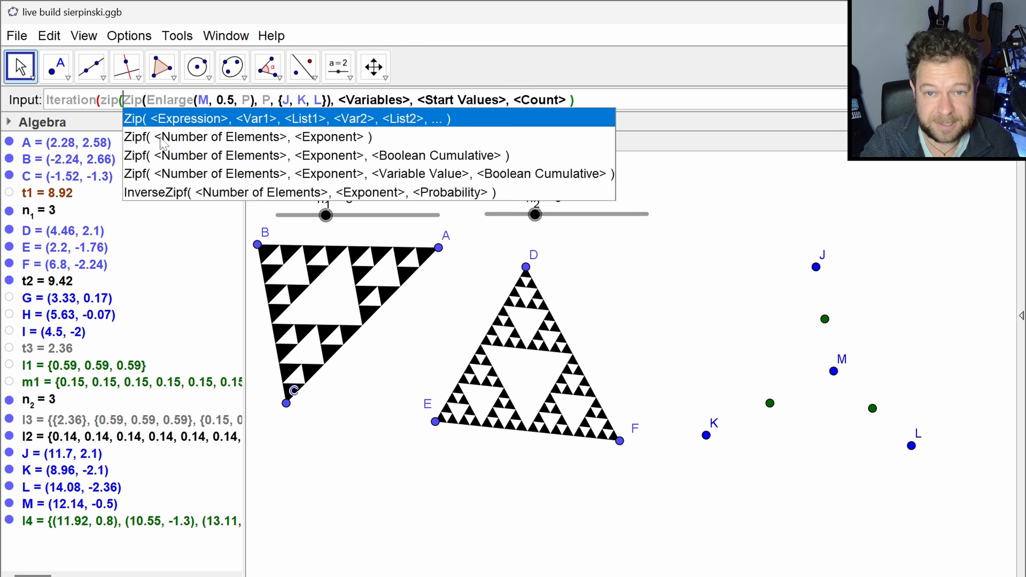
key(Right)
key(Right)
key(Right)
key(Right)
key(Right)
key(Right)
key(Right)
key(Right)
key(Right)
key(Right)
key(Right)
key(Right)
key(Right)
key(Right)
key(Right)
key(Right)
key(Right)
key(Right)
key(Right)
key(Right)
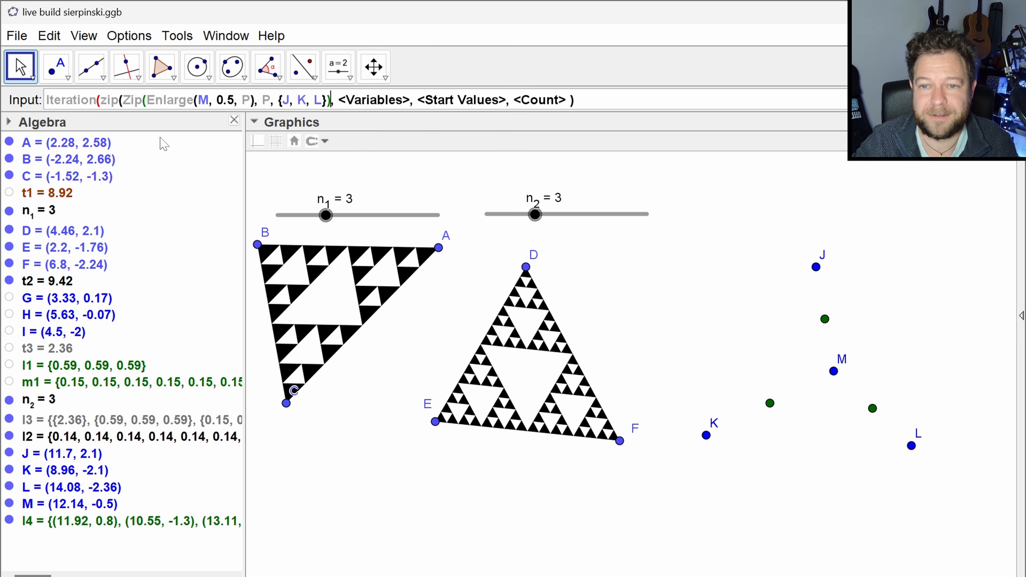
key(Tab)
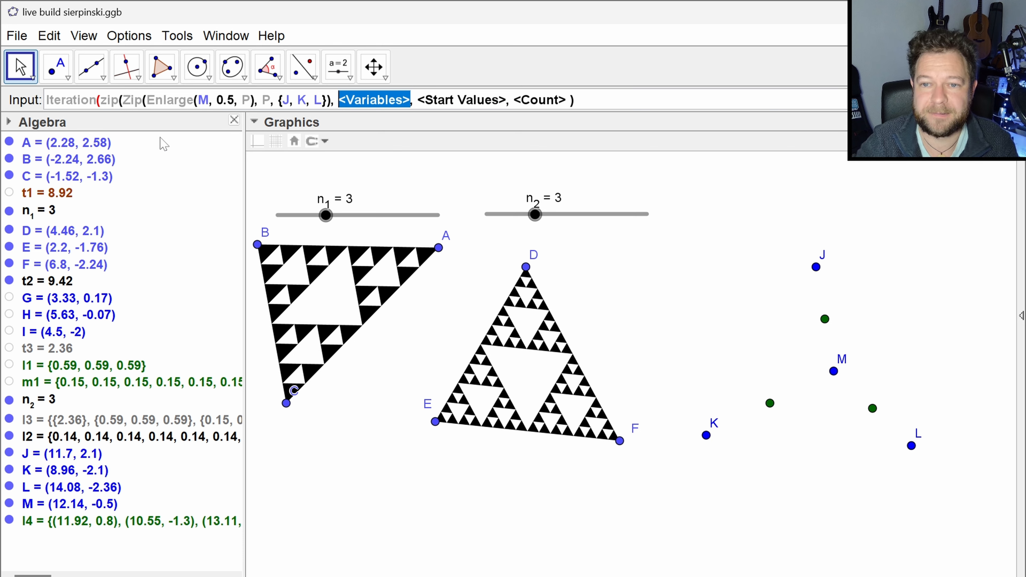
key(Left)
key(Left)
text())
key(Left)
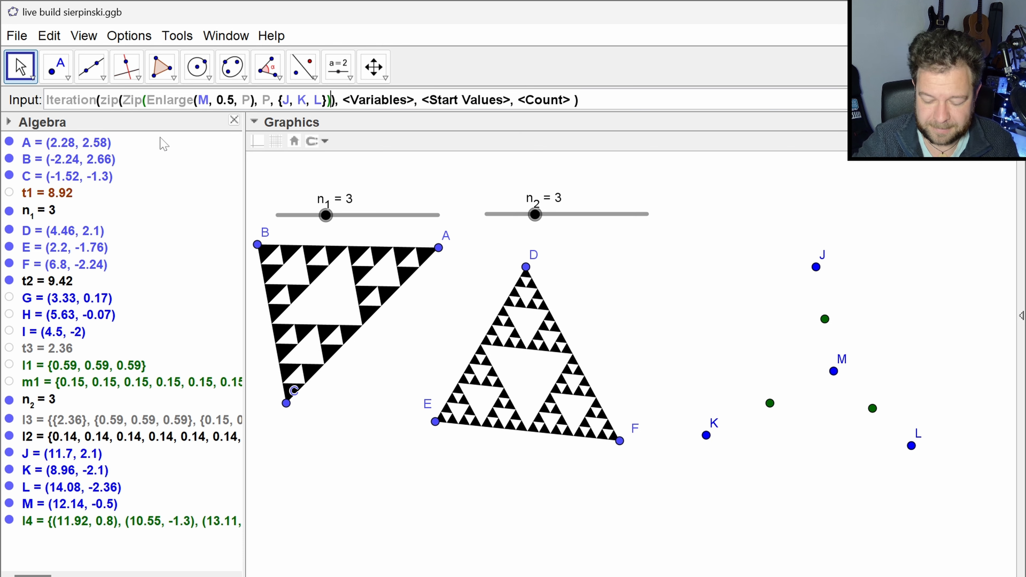
text(,)
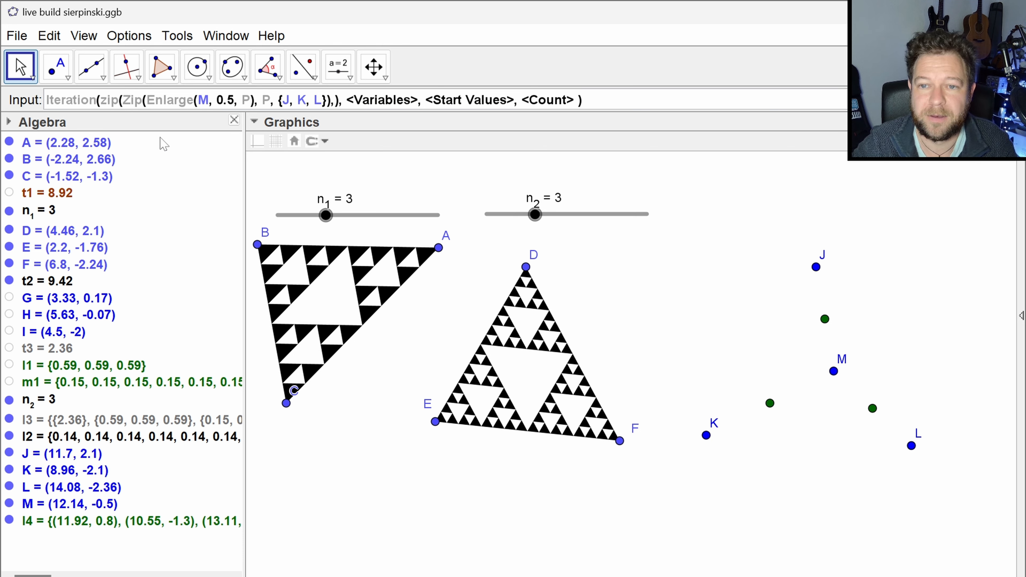
text(P)
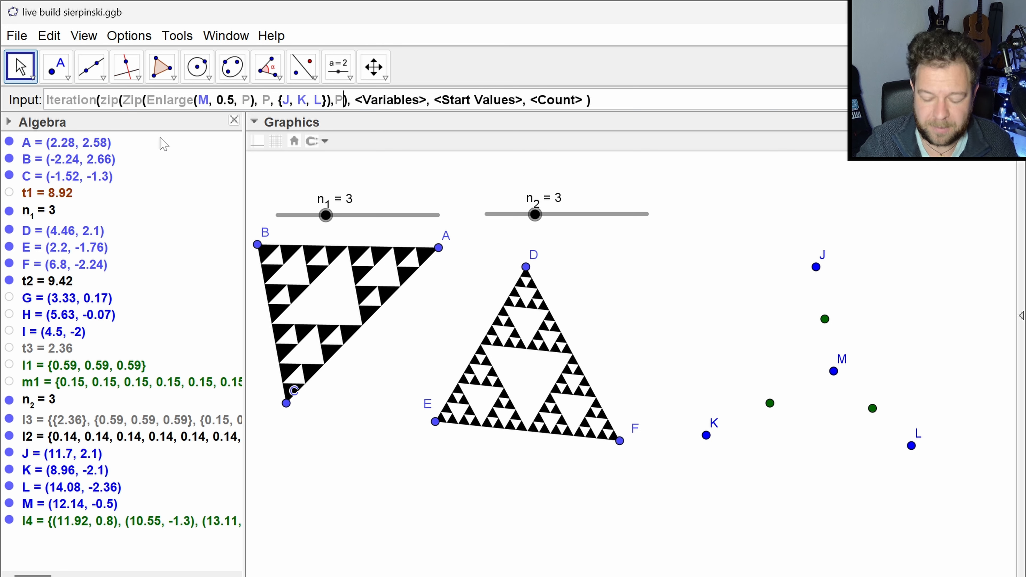
text(,PS)
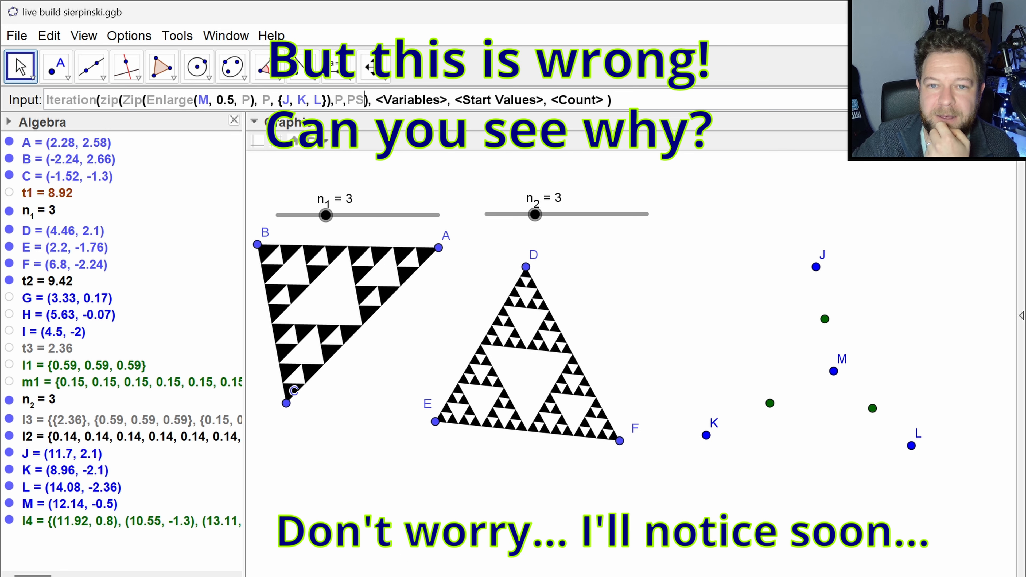
- Enclose the nested Zip expression in Flatten and set PS as the Iteration variable
click(101, 100)
text(flatte)
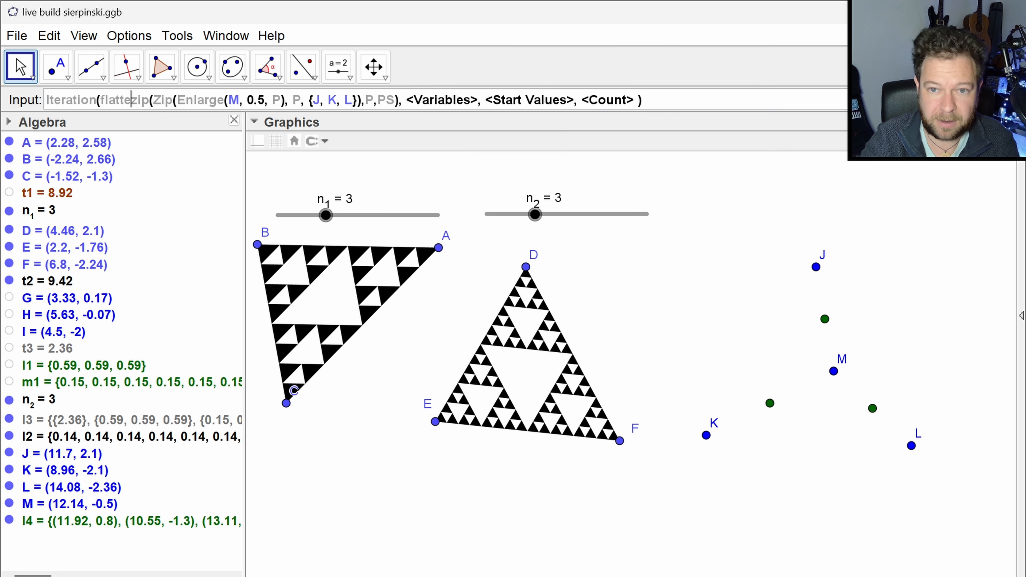
text(n()
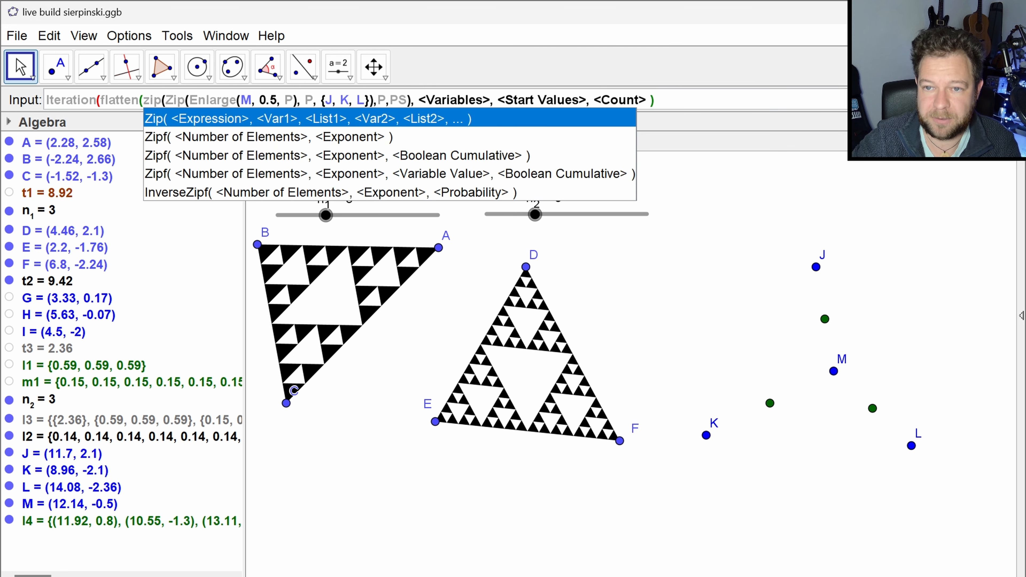
key(Escape)
text())
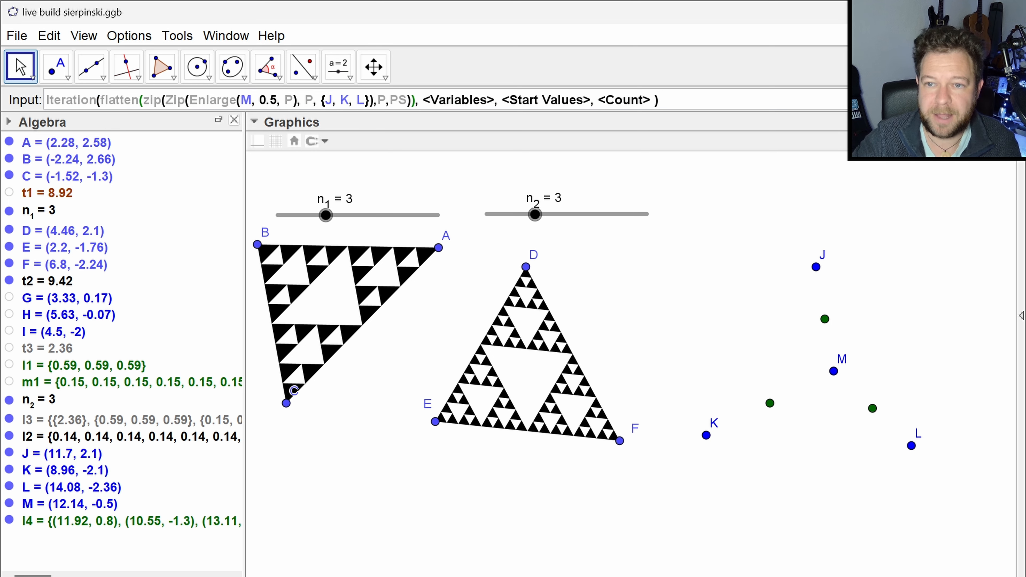
key(Tab)
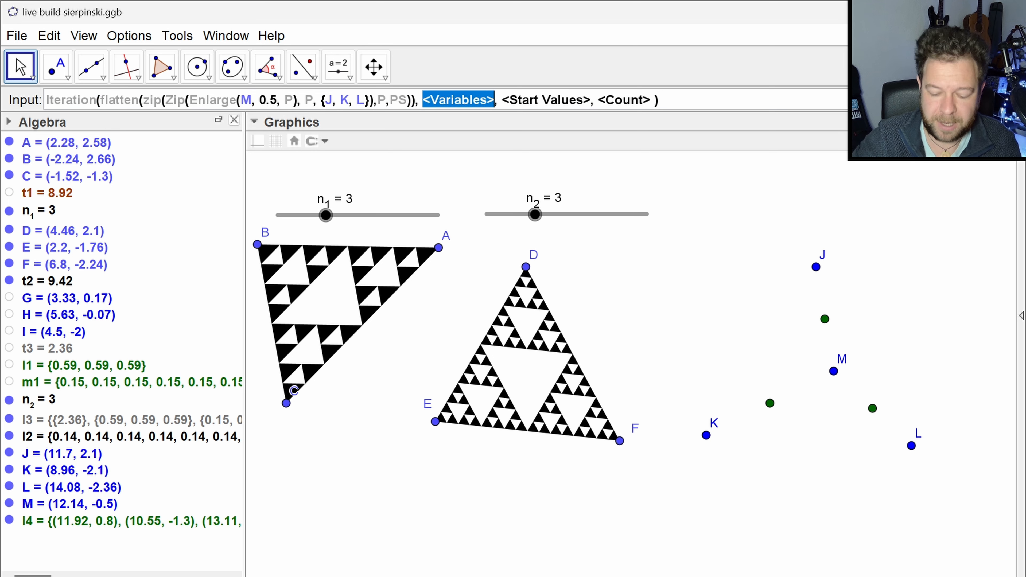
text(PS)
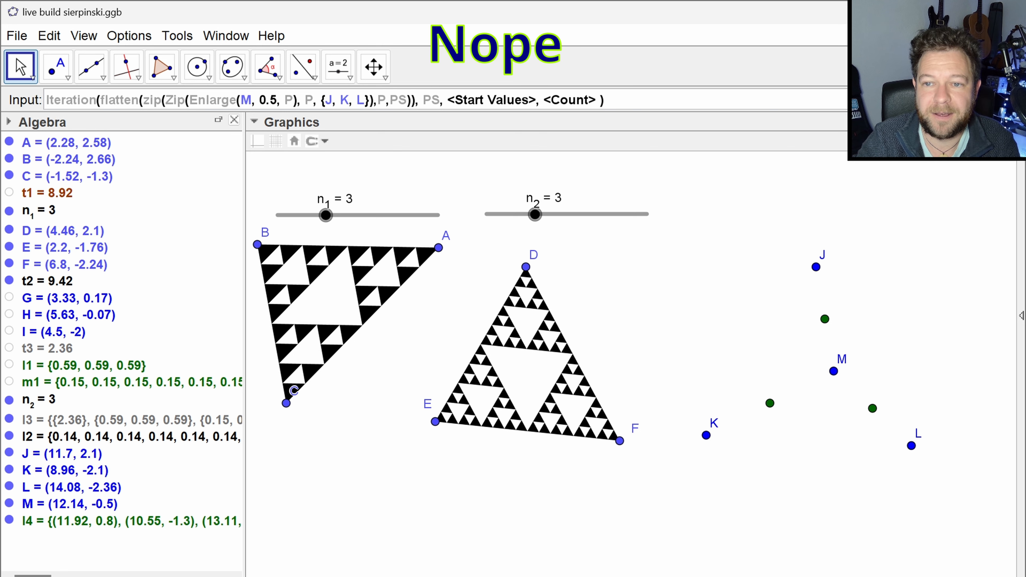
- Create an integer slider n from 1 to 10 with increment 1 above point J
click(338, 67)
click(747, 201)
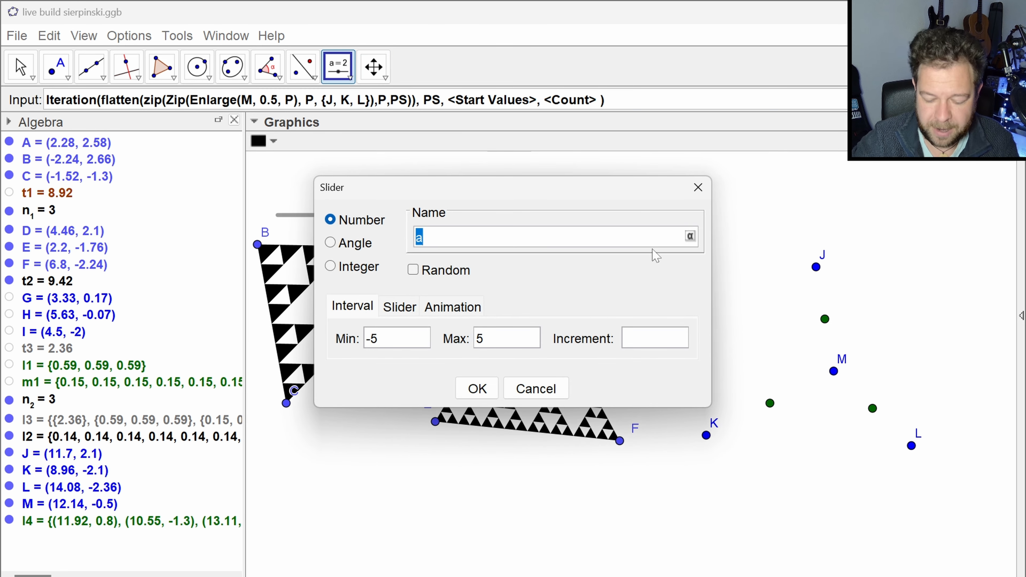
text(n_3)
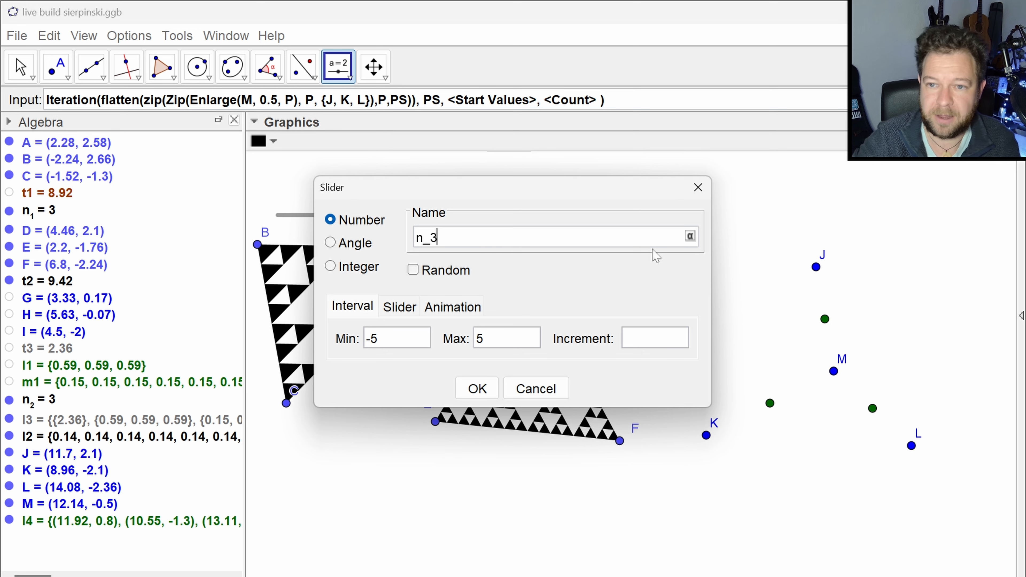
click(343, 268)
drag(503, 339, 468, 348)
text(10)
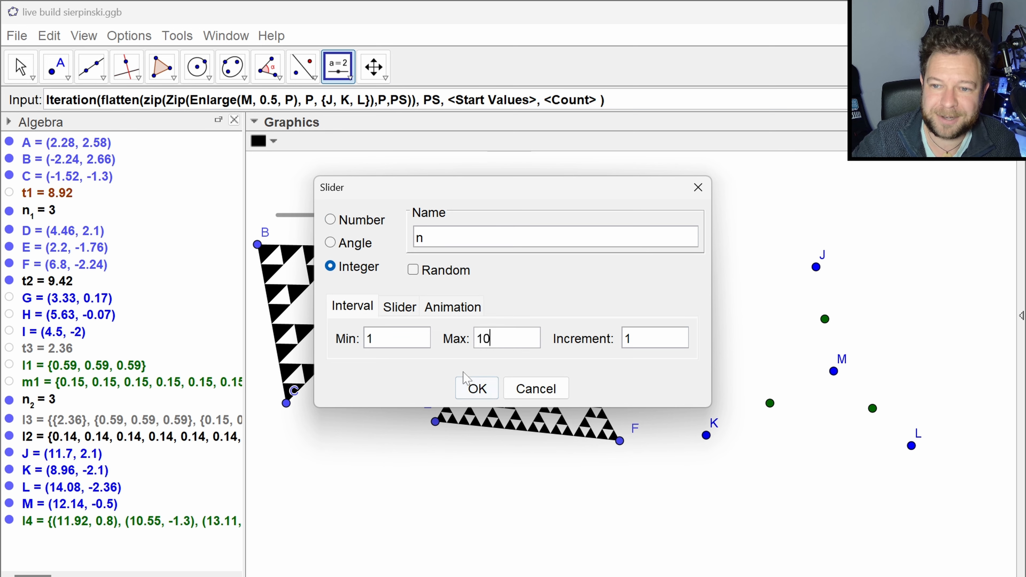
click(476, 389)
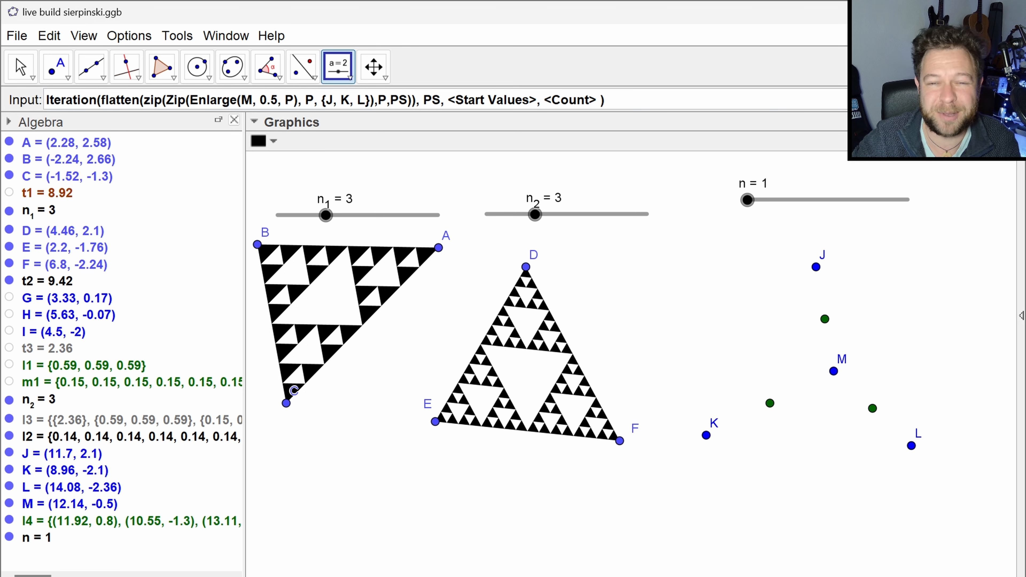
- Set the start values of the pending Iteration to the nested list {{M}}
click(455, 99)
drag(447, 99, 537, 100)
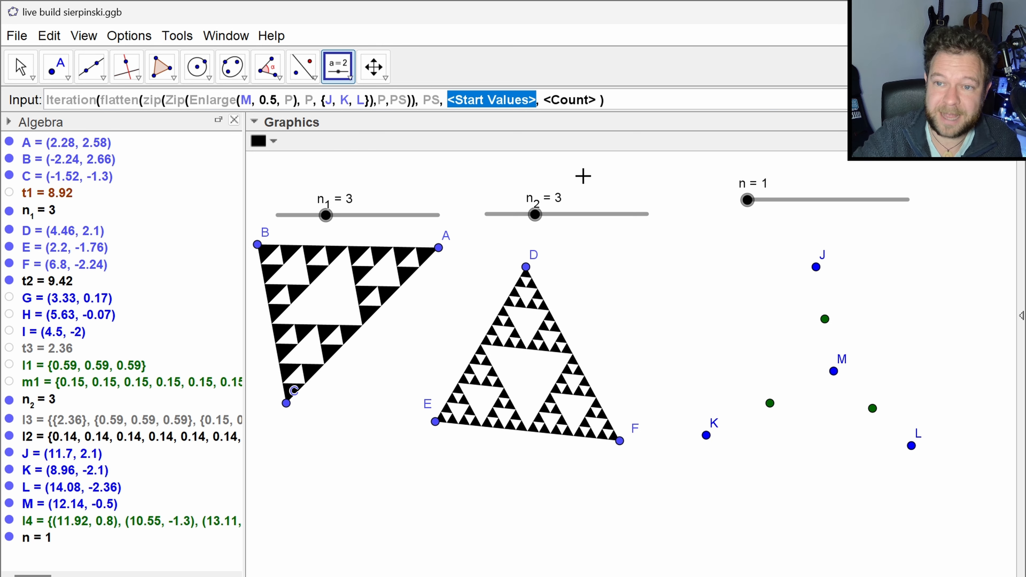
text({M})
key(Left)
key(Left)
key(Left)
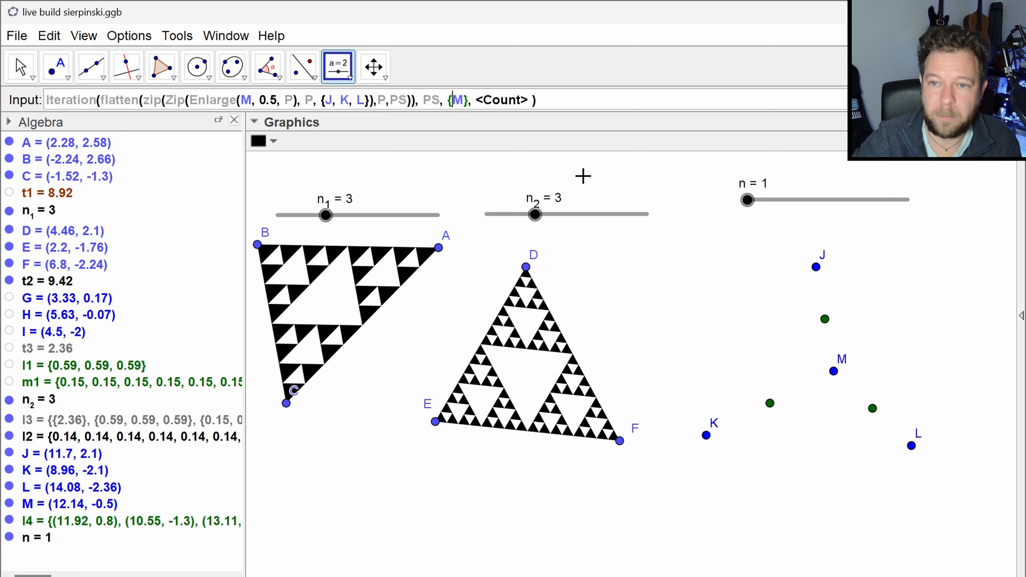
text({)
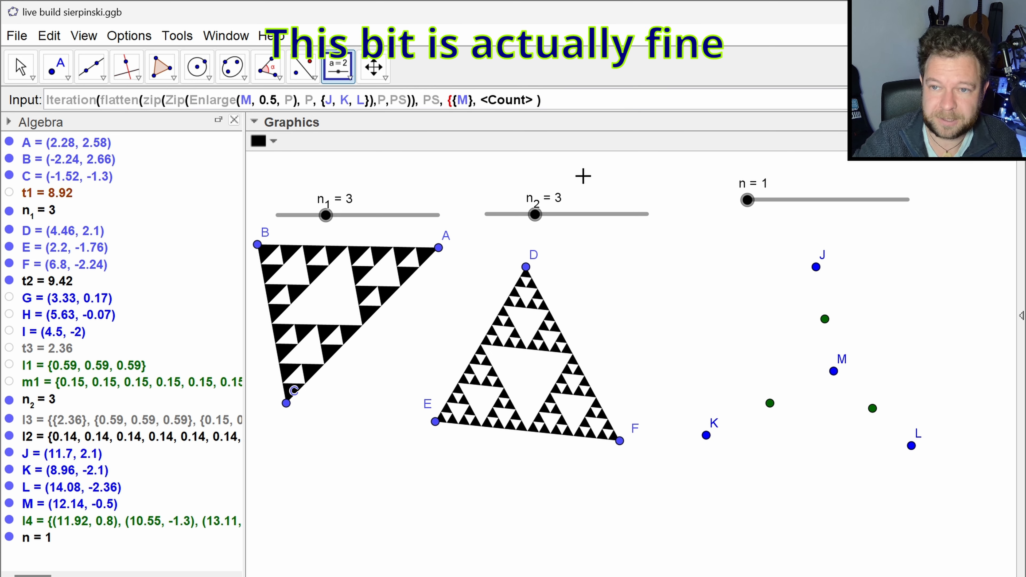
key(Right)
key(Right)
key(Right)
text(})
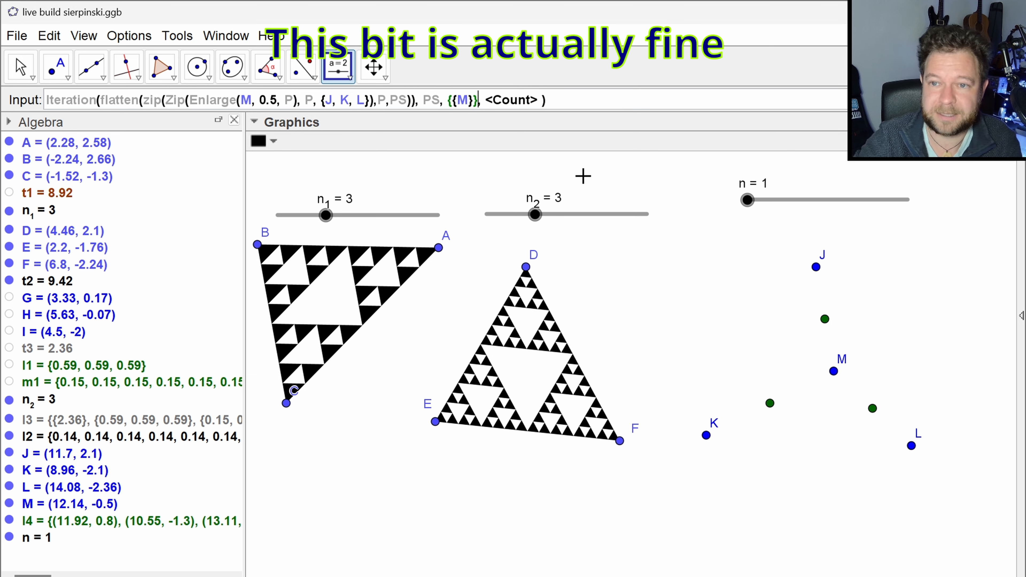
- Use slider n as the Iteration count and create the list
key(Tab)
text(n)
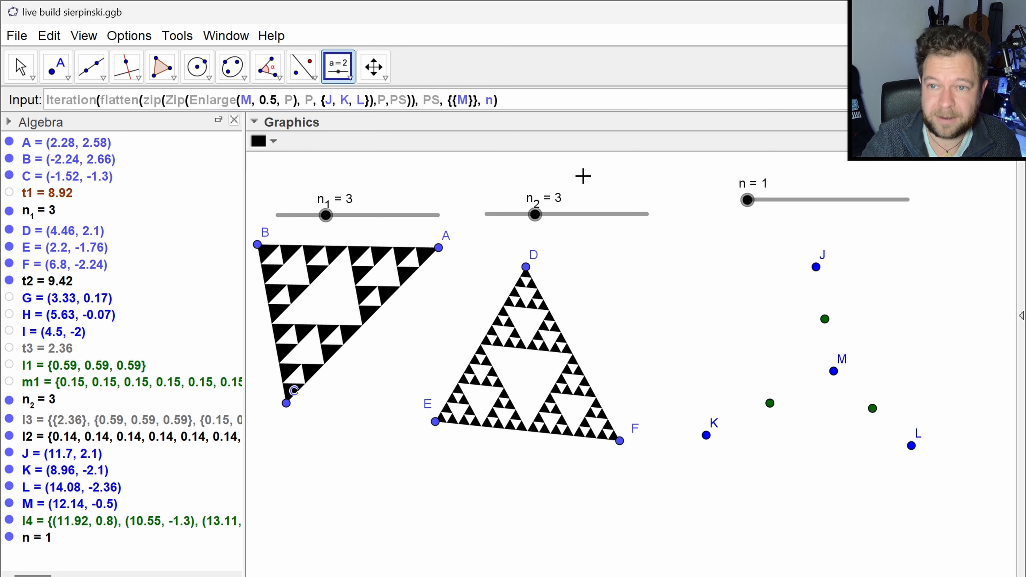
key(Return)
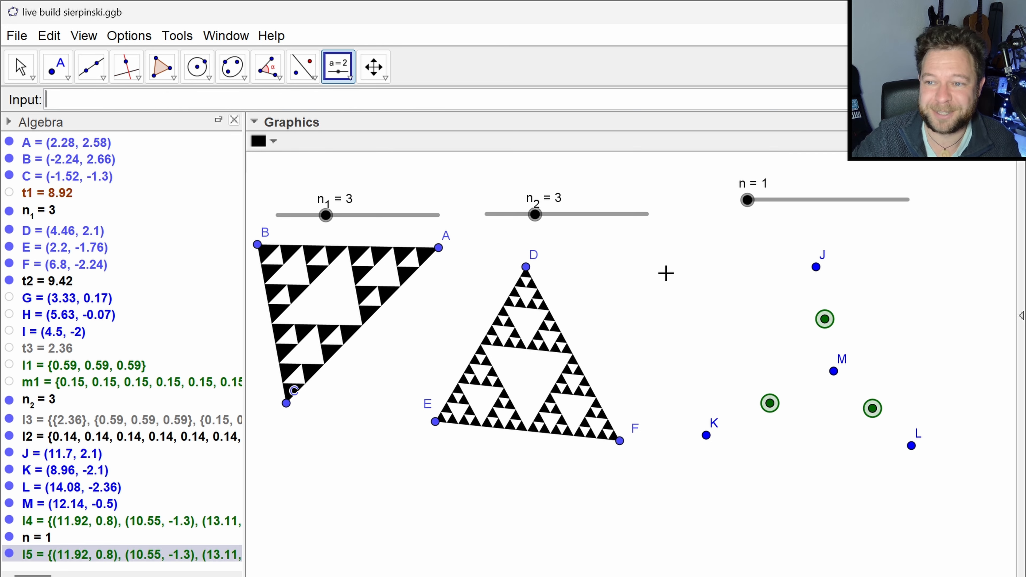
- Return to the Move tool and step slider n between 1 and 3 to test the iterated points, ending at 1
click(744, 203)
click(697, 188)
key(Escape)
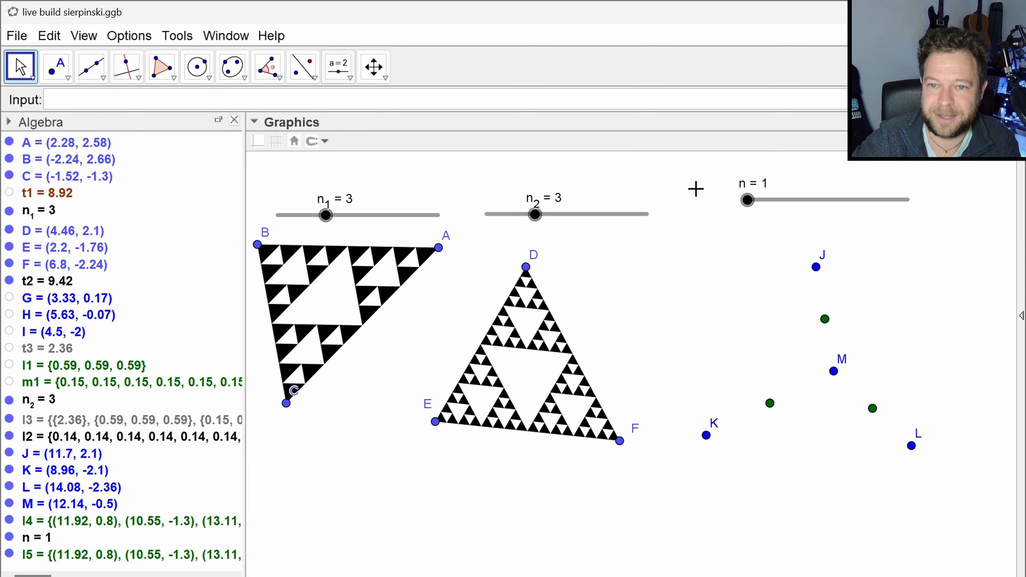
click(747, 200)
key(Right)
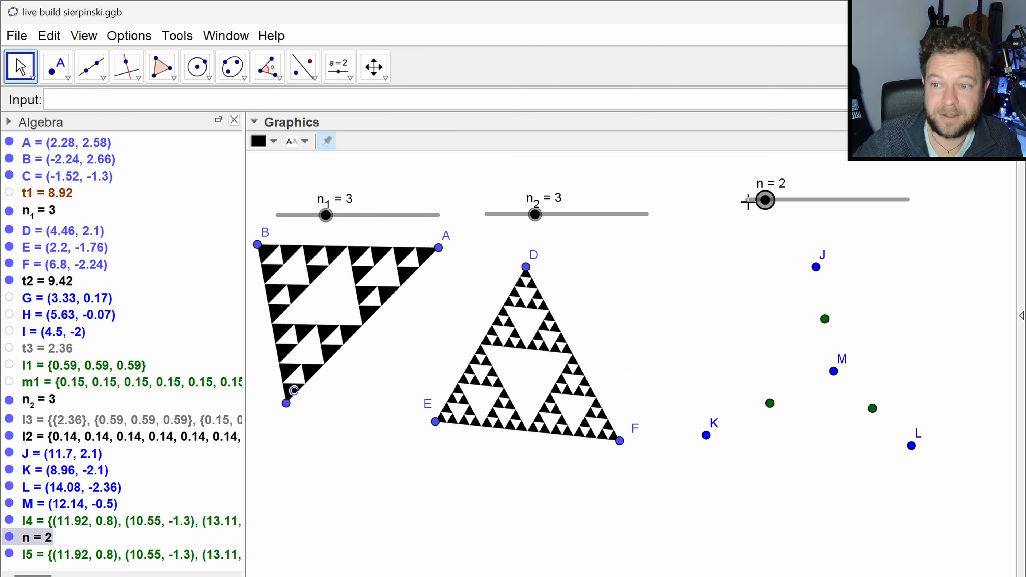
key(Right)
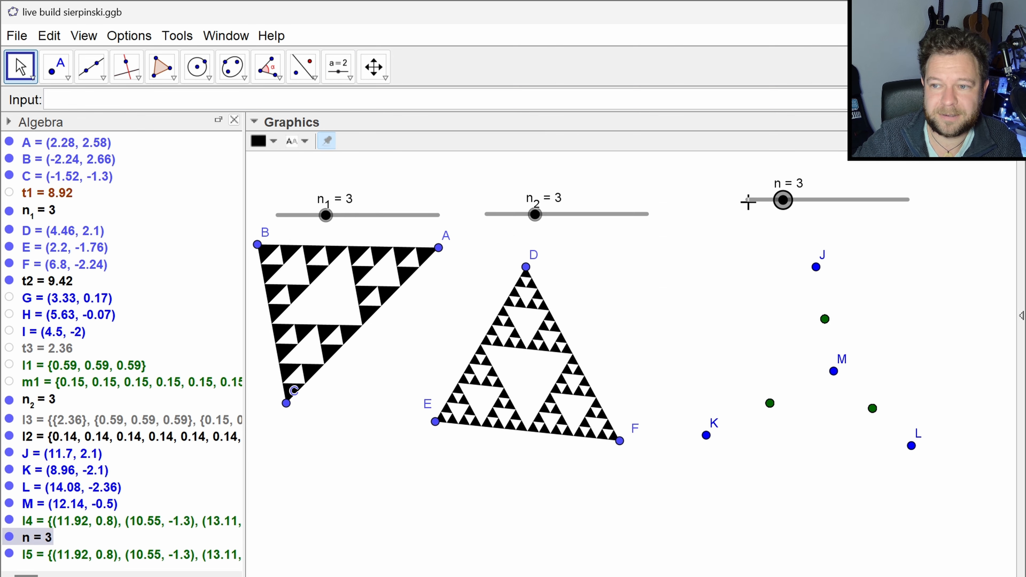
key(Left)
key(Left)
key(Right)
key(Left)
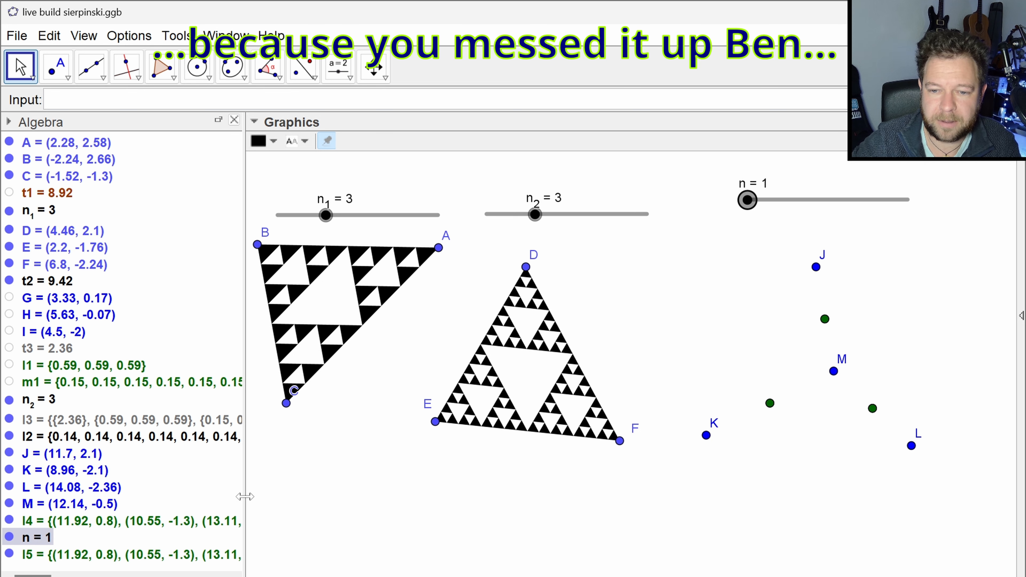
- Widen the Algebra view to show the full point lists, and switch slider n to 2 and back to 1
drag(244, 497, 369, 499)
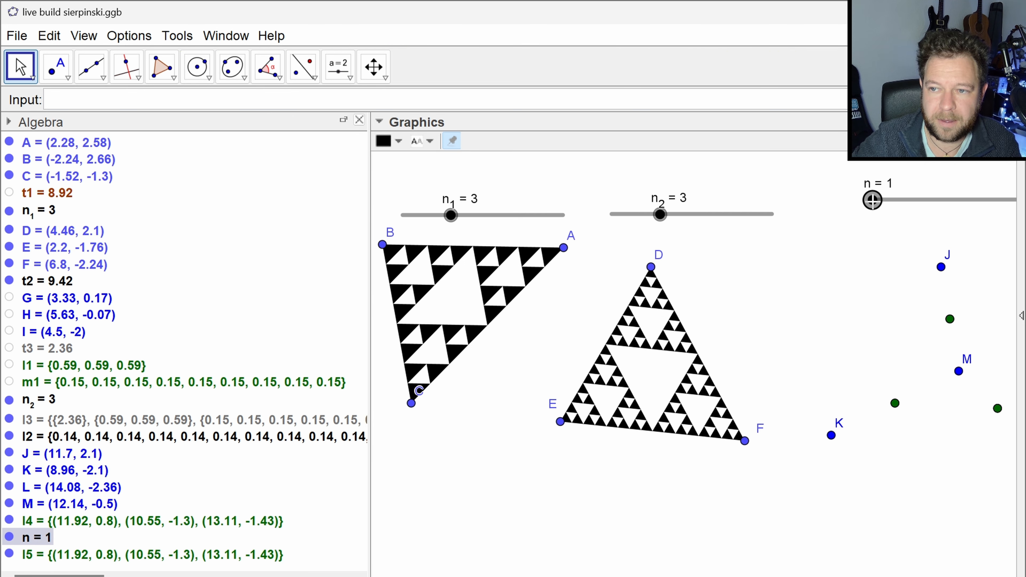
key(Right)
key(Left)
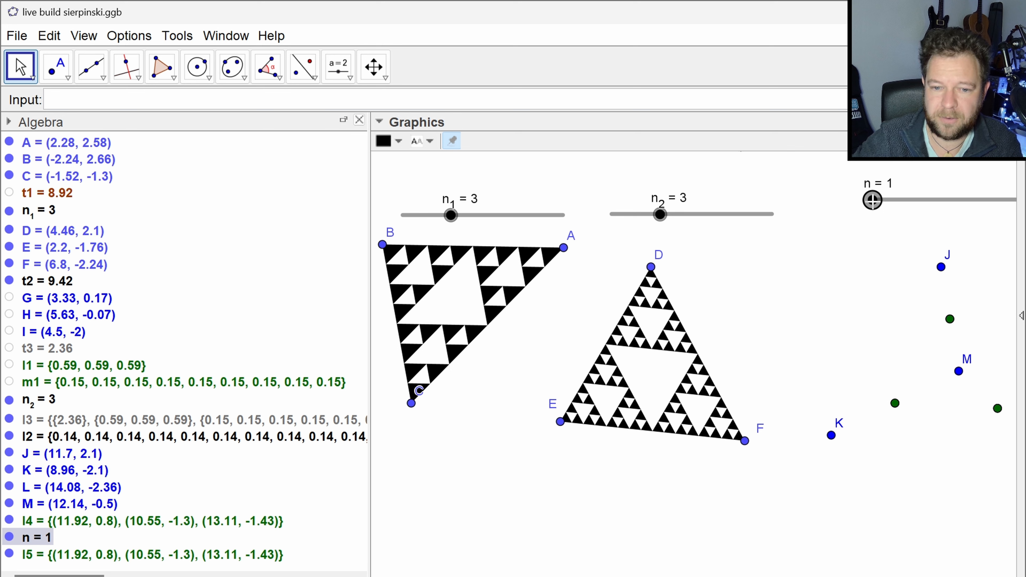
- Inspect list l5 without changing it, and set slider n to 2 to compare its points
click(208, 560)
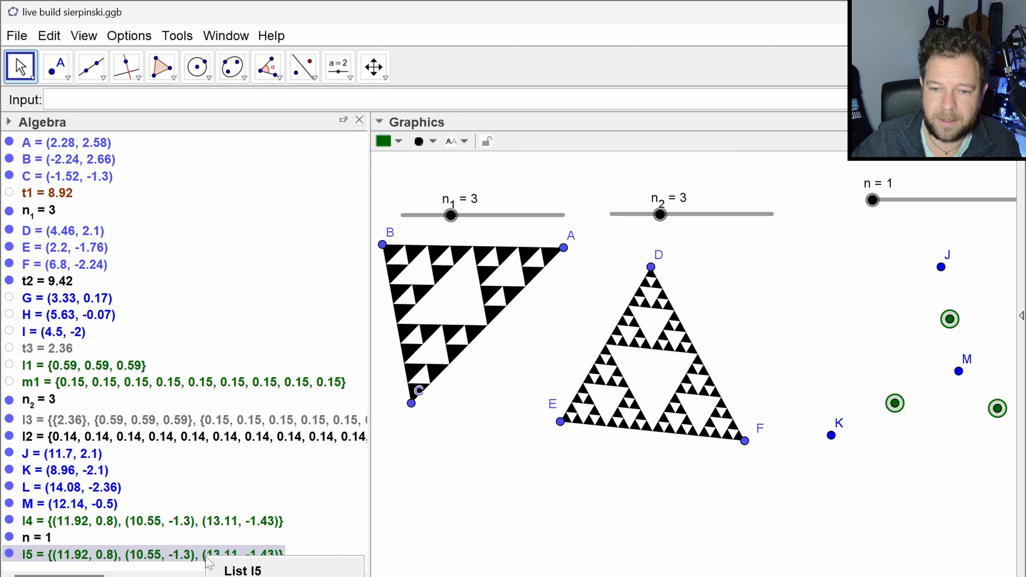
click(839, 278)
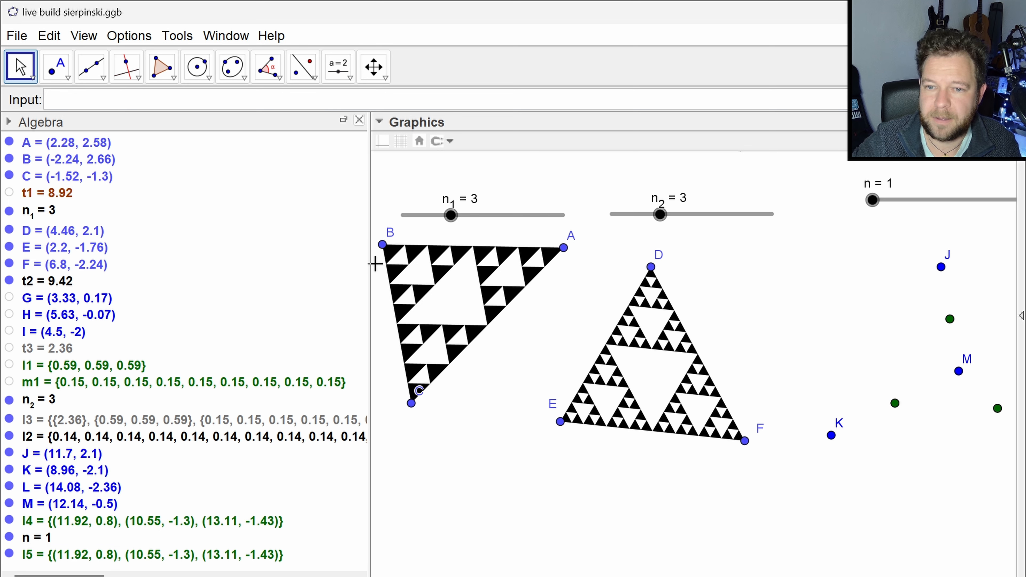
drag(877, 544, 604, 550)
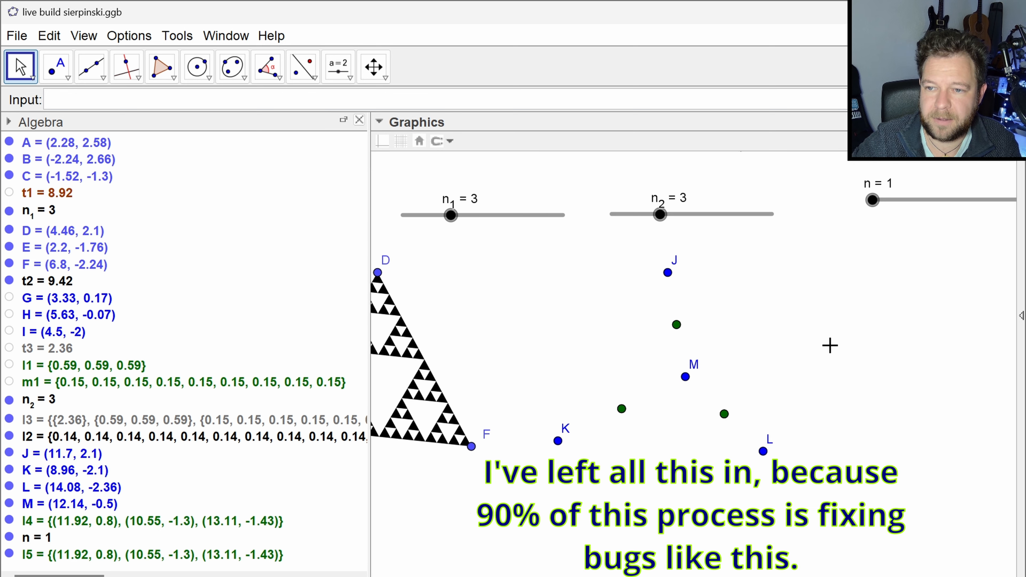
double_click(179, 553)
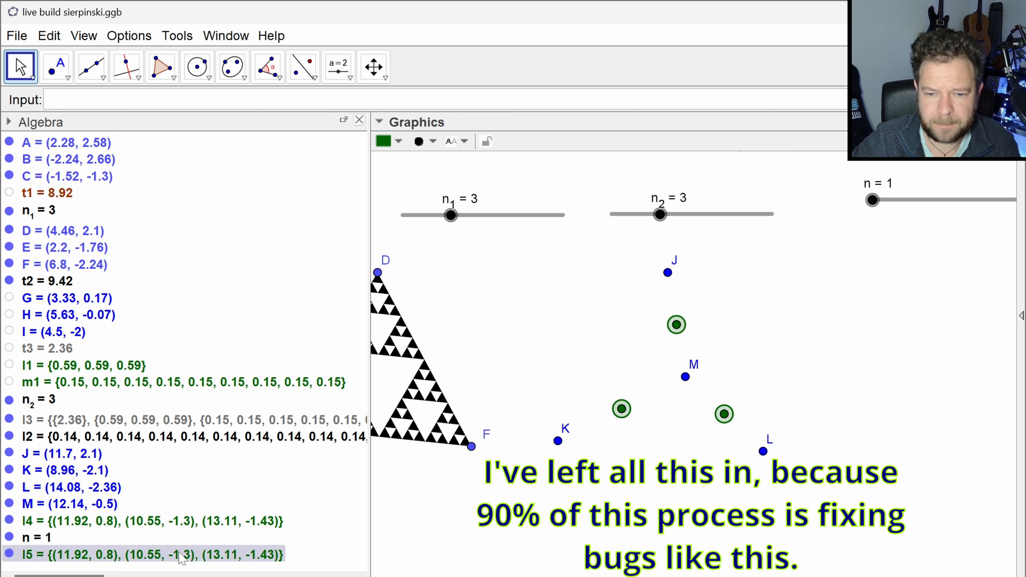
key(Escape)
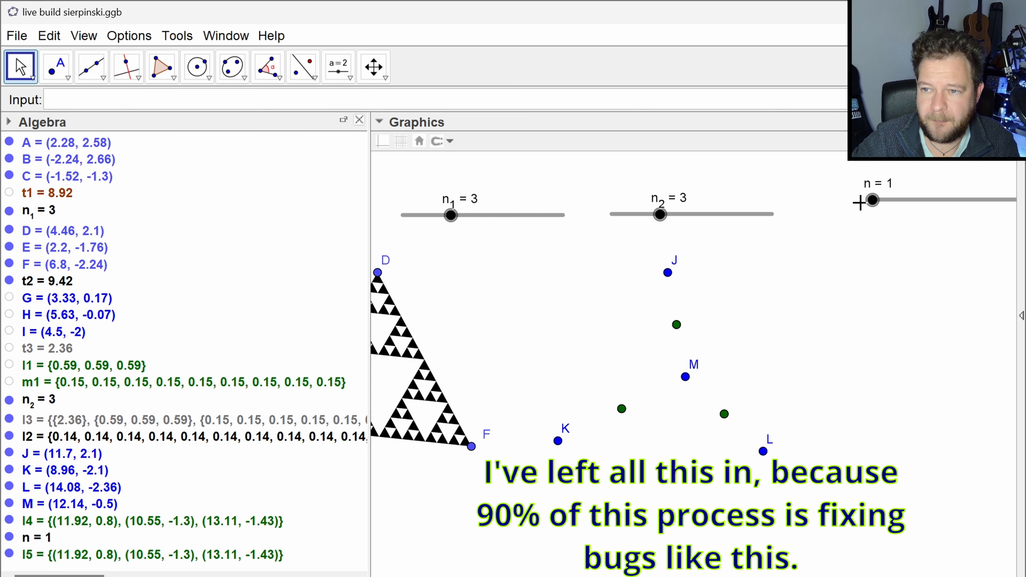
drag(873, 201, 891, 200)
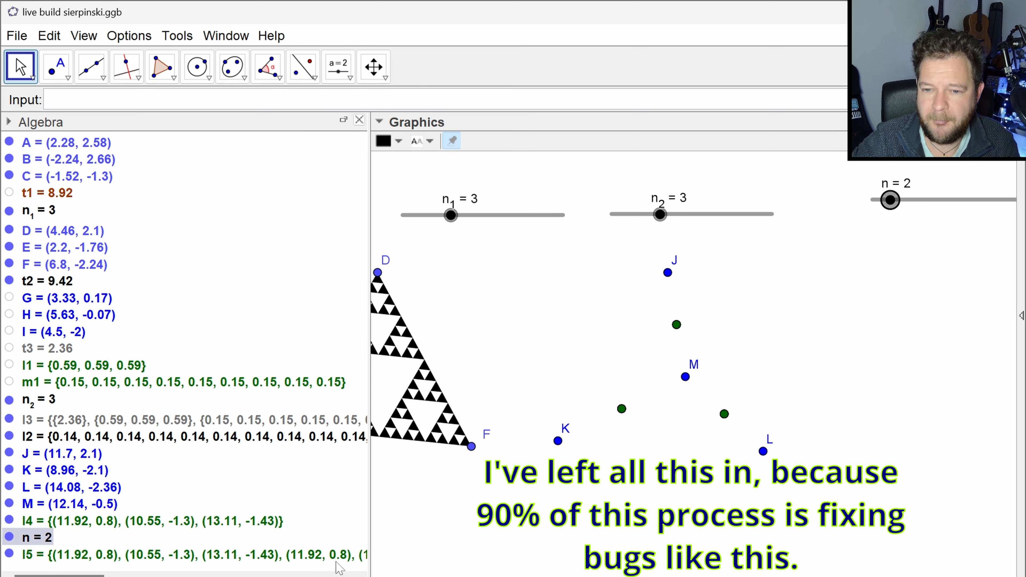
- Inspect where M is used in the full definition of list l5, close it without changes, and delete the list
double_click(280, 554)
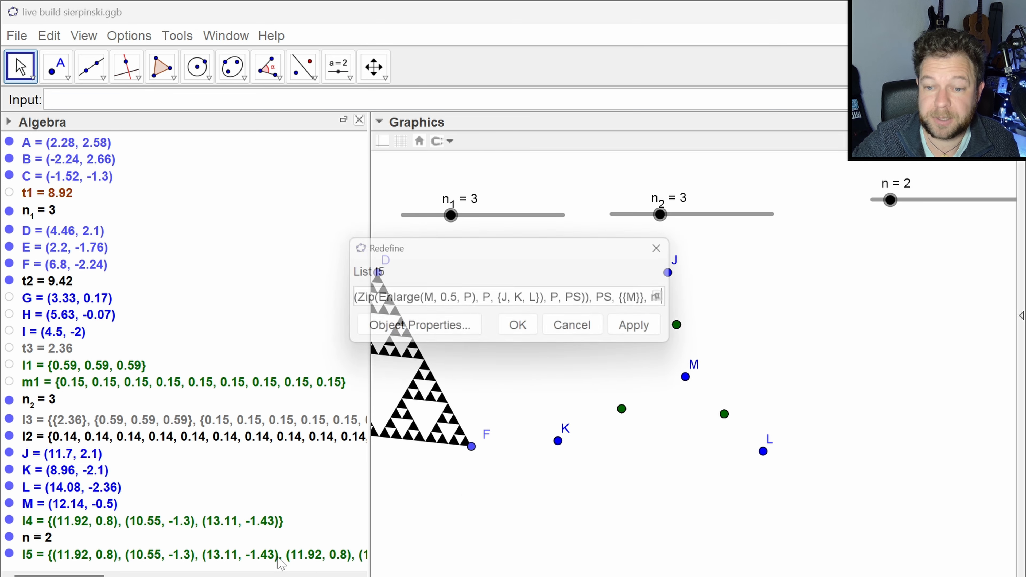
drag(686, 280, 952, 279)
drag(340, 279, 212, 279)
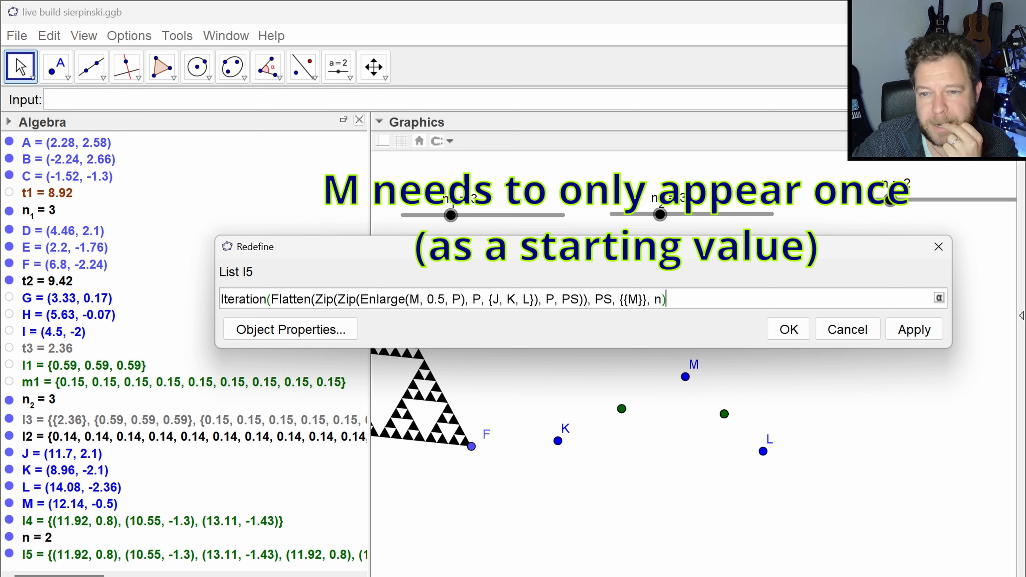
double_click(415, 299)
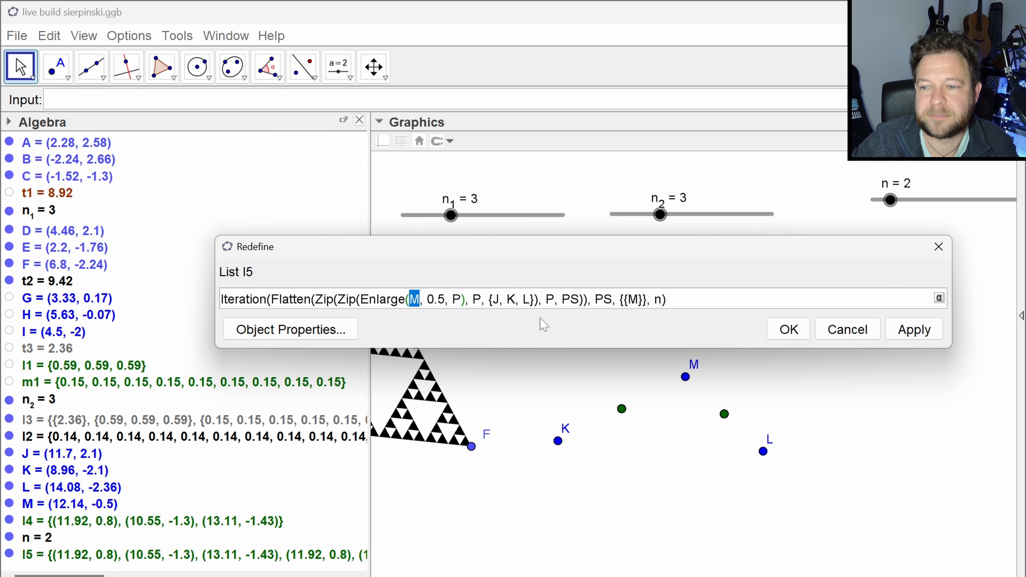
click(827, 336)
click(276, 560)
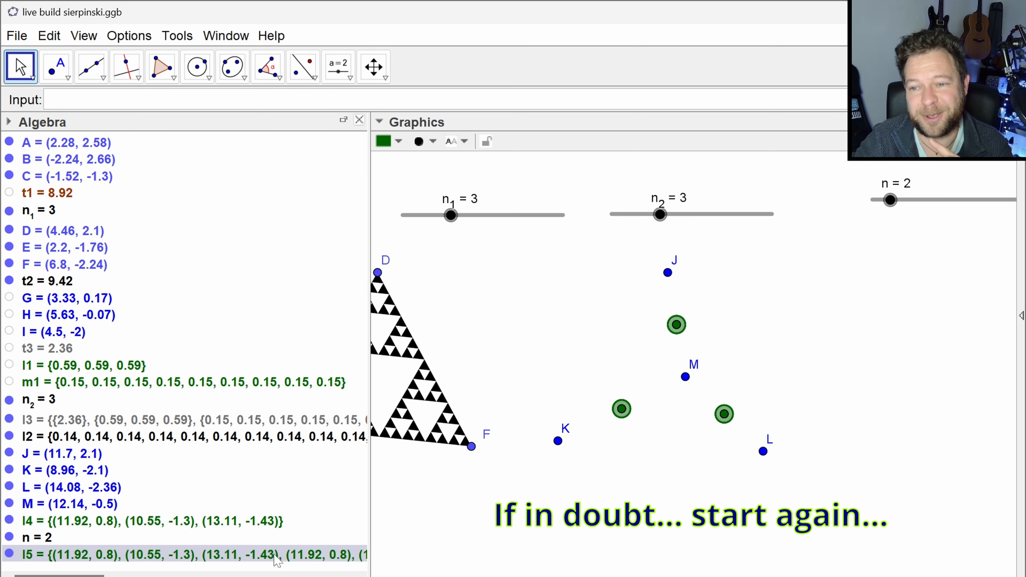
key(Delete)
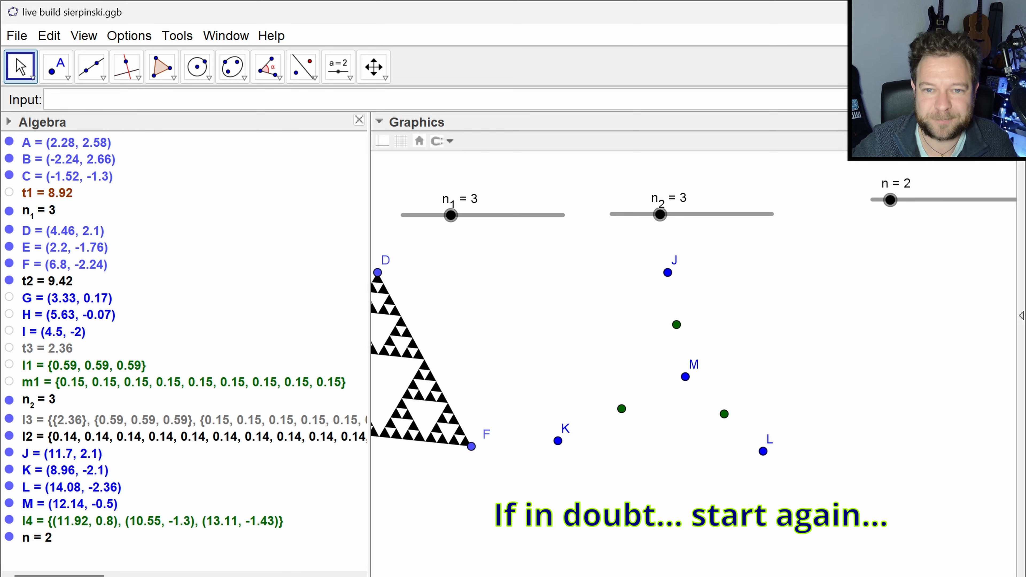
- Start a new Iteration command in its Expression, Variables, Start Values, Count form, with Zip(Enlarge(M, 0.5, P), P, {J, K, L}) as the expression
click(117, 100)
text(iteratio)
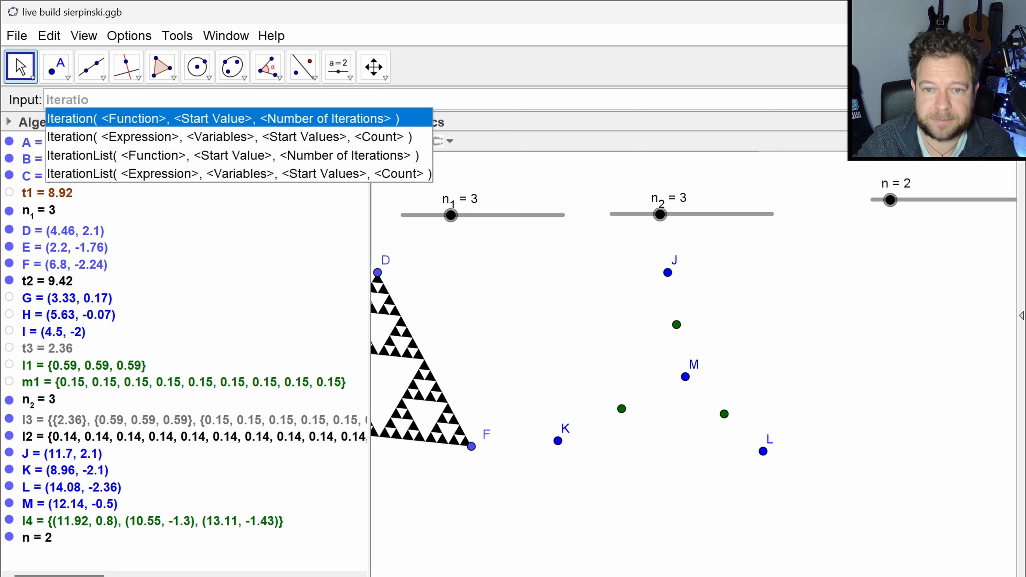
key(Down)
key(Return)
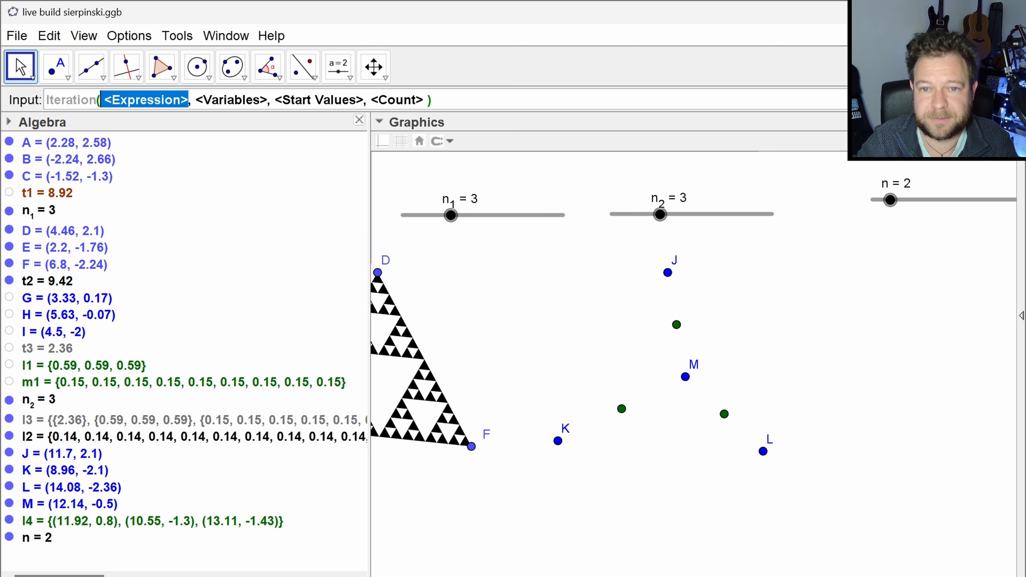
text(Zip(Enlarge(M, 0.5, P), P, {J, K, L}))
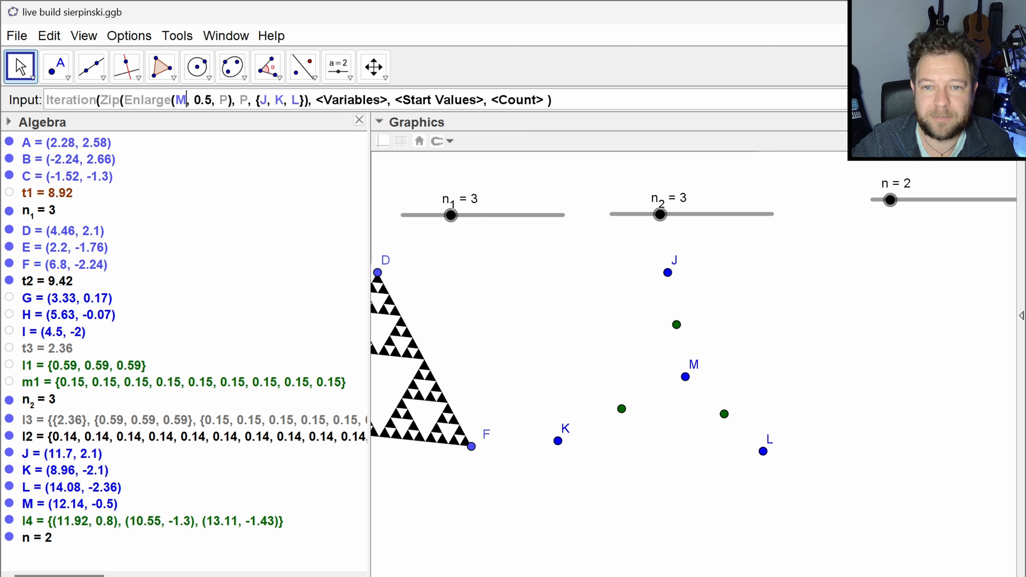
- Rename the Zip variable P to lowercase c, both inside Enlarge and in the Zip's variable argument
double_click(180, 99)
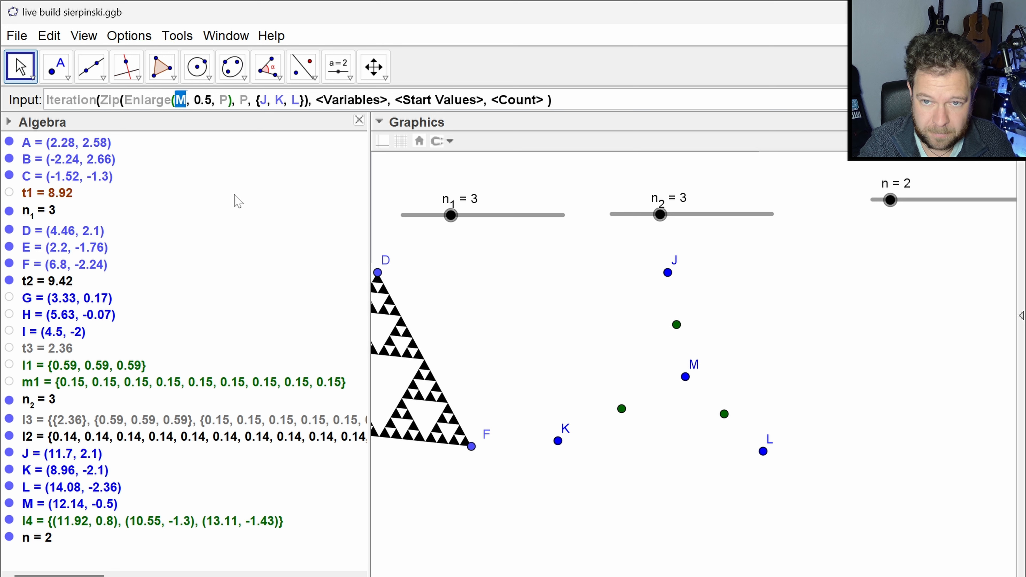
key(Right)
key(Right)
key(Right)
key(Right)
key(Right)
key(Right)
key(Right)
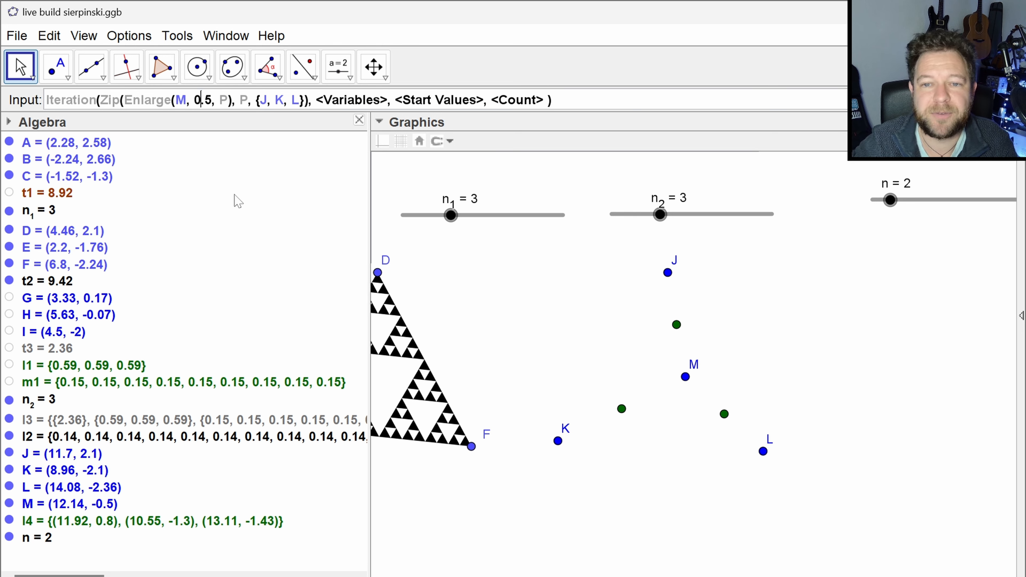
key(Right)
key(Right)
key(BackSpace)
text(C)
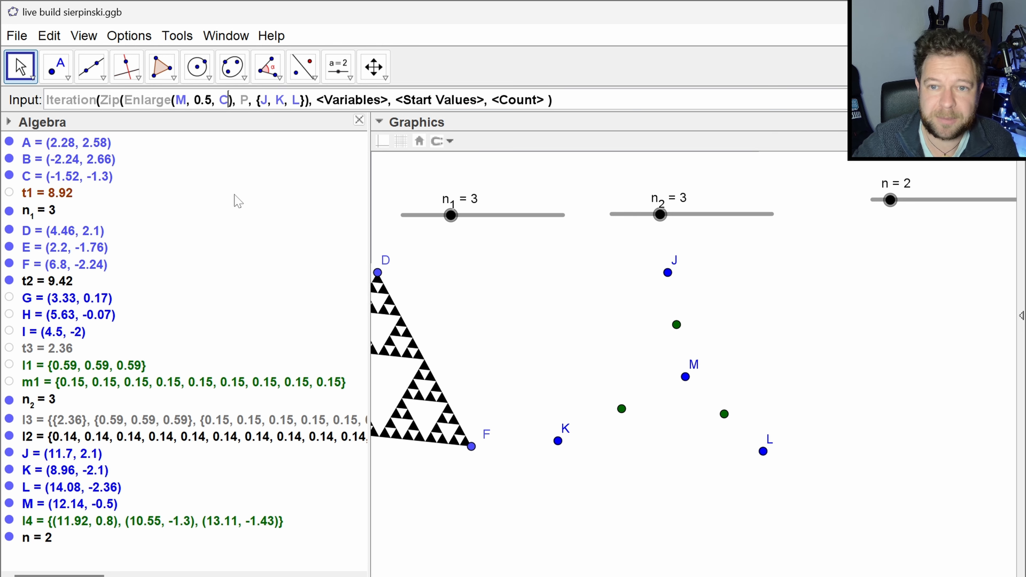
key(Right)
key(Right)
key(Left)
key(Left)
key(BackSpace)
text(c)
key(Right)
key(Right)
key(Right)
key(Right)
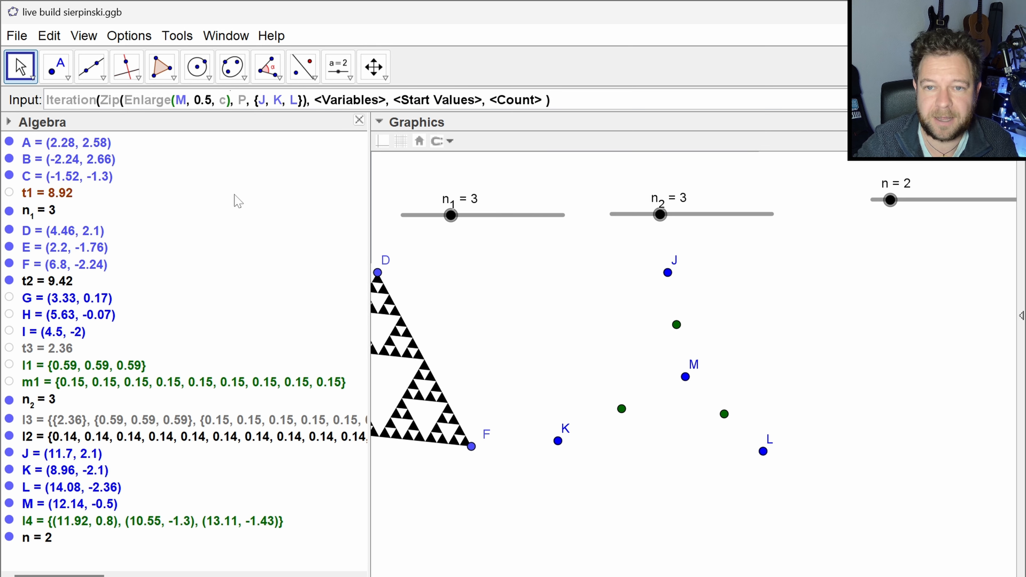
key(BackSpace)
text(c)
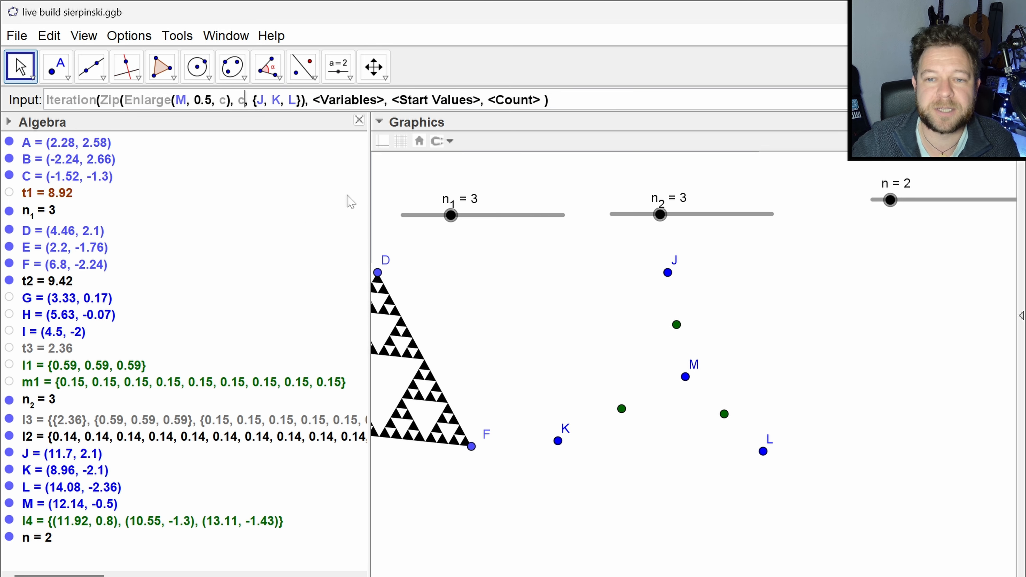
- Replace M in Enlarge with p, and wrap the expression in an outer Zip with variable p and list ps
double_click(181, 100)
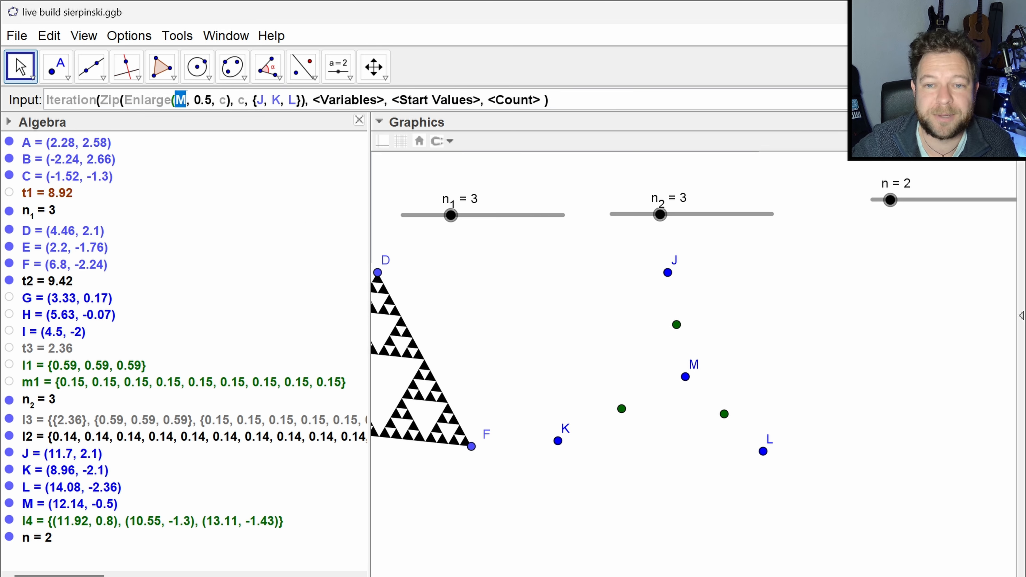
text(p)
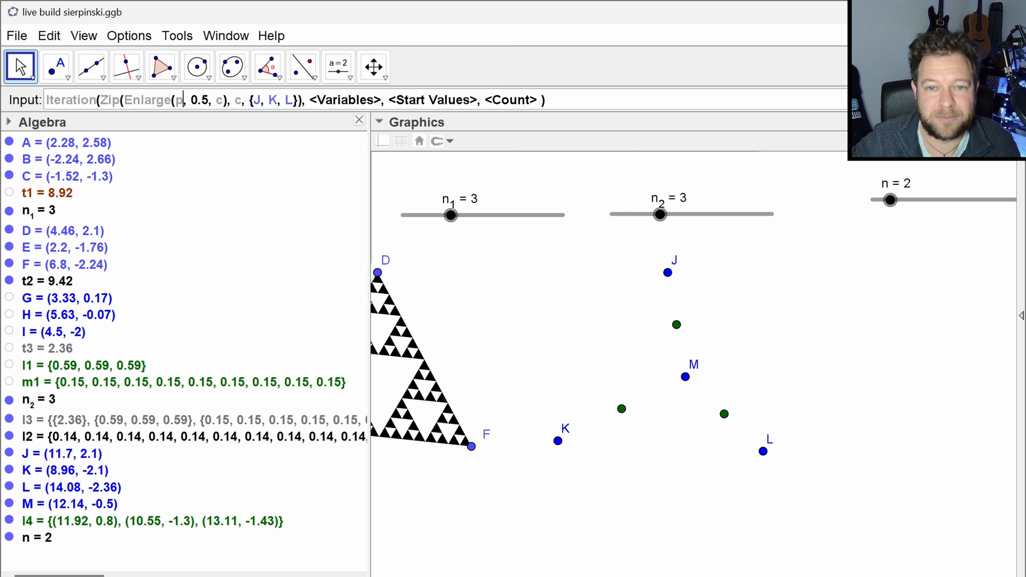
text(zip()
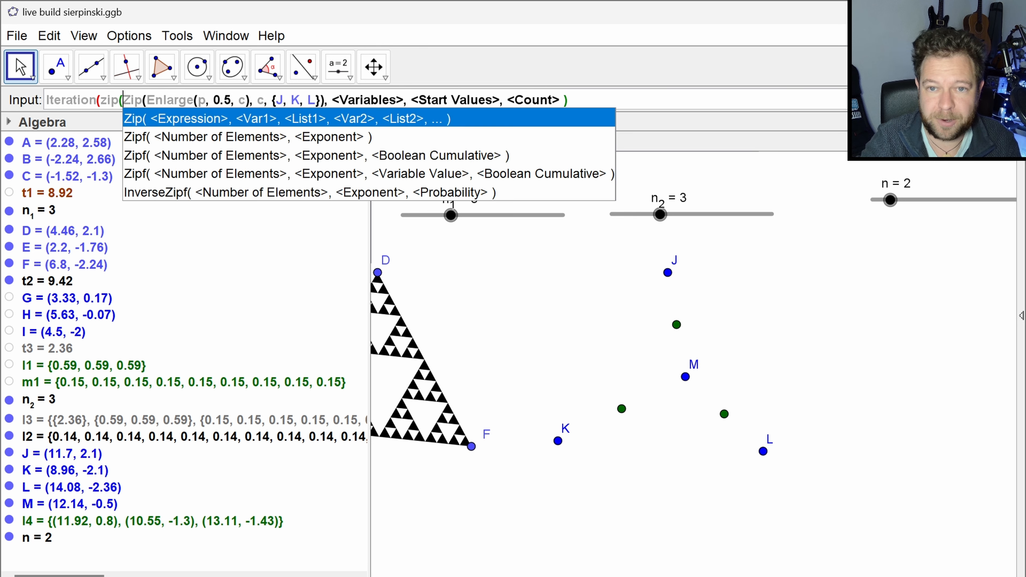
click(322, 100)
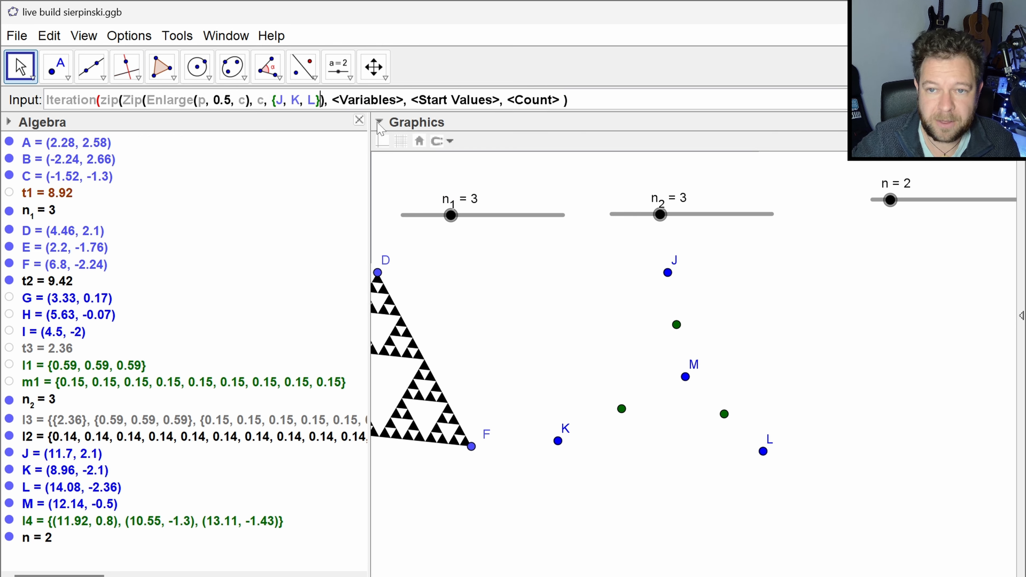
text(),)
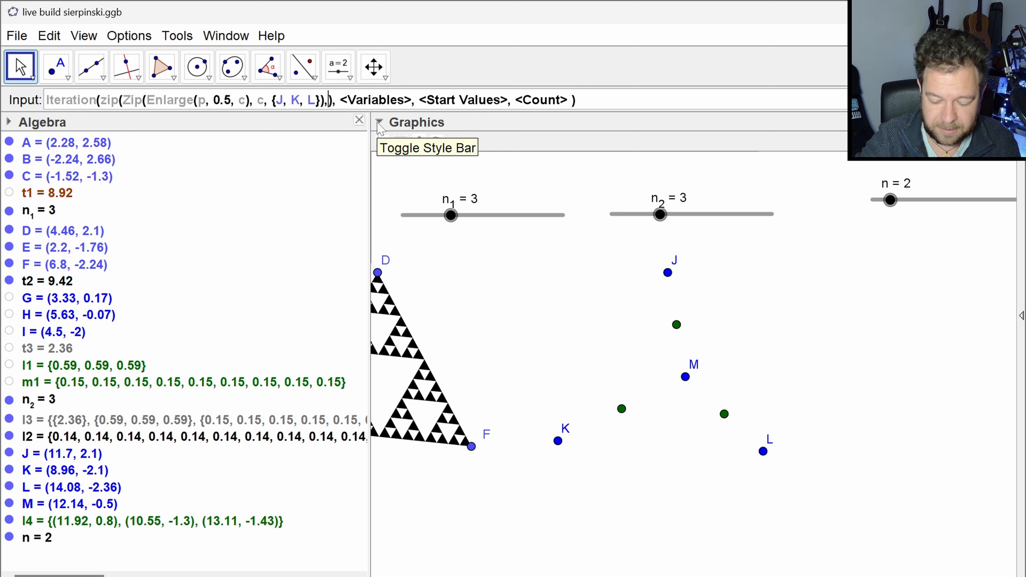
text(p,ps)
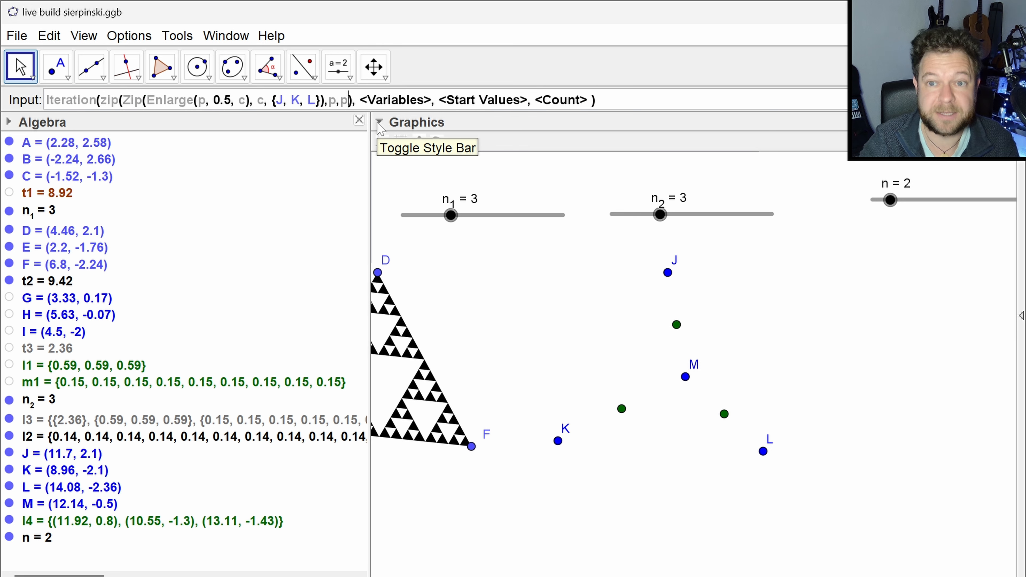